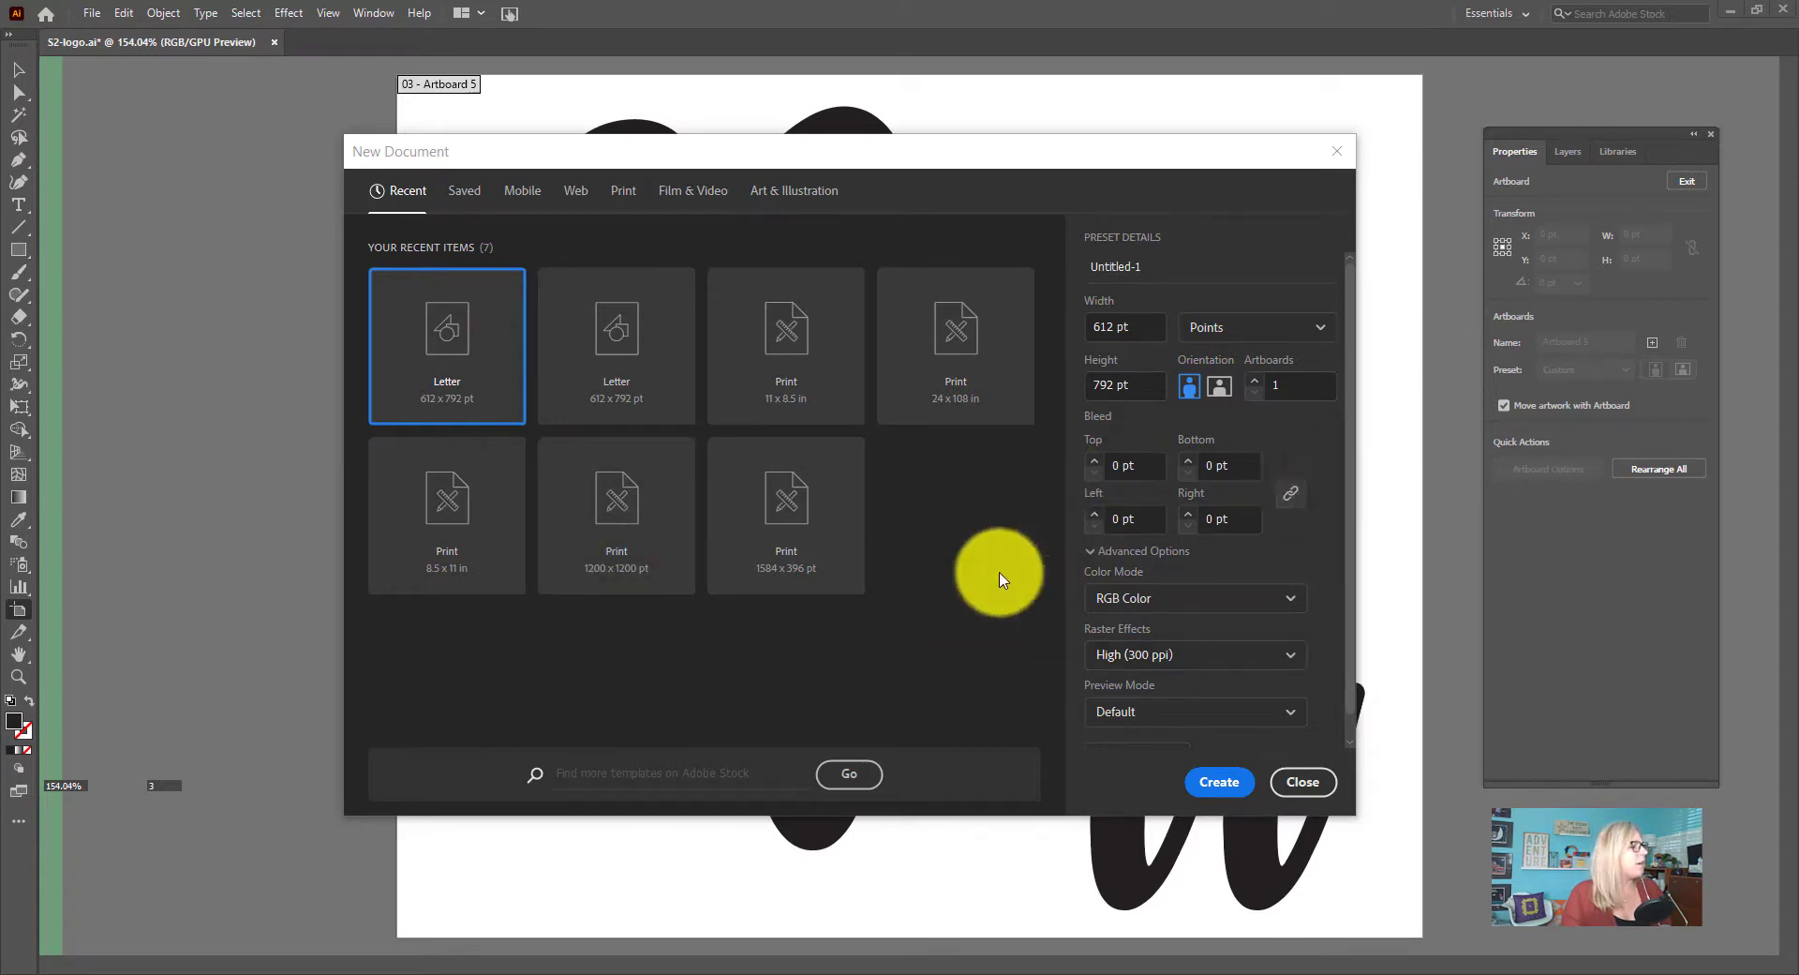
Set the new document's units to inches and its orientation to landscape
{"action": "left_click", "coordinate": [1235, 330]}
{"action": "left_click", "coordinate": [1236, 332]}
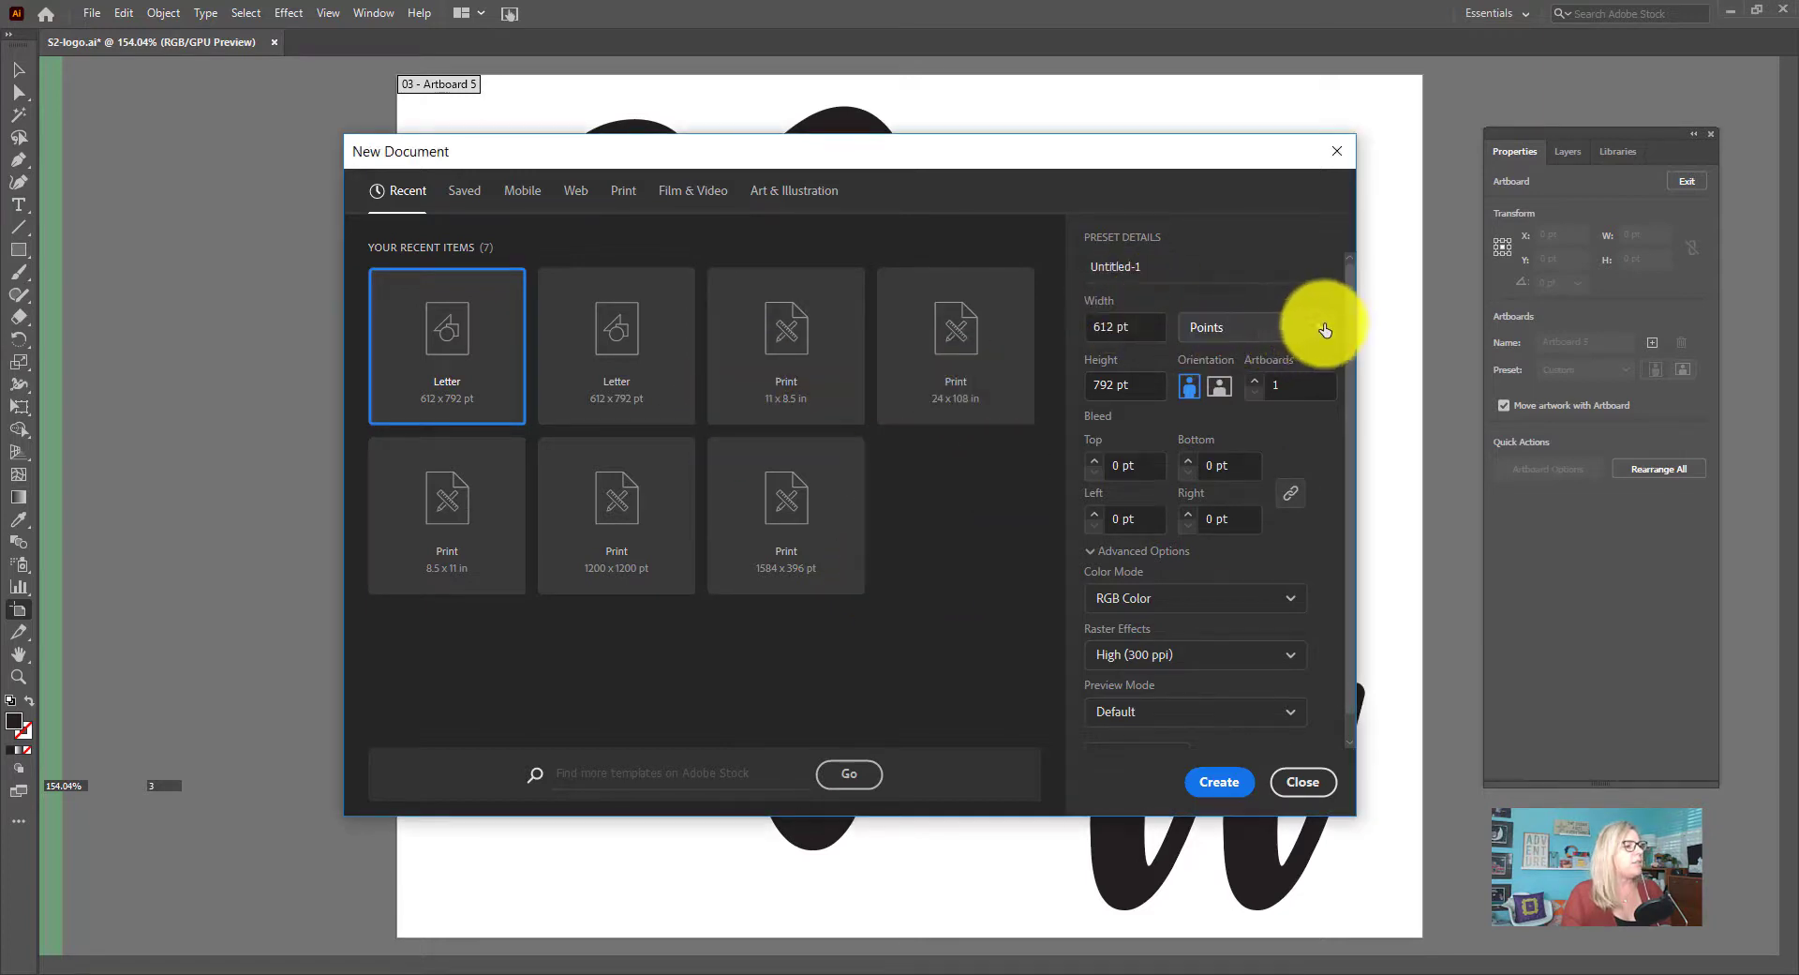
{"action": "left_click", "coordinate": [1317, 330]}
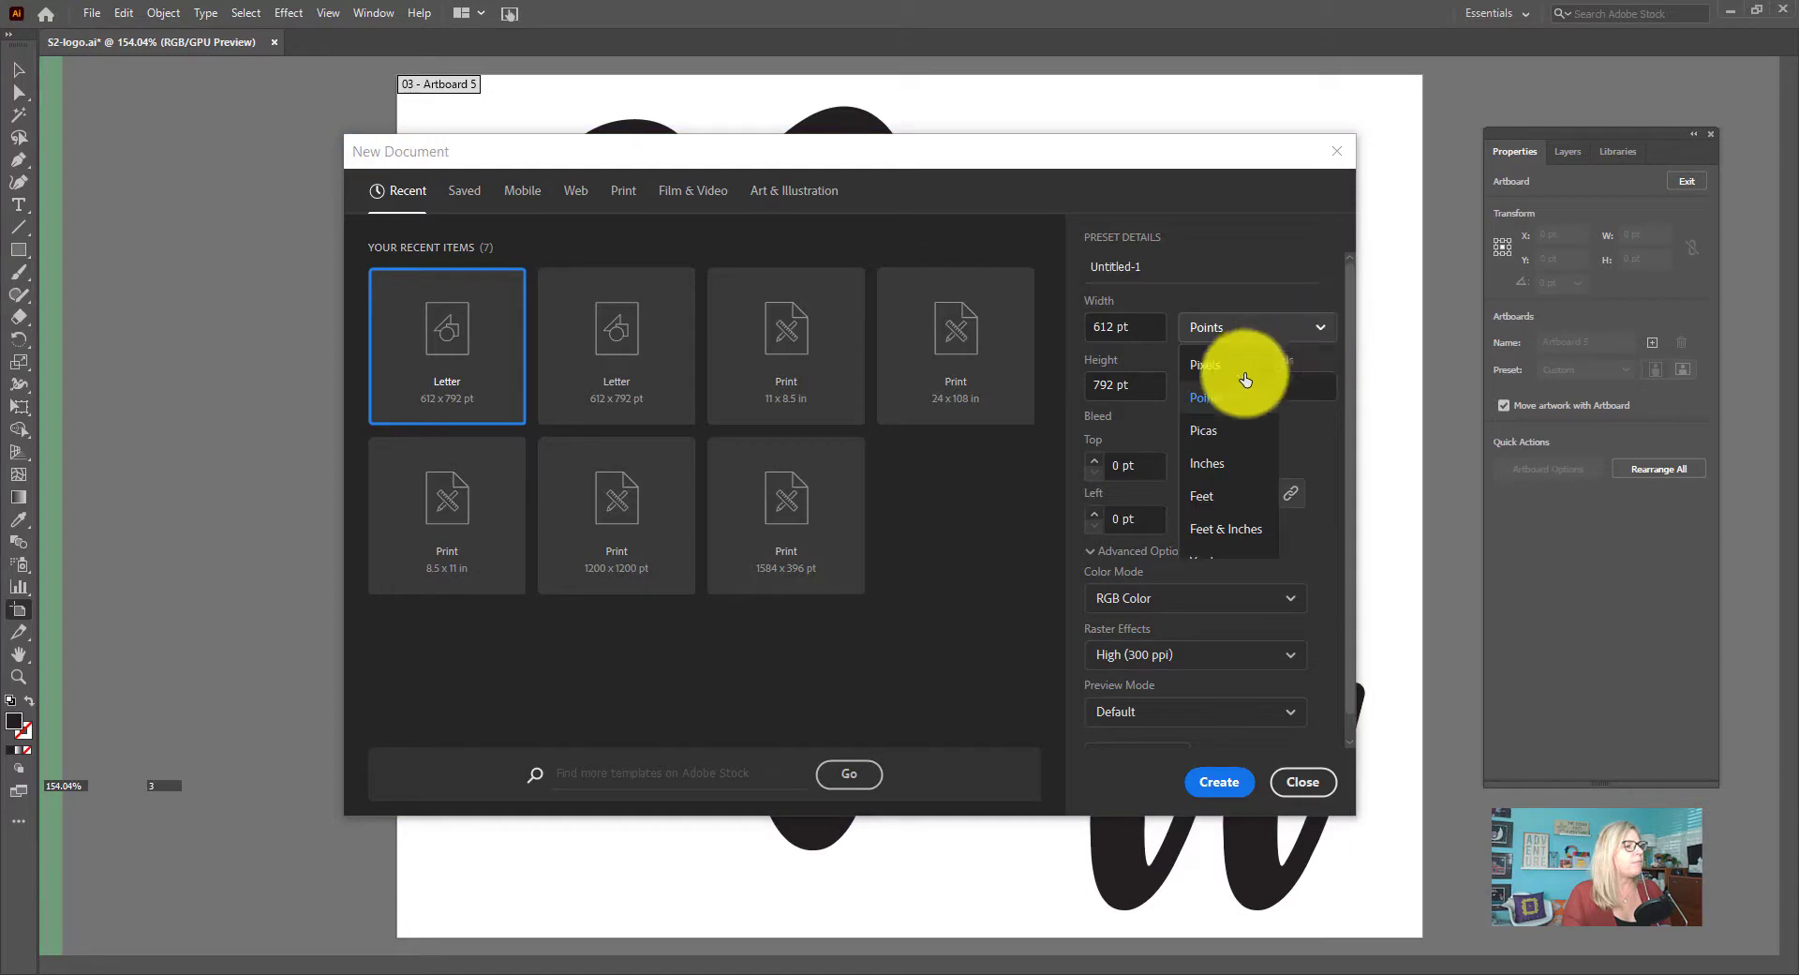
{"action": "left_click", "coordinate": [1227, 459]}
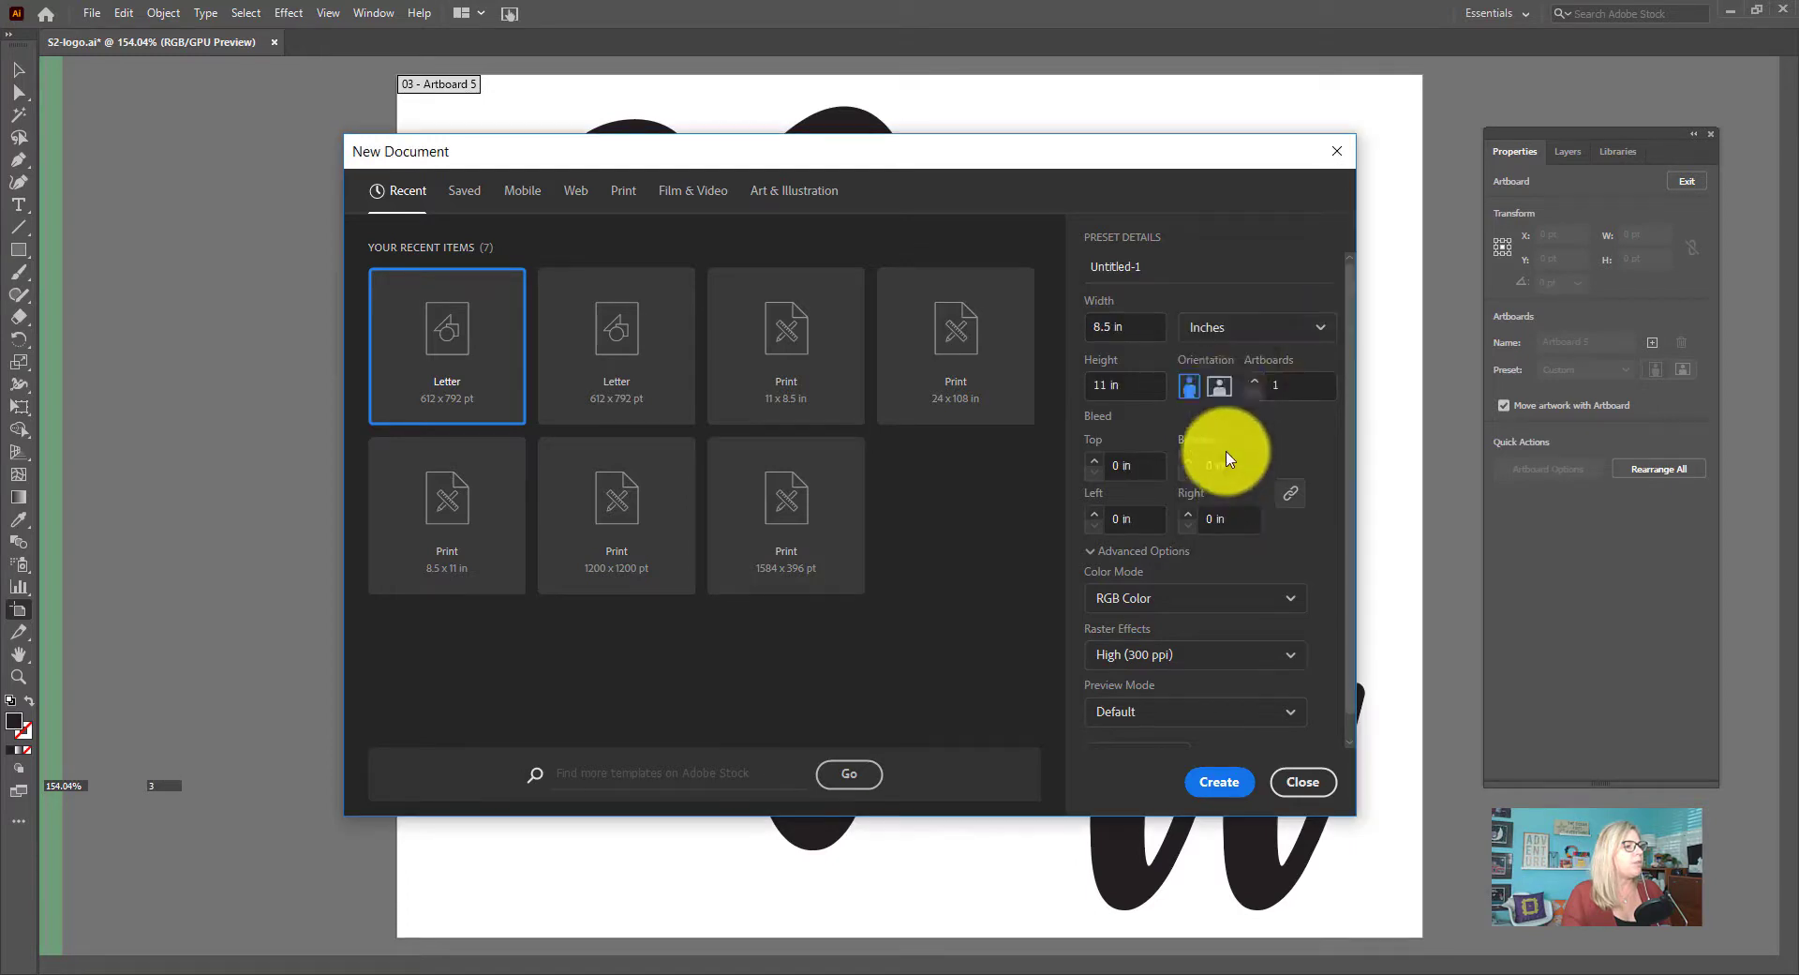
{"action": "left_click", "coordinate": [1219, 387]}
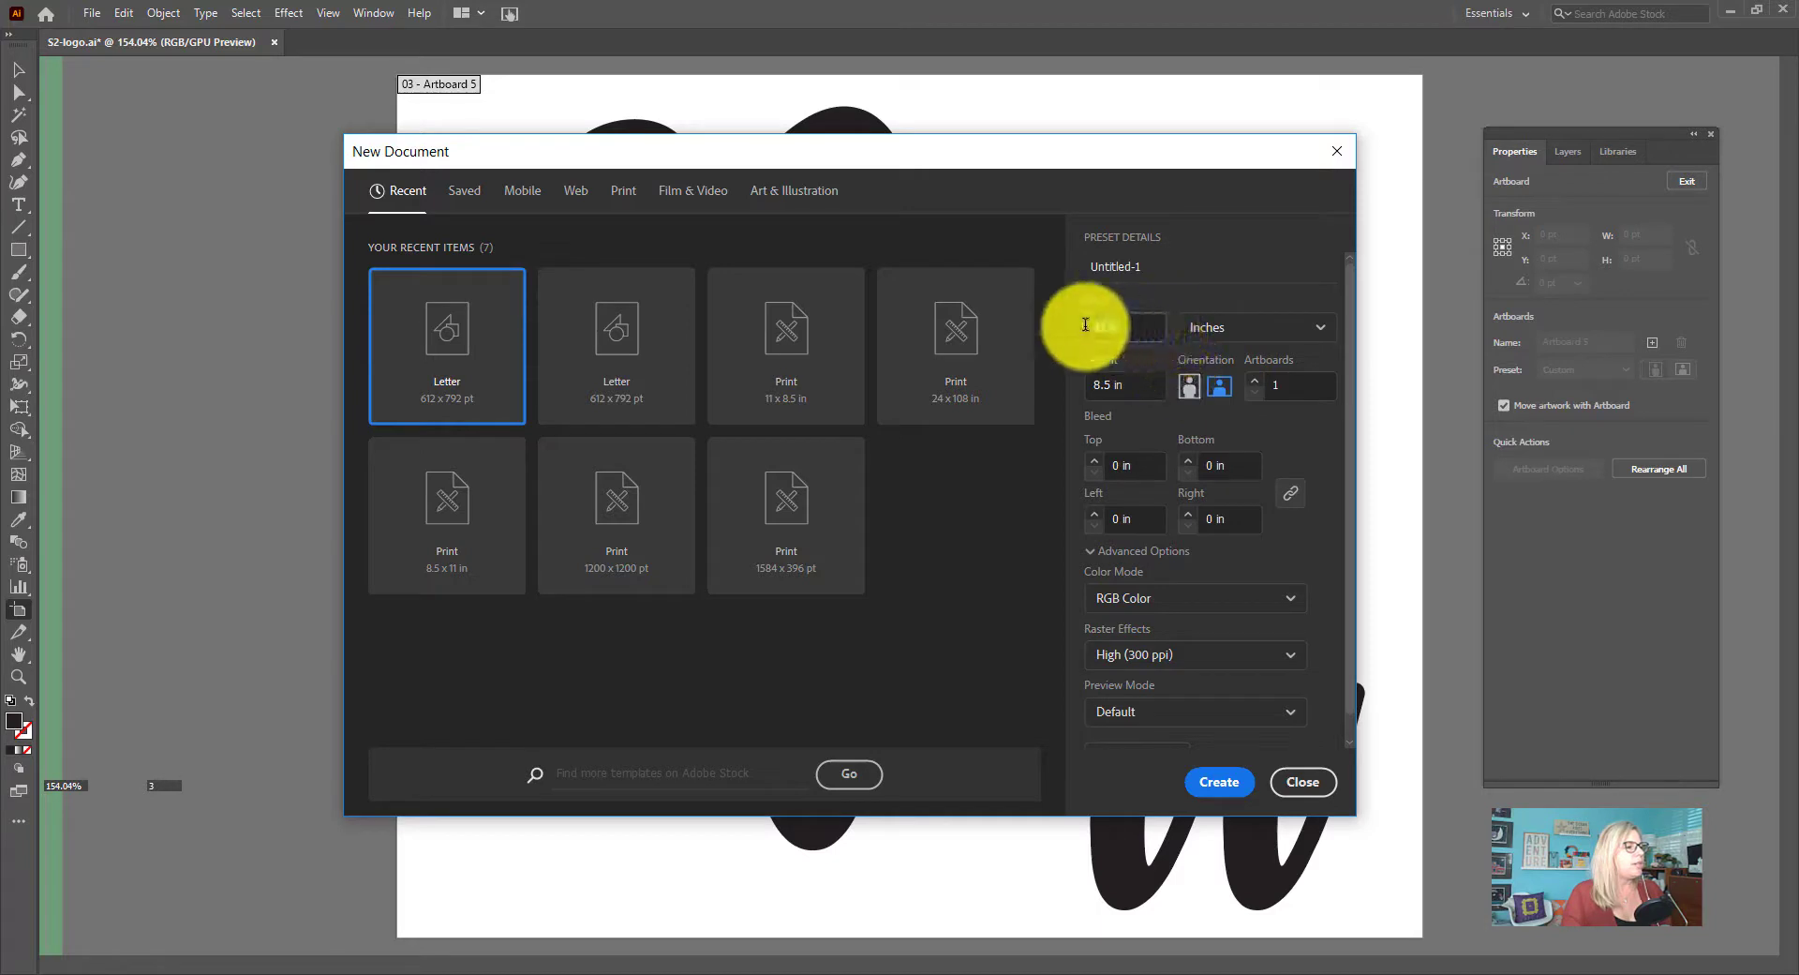
Set the new document's width to 17 in and its height to 11 in
{"action": "type", "text": "17i"}
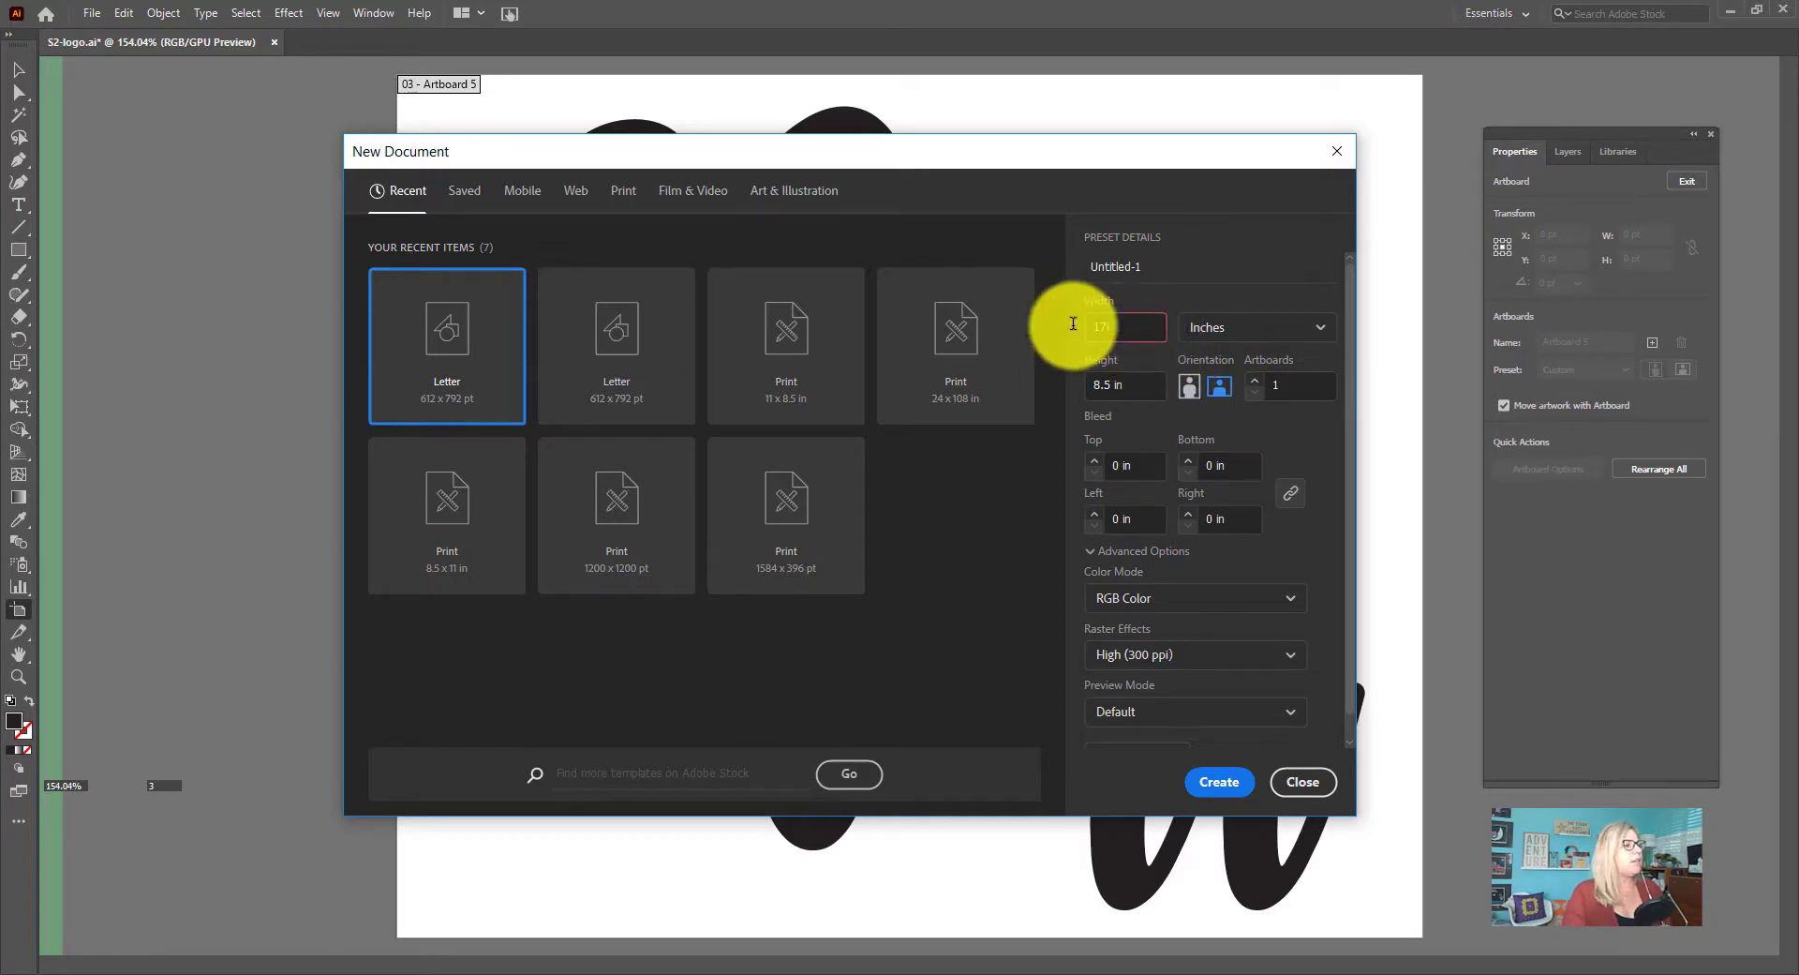
{"action": "key", "text": "Tab"}
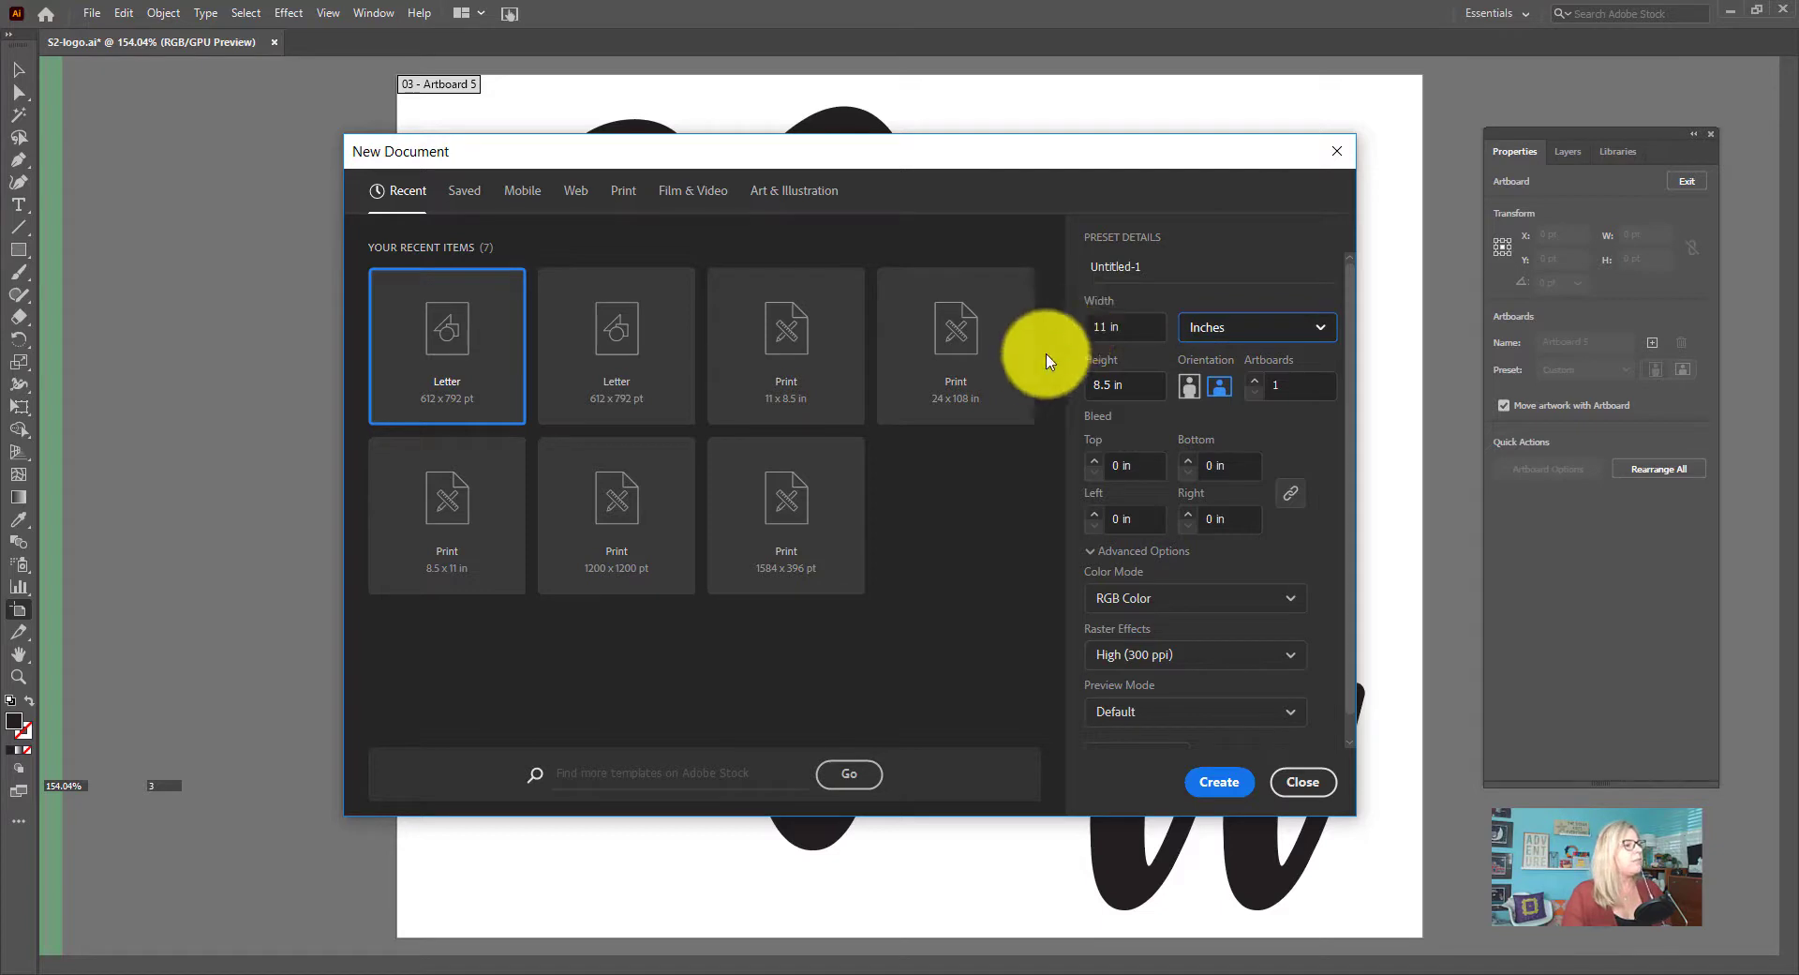
{"action": "left_click", "coordinate": [1115, 326]}
{"action": "type", "text": "17"}
{"action": "key", "text": "Tab"}
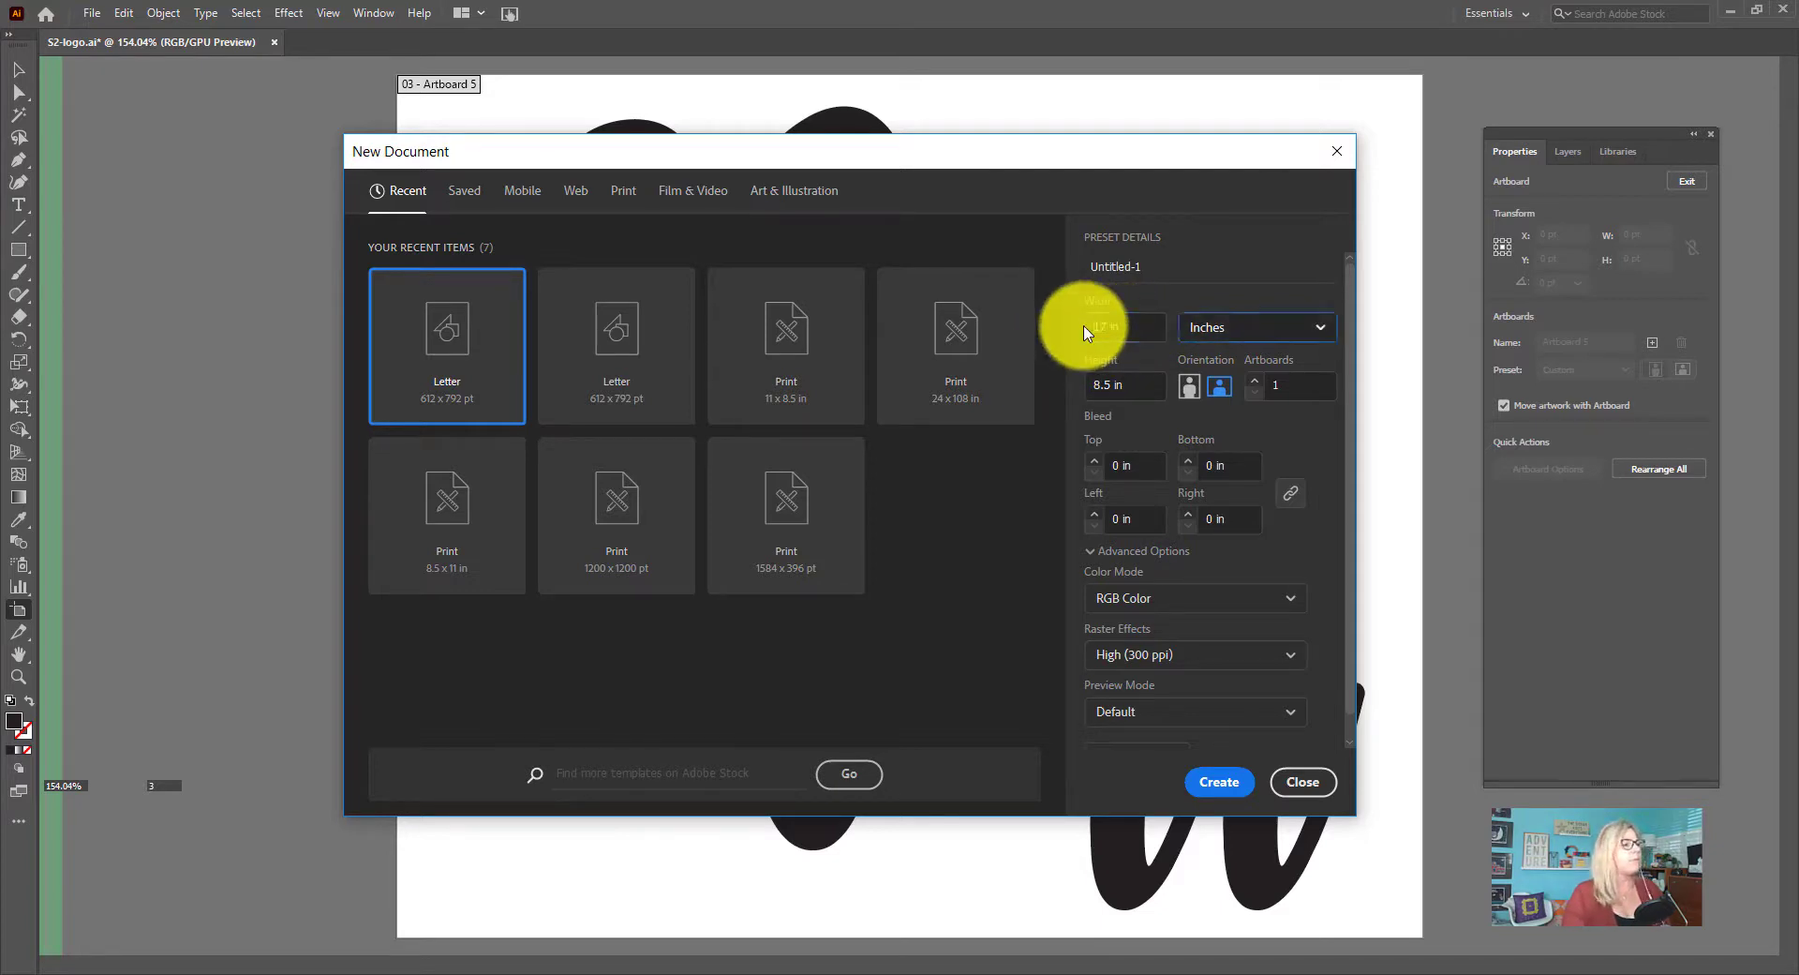
{"action": "left_click", "coordinate": [1129, 380]}
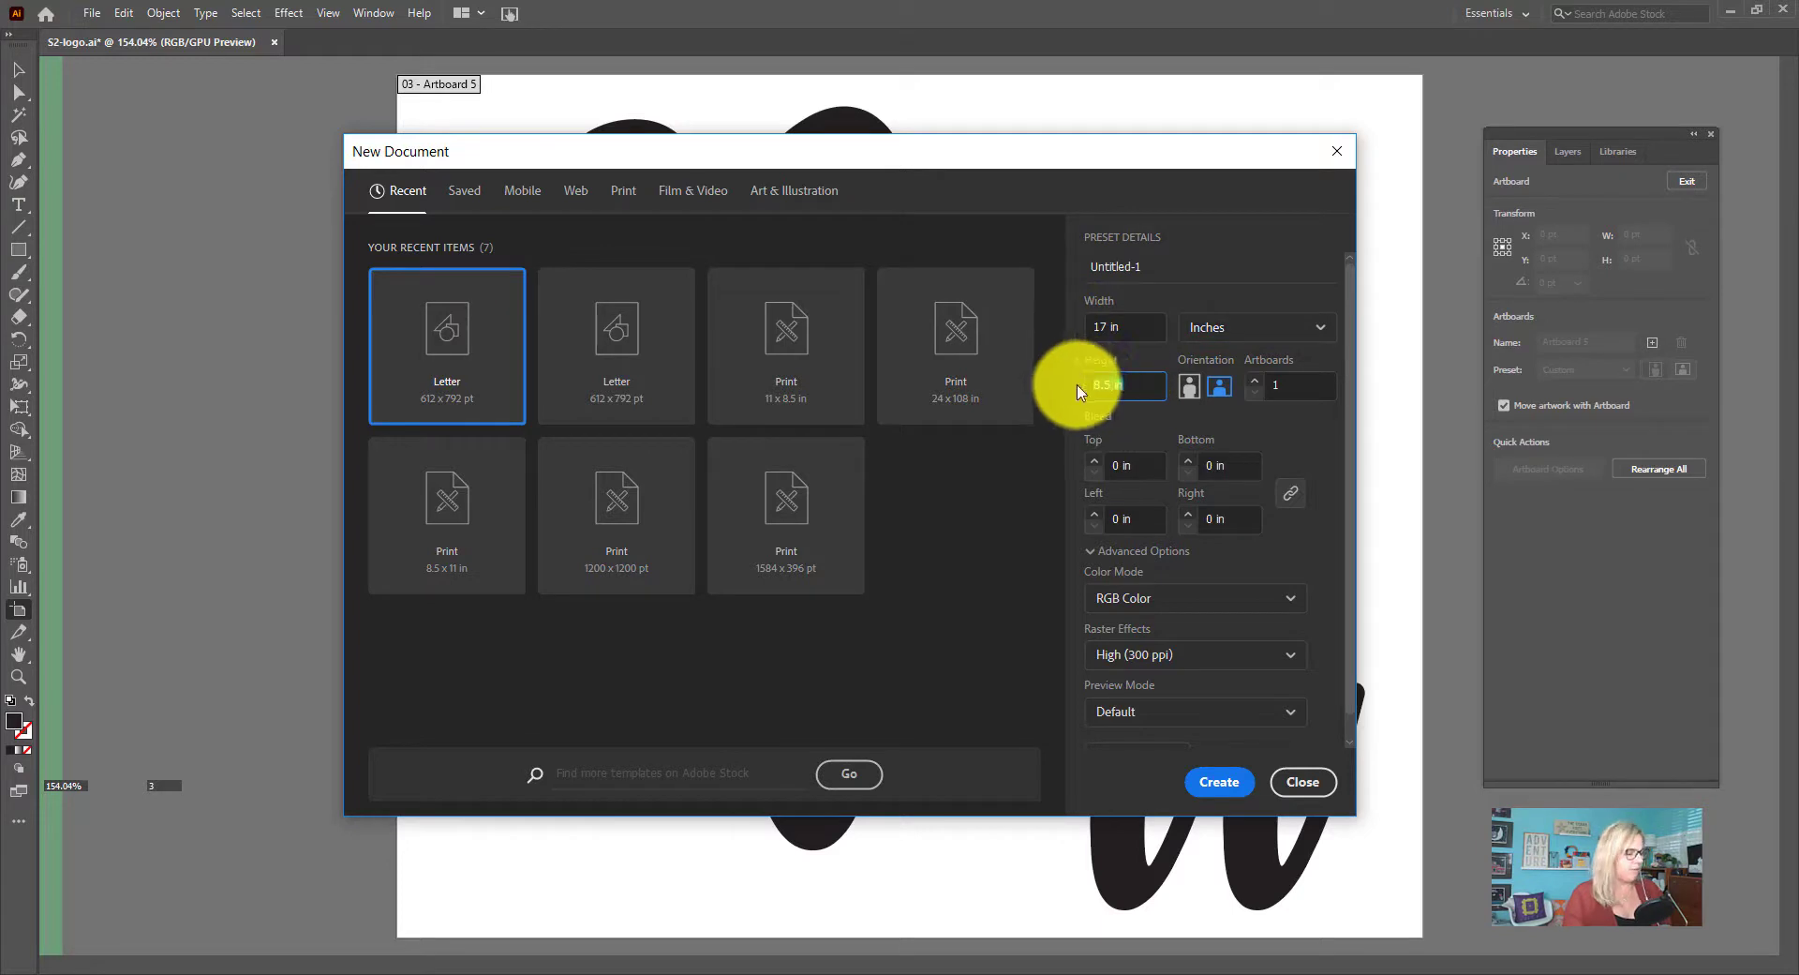
{"action": "type", "text": "11"}
{"action": "key", "text": "Tab"}
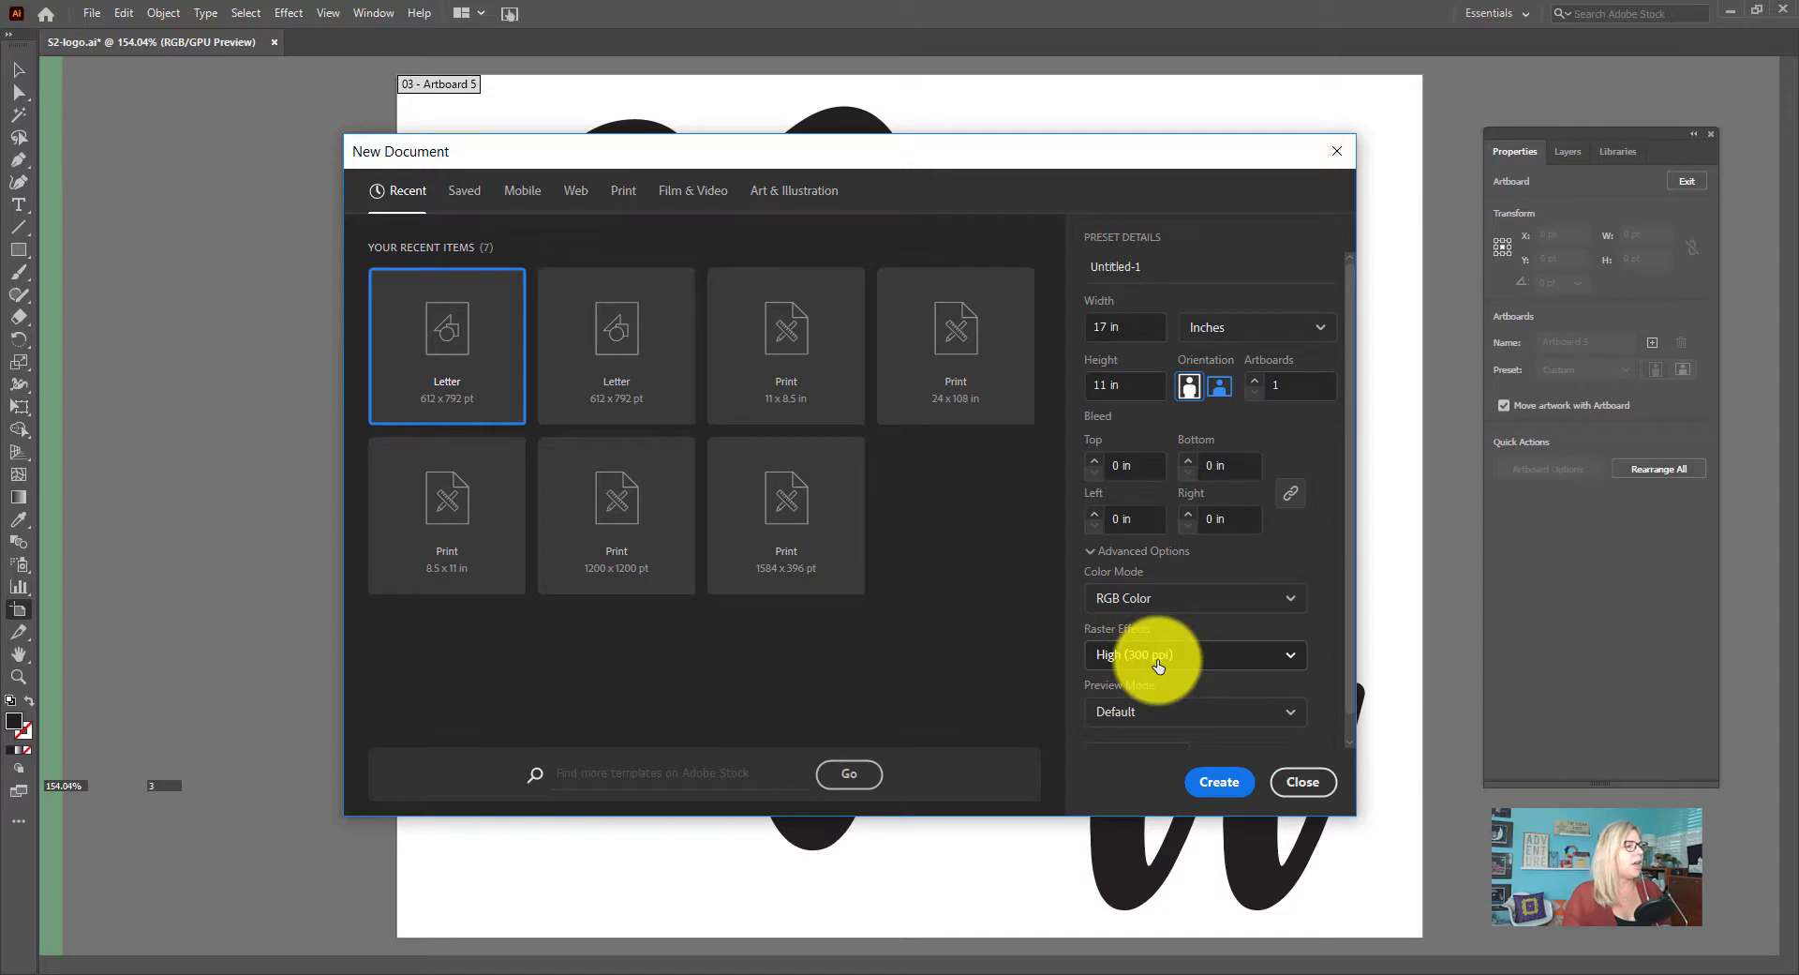
Create the document with four artboards and a 0.125 in bleed on all sides
{"action": "left_click", "coordinate": [1096, 463]}
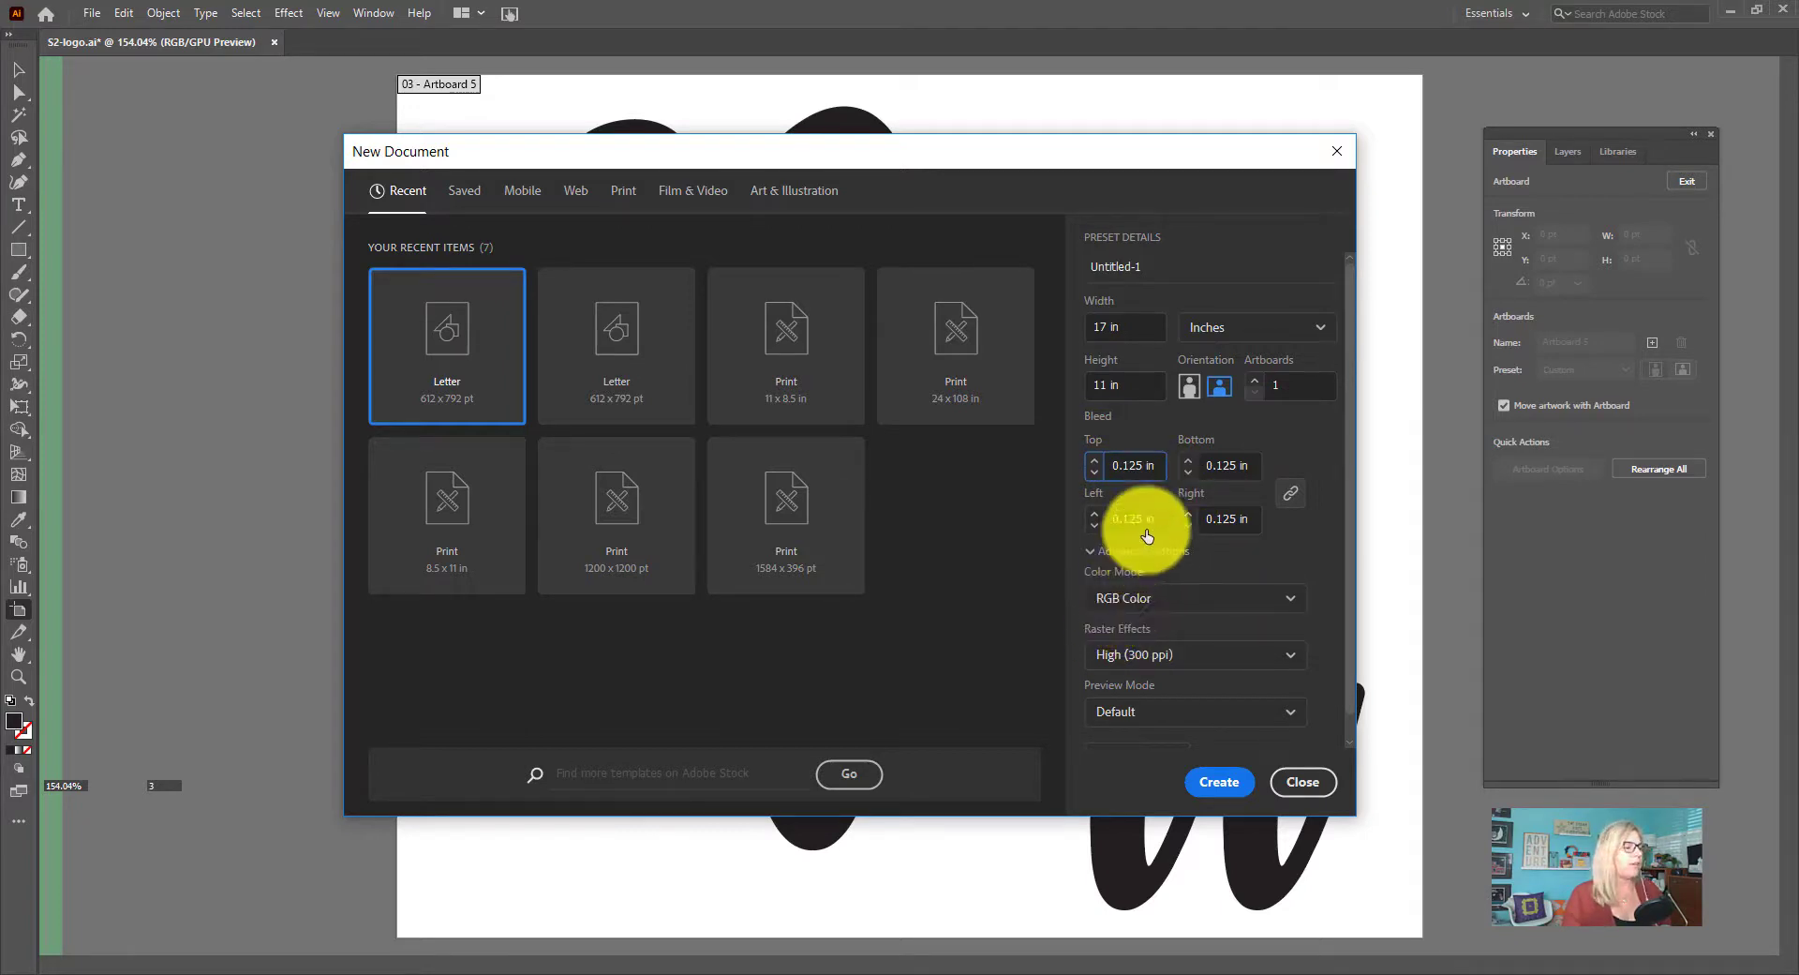
{"action": "left_click", "coordinate": [1122, 464]}
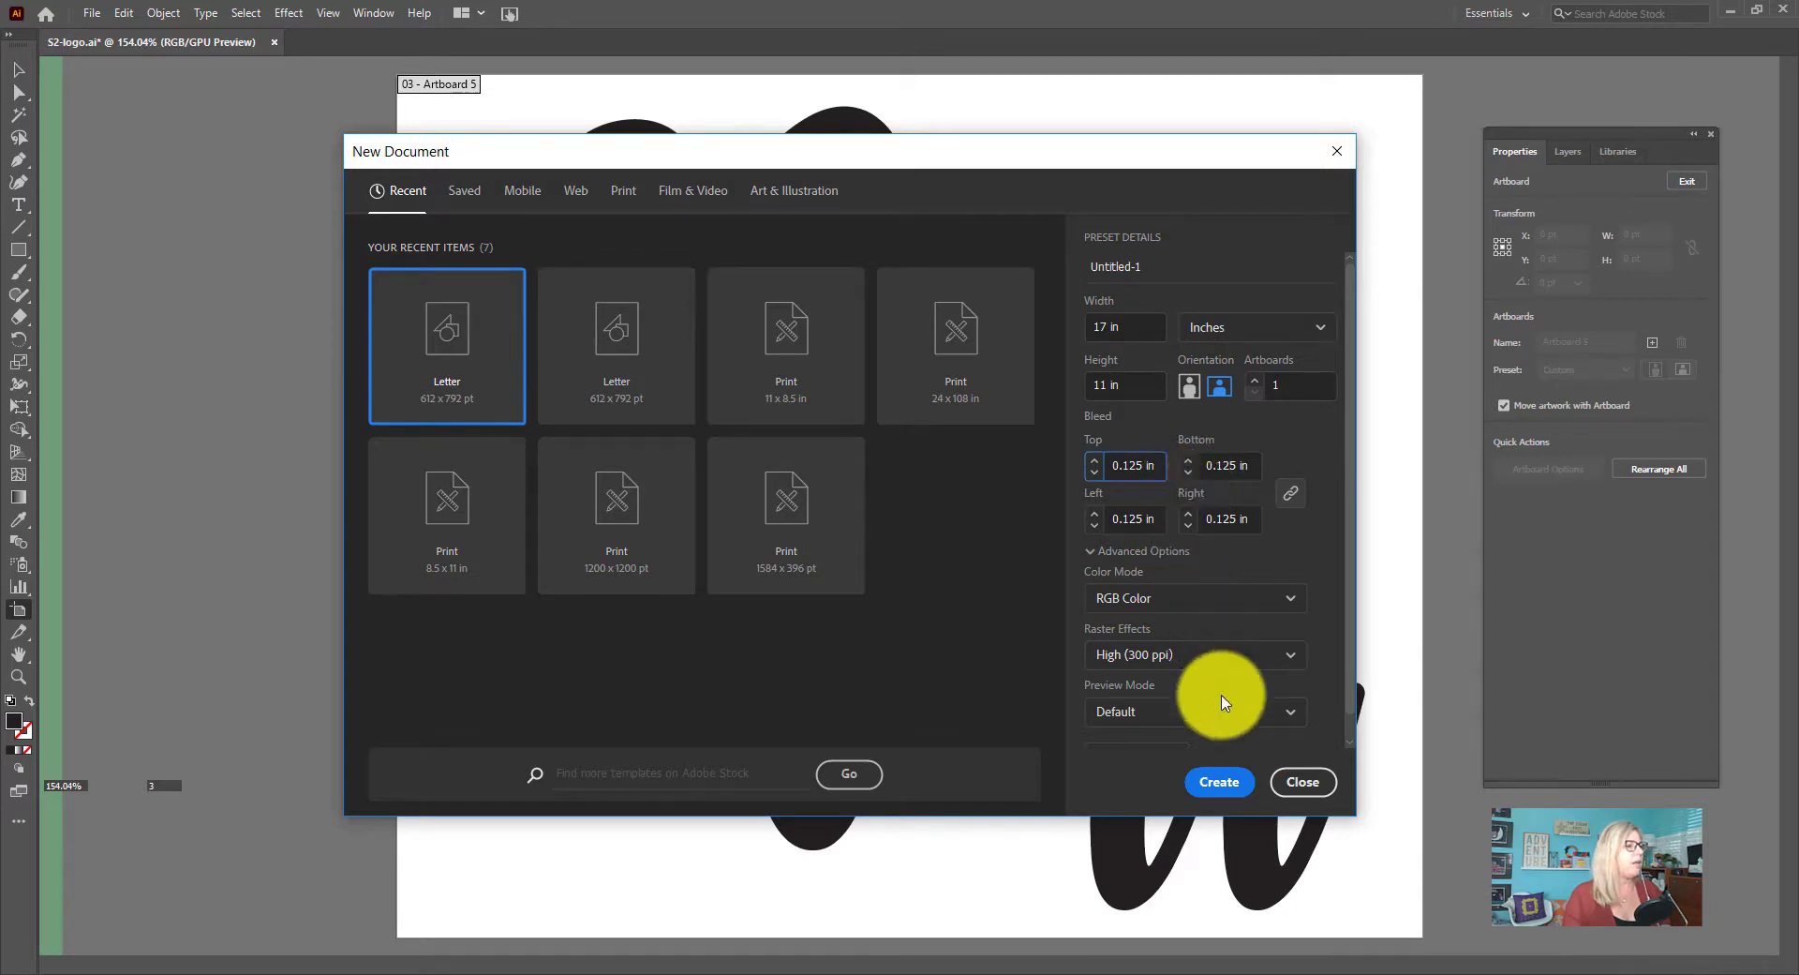
{"action": "left_click", "coordinate": [1258, 385]}
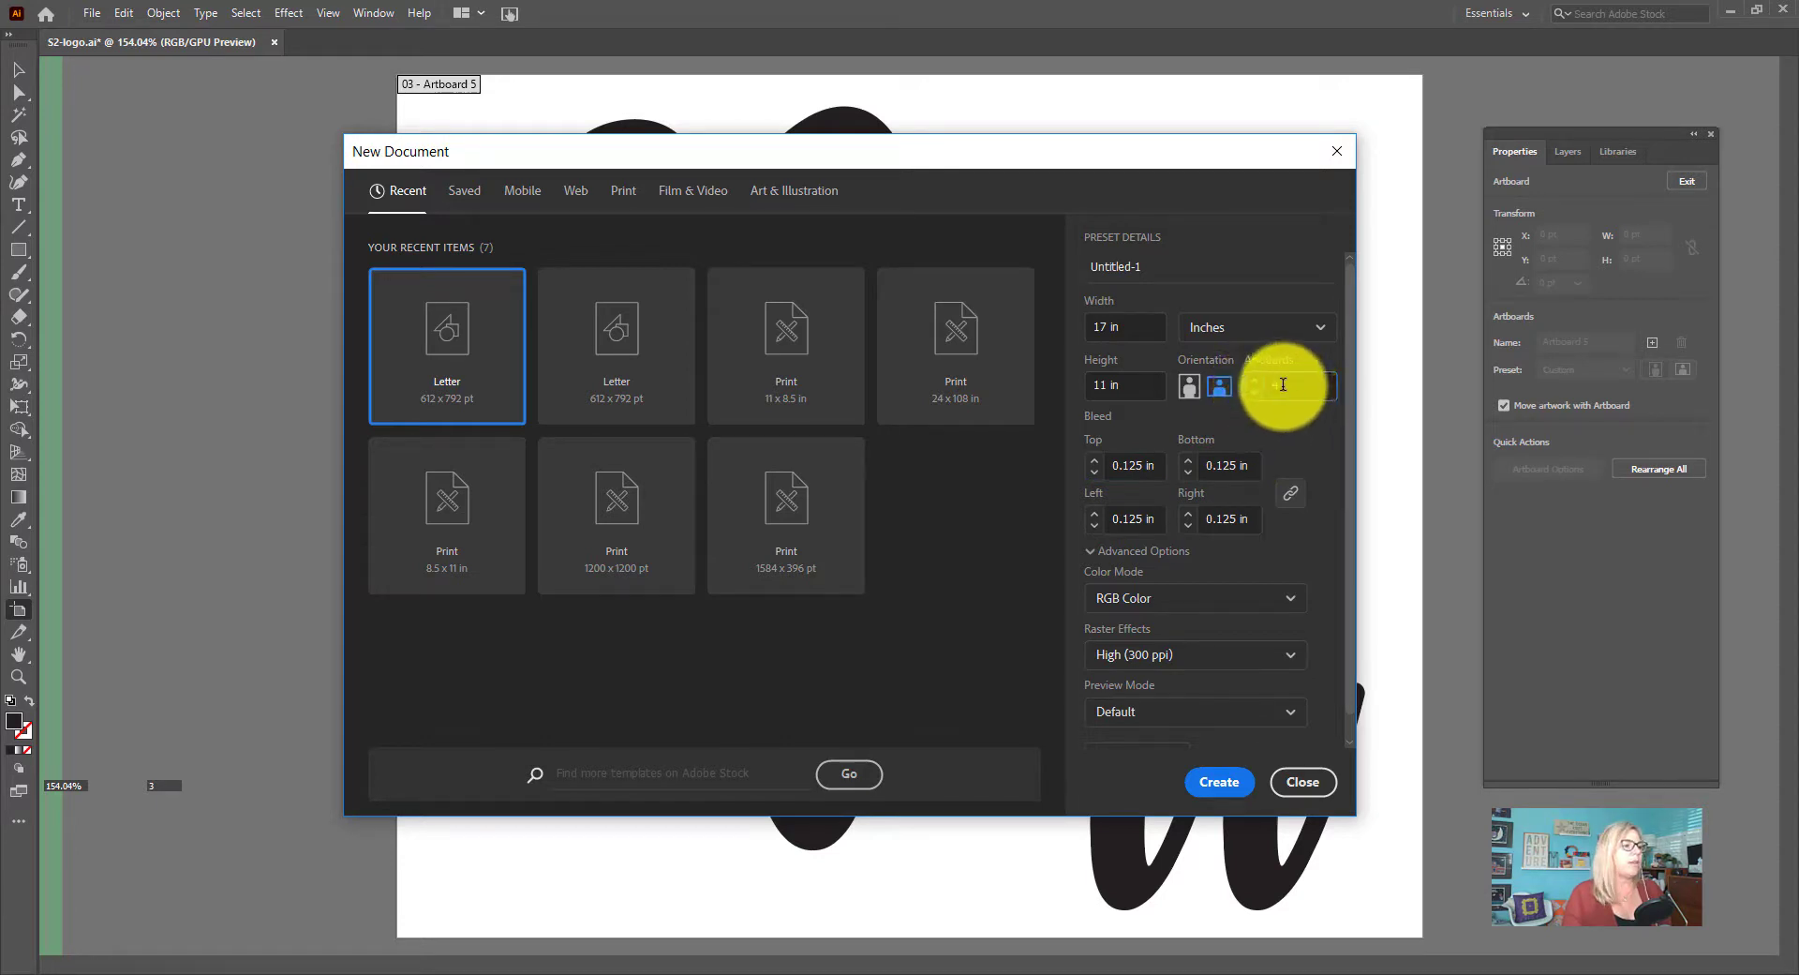
{"action": "left_click", "coordinate": [1224, 782]}
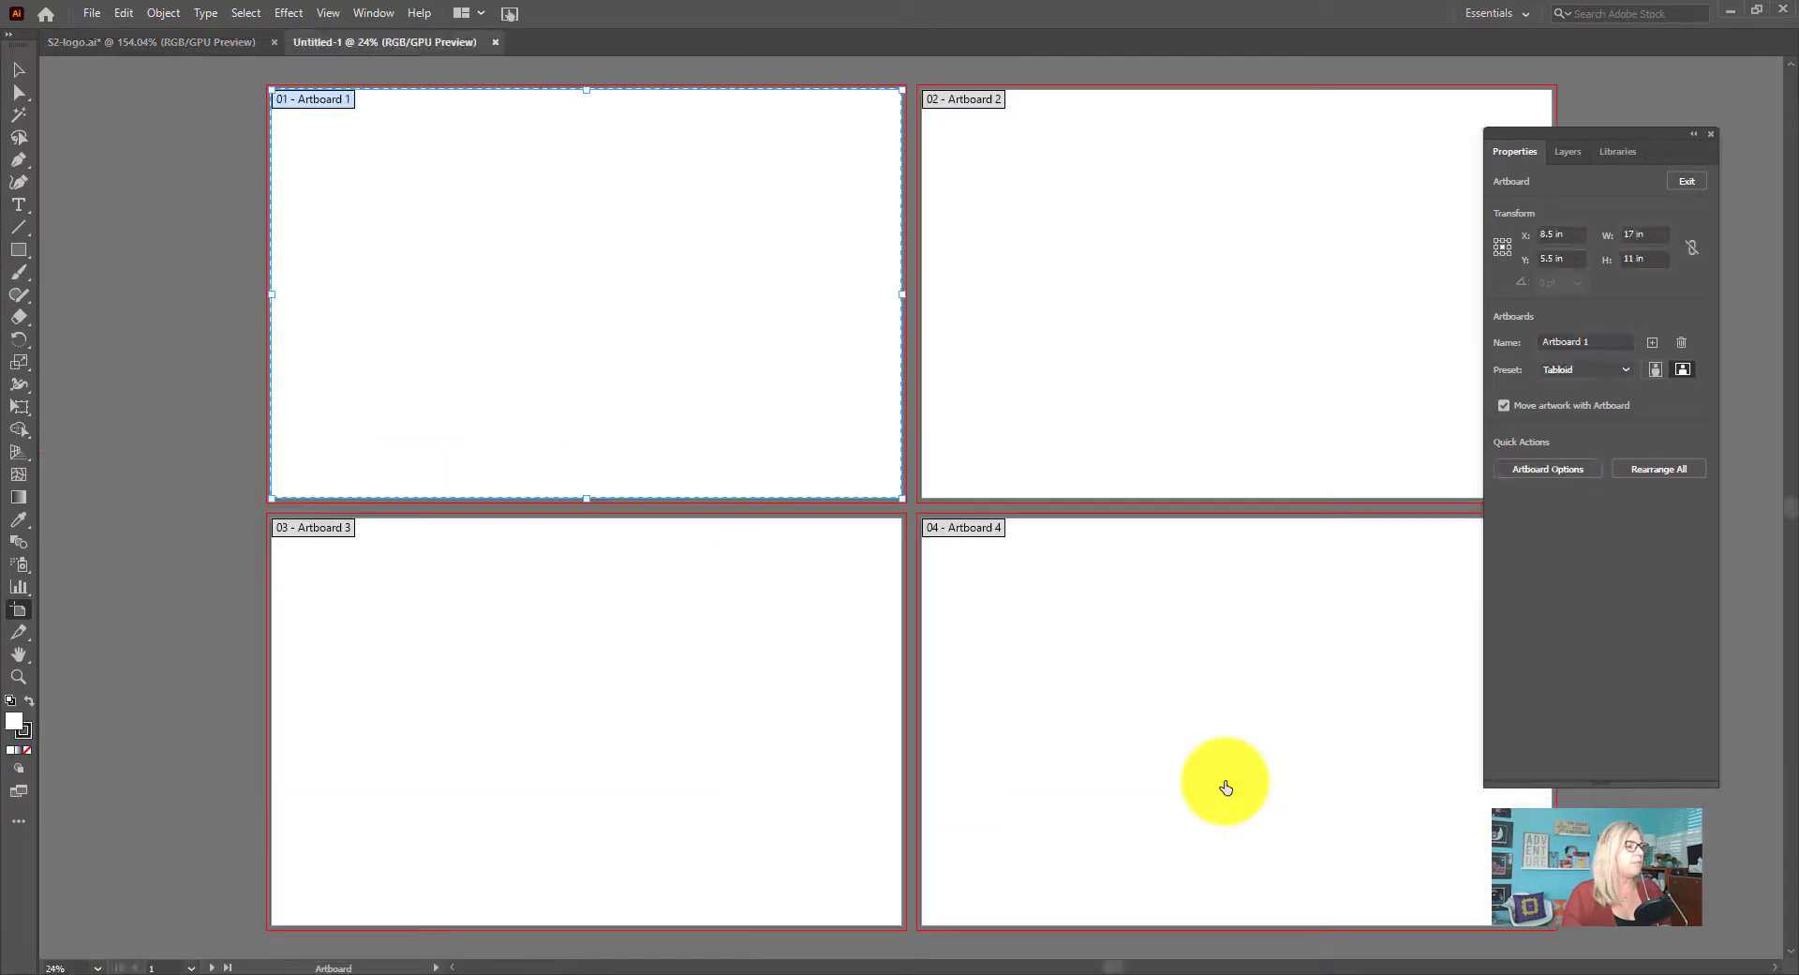
Move the Properties panel clear of the artboards, and view one artboard and all artboards fitted to the window
{"action": "left_click_drag", "start_coordinate": [1594, 139], "coordinate": [1694, 163]}
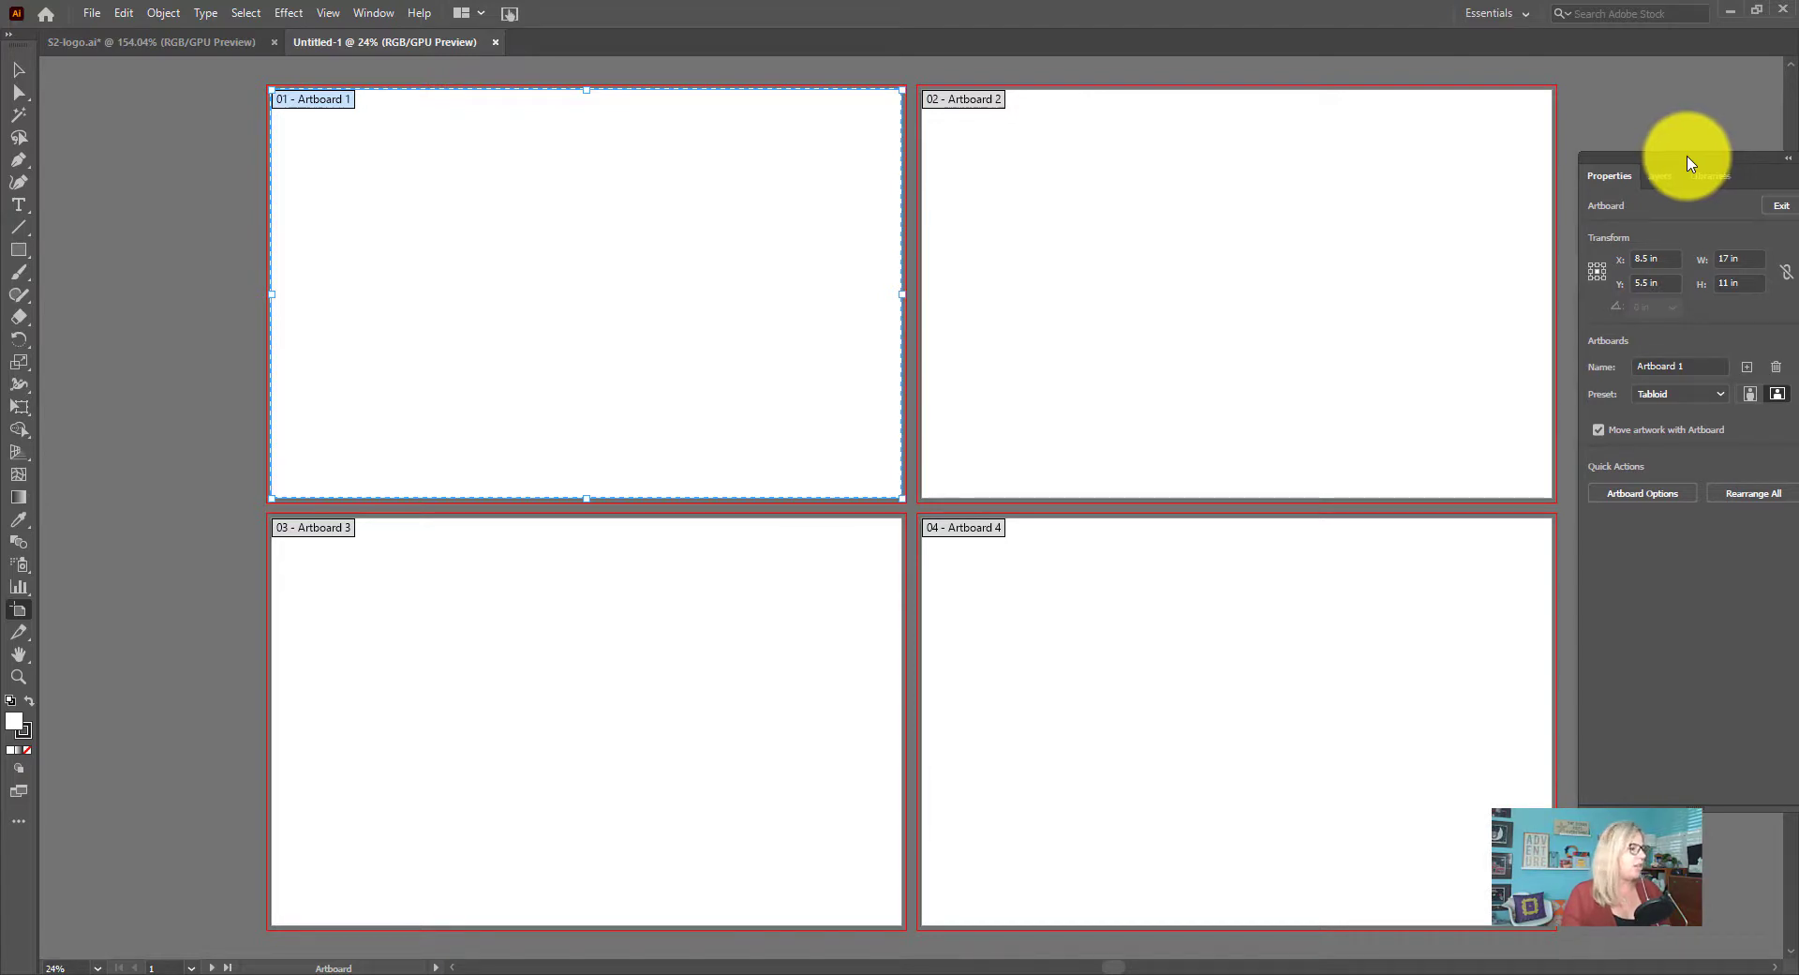
{"action": "left_click", "coordinate": [372, 13]}
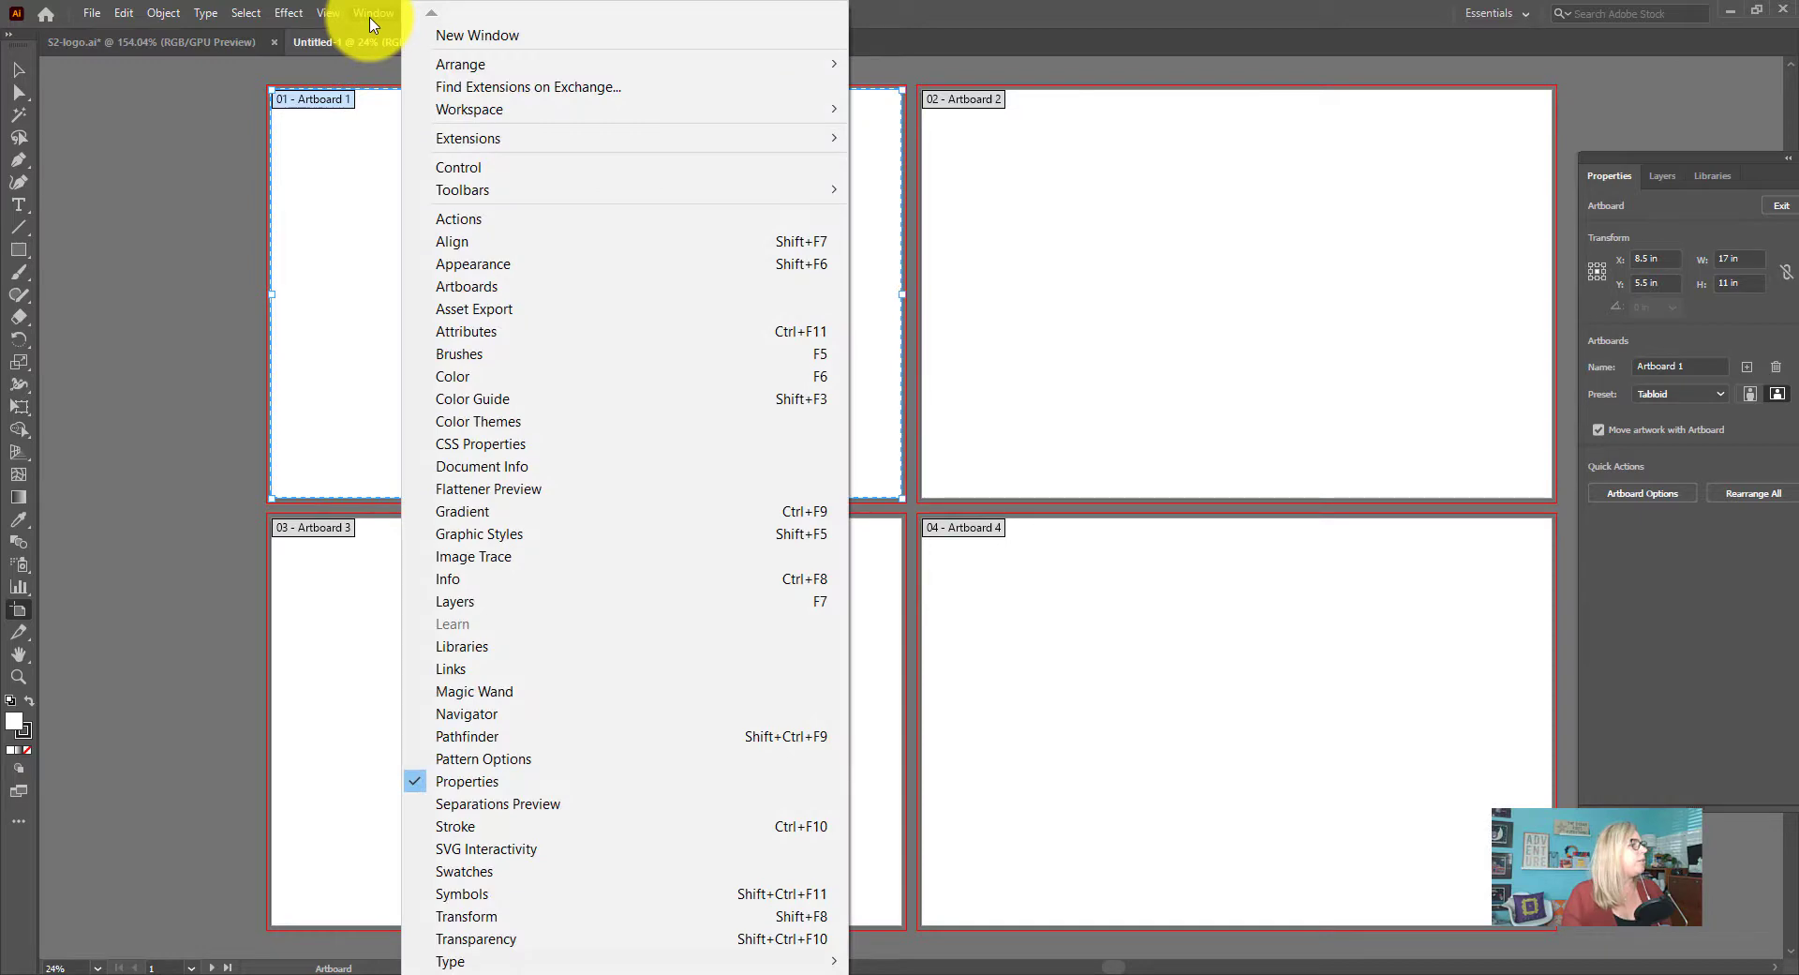
{"action": "left_click", "coordinate": [333, 15]}
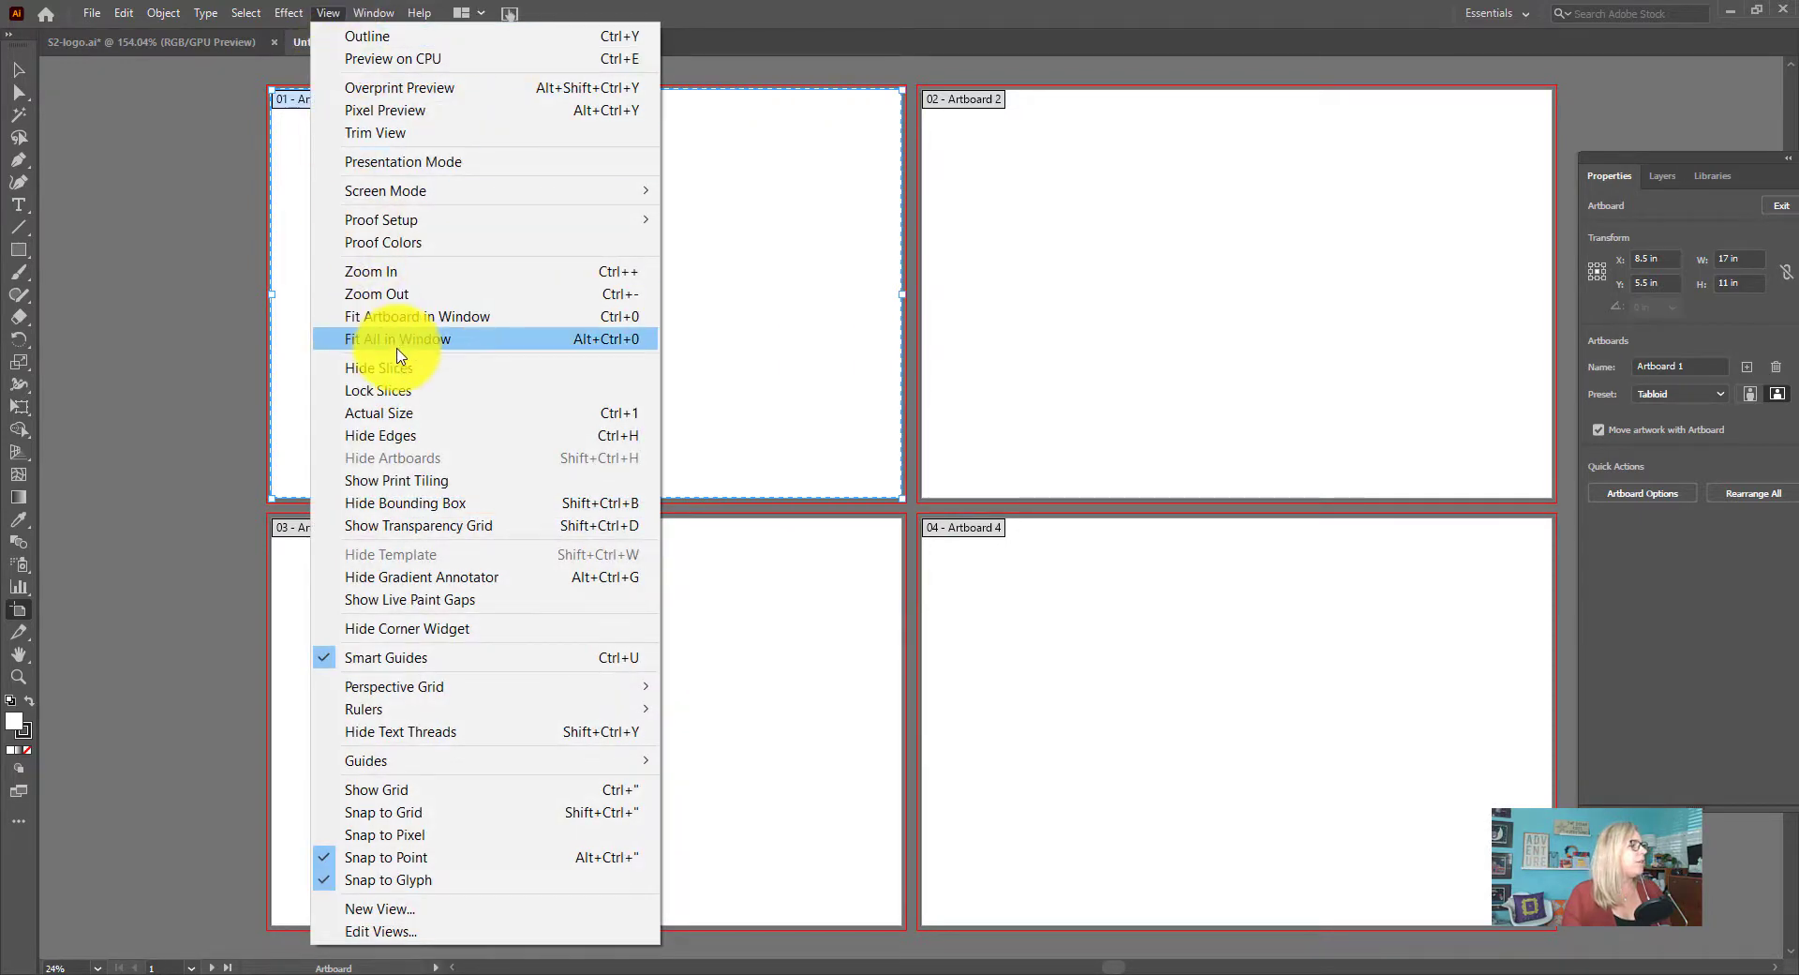
{"action": "left_click", "coordinate": [399, 317]}
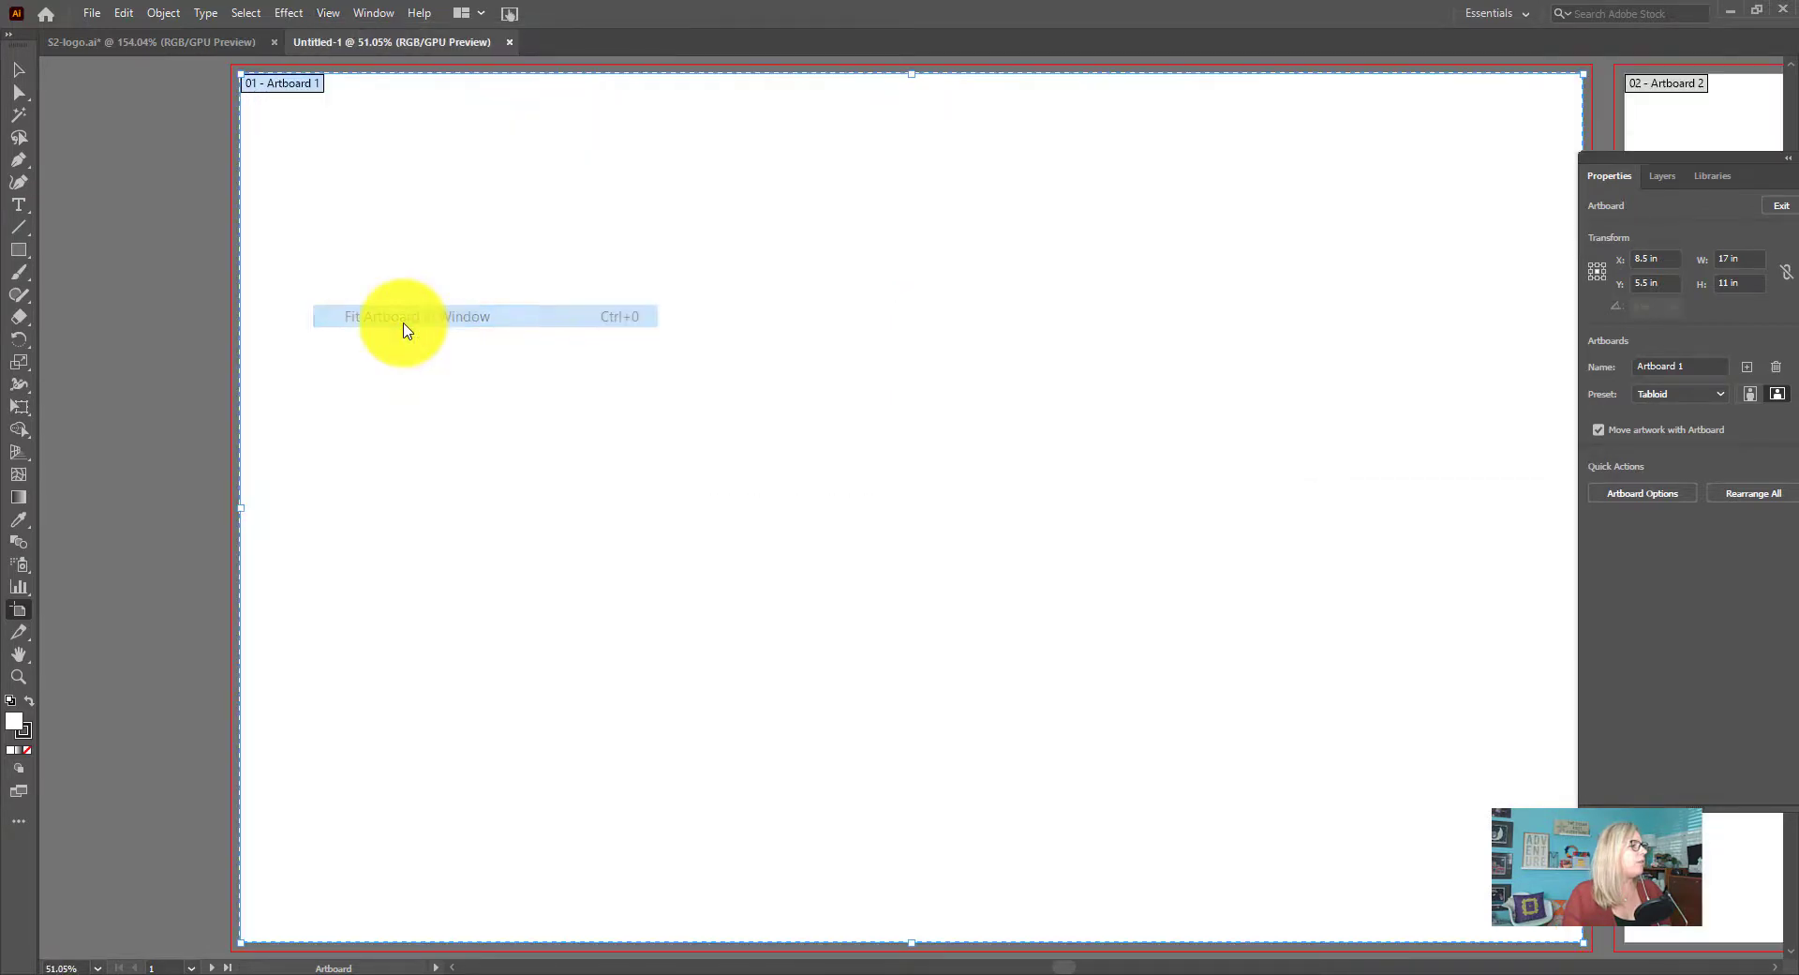
{"action": "left_click", "coordinate": [335, 17]}
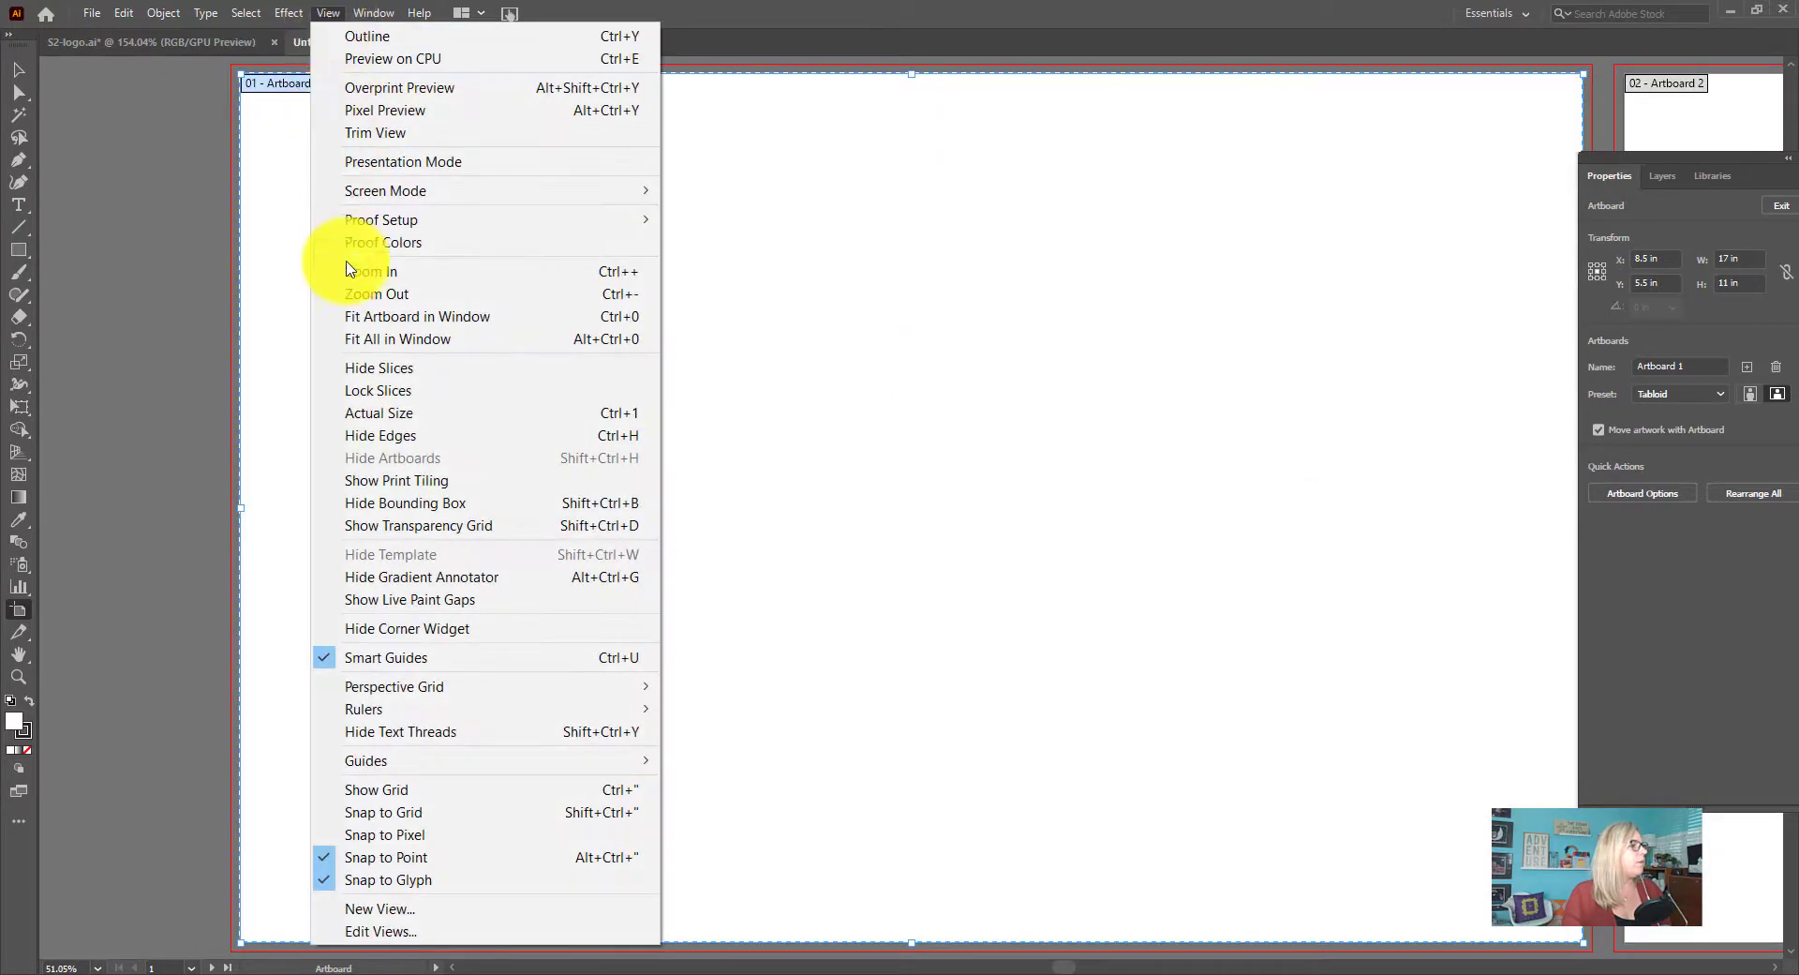
{"action": "left_click", "coordinate": [388, 345]}
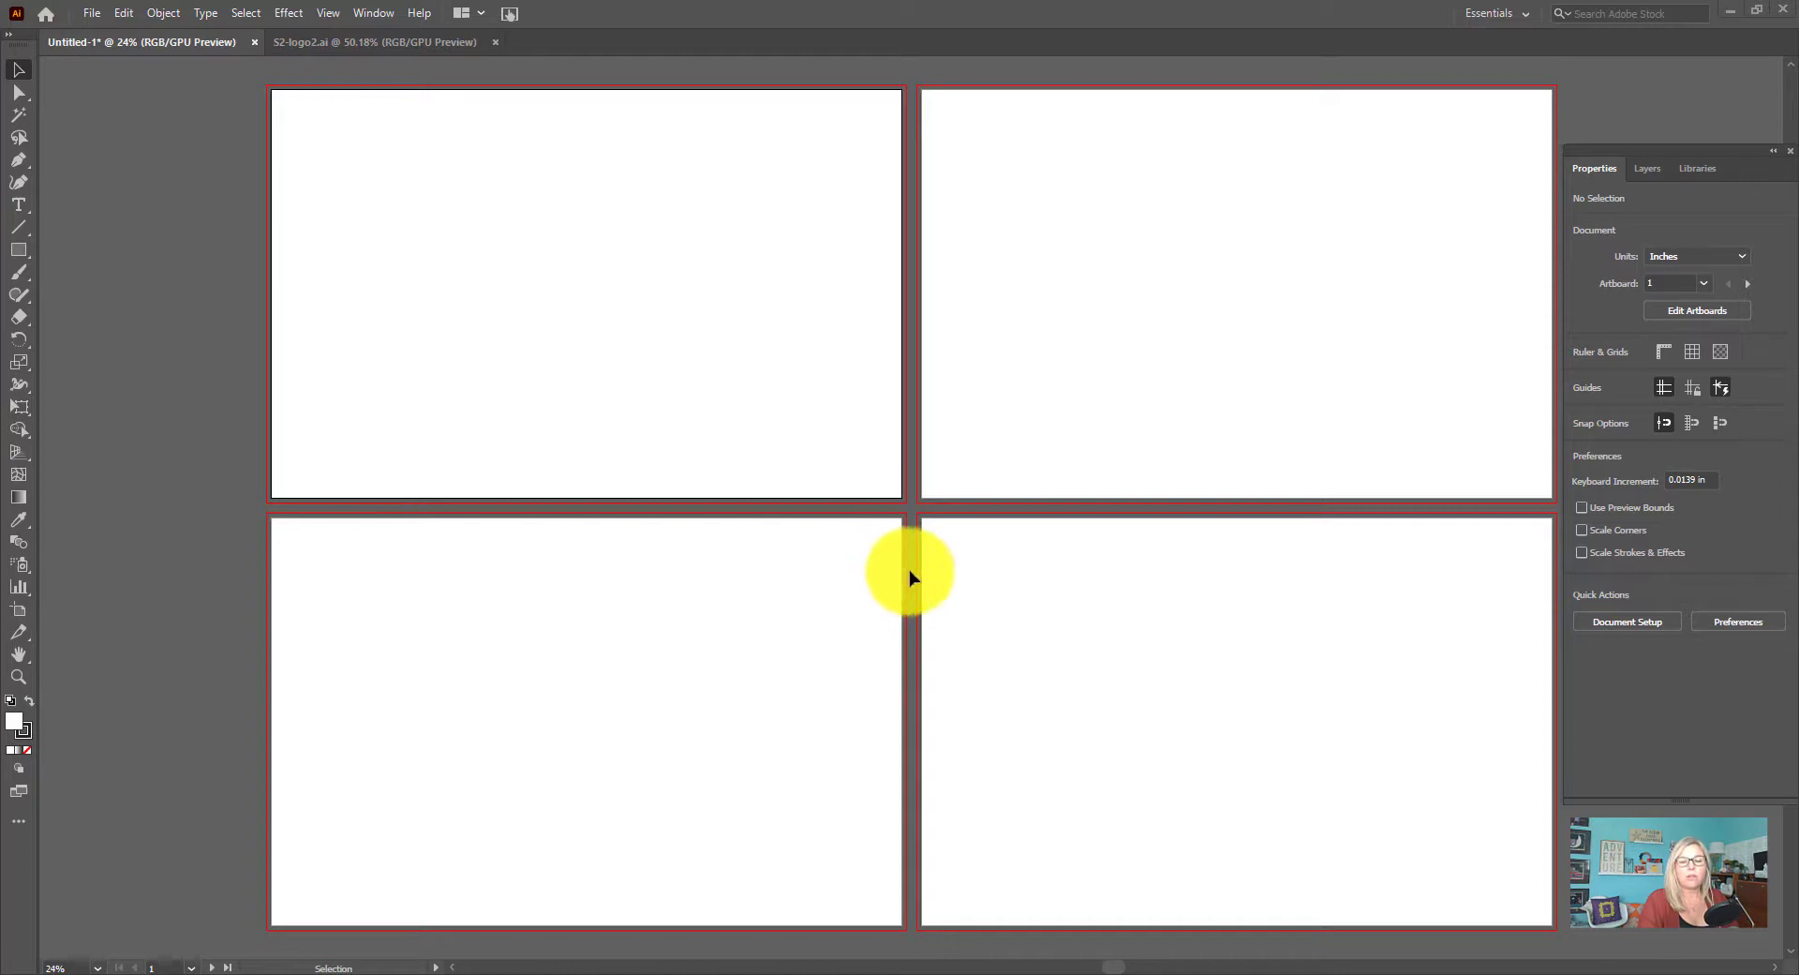
Place S2-logo2.ai in the first artboard's lower-right corner and scale it to about 2.67 by 2.29 in
{"action": "left_click", "coordinate": [92, 13]}
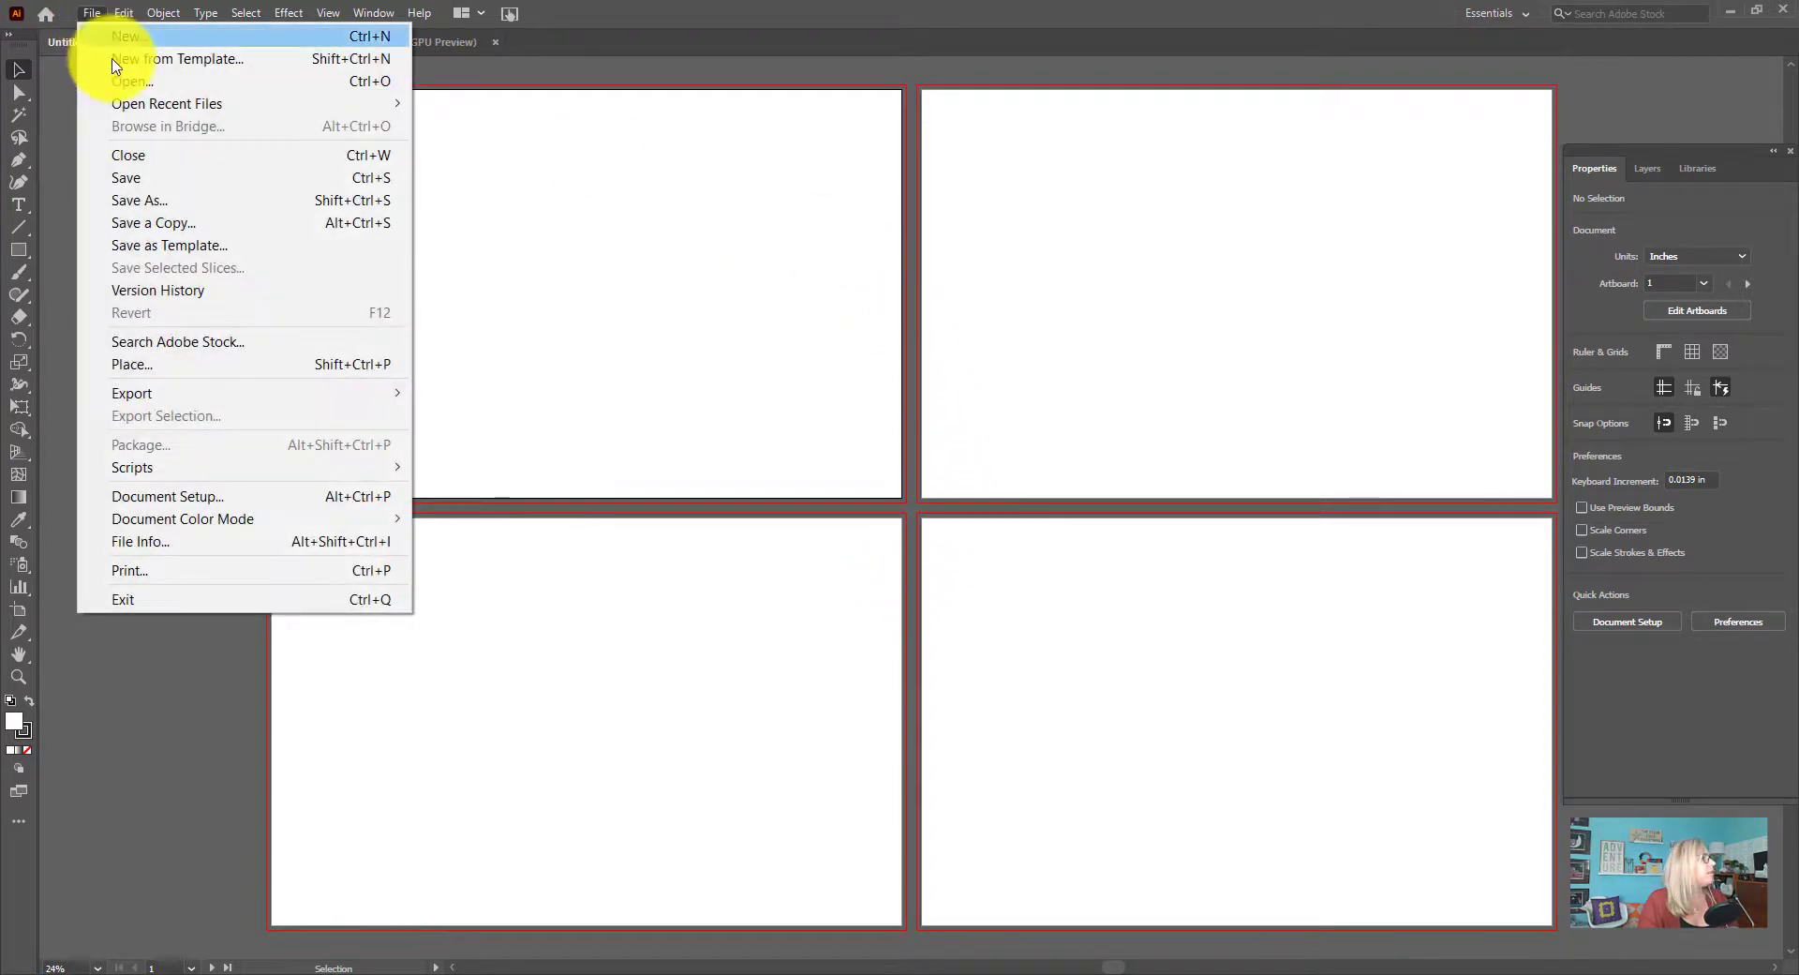
{"action": "left_click", "coordinate": [172, 368]}
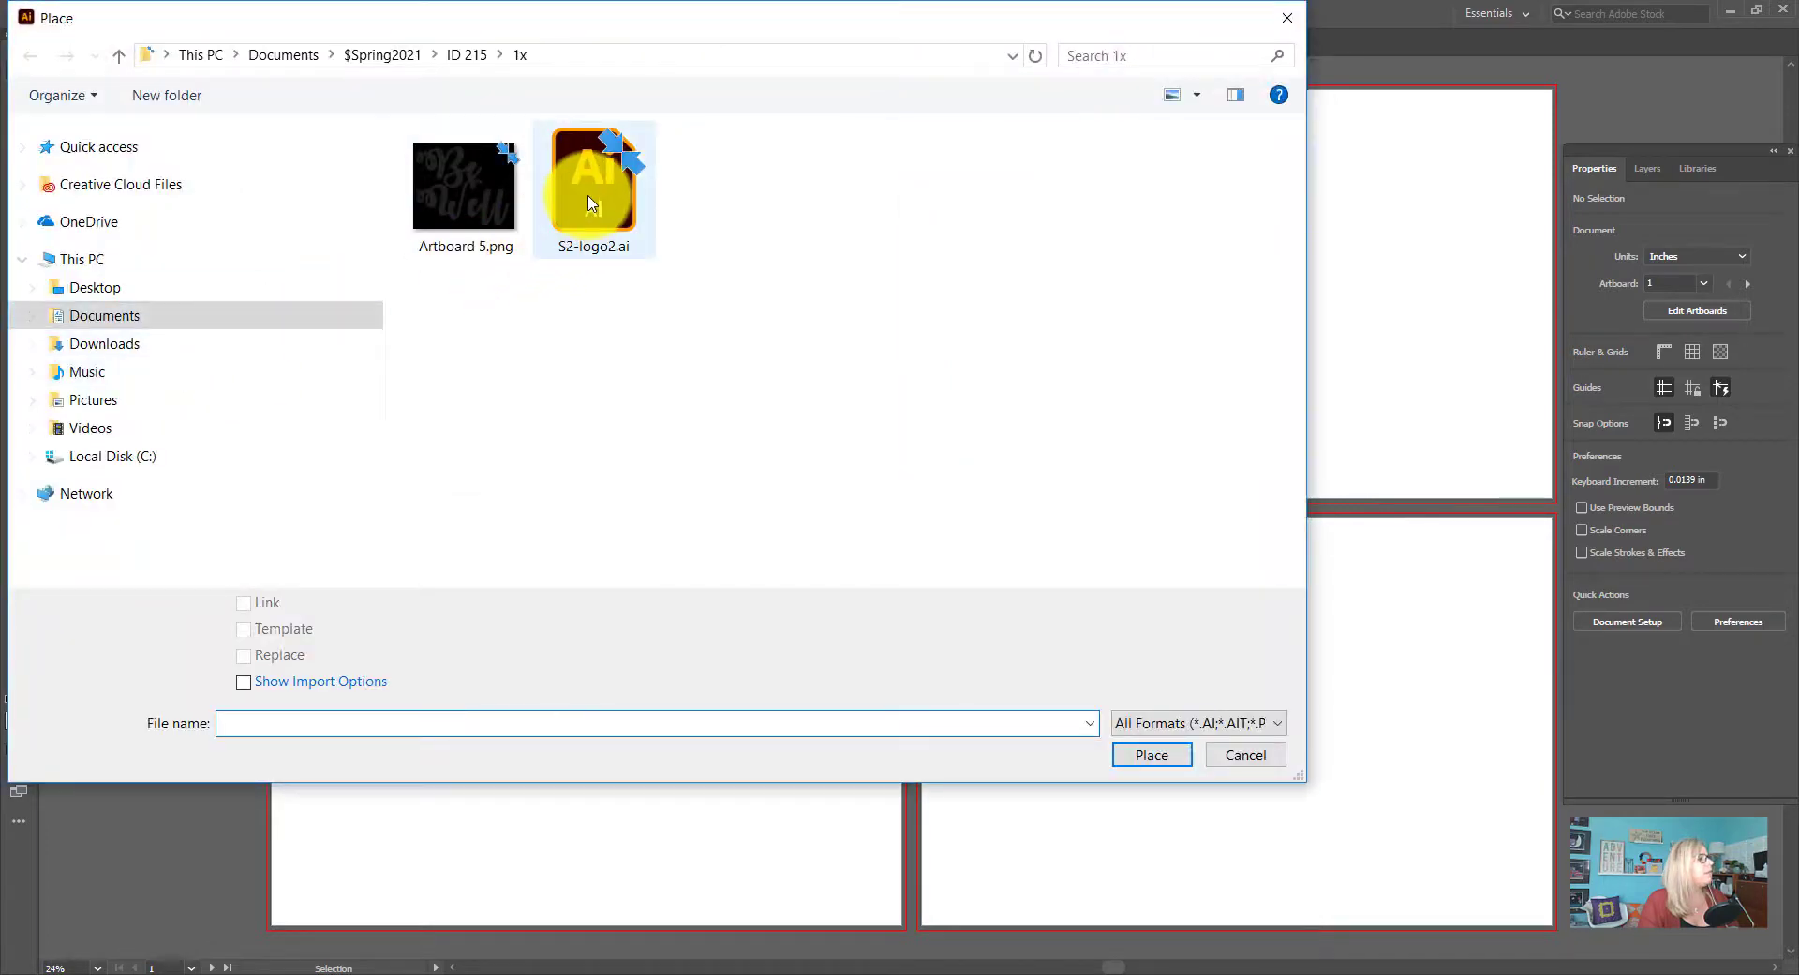
{"action": "left_click", "coordinate": [591, 203]}
{"action": "left_click", "coordinate": [1151, 754]}
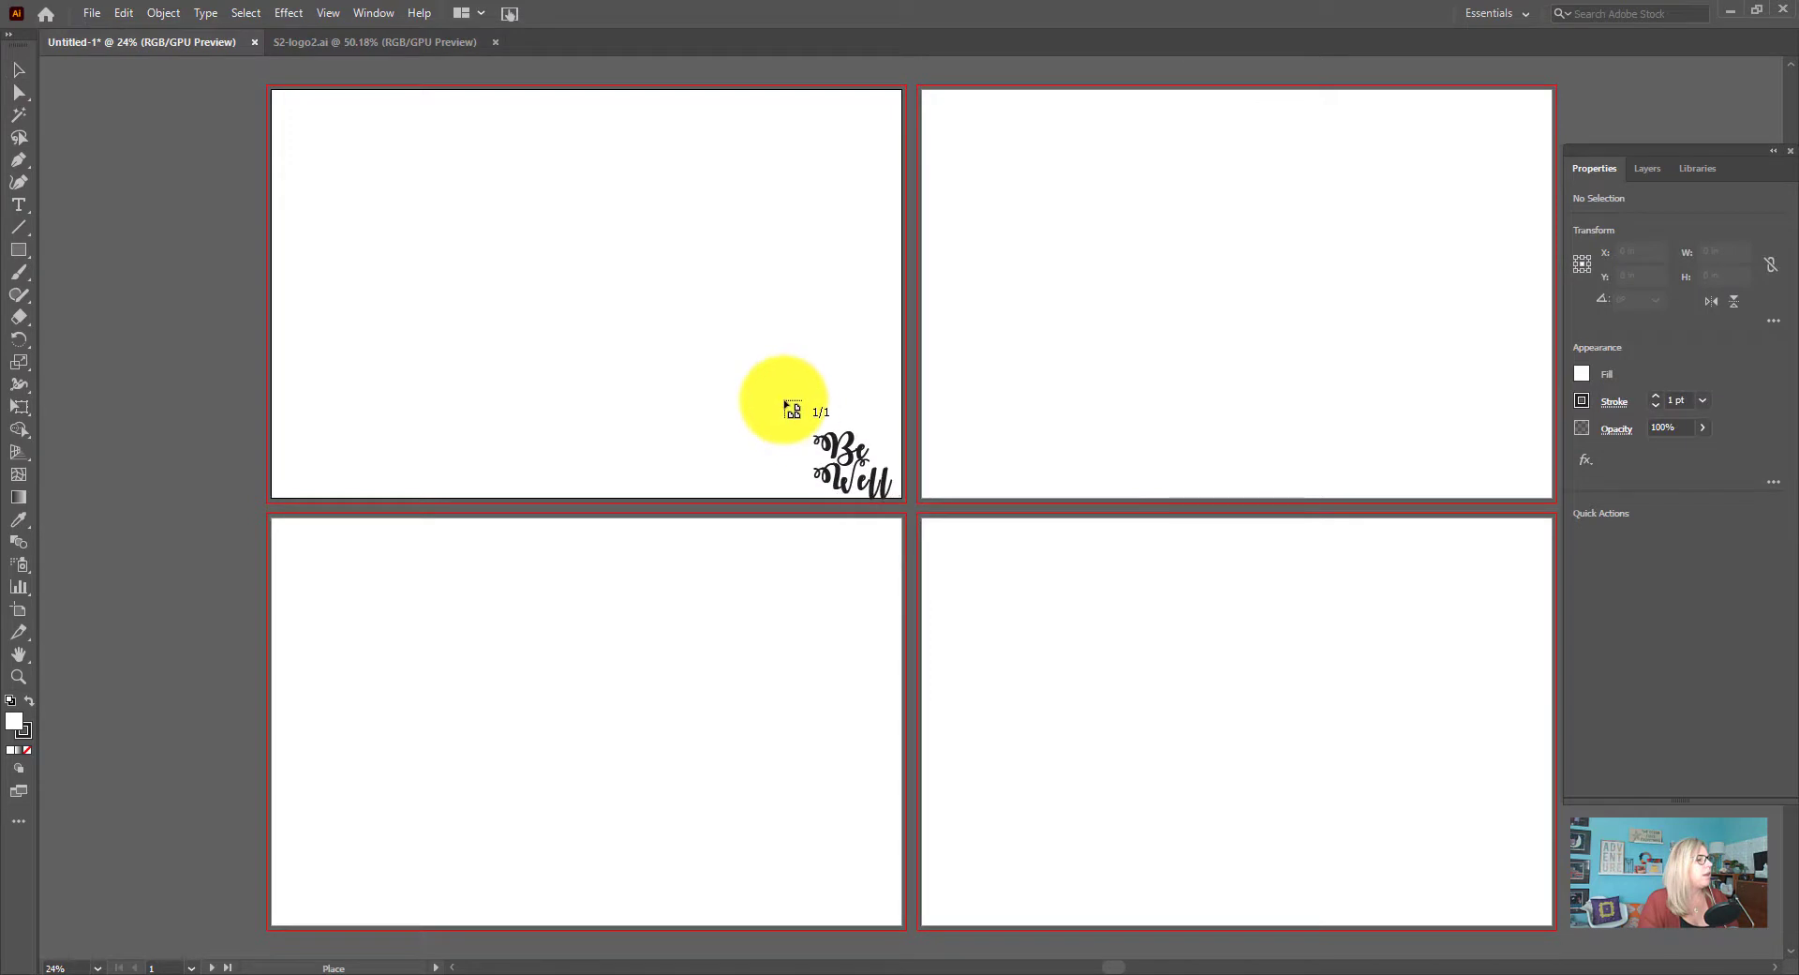
{"action": "left_click_drag", "start_coordinate": [784, 401], "coordinate": [913, 503]}
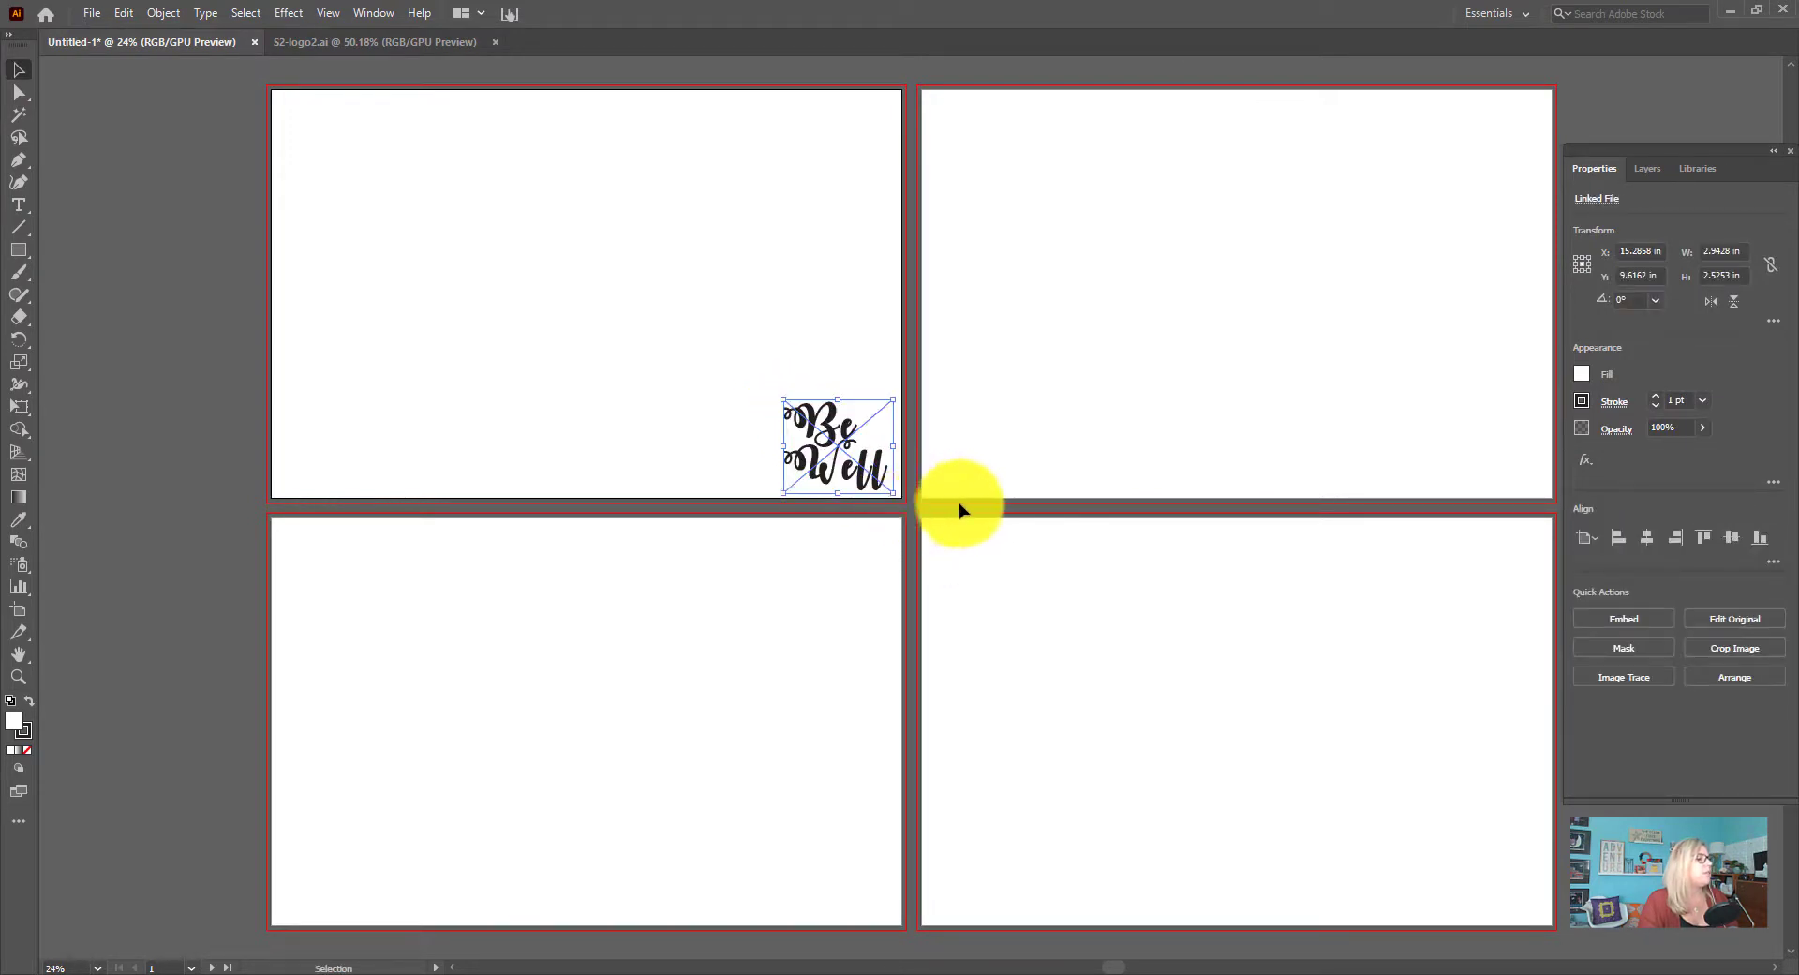
{"action": "mouse_move", "coordinate": [784, 400]}
{"action": "left_mouse_down"}
{"action": "mouse_move", "coordinate": [808, 419]}
{"action": "mouse_move", "coordinate": [794, 403]}
{"action": "left_mouse_up"}
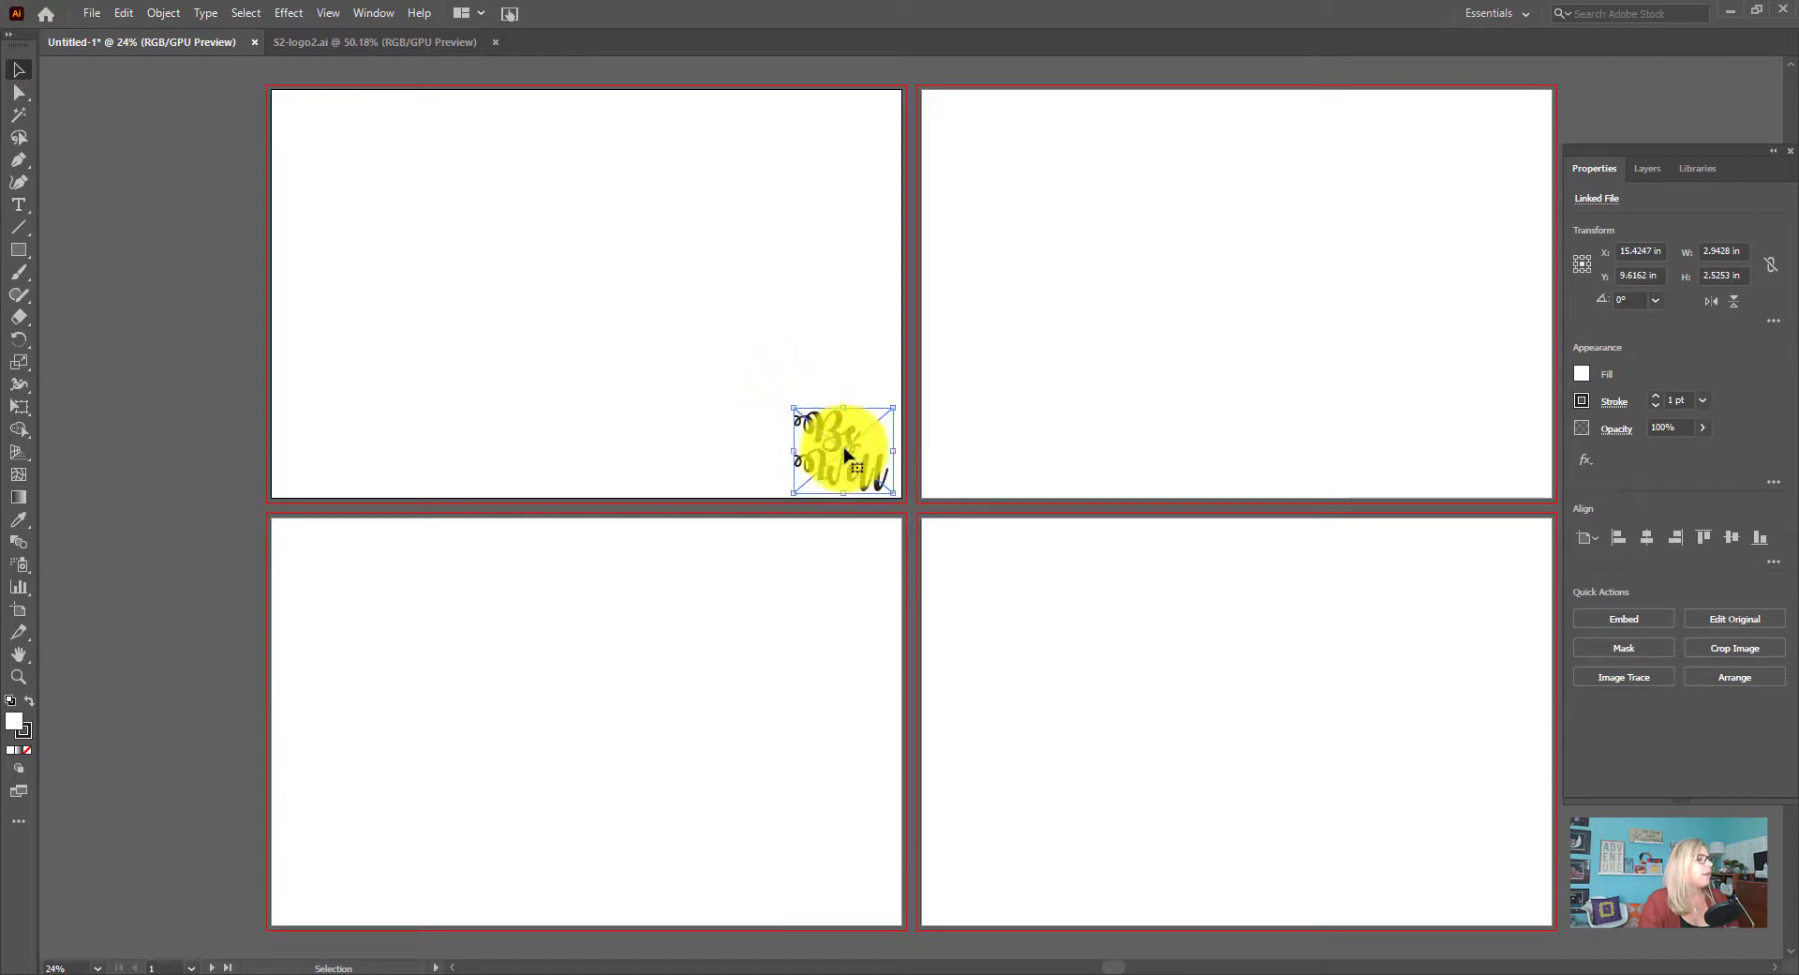
Deselect the placed logo and show the rulers
{"action": "left_click", "coordinate": [977, 483]}
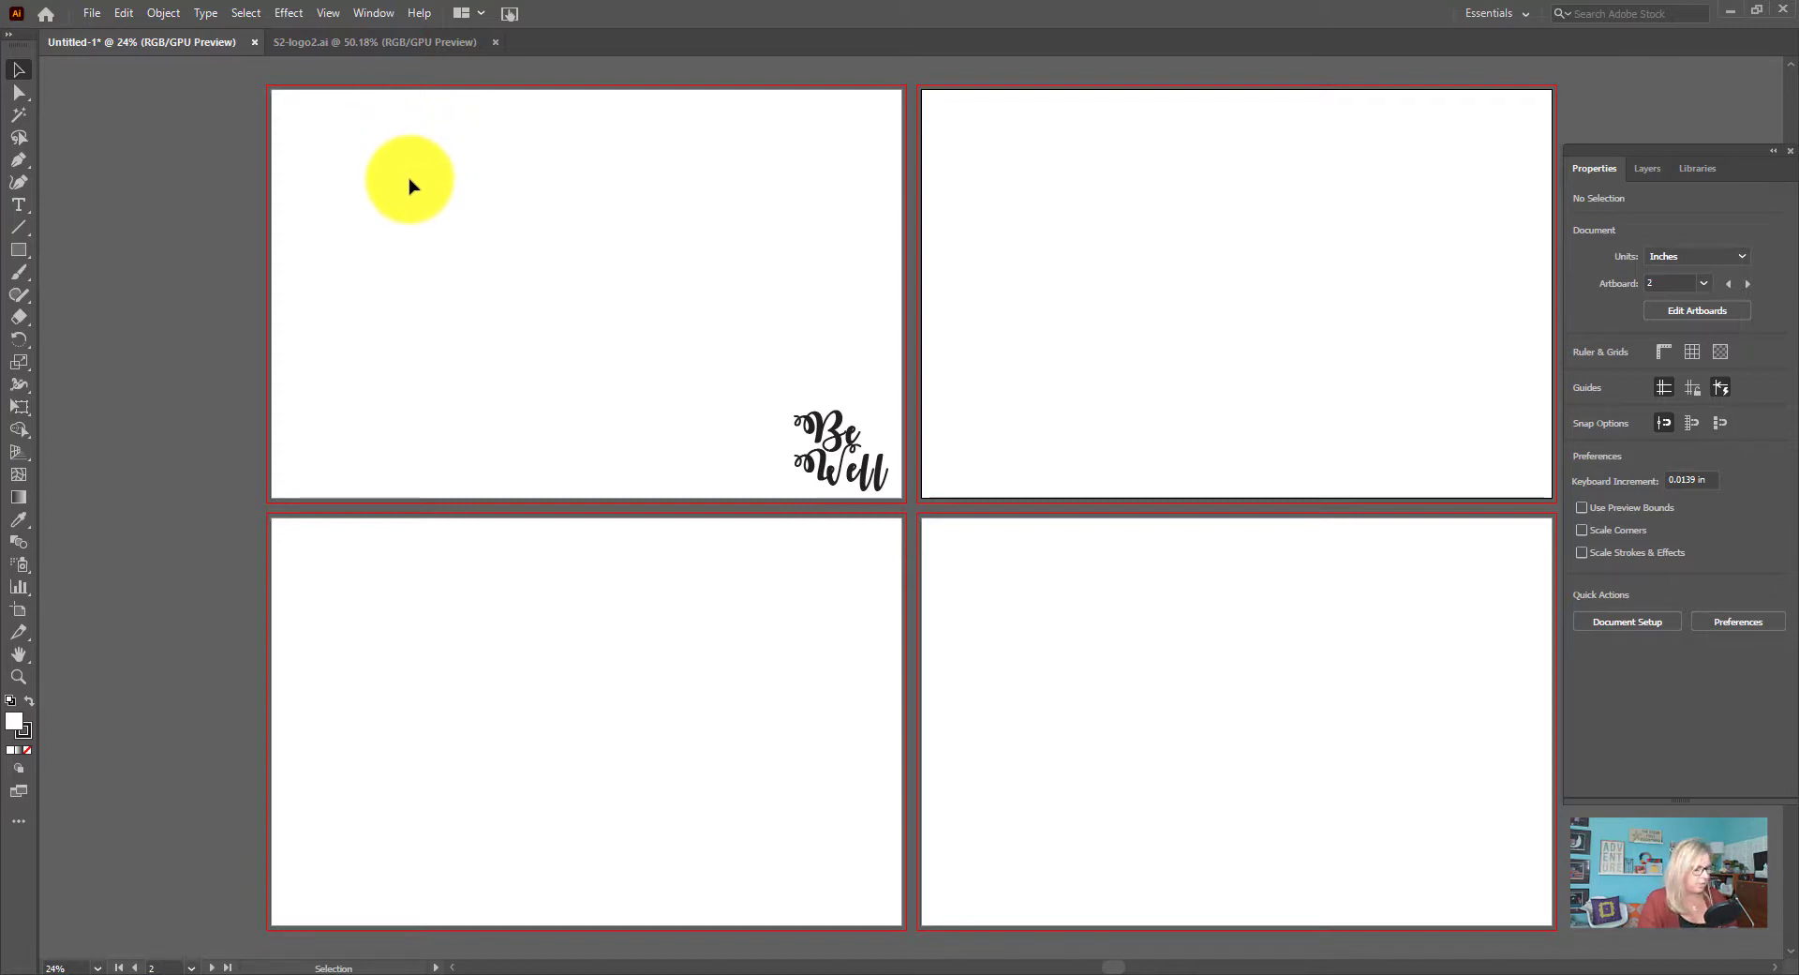
{"action": "key", "text": "ctrl"}
{"action": "key", "text": "ctrl+r"}
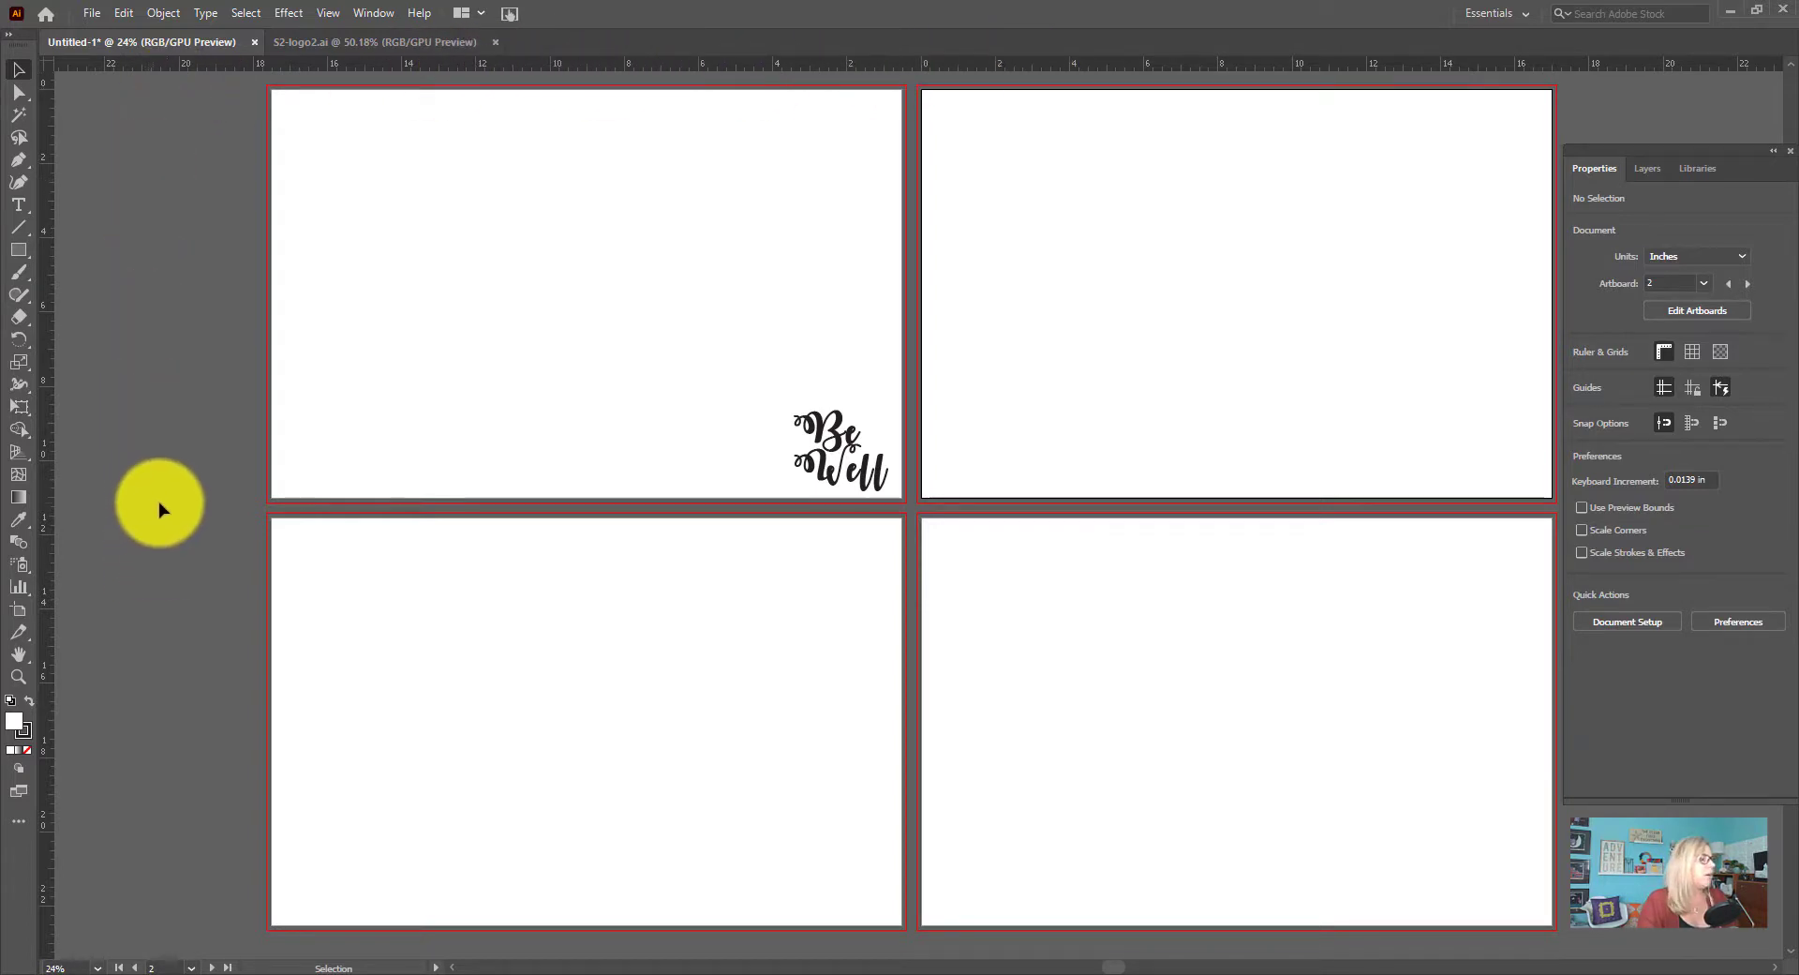
Copy the logo from the first artboard and paste it in place on the second artboard
{"action": "left_click", "coordinate": [872, 466]}
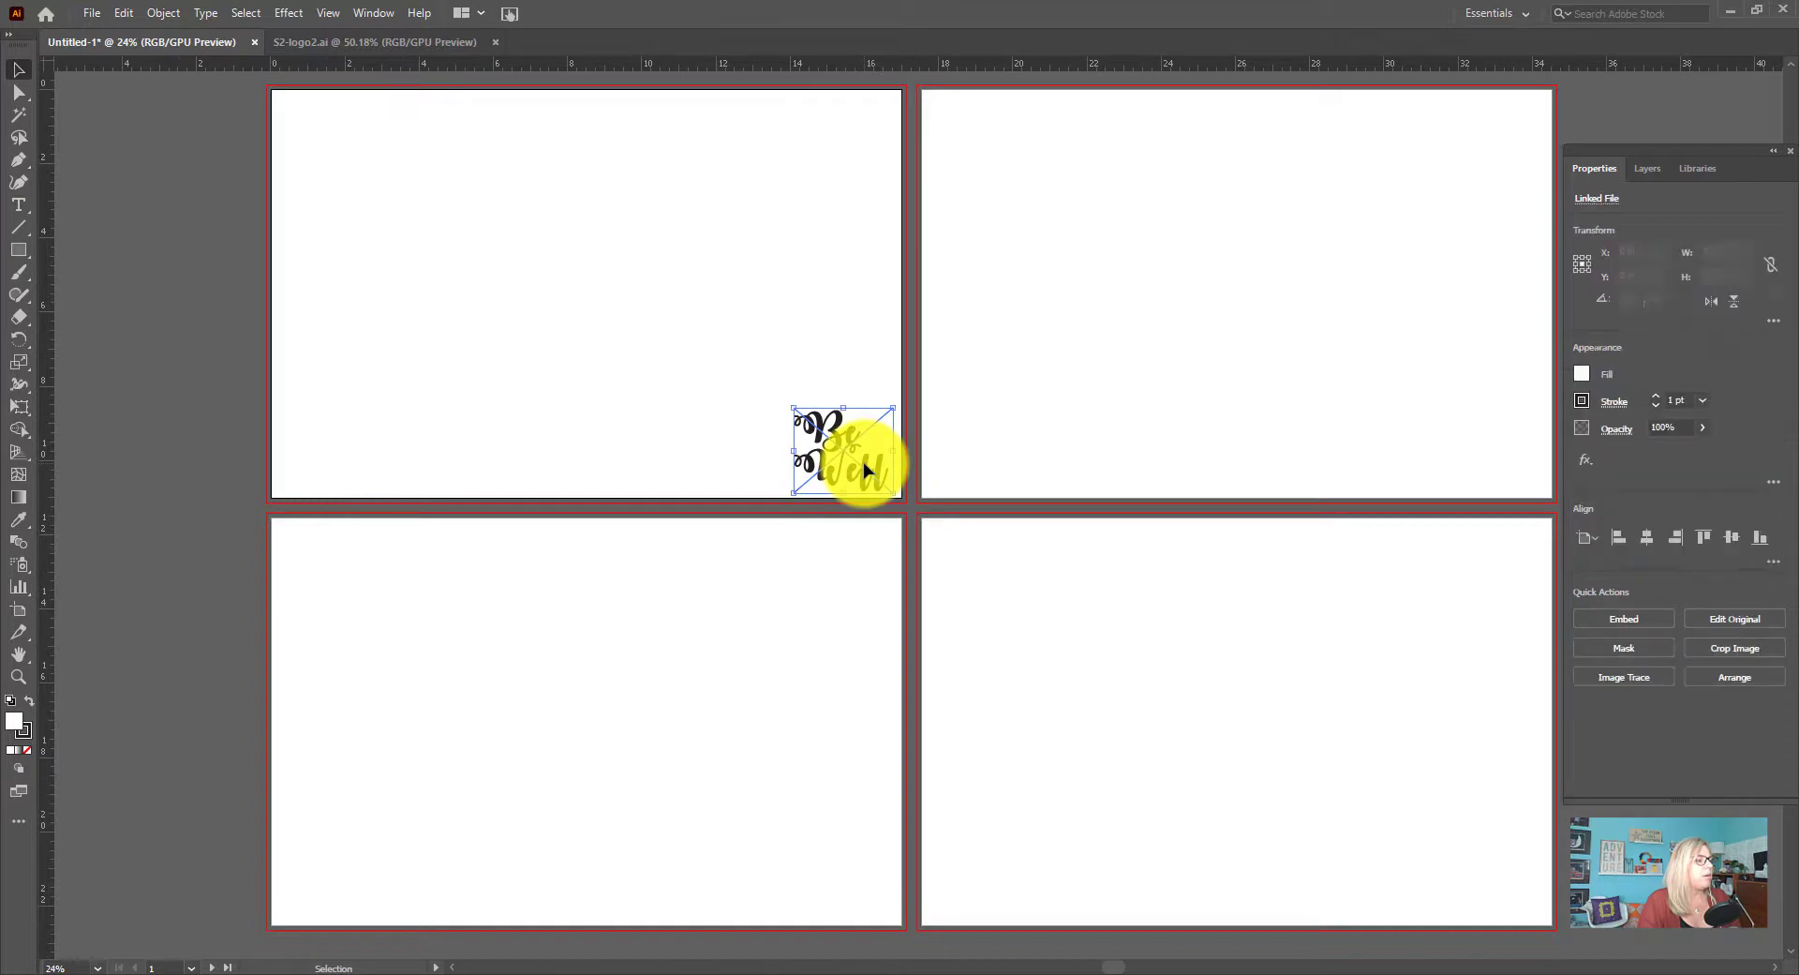
{"action": "key", "text": "a"}
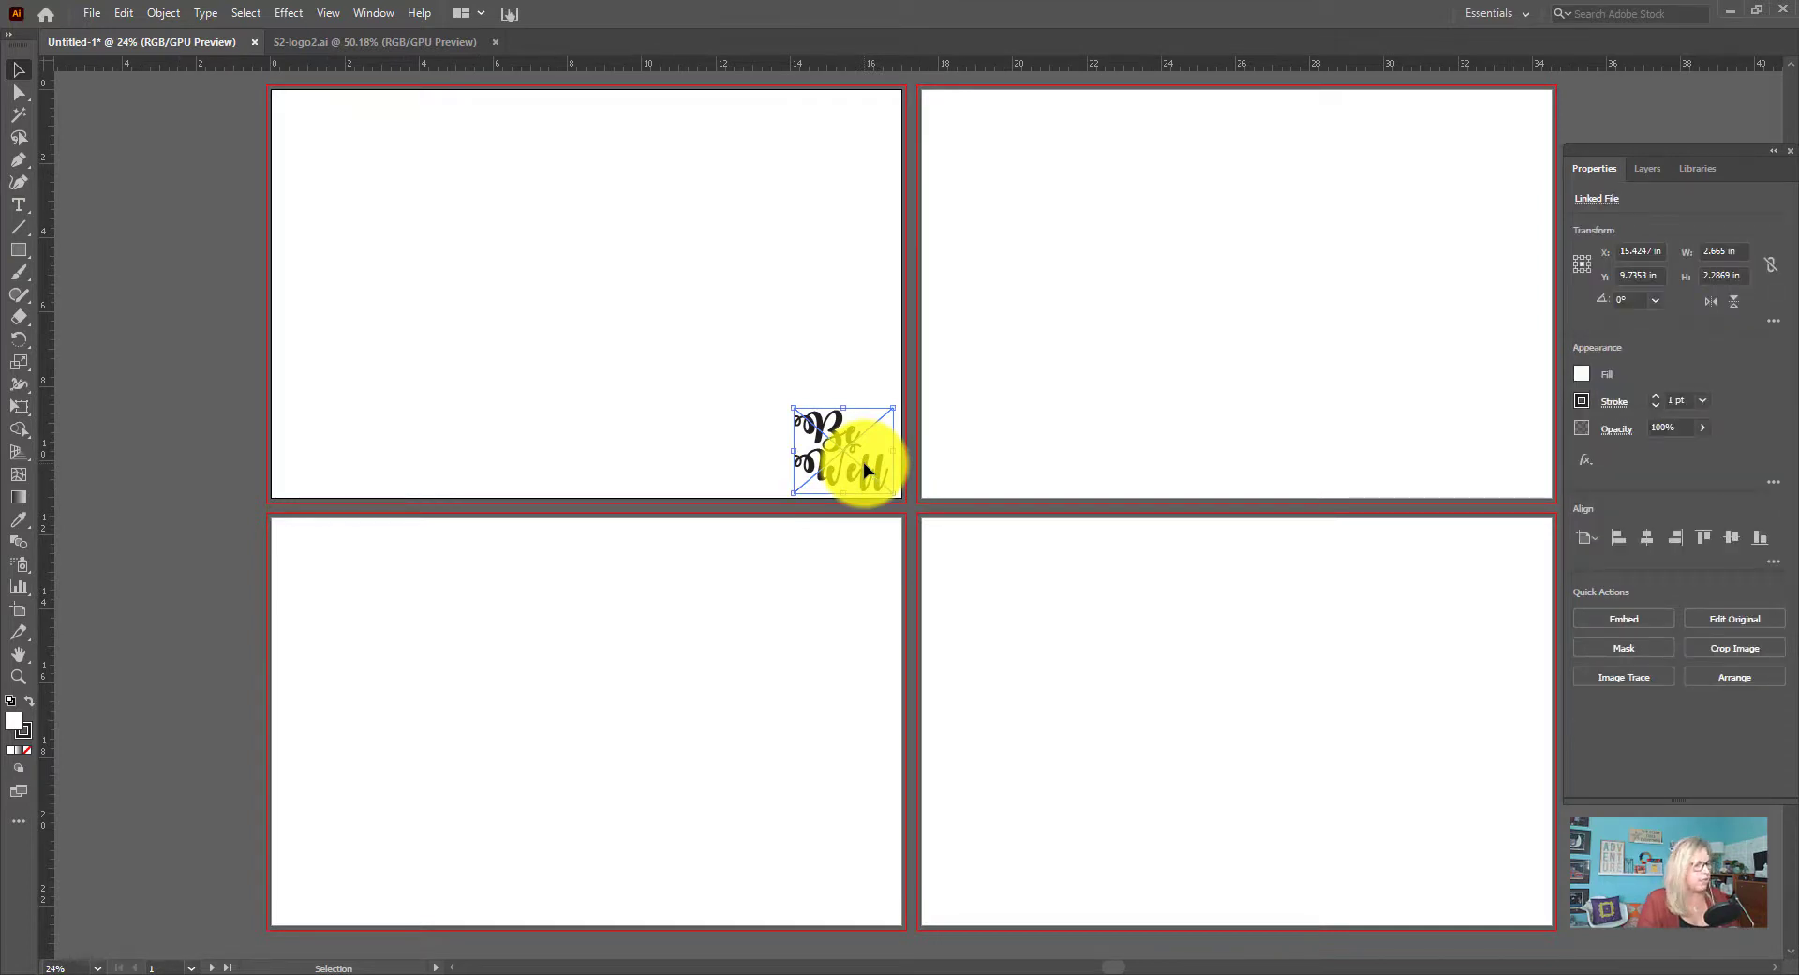
{"action": "key", "text": "v"}
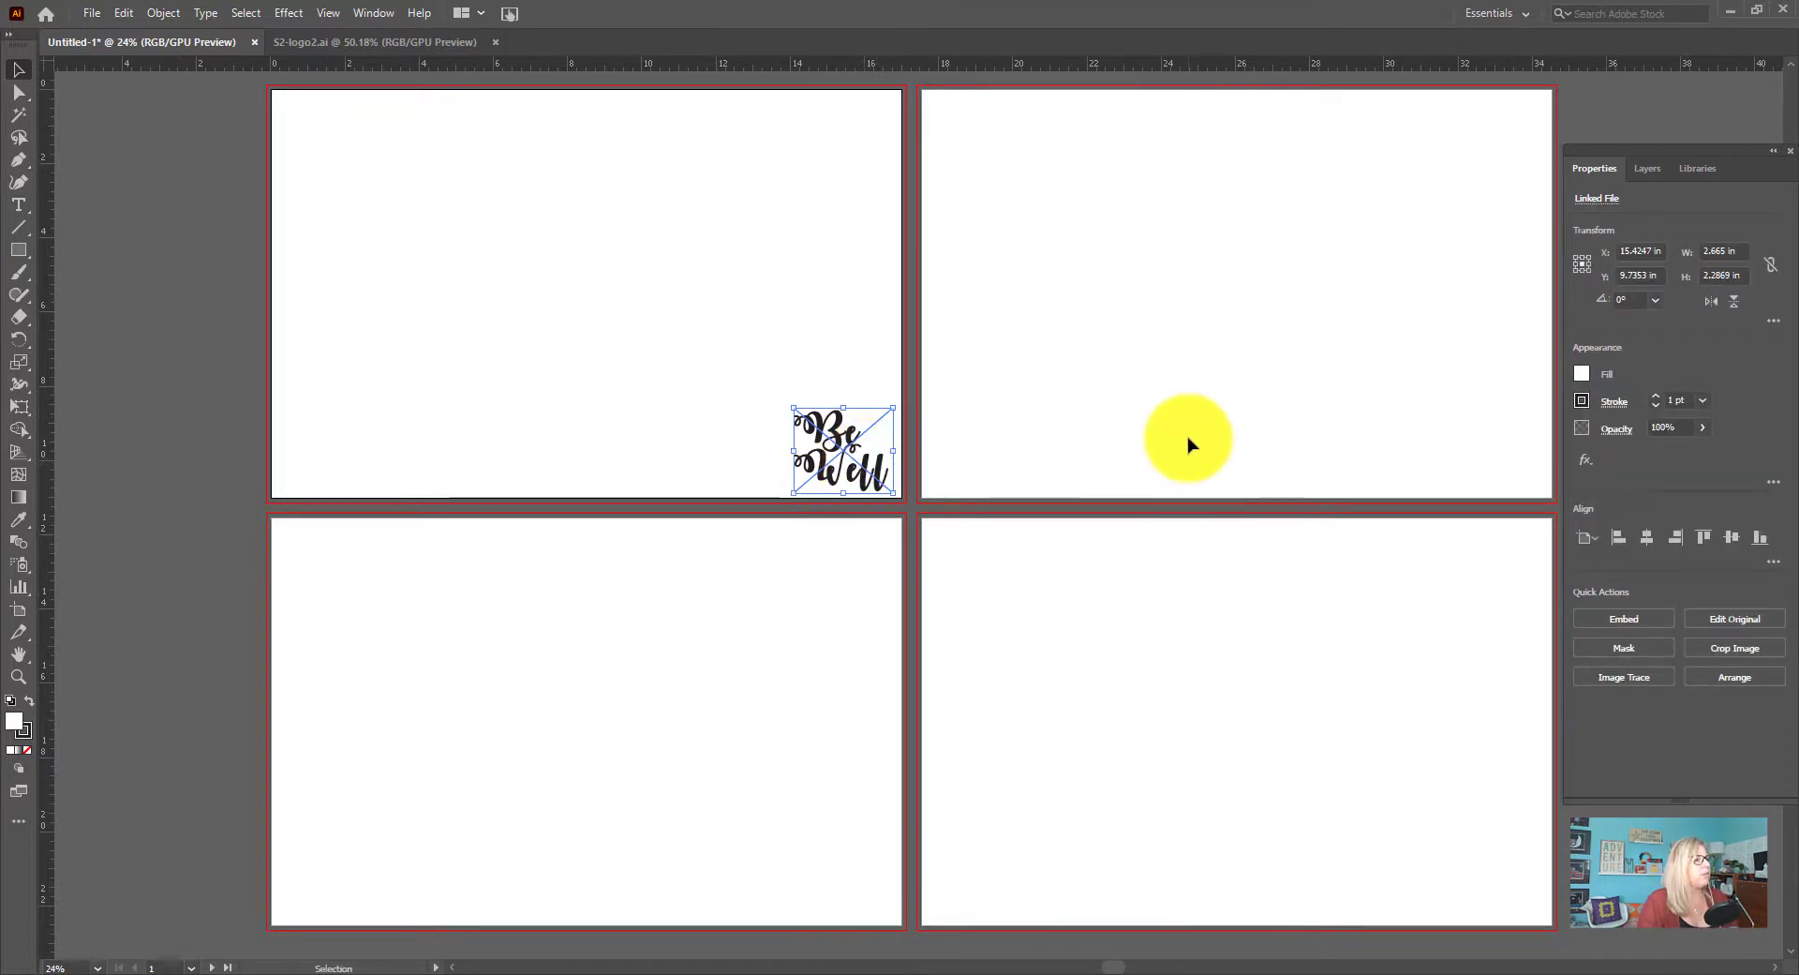
{"action": "left_click", "coordinate": [1189, 441]}
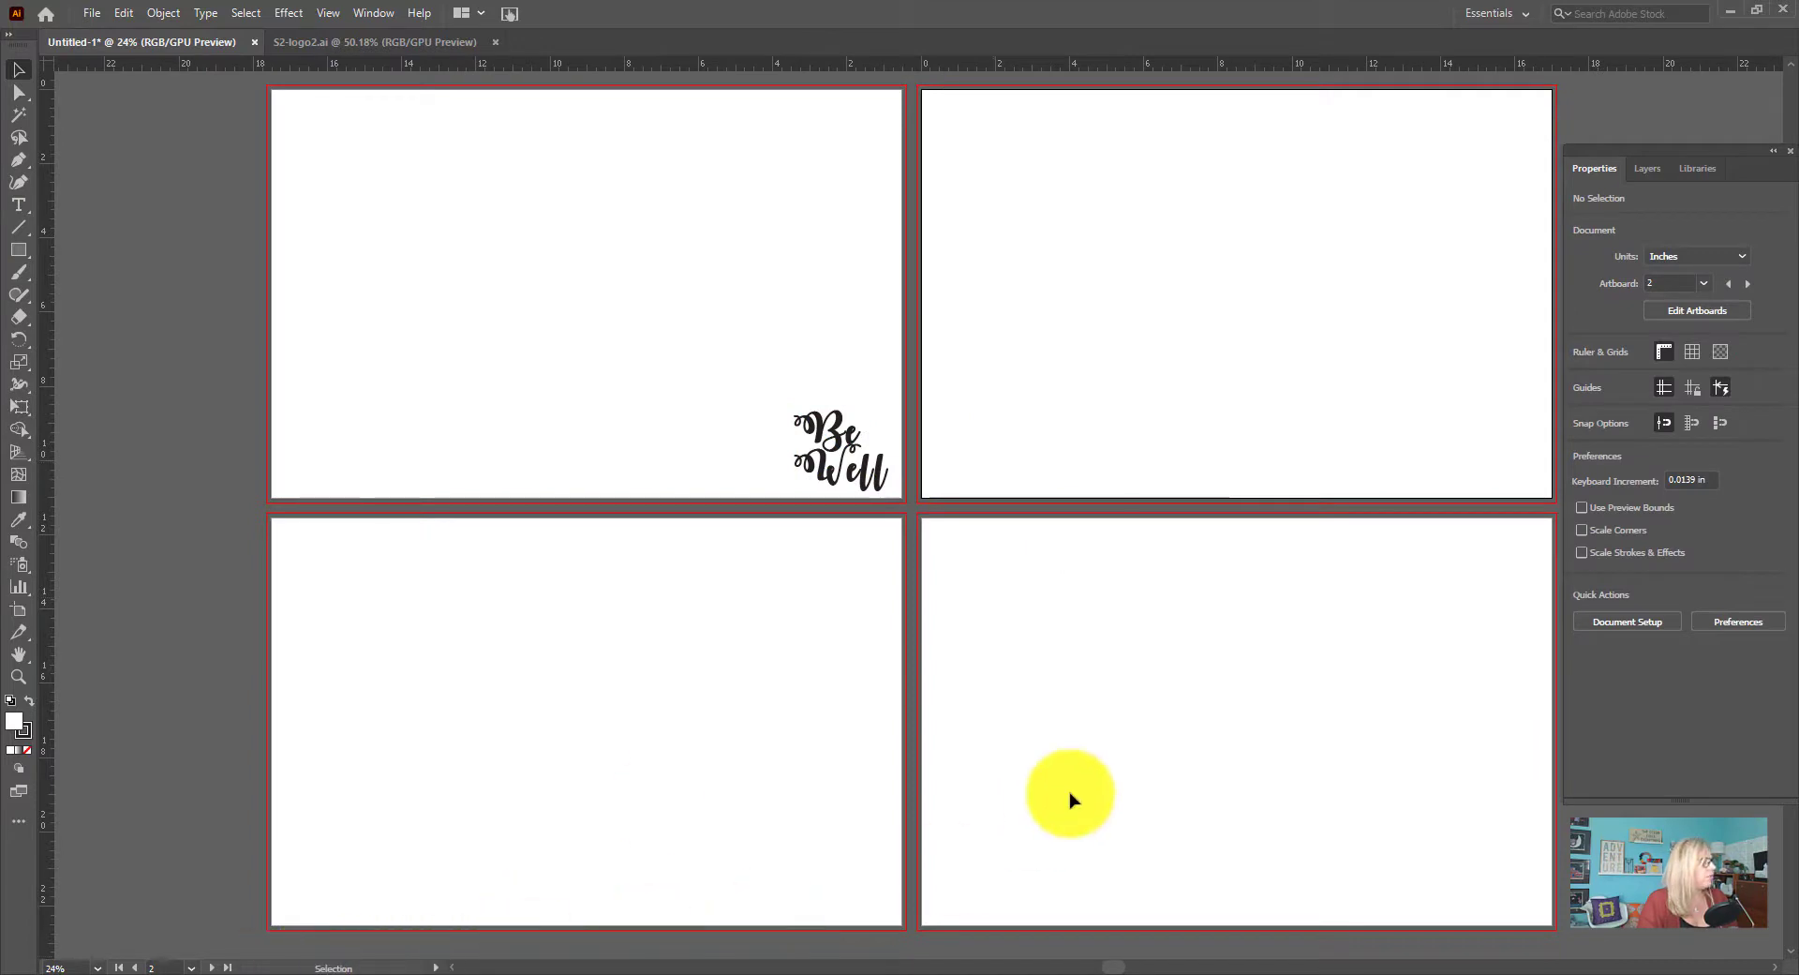
{"action": "left_click", "coordinate": [124, 13]}
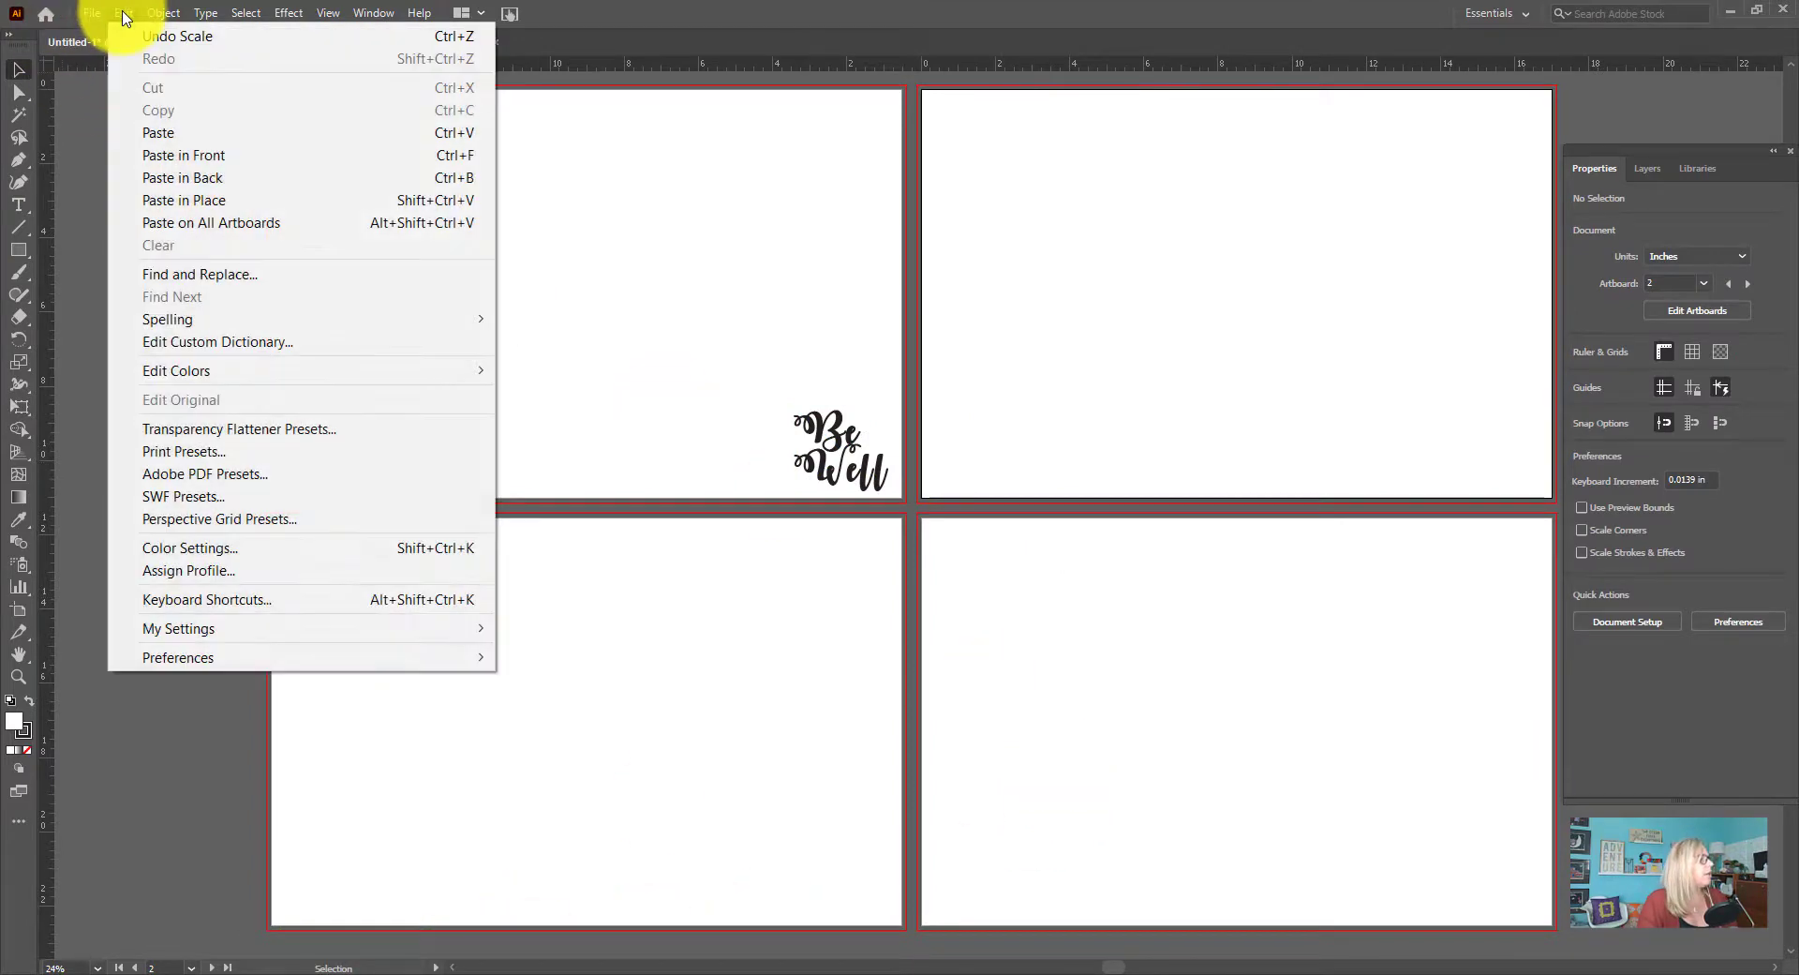
{"action": "left_click", "coordinate": [221, 200]}
Paste the copied logo in place on the third artboard
{"action": "left_click", "coordinate": [600, 769]}
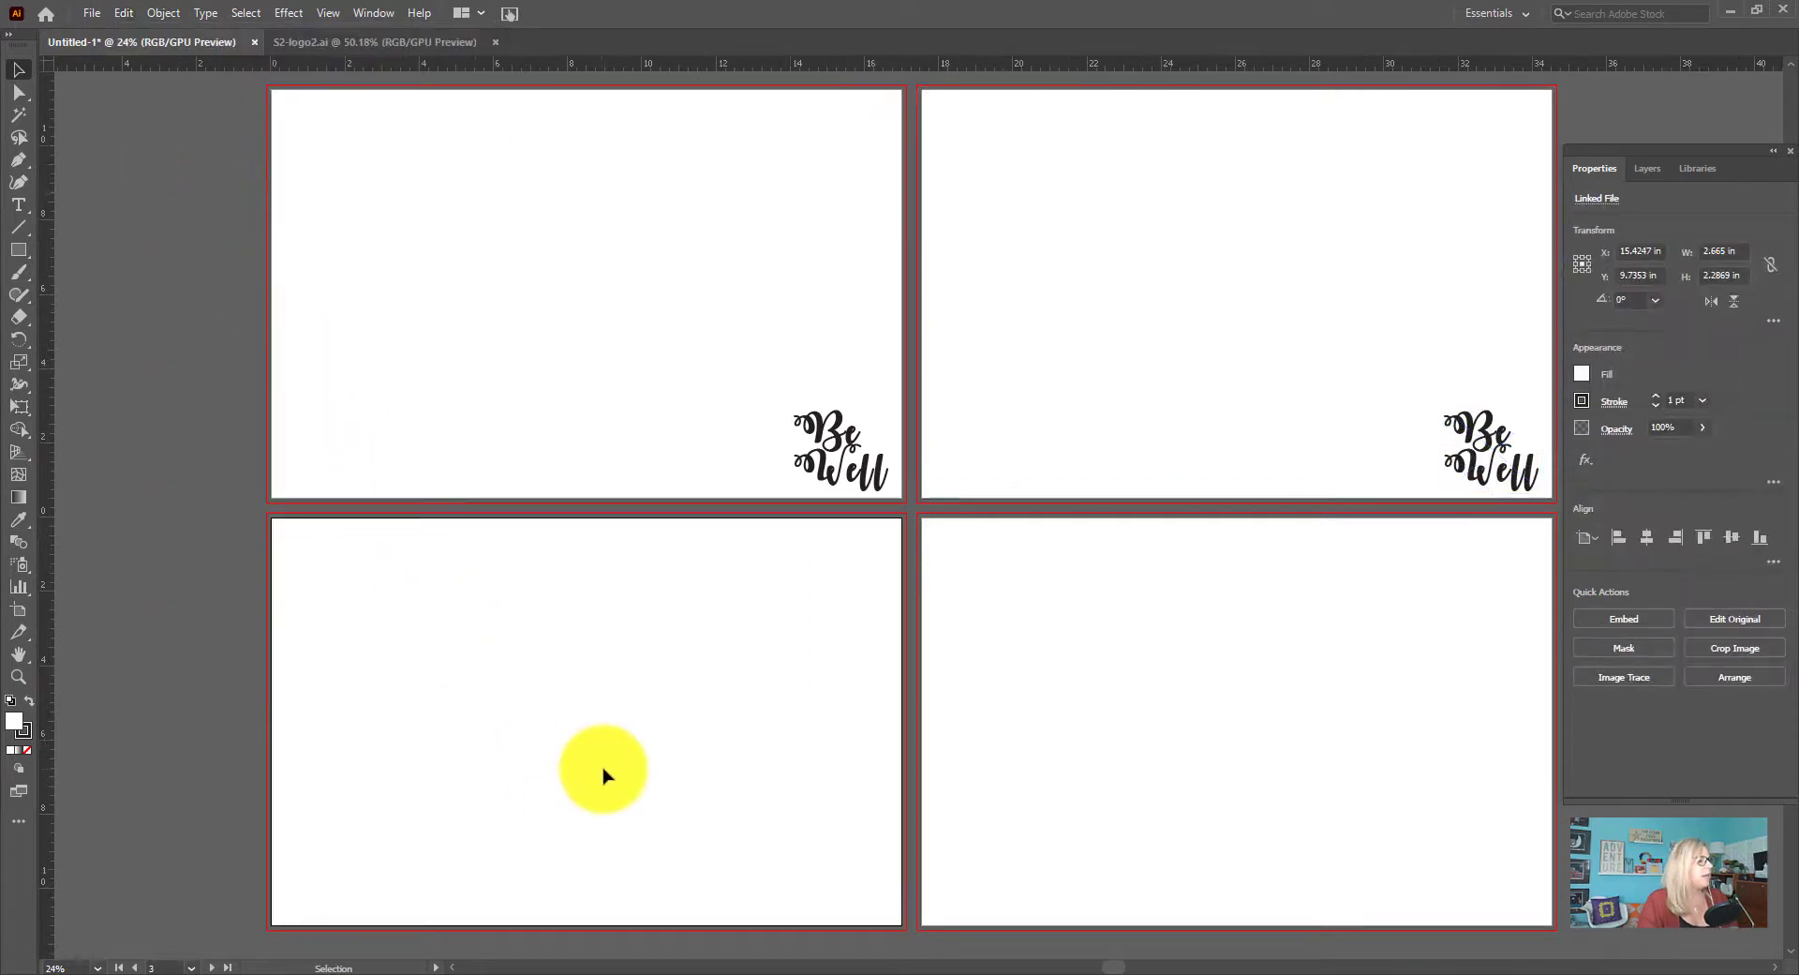
{"action": "left_click", "coordinate": [125, 14]}
{"action": "mouse_move", "coordinate": [204, 319]}
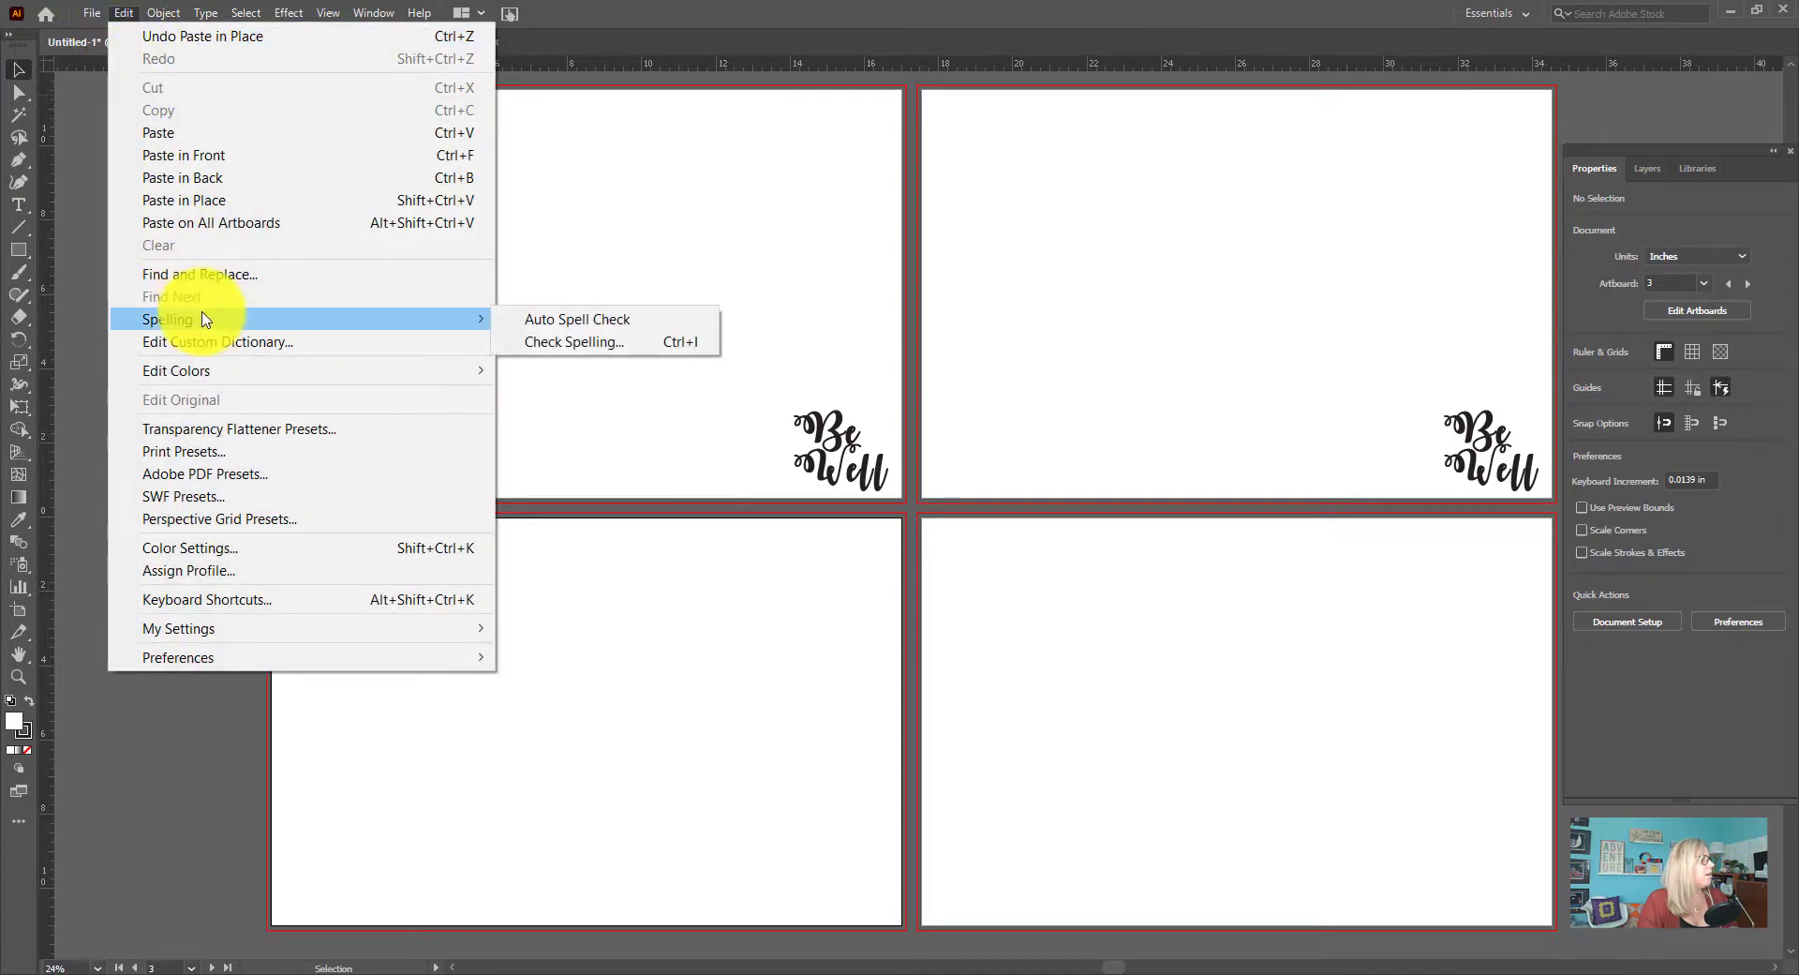
{"action": "left_click", "coordinate": [228, 200]}
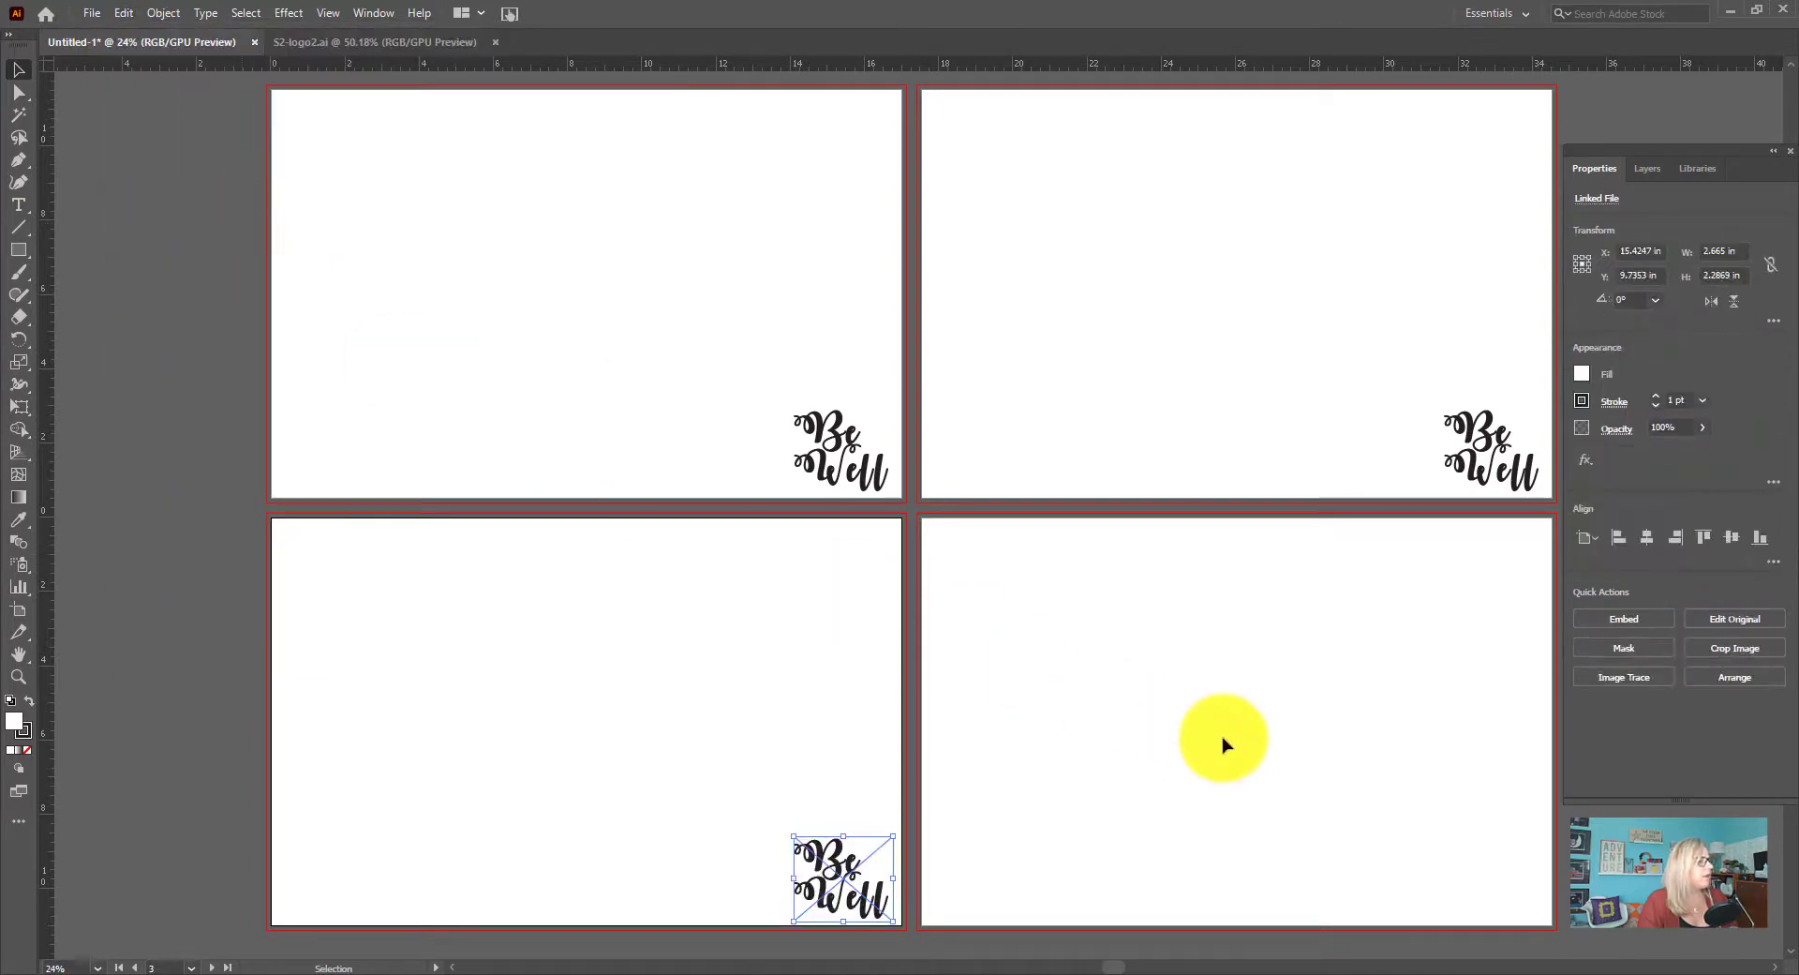
Paste the copied logo in place on the fourth artboard and leave it deselected
{"action": "left_click", "coordinate": [1227, 745]}
{"action": "left_click", "coordinate": [124, 13]}
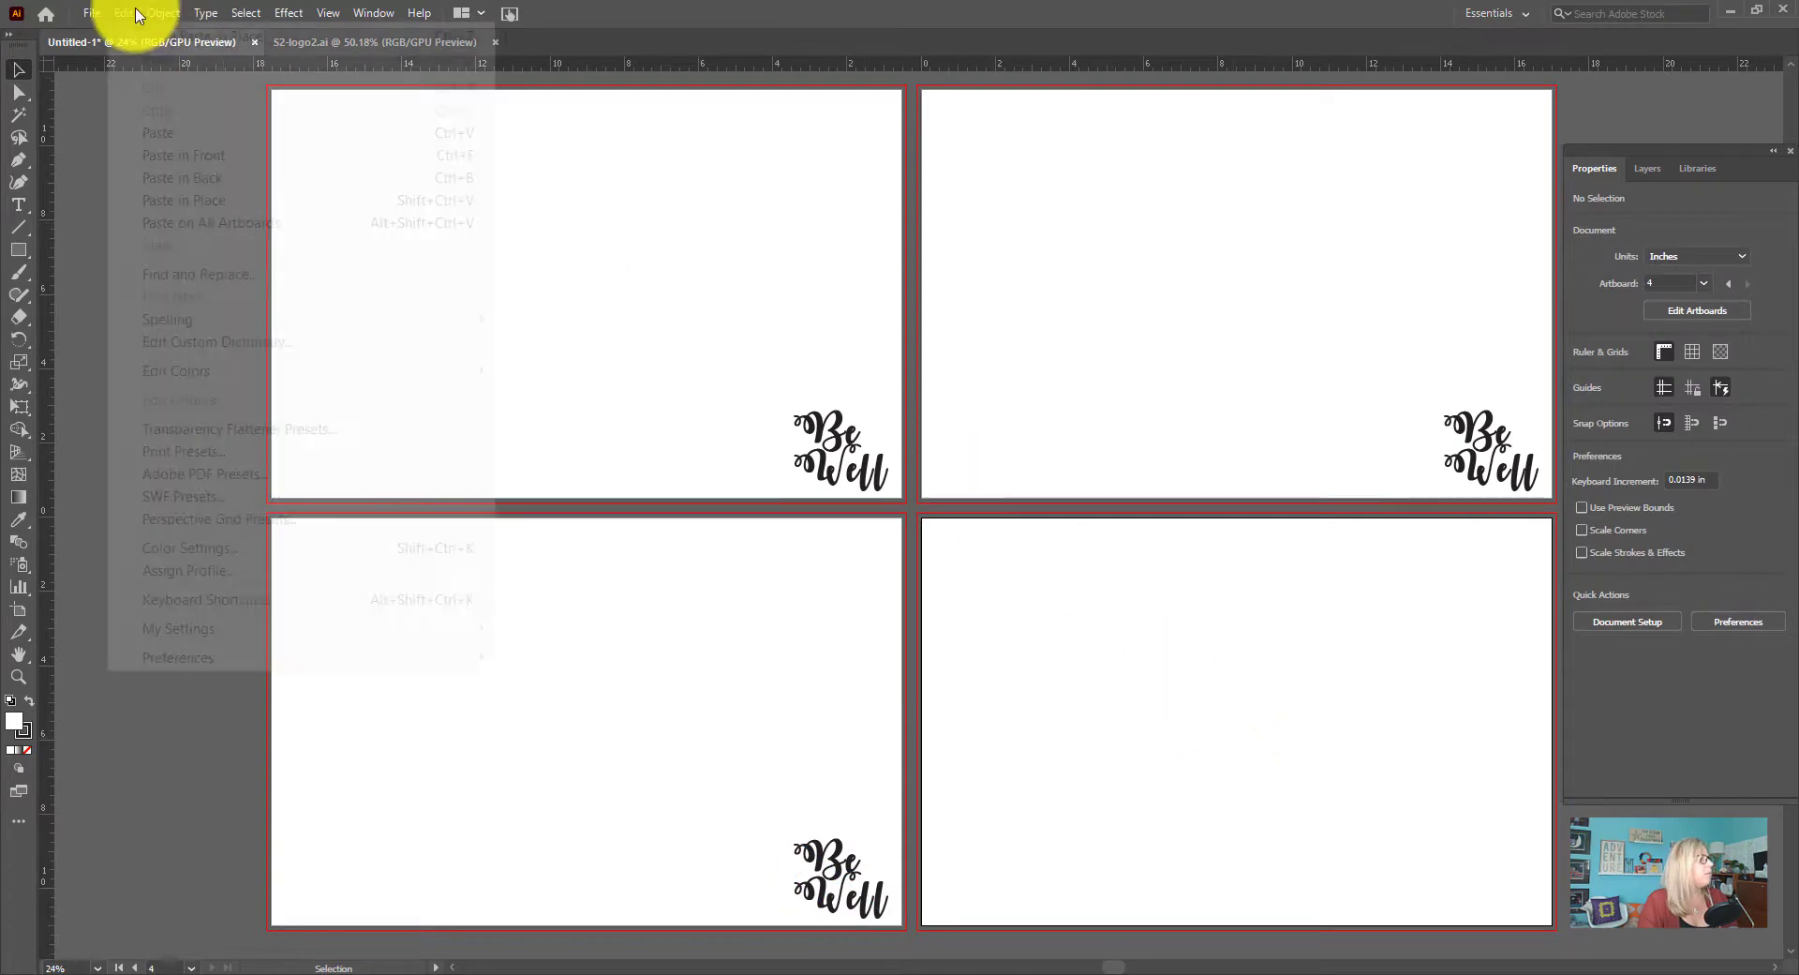
{"action": "left_click", "coordinate": [234, 200]}
{"action": "left_click", "coordinate": [1104, 621]}
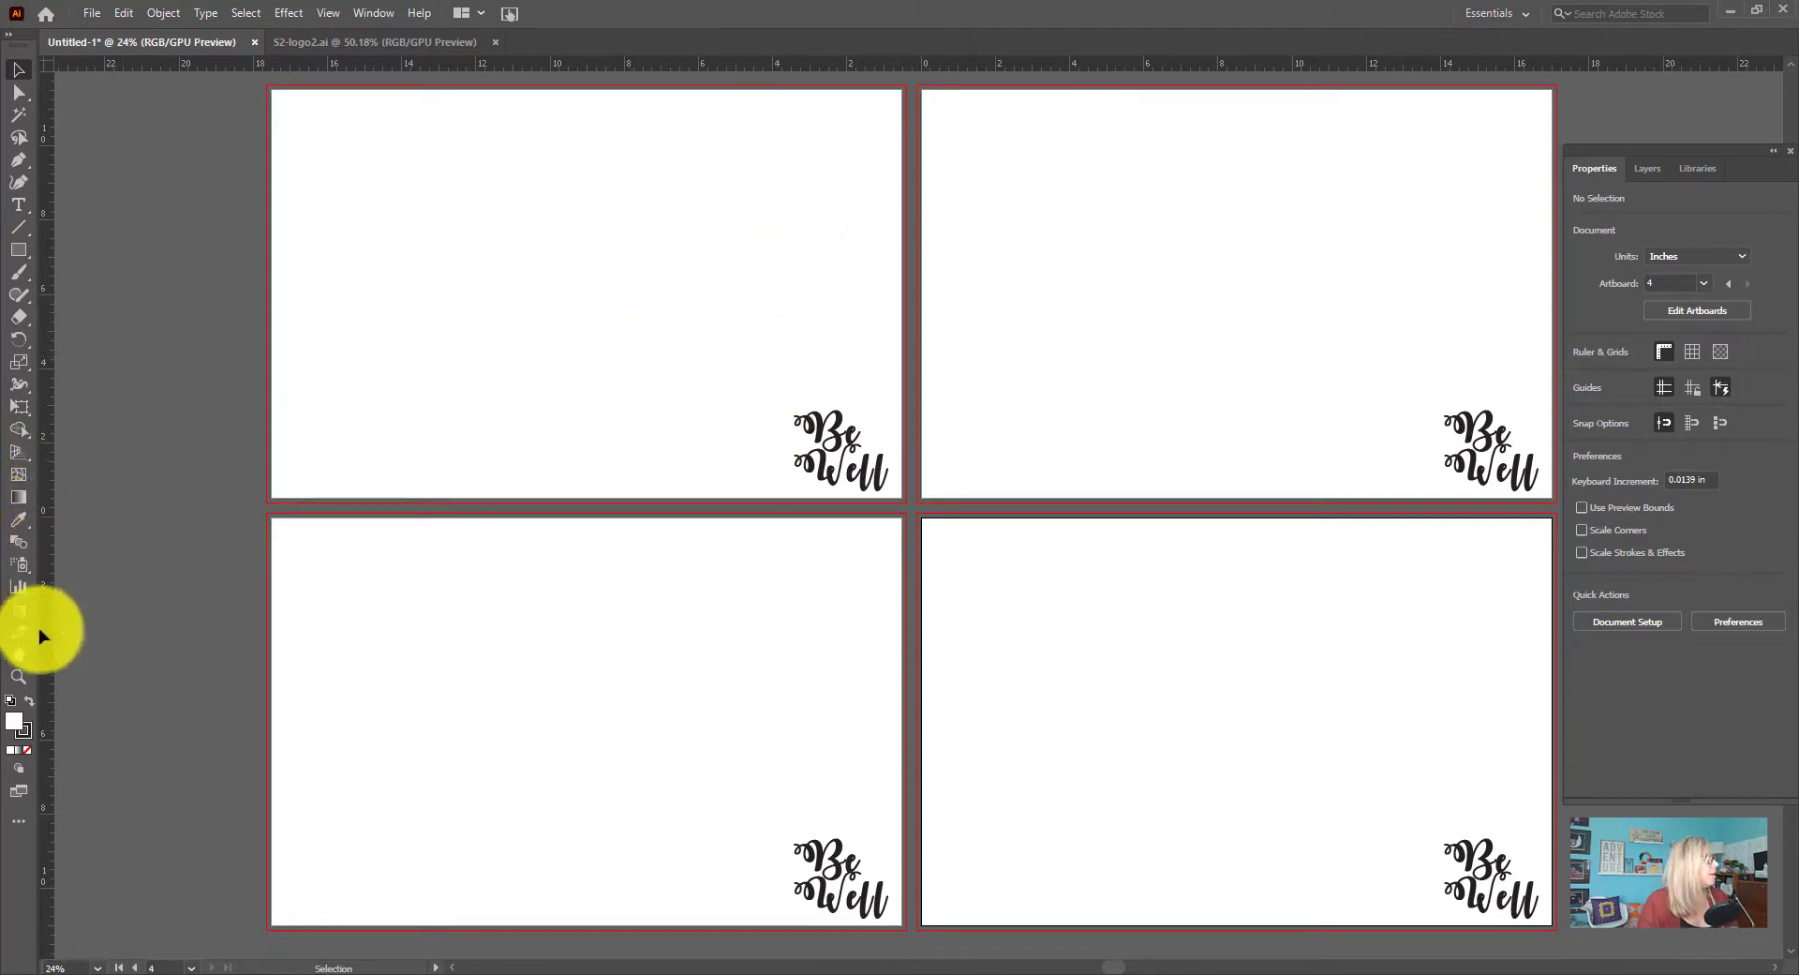
Add an area text box about 2.97 by 8.11 in with placeholder text above the logo on the first artboard
{"action": "left_click", "coordinate": [18, 206]}
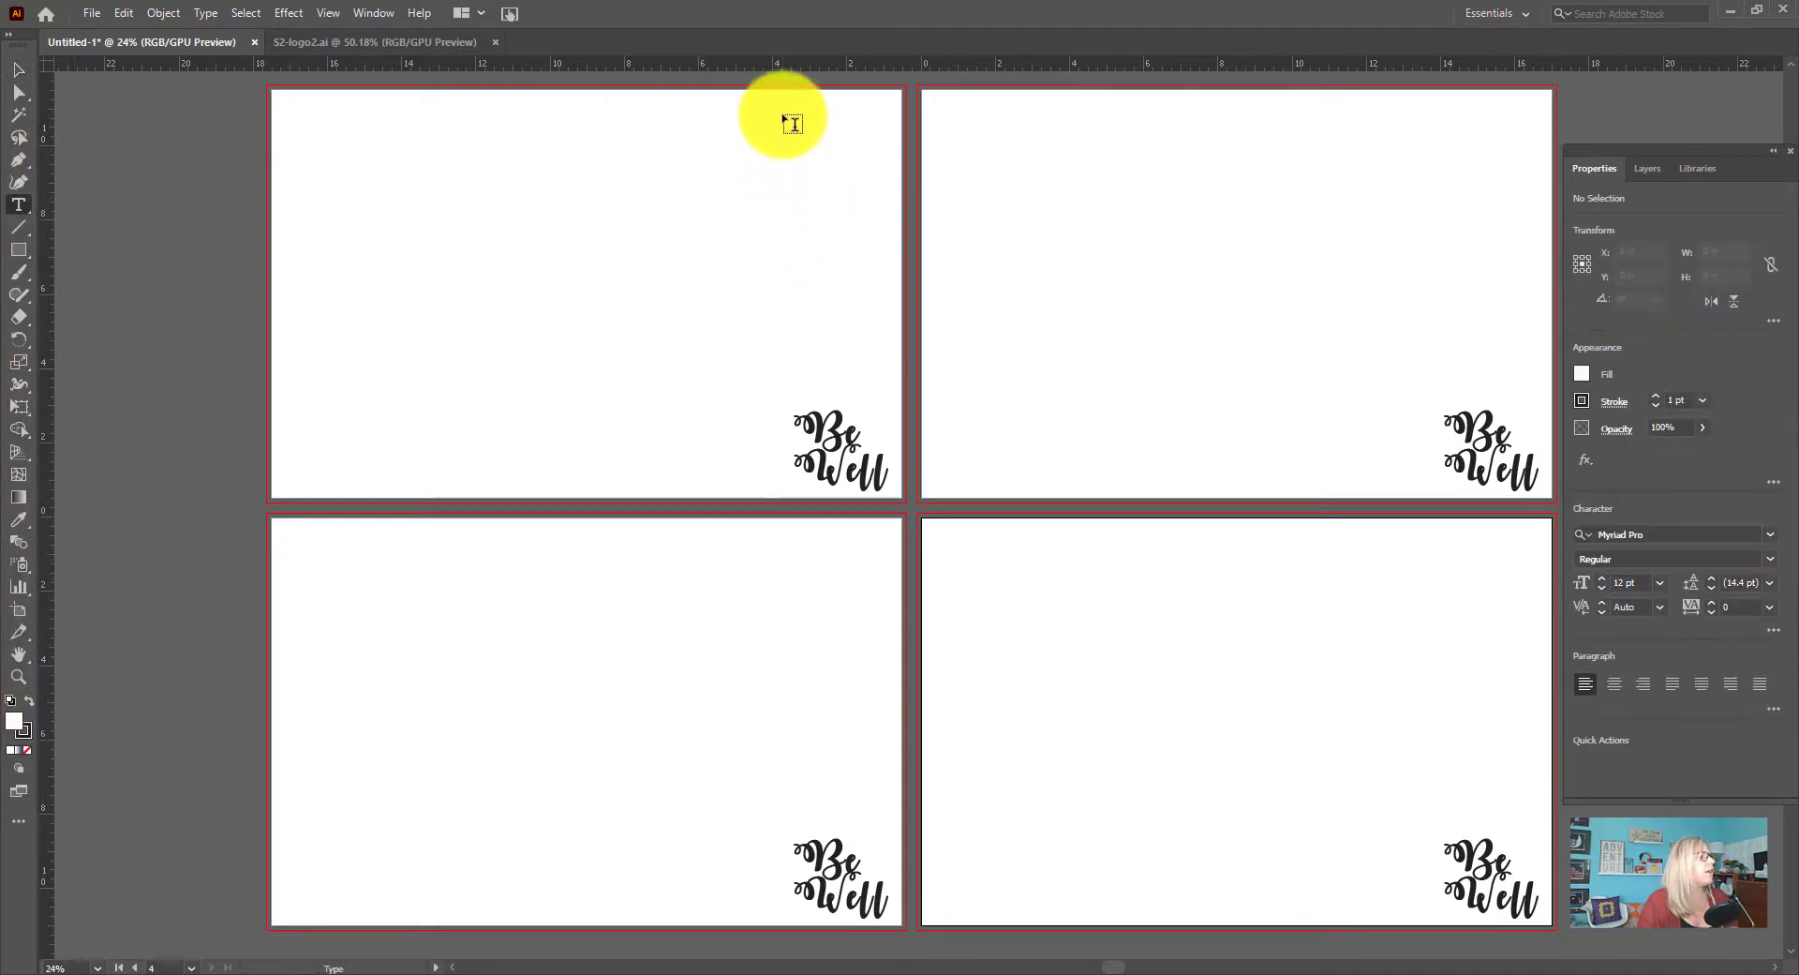
{"action": "left_click_drag", "start_coordinate": [784, 111], "coordinate": [899, 412]}
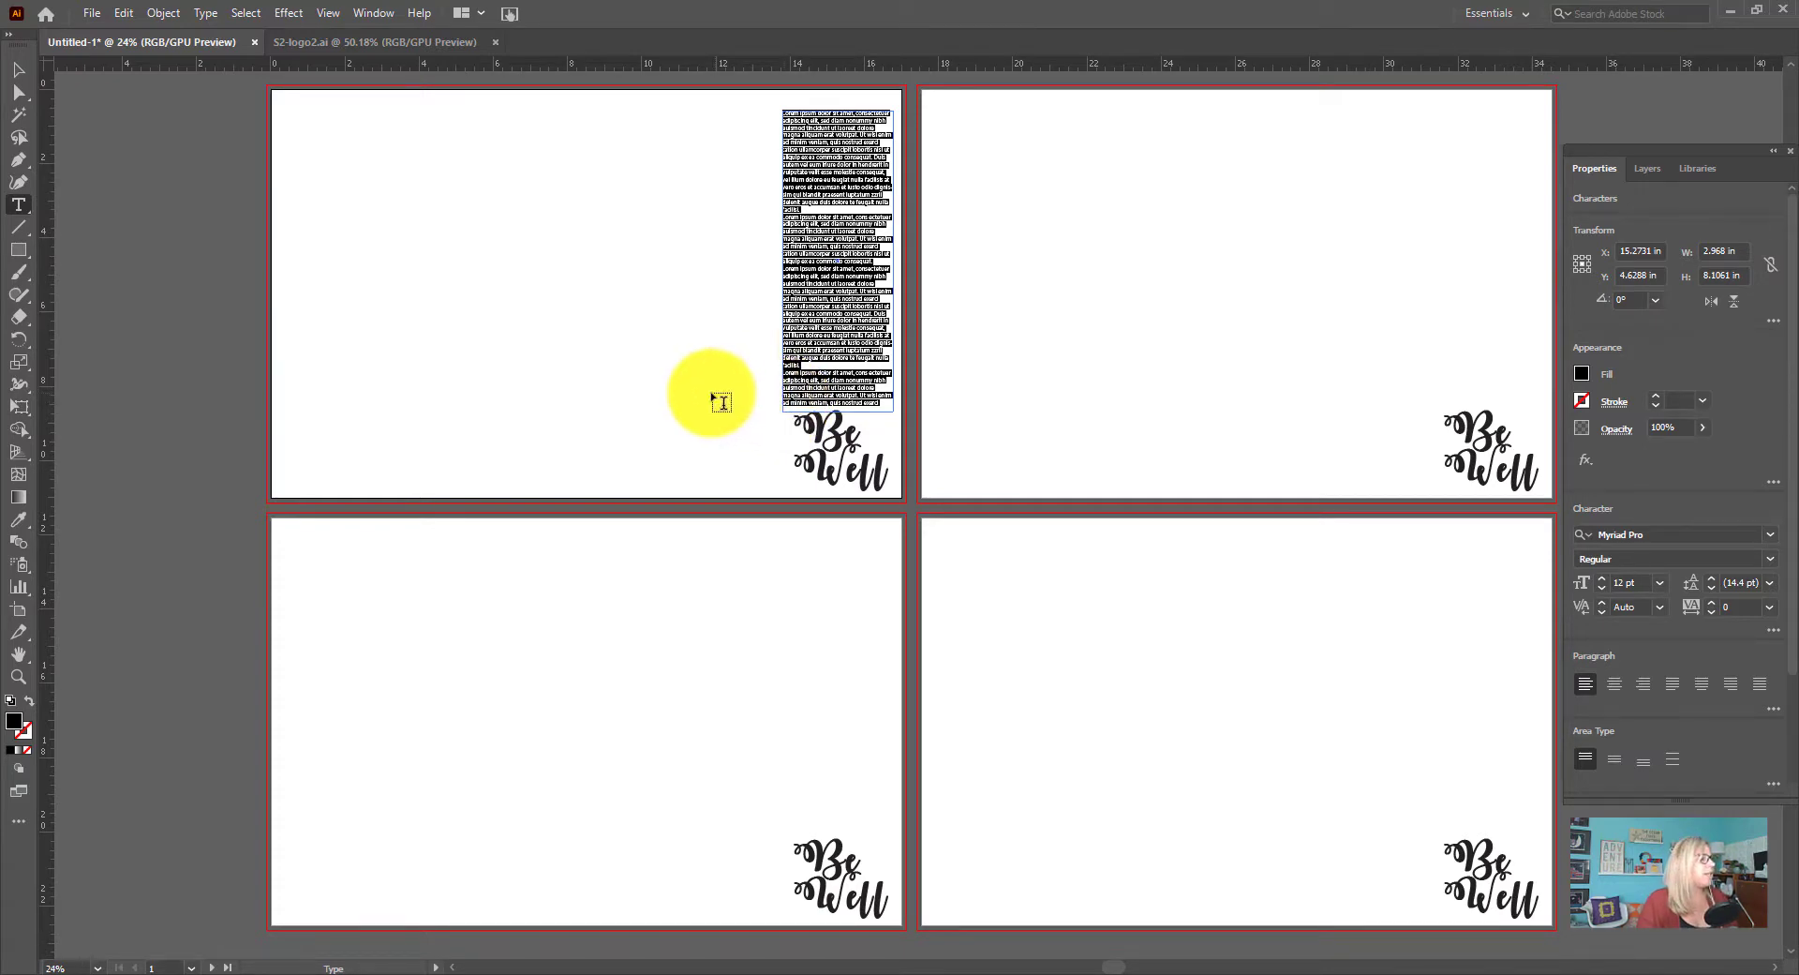
{"action": "left_click", "coordinate": [18, 70]}
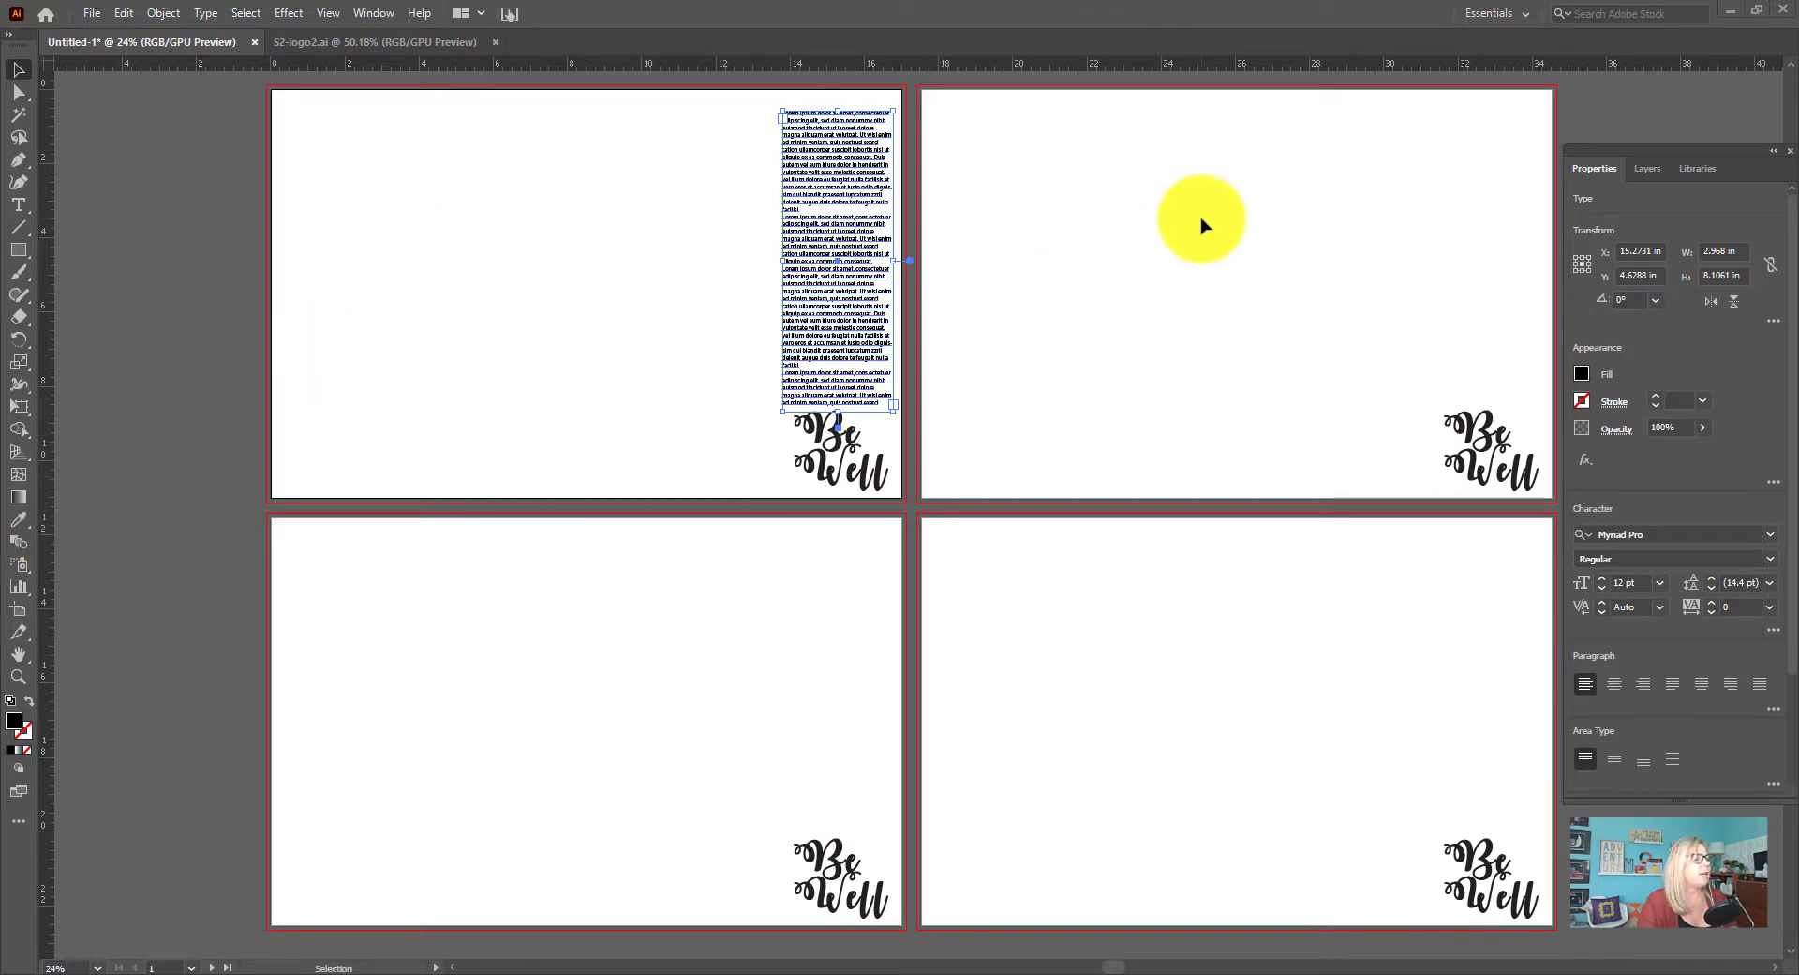
Place A-1 - Suite Plan.pdf from the ID 215 Temp folder on the second artboard, scaled to about 2.39 by 3.69 in
{"action": "left_click", "coordinate": [1267, 246]}
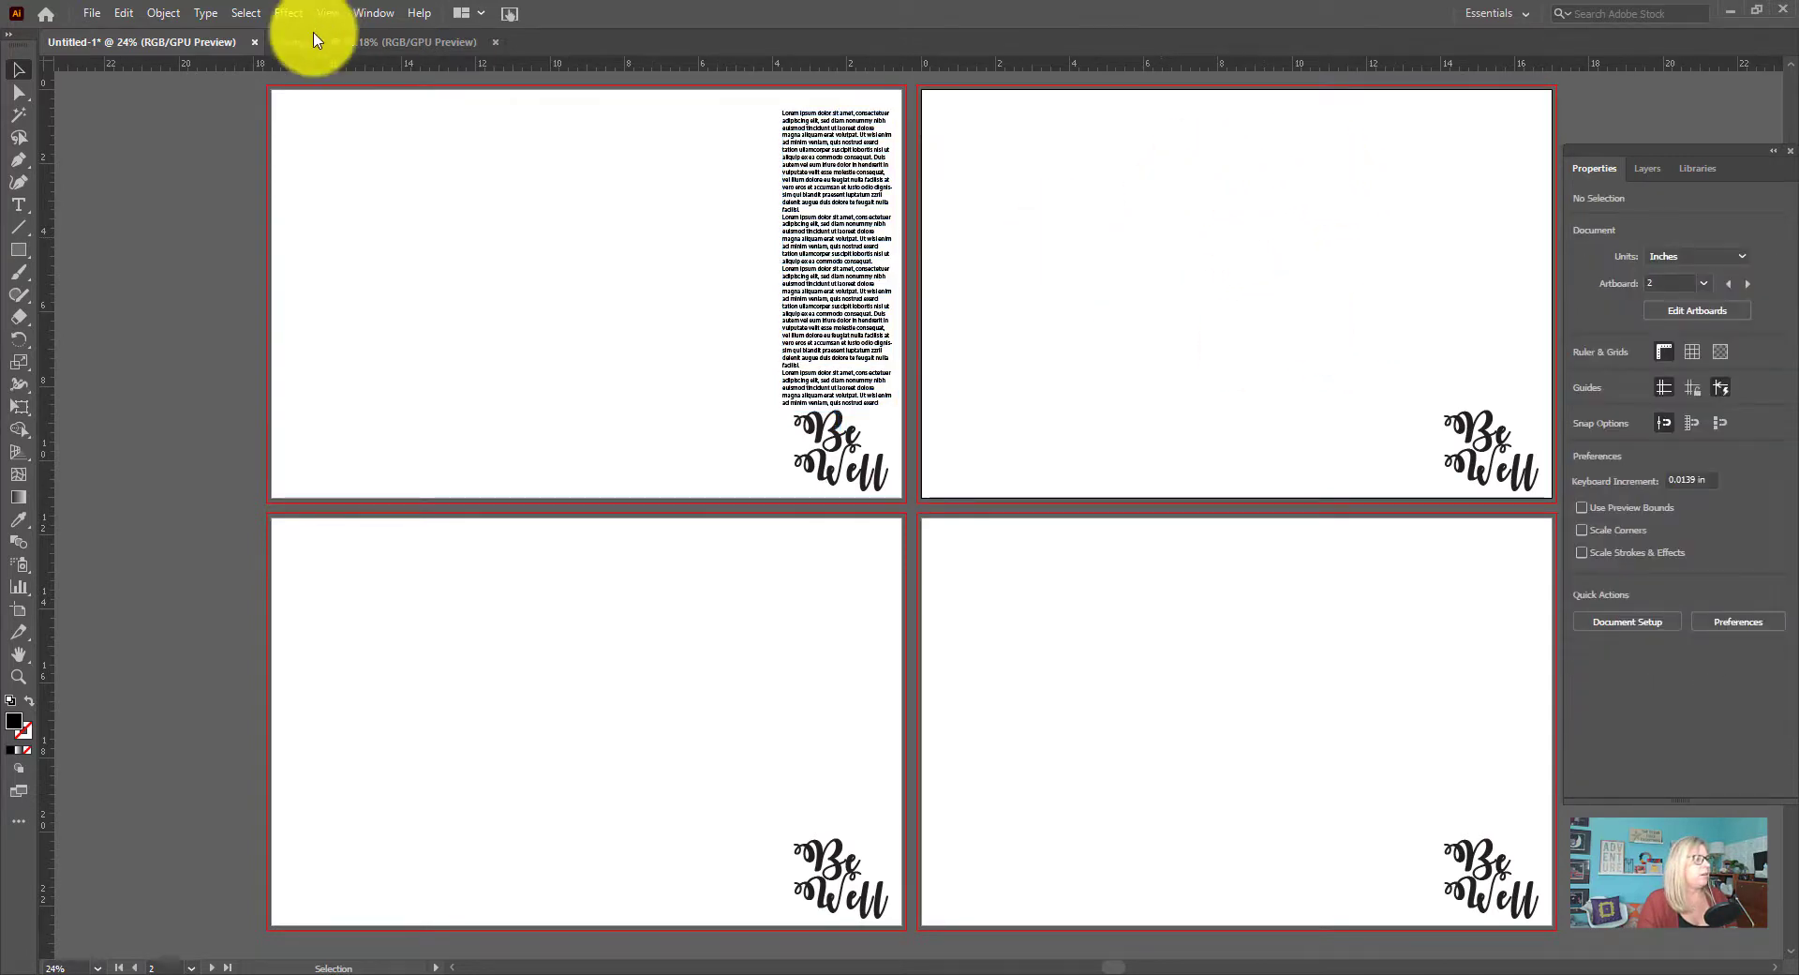
{"action": "left_click", "coordinate": [92, 13]}
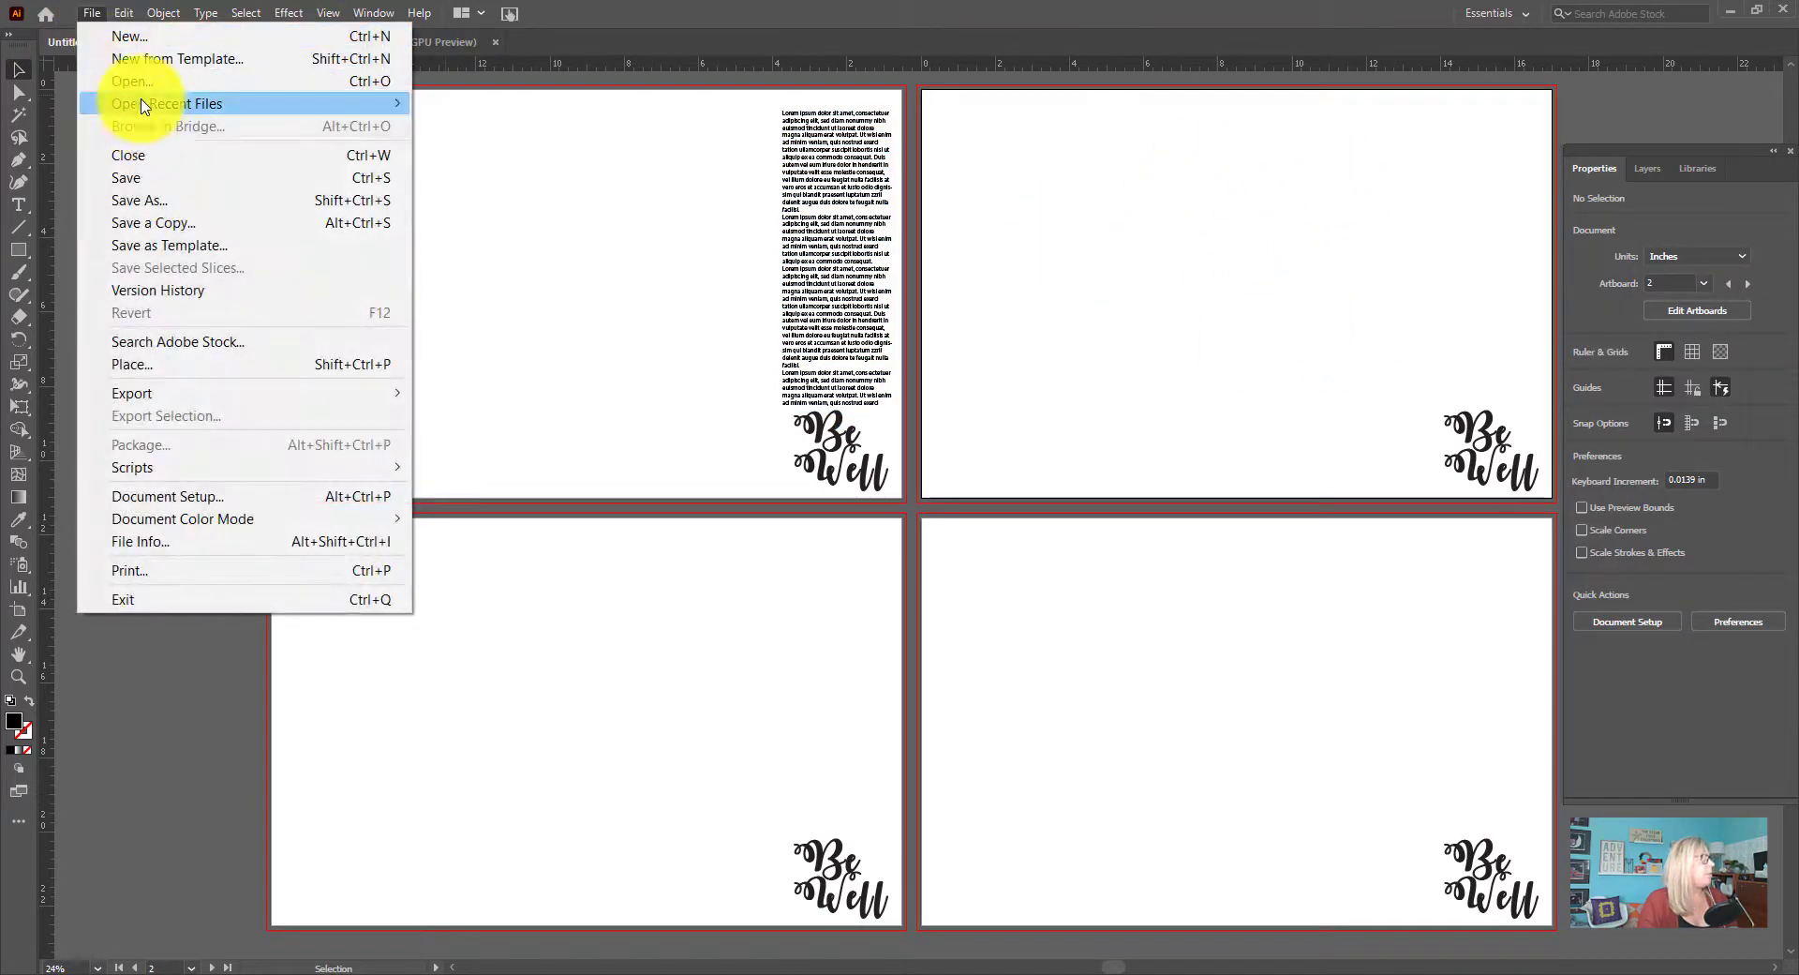
{"action": "left_click", "coordinate": [164, 365]}
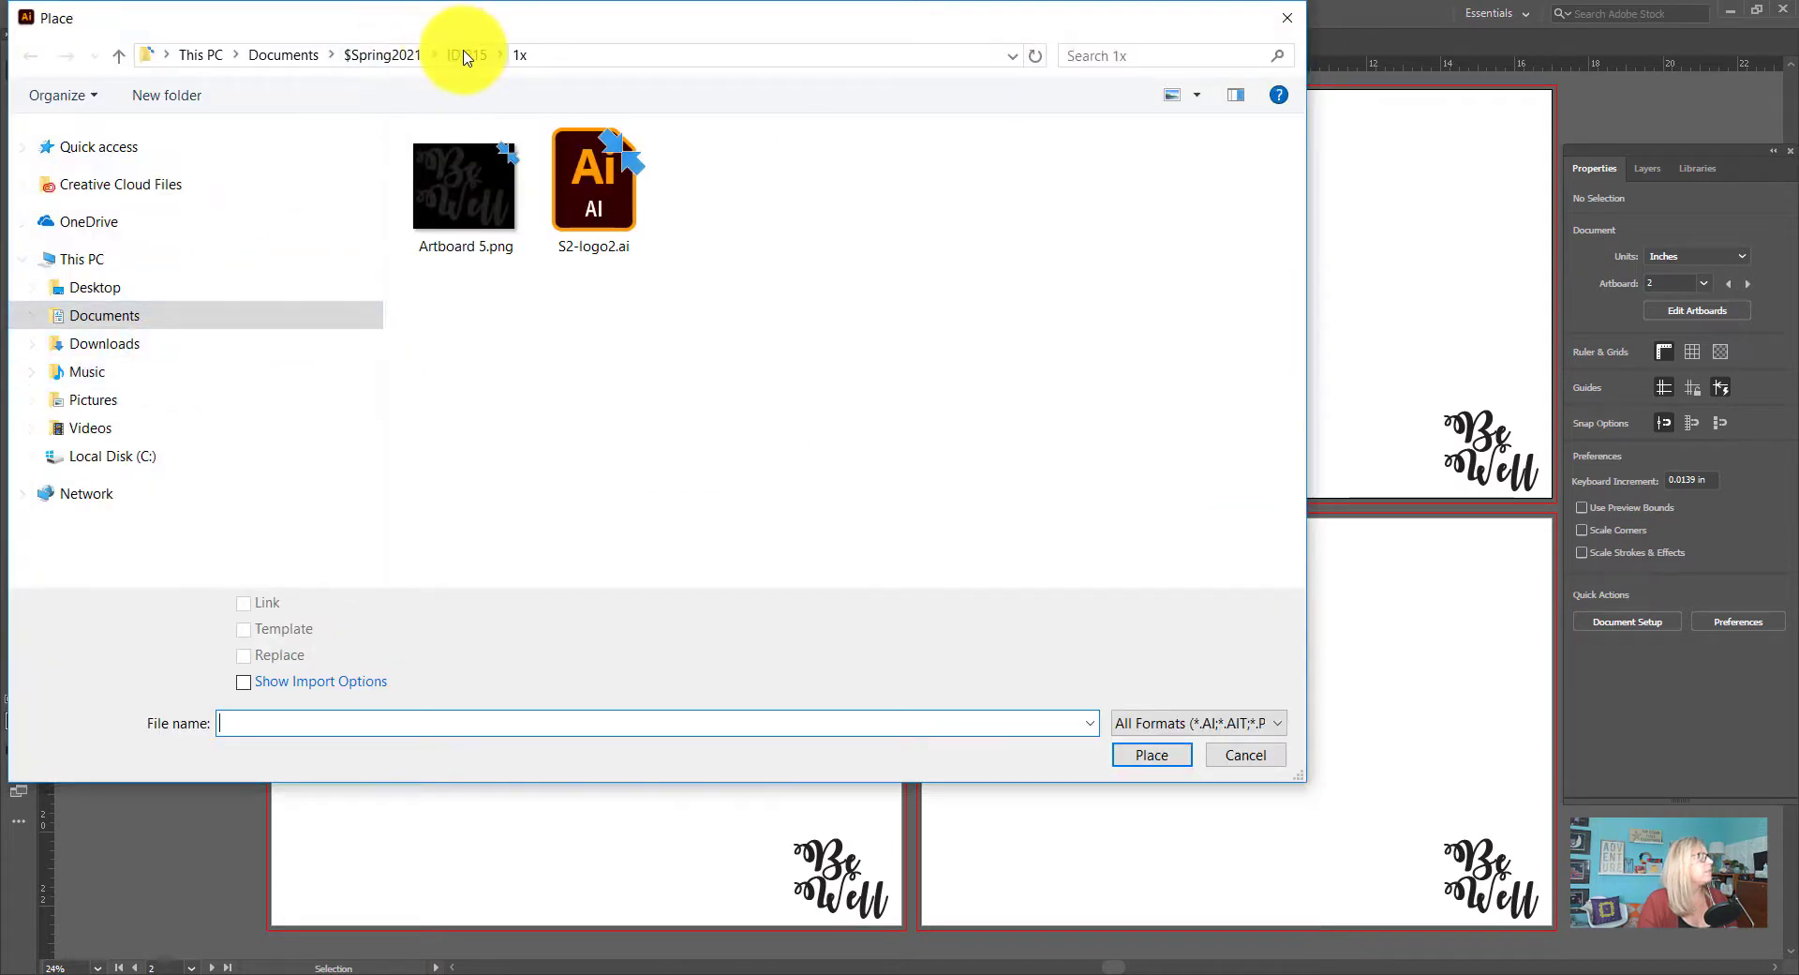
{"action": "left_click", "coordinate": [465, 54]}
{"action": "double_click", "coordinate": [614, 194]}
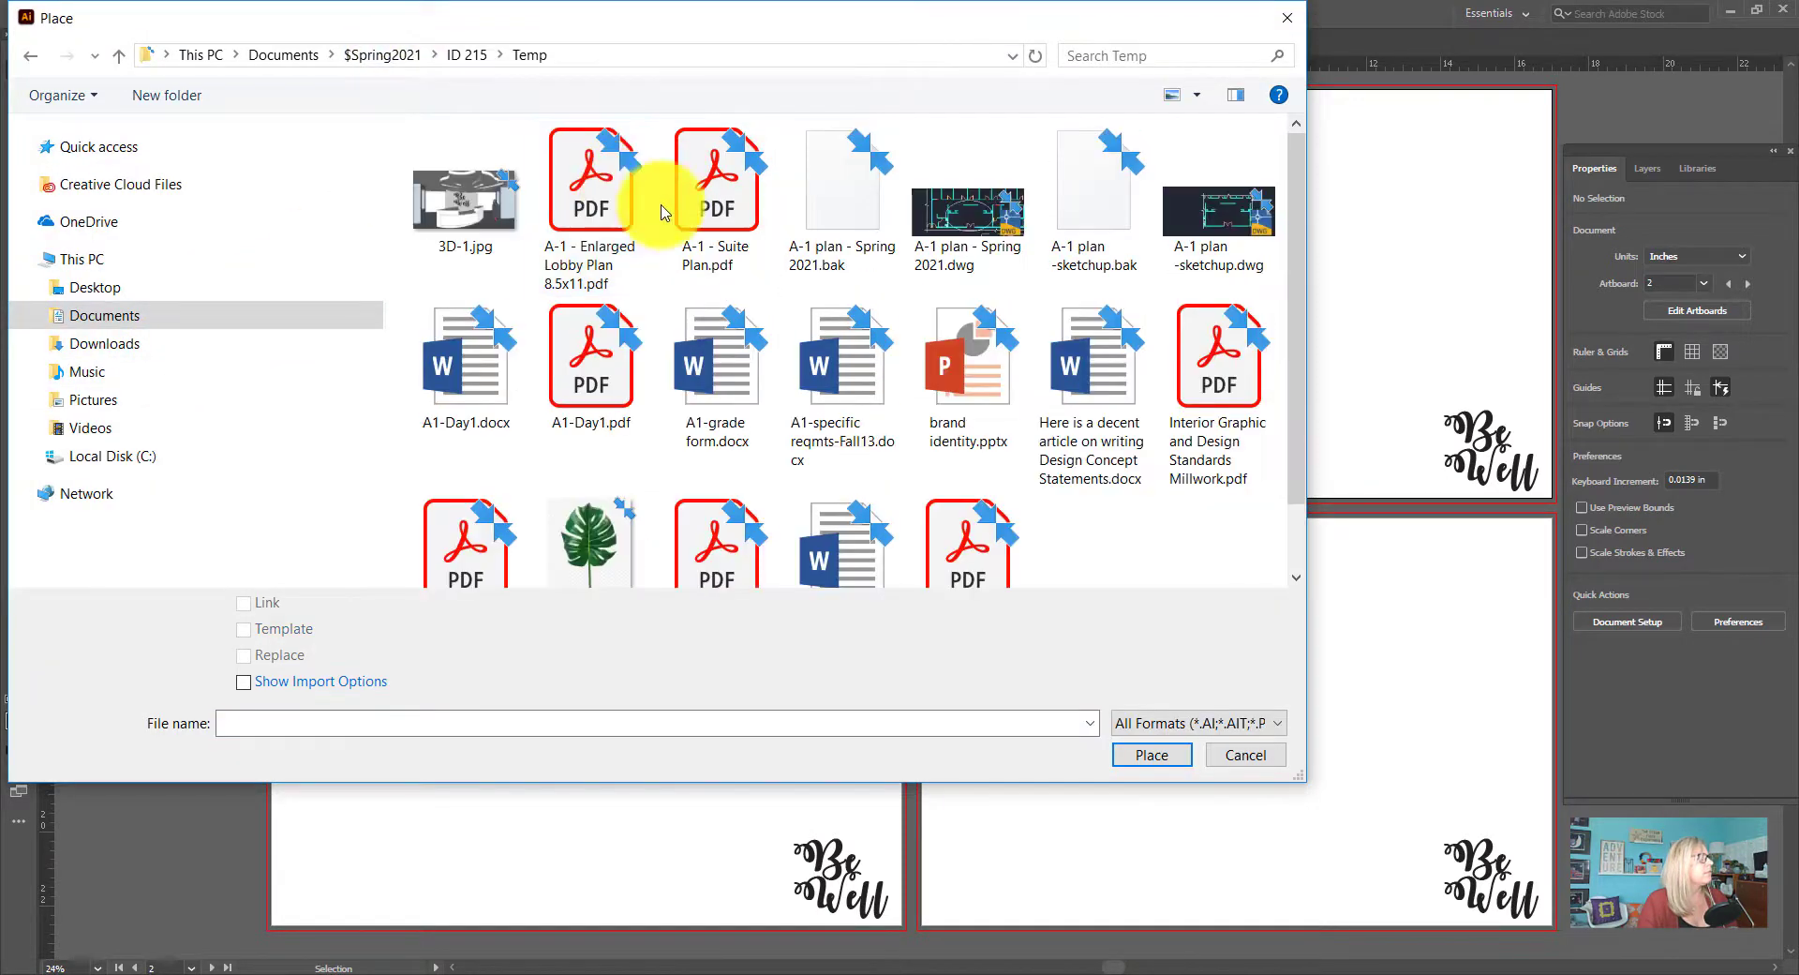
{"action": "left_click", "coordinate": [705, 225]}
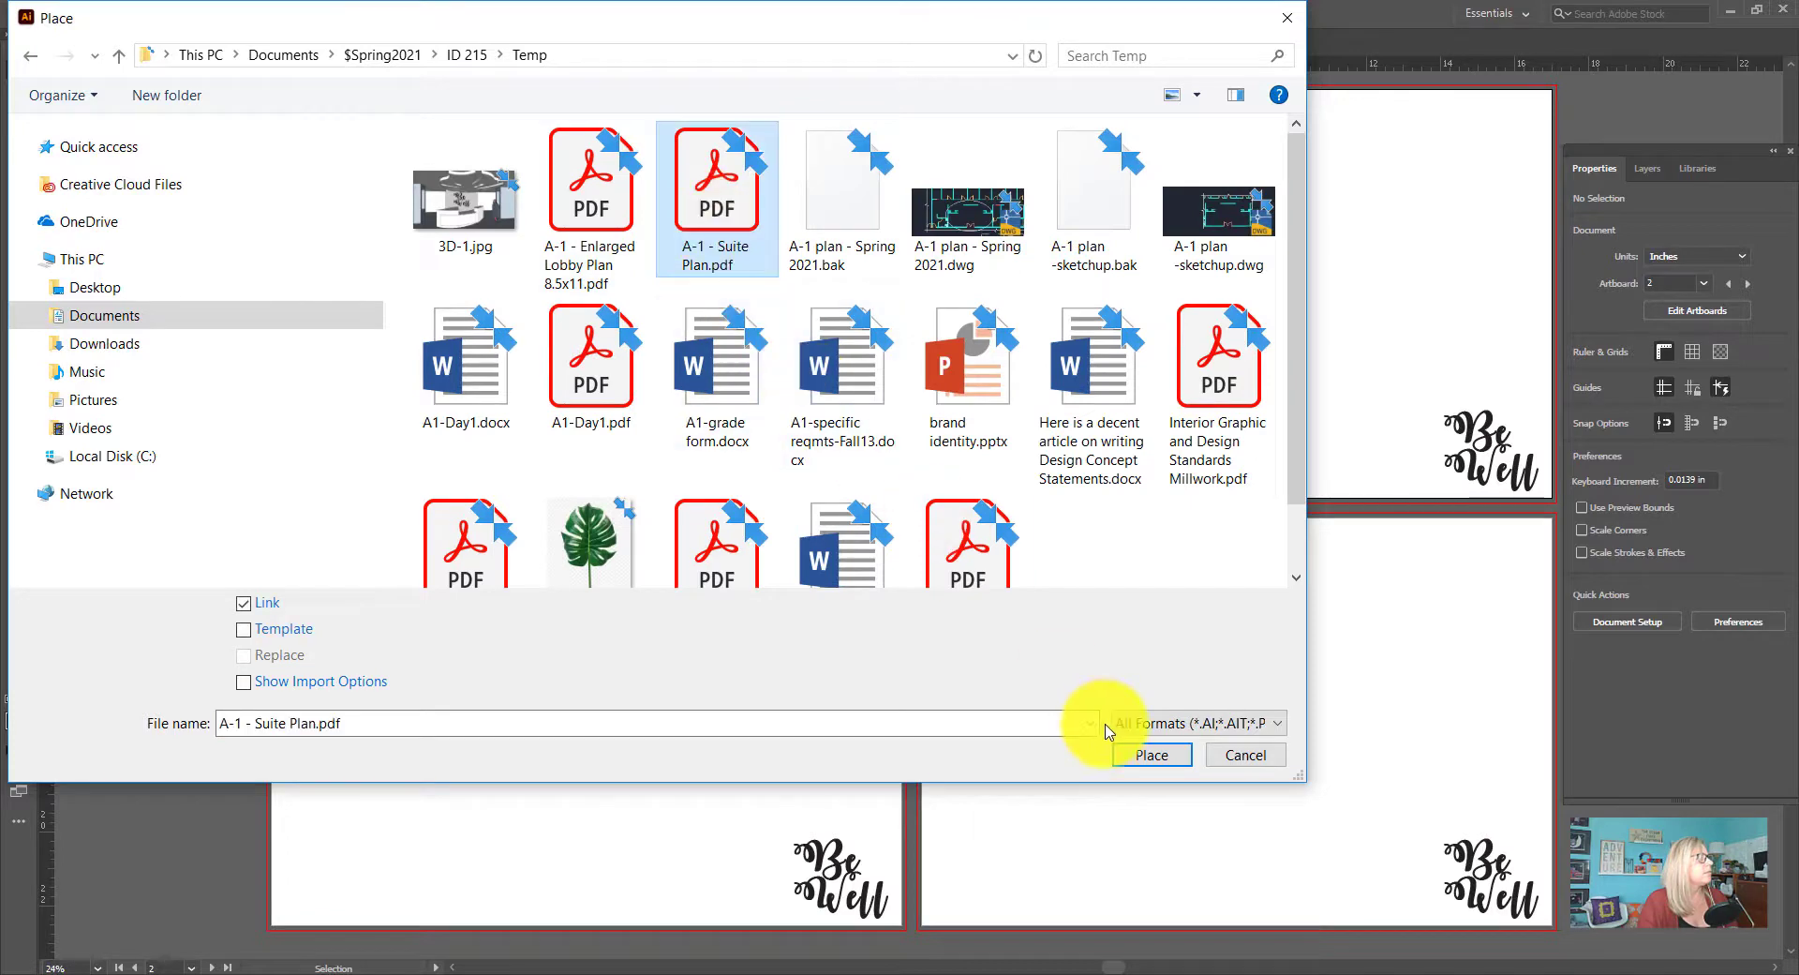
{"action": "left_click", "coordinate": [1151, 753]}
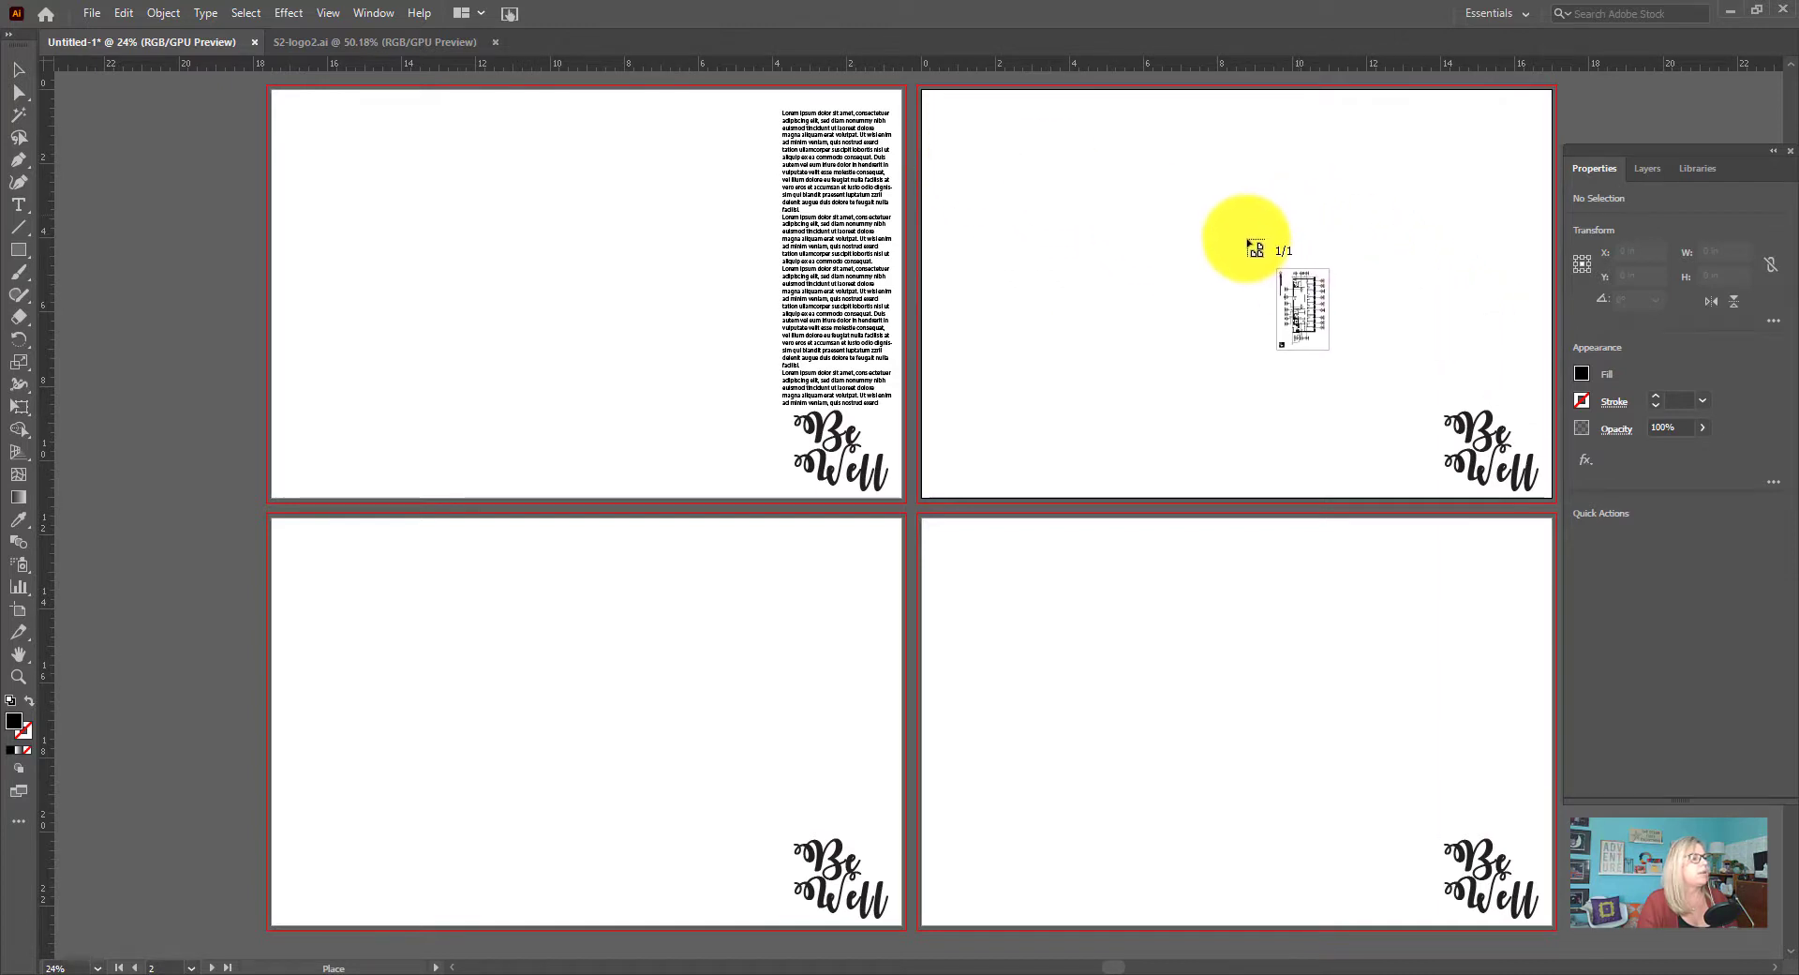
{"action": "left_click_drag", "start_coordinate": [1237, 215], "coordinate": [1367, 359]}
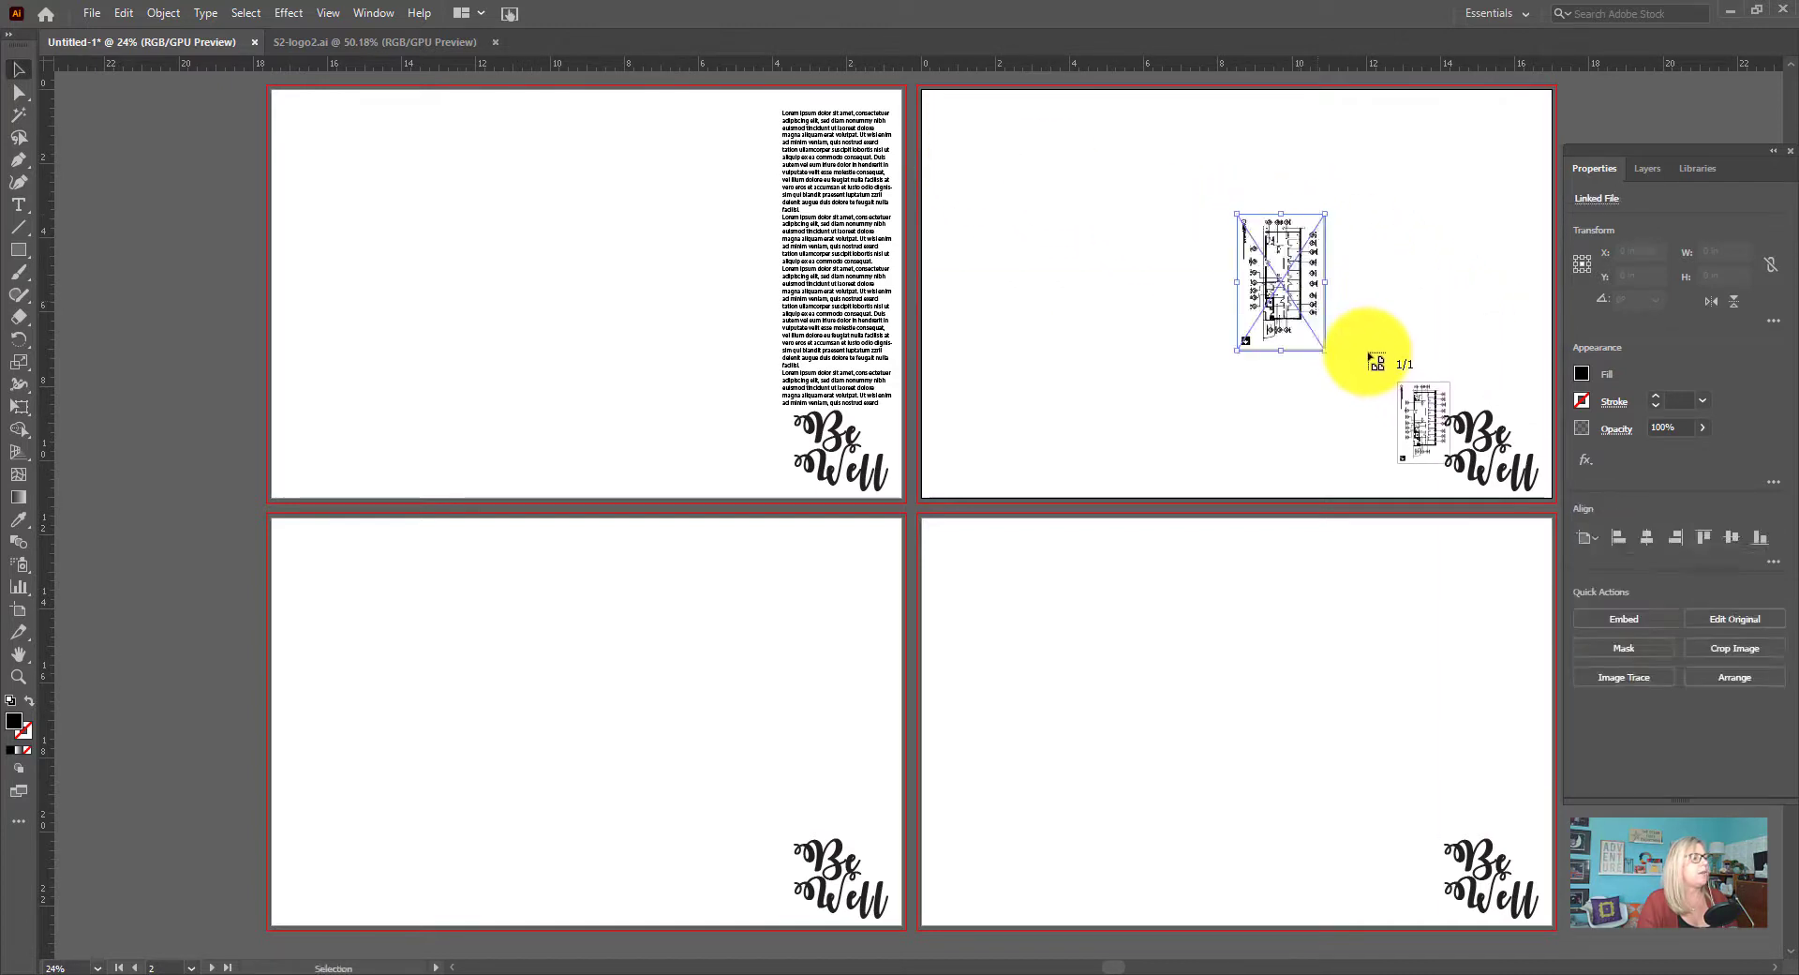
Rotate the suite plan 90° to landscape and move it beside the logo on the second artboard
{"action": "left_click_drag", "start_coordinate": [1281, 205], "coordinate": [1144, 285]}
{"action": "left_click_drag", "start_coordinate": [1284, 292], "coordinate": [1367, 451]}
{"action": "left_click", "coordinate": [1426, 300]}
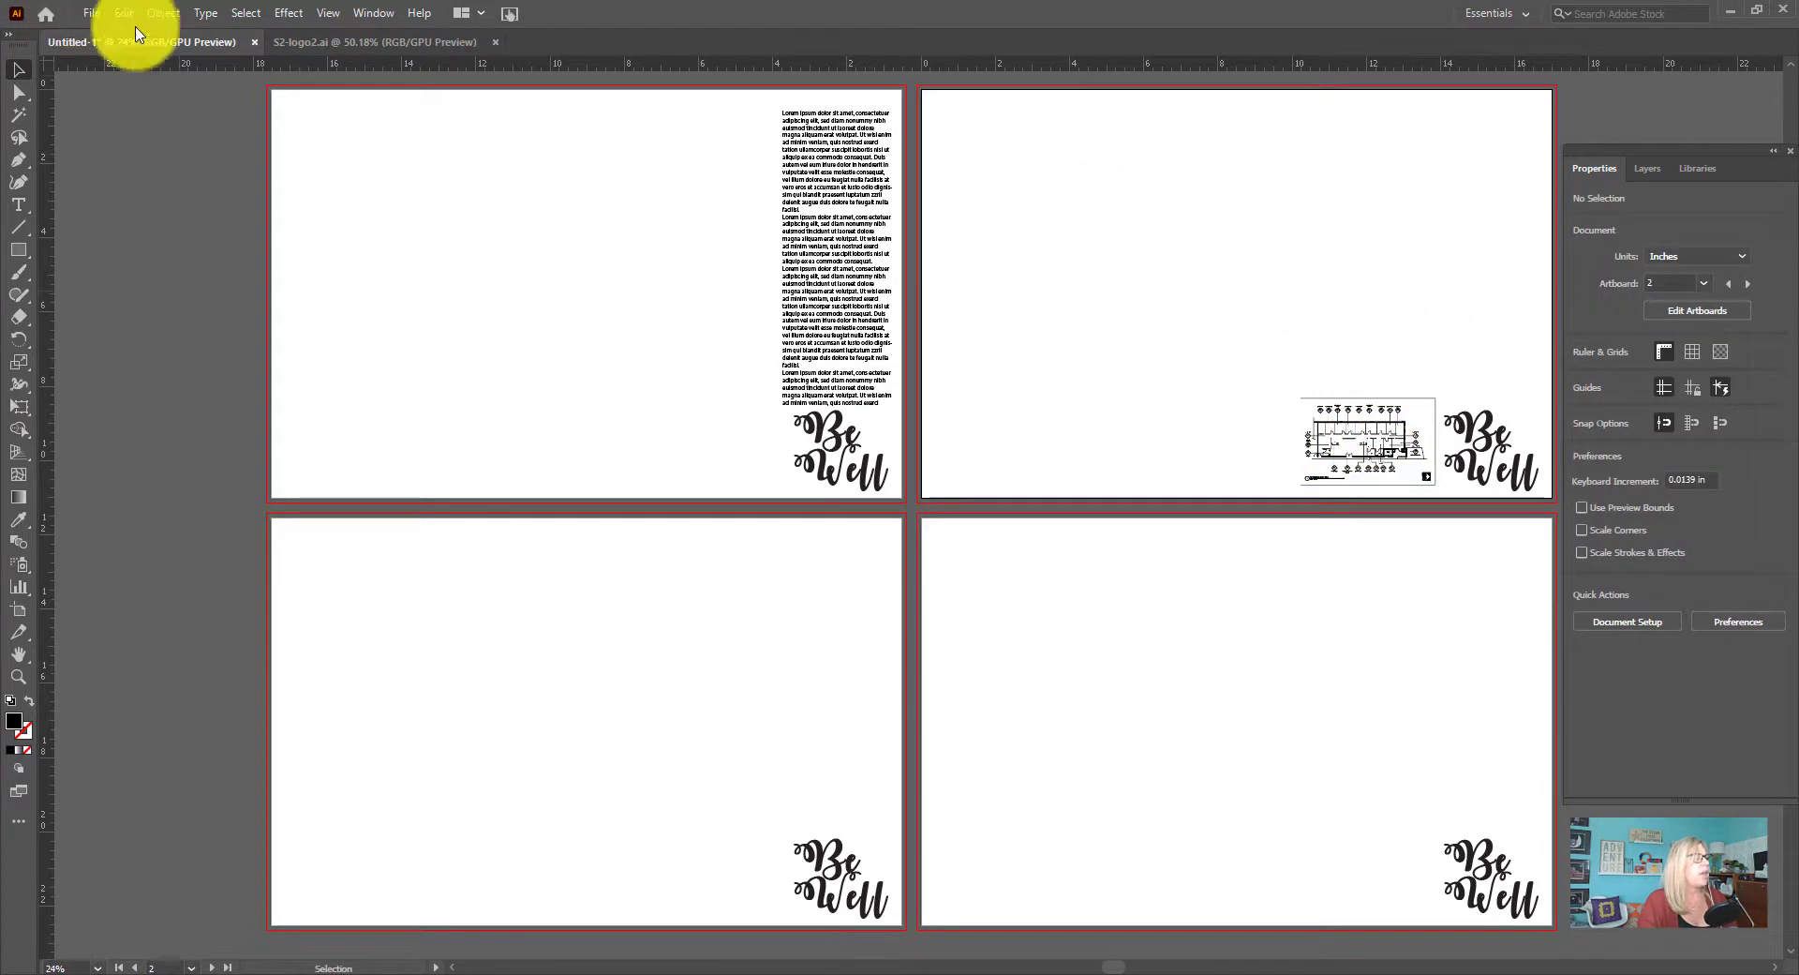
Try placing A-1 - Enlarged Lobby Plan 8.5x11.pdf on the second artboard scaled to about 13.08 by 10.11 in, and undo the placement
{"action": "left_click", "coordinate": [91, 14]}
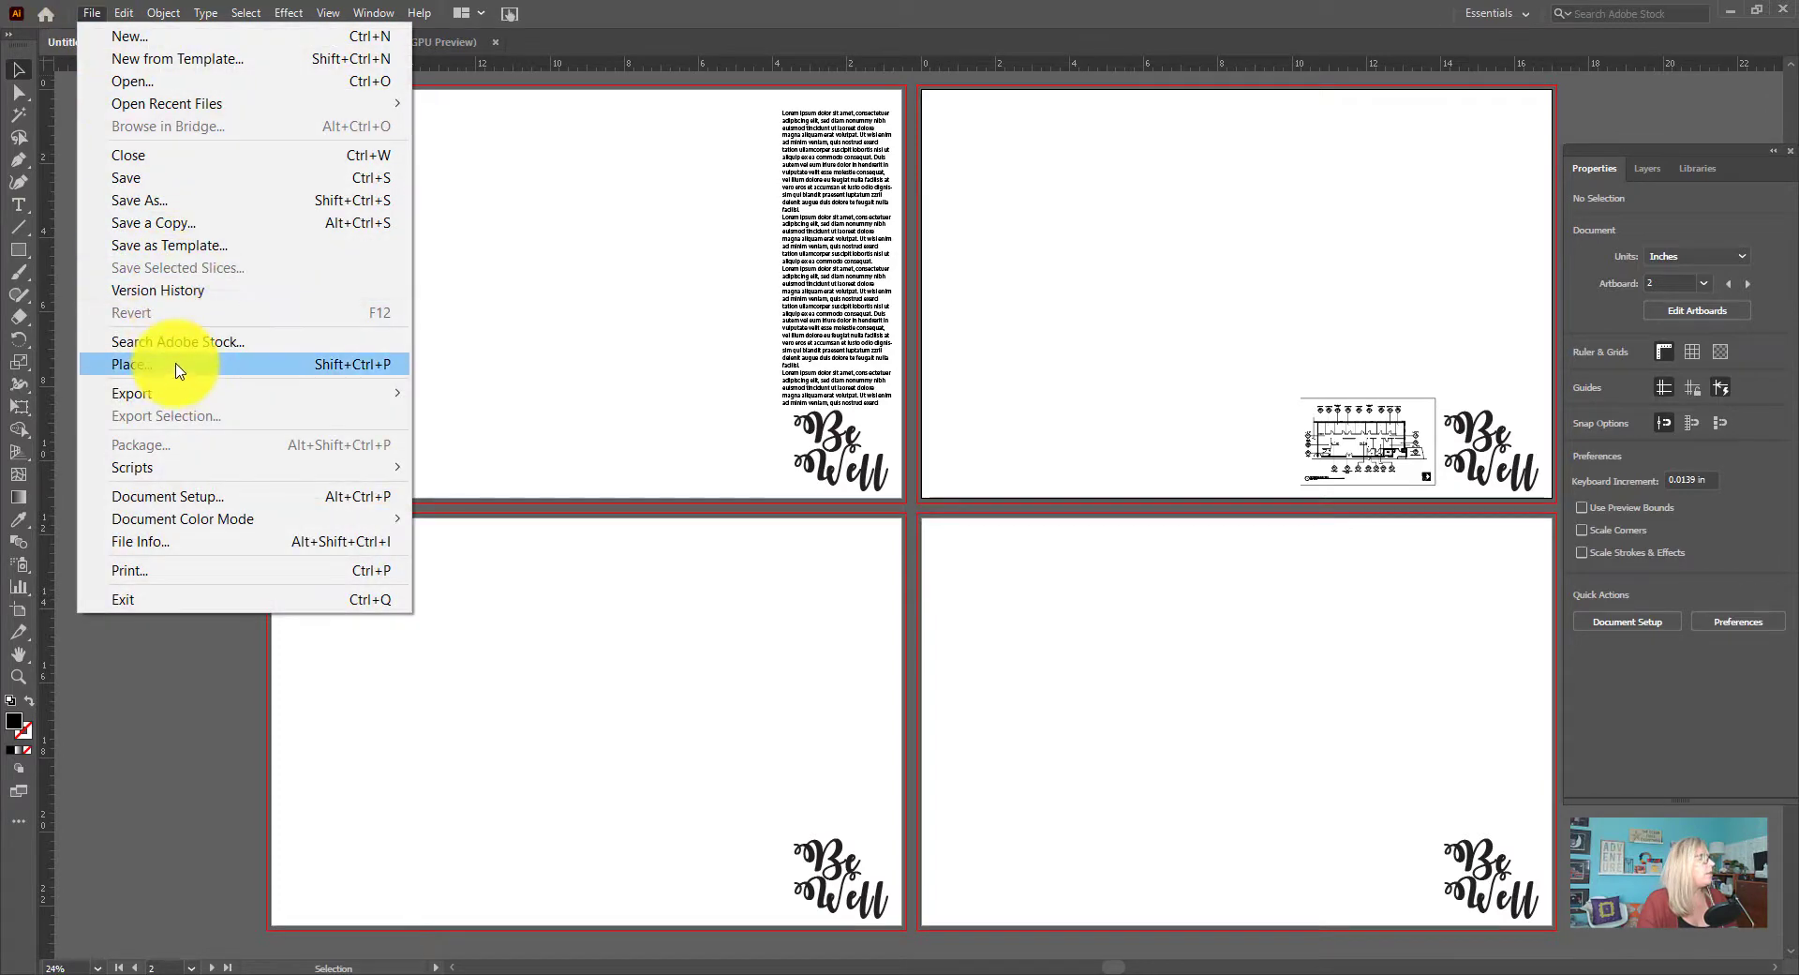
{"action": "left_click", "coordinate": [178, 367]}
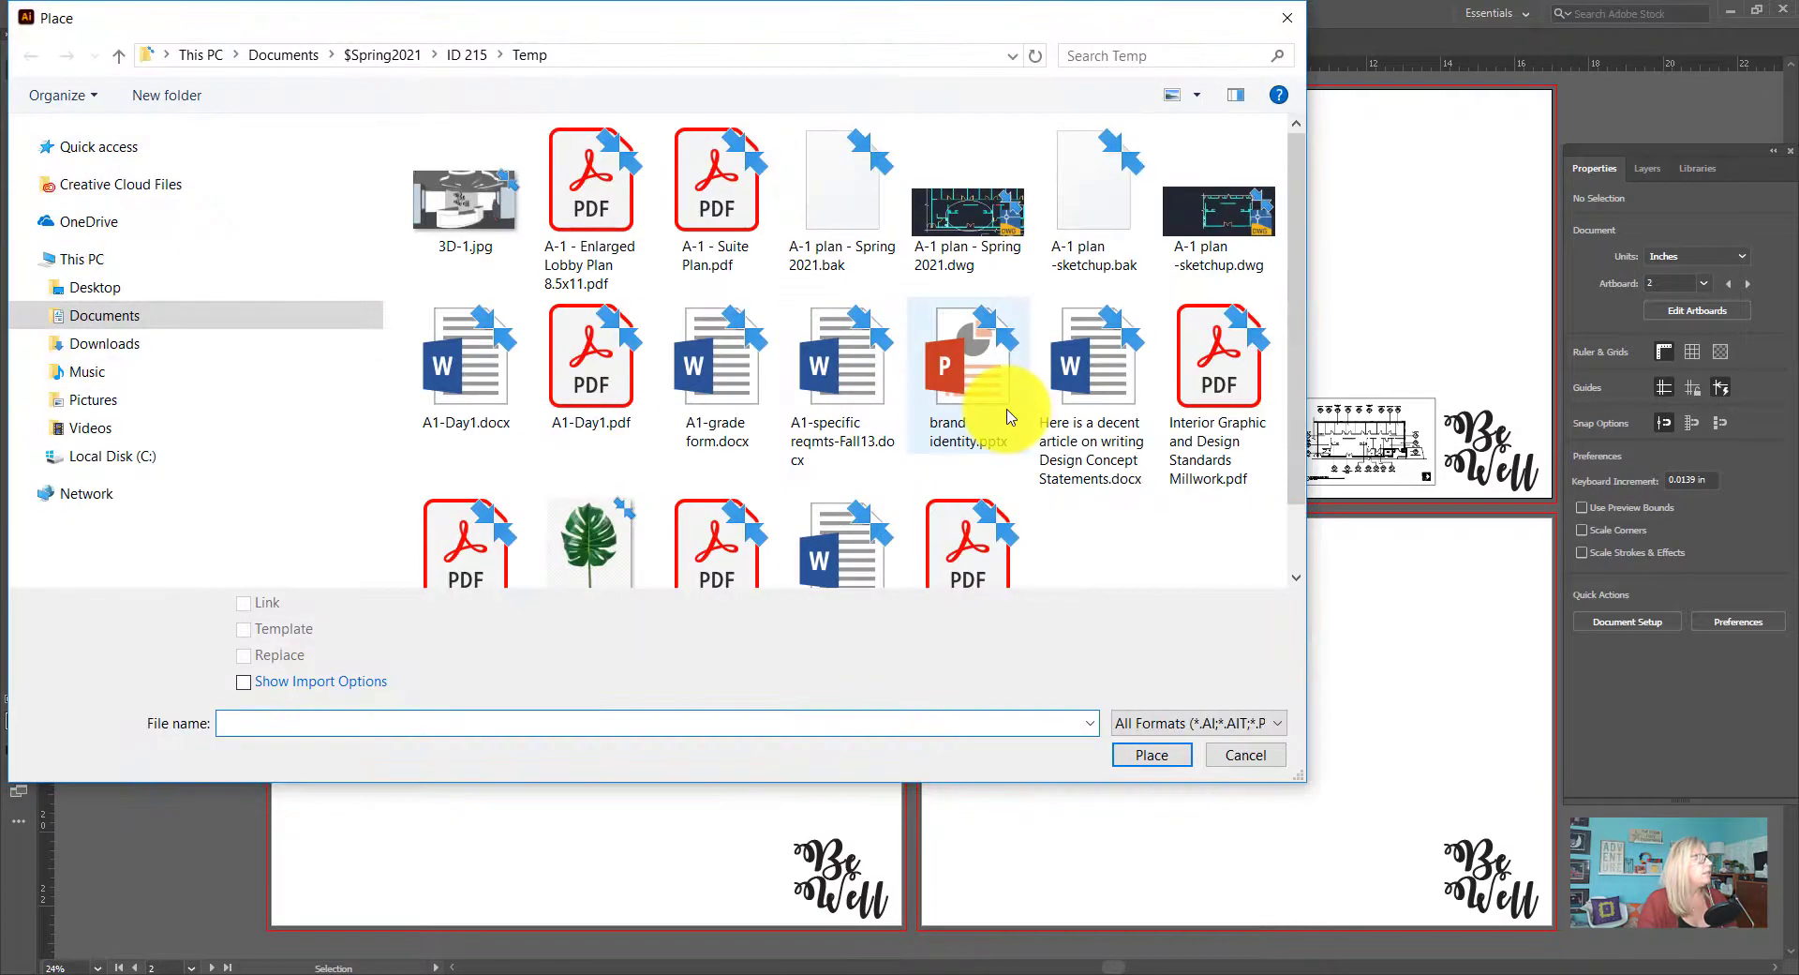
{"action": "left_click", "coordinate": [630, 170]}
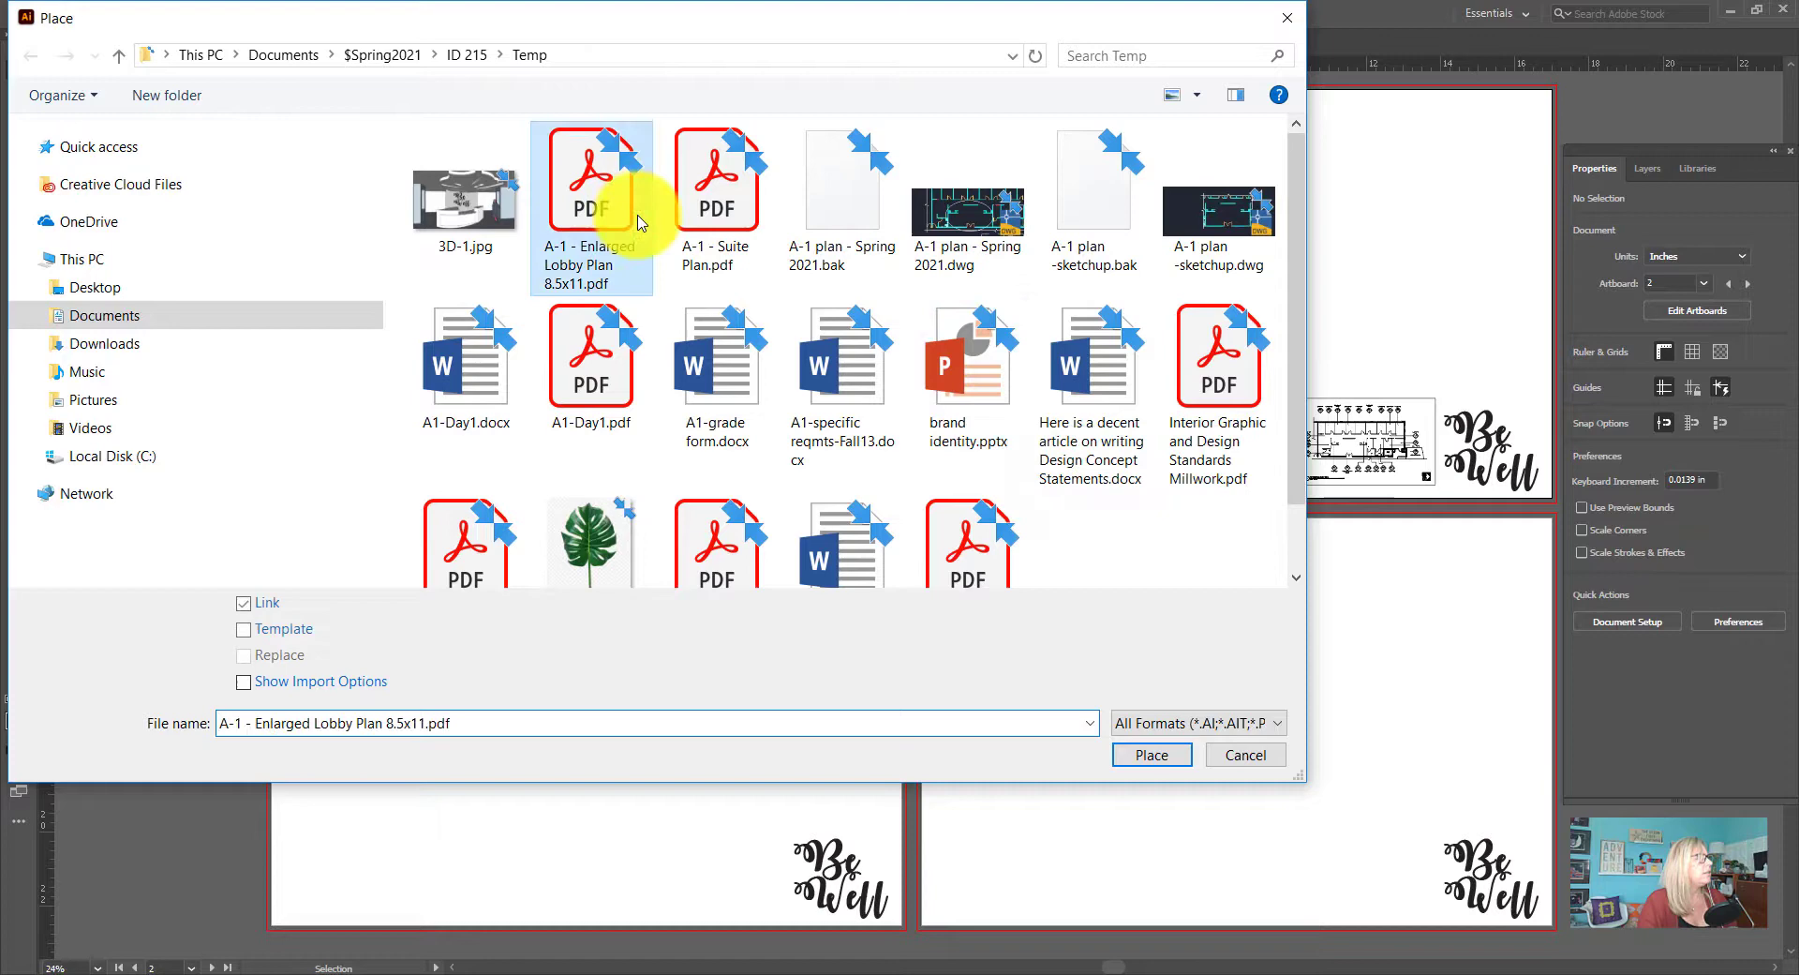
{"action": "left_click", "coordinate": [1151, 754]}
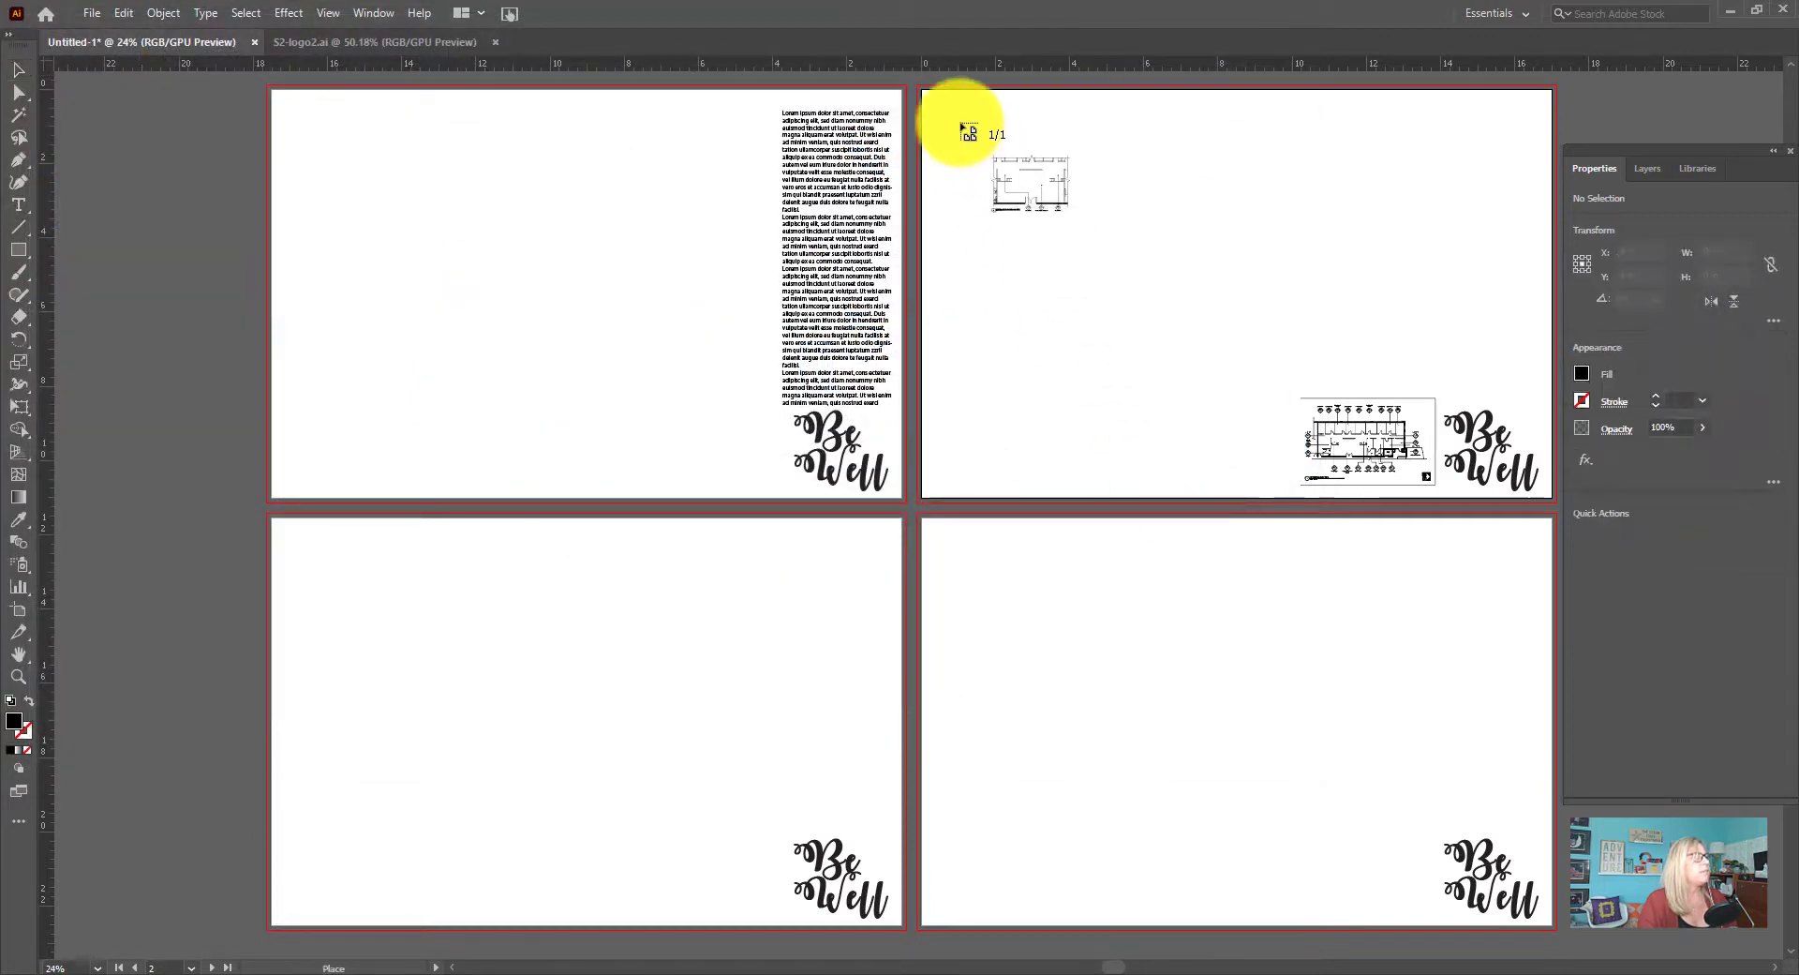
{"action": "left_click_drag", "start_coordinate": [946, 111], "coordinate": [1441, 489]}
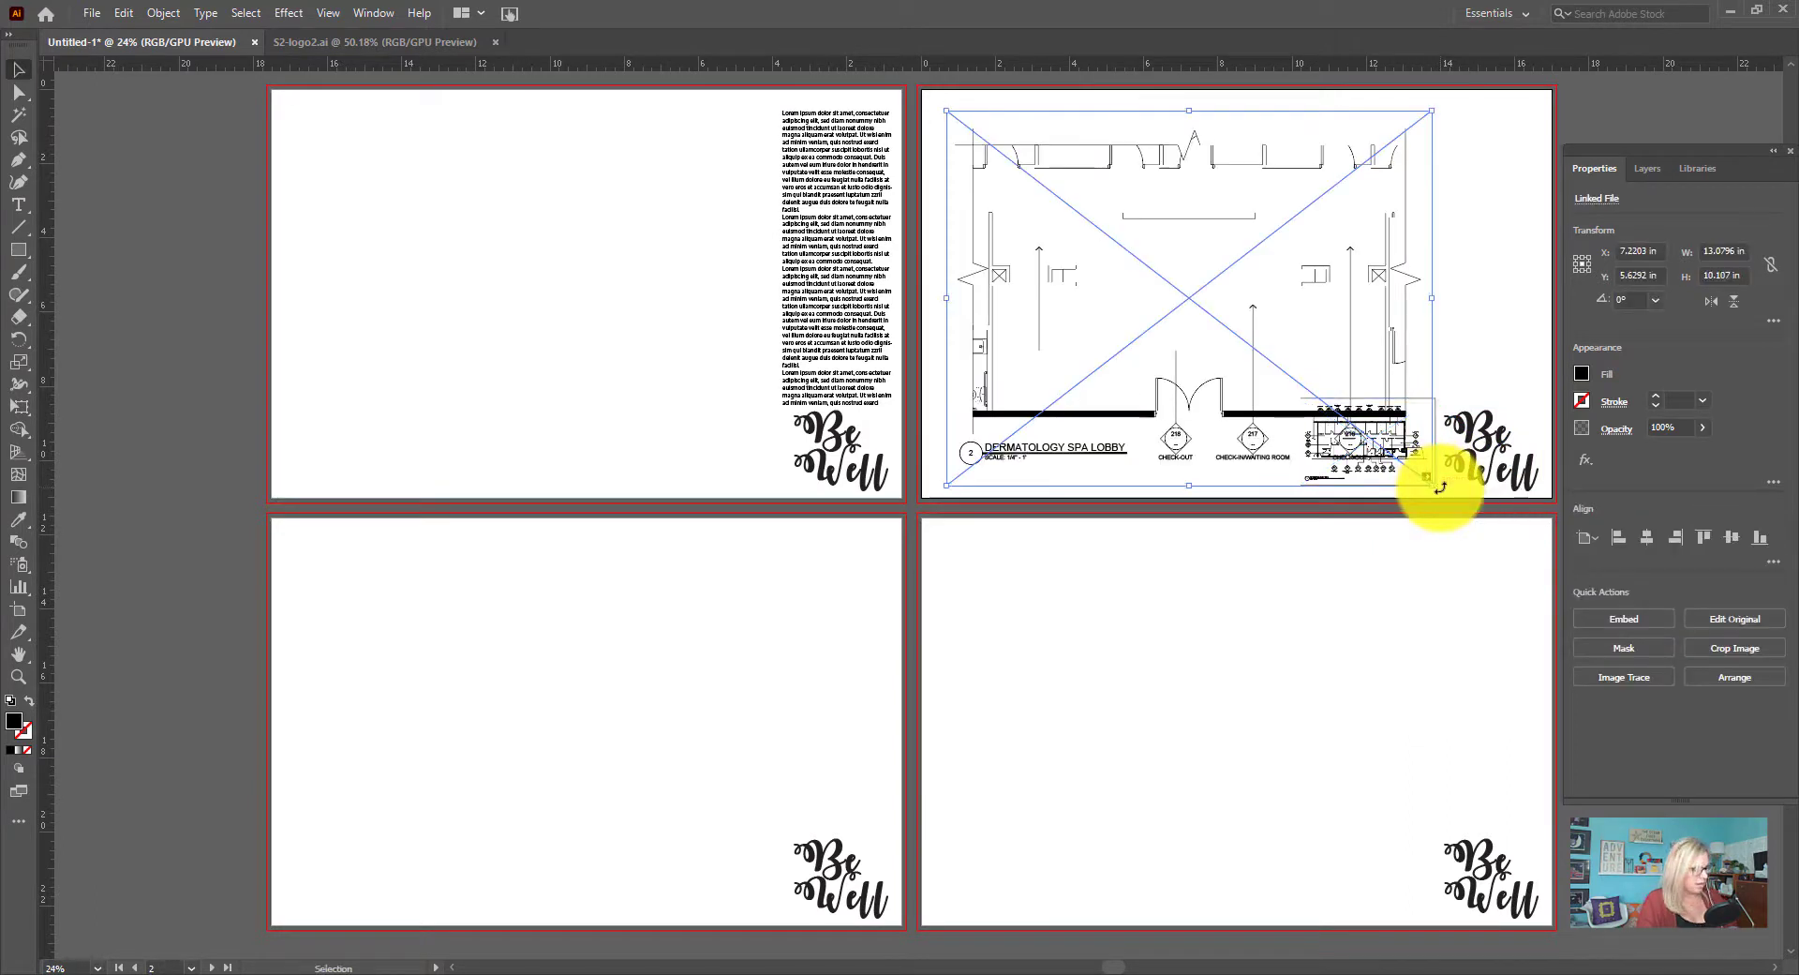
{"action": "key", "text": "ctrl+z"}
{"action": "left_click", "coordinate": [984, 169]}
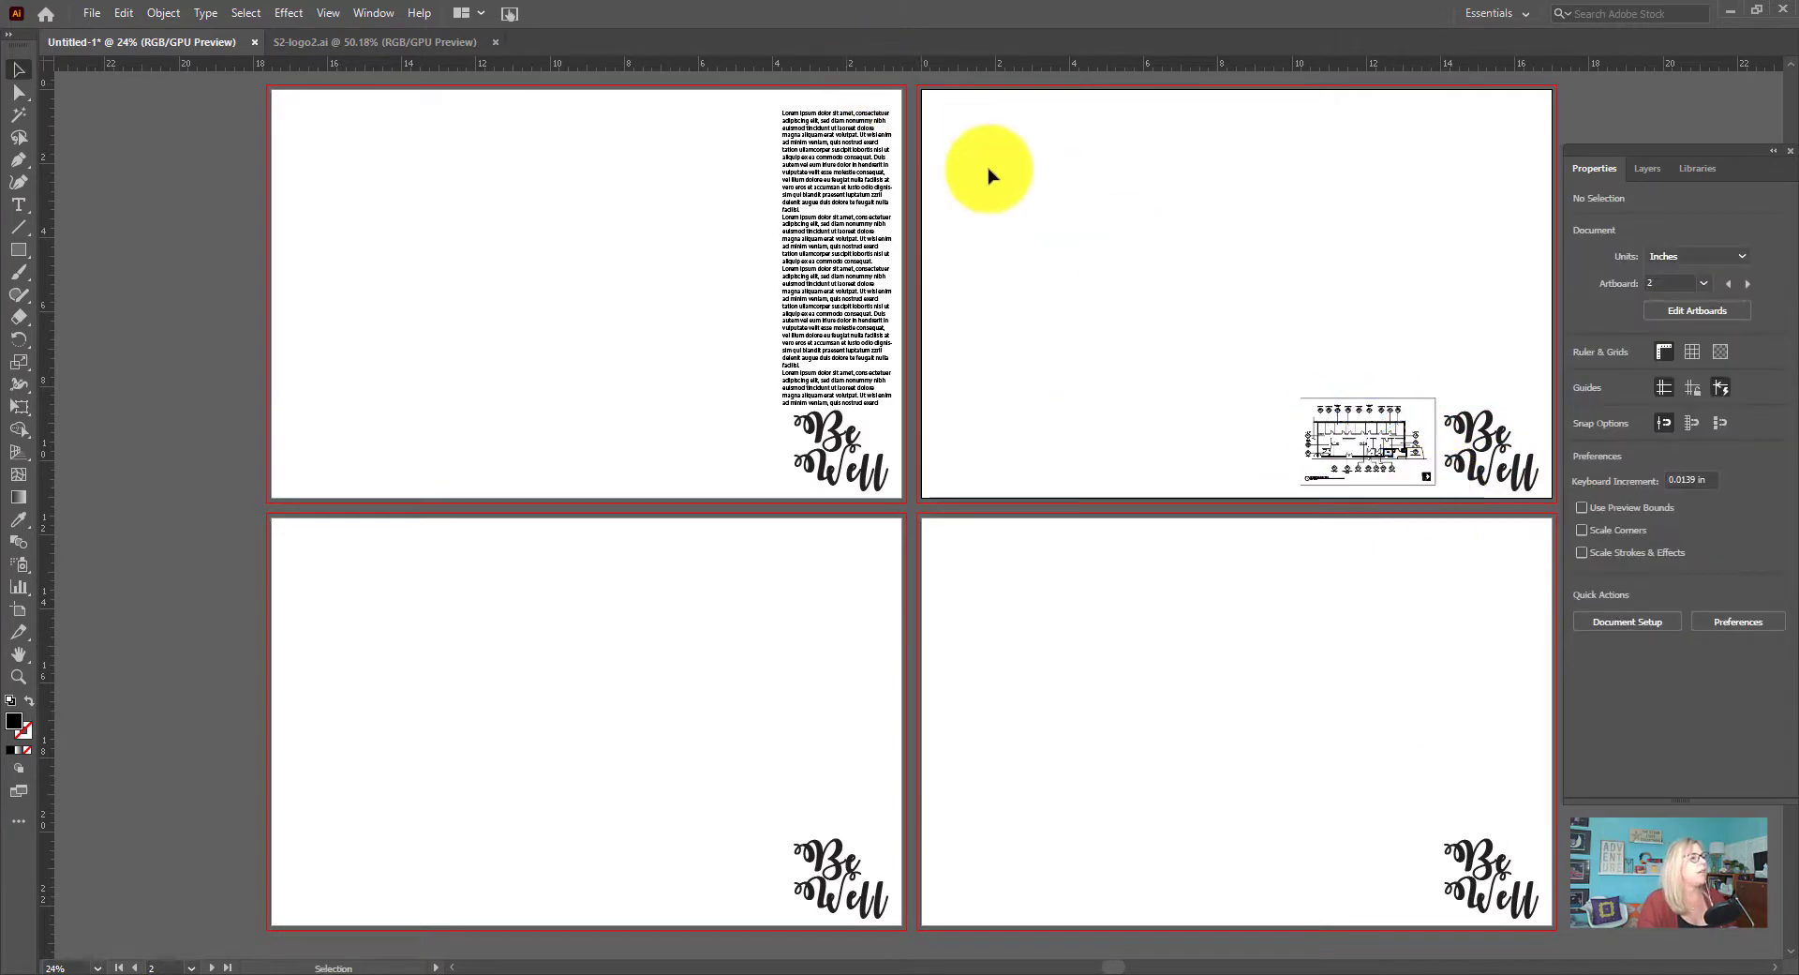
Place A-1 - Enlarged Lobby Plan 8.5x11.pdf at its full 11 by 8.5 in size on the left part of the second artboard
{"action": "left_click", "coordinate": [98, 13]}
{"action": "left_click", "coordinate": [193, 361]}
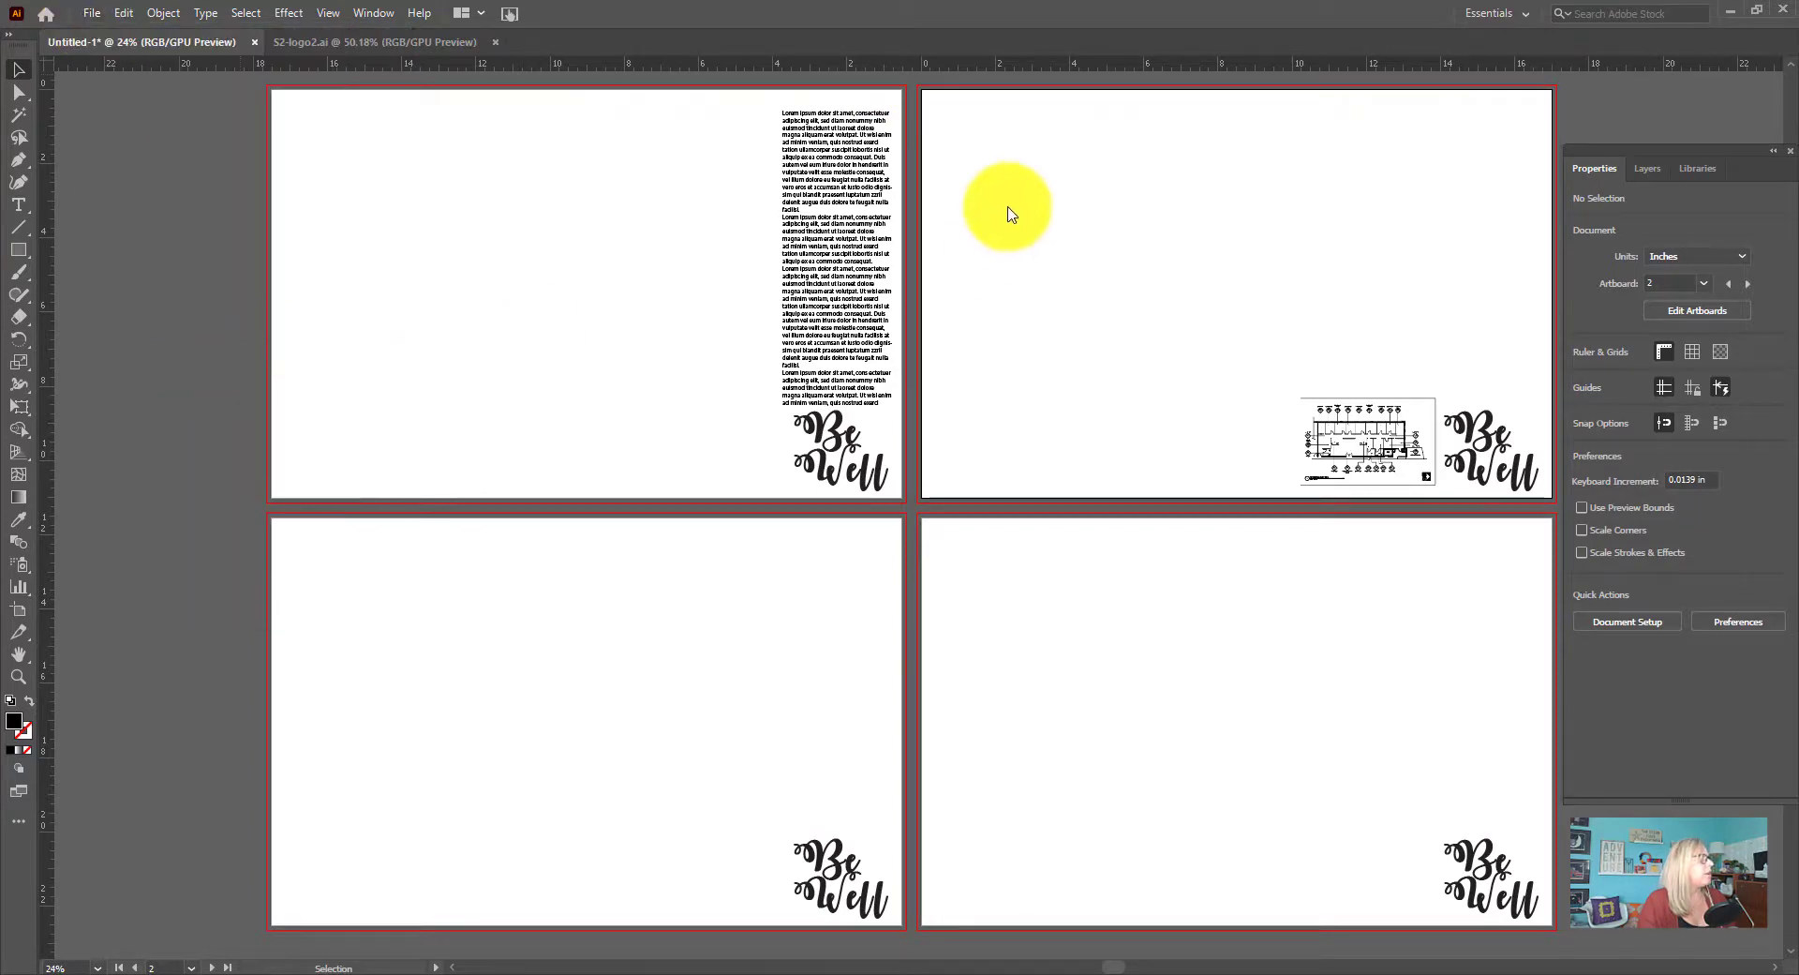
{"action": "left_click", "coordinate": [600, 173]}
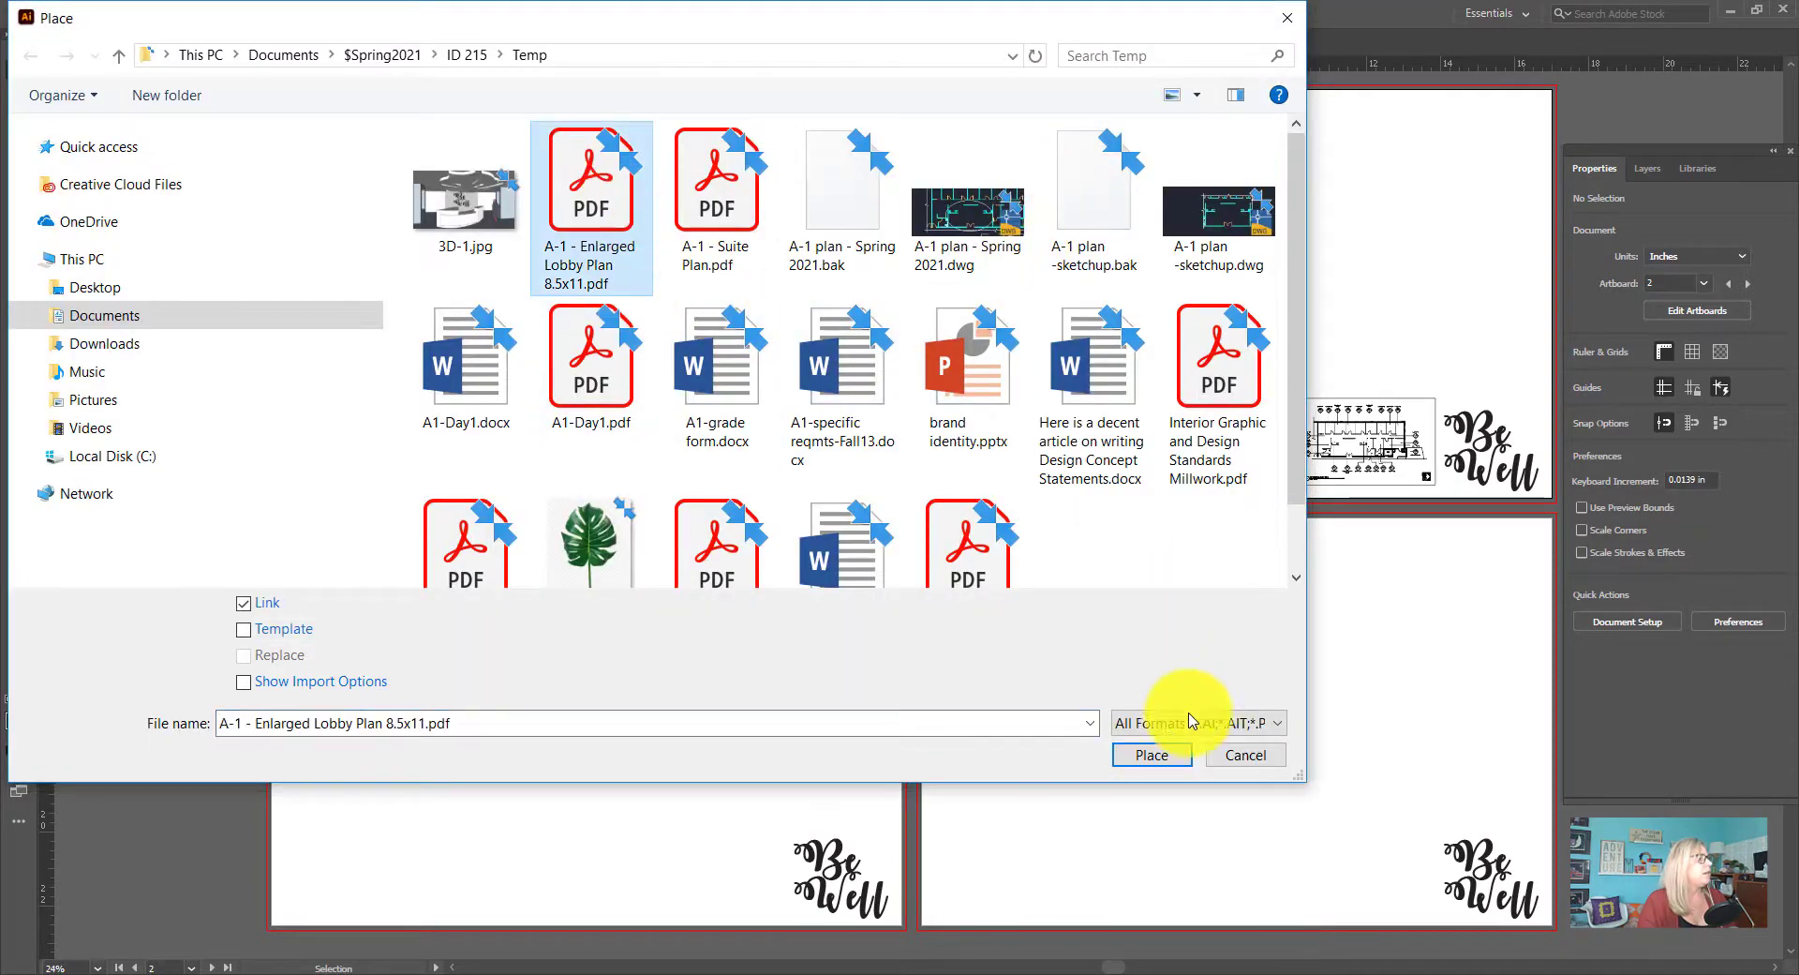
{"action": "left_click", "coordinate": [1151, 754]}
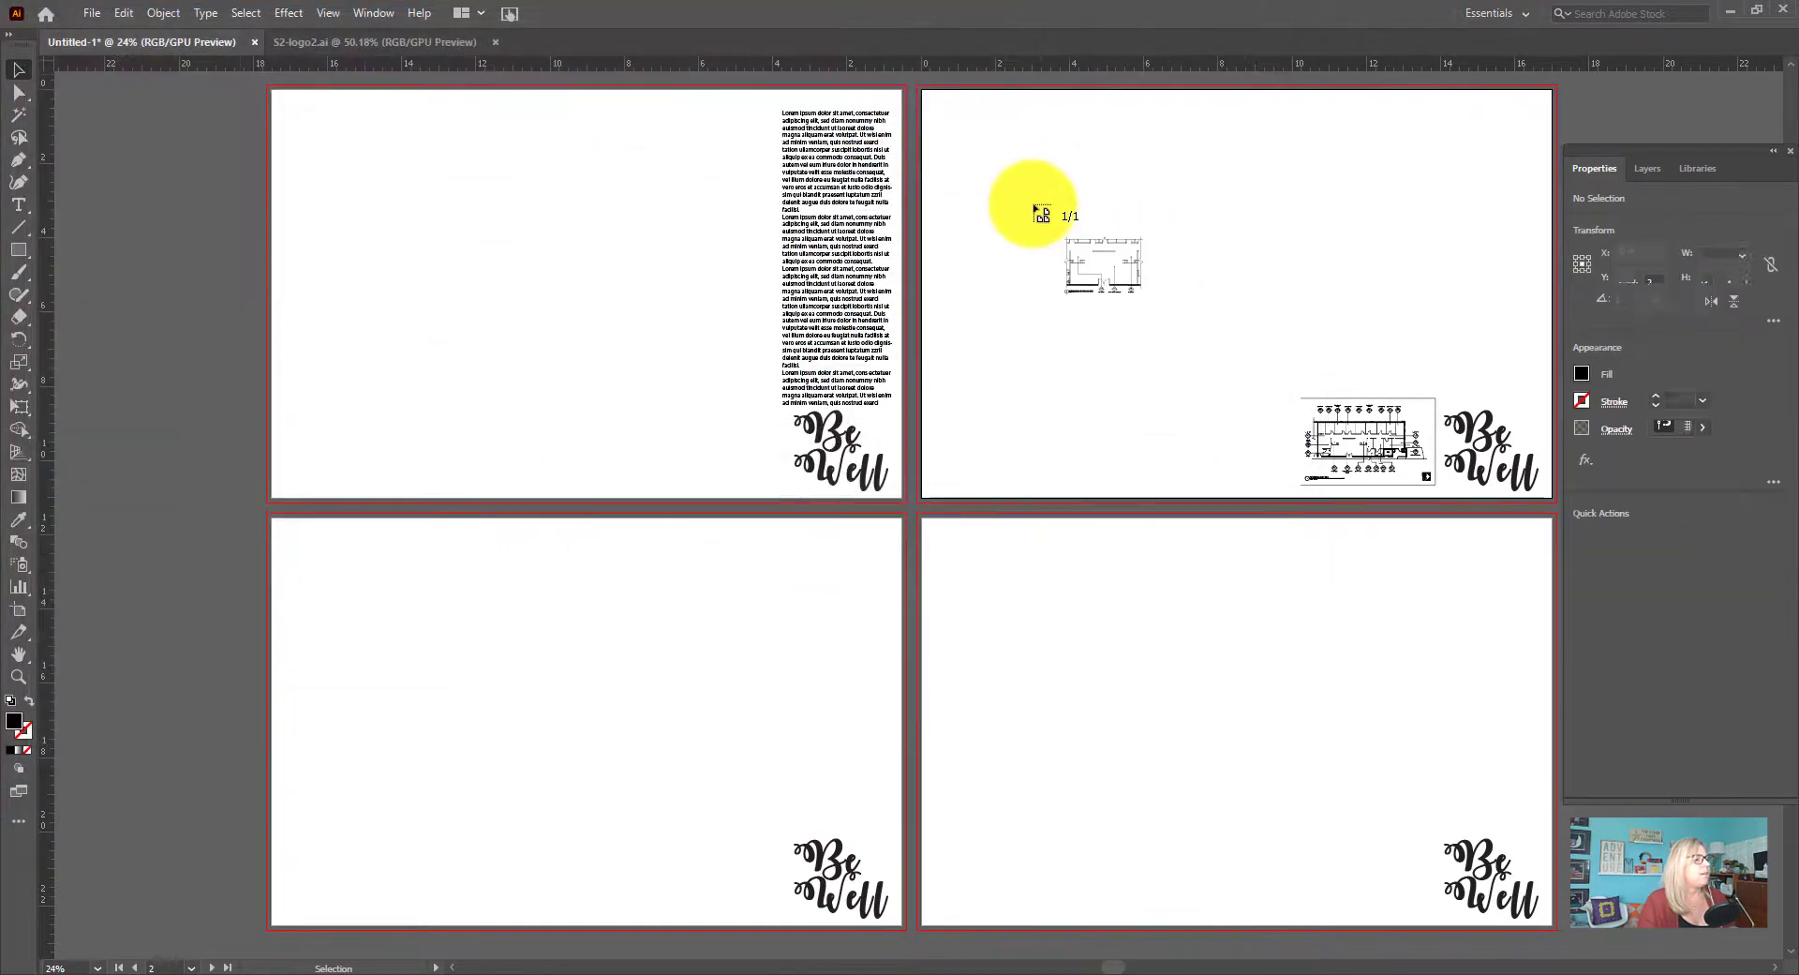
{"action": "left_click", "coordinate": [973, 130]}
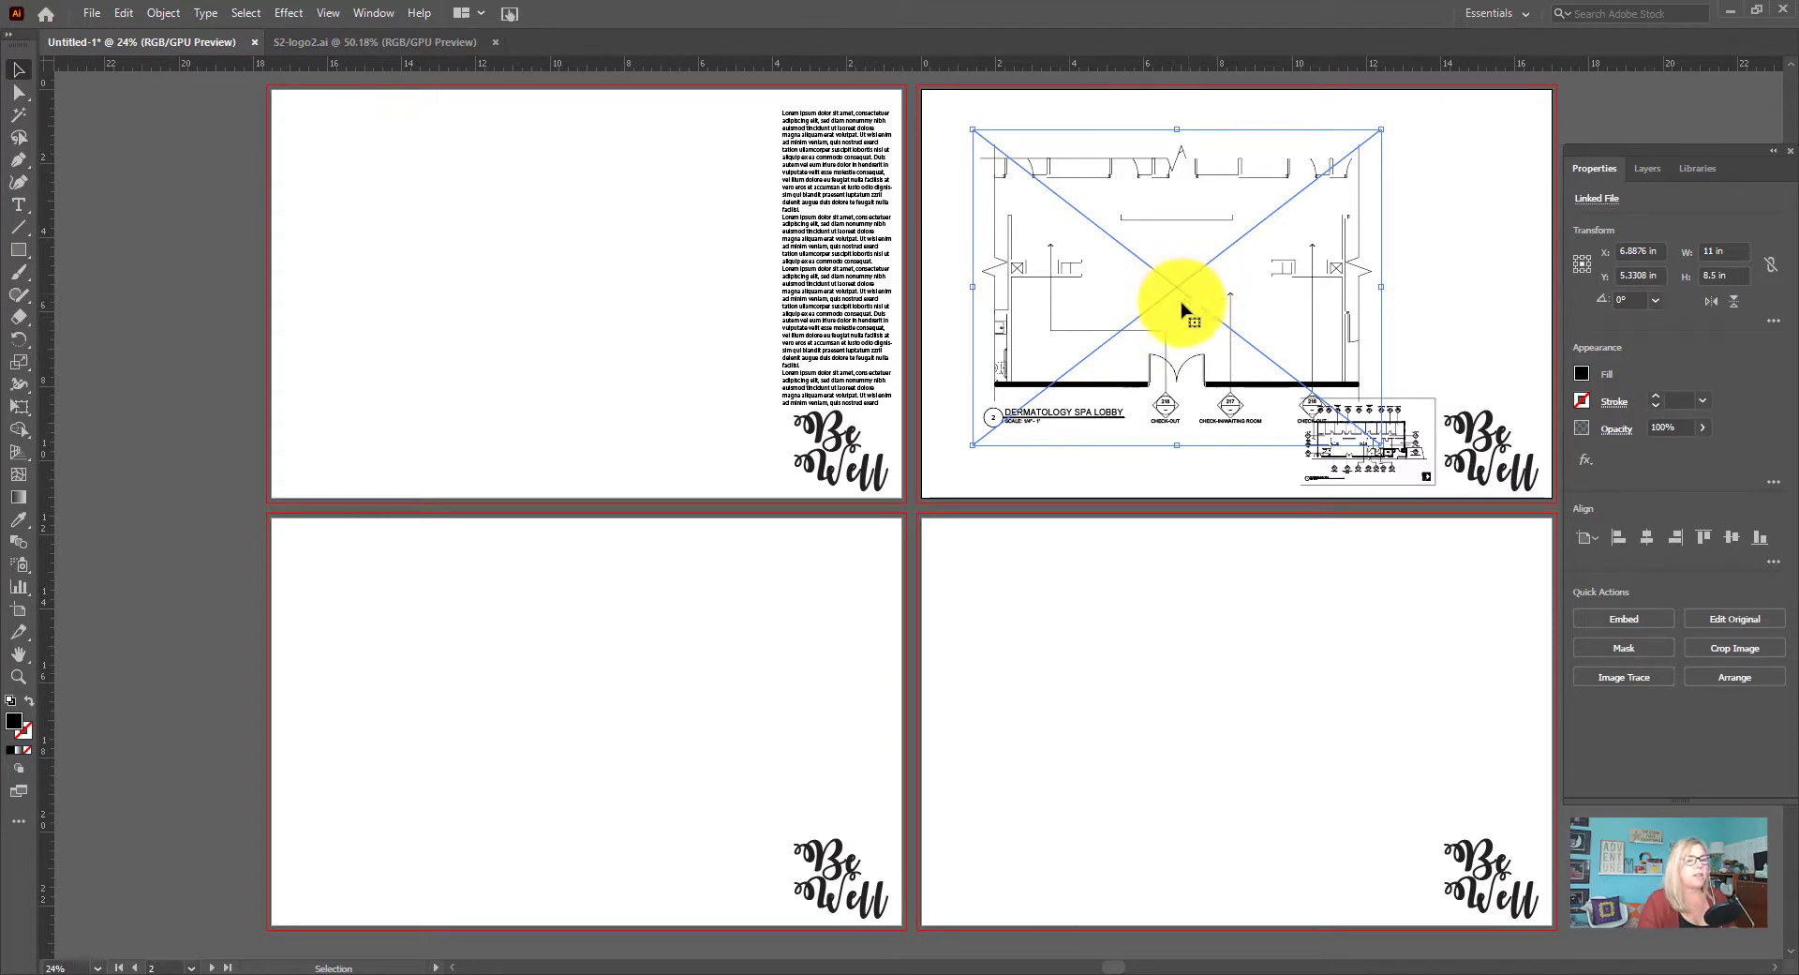
{"action": "left_click_drag", "start_coordinate": [1180, 303], "coordinate": [1152, 317]}
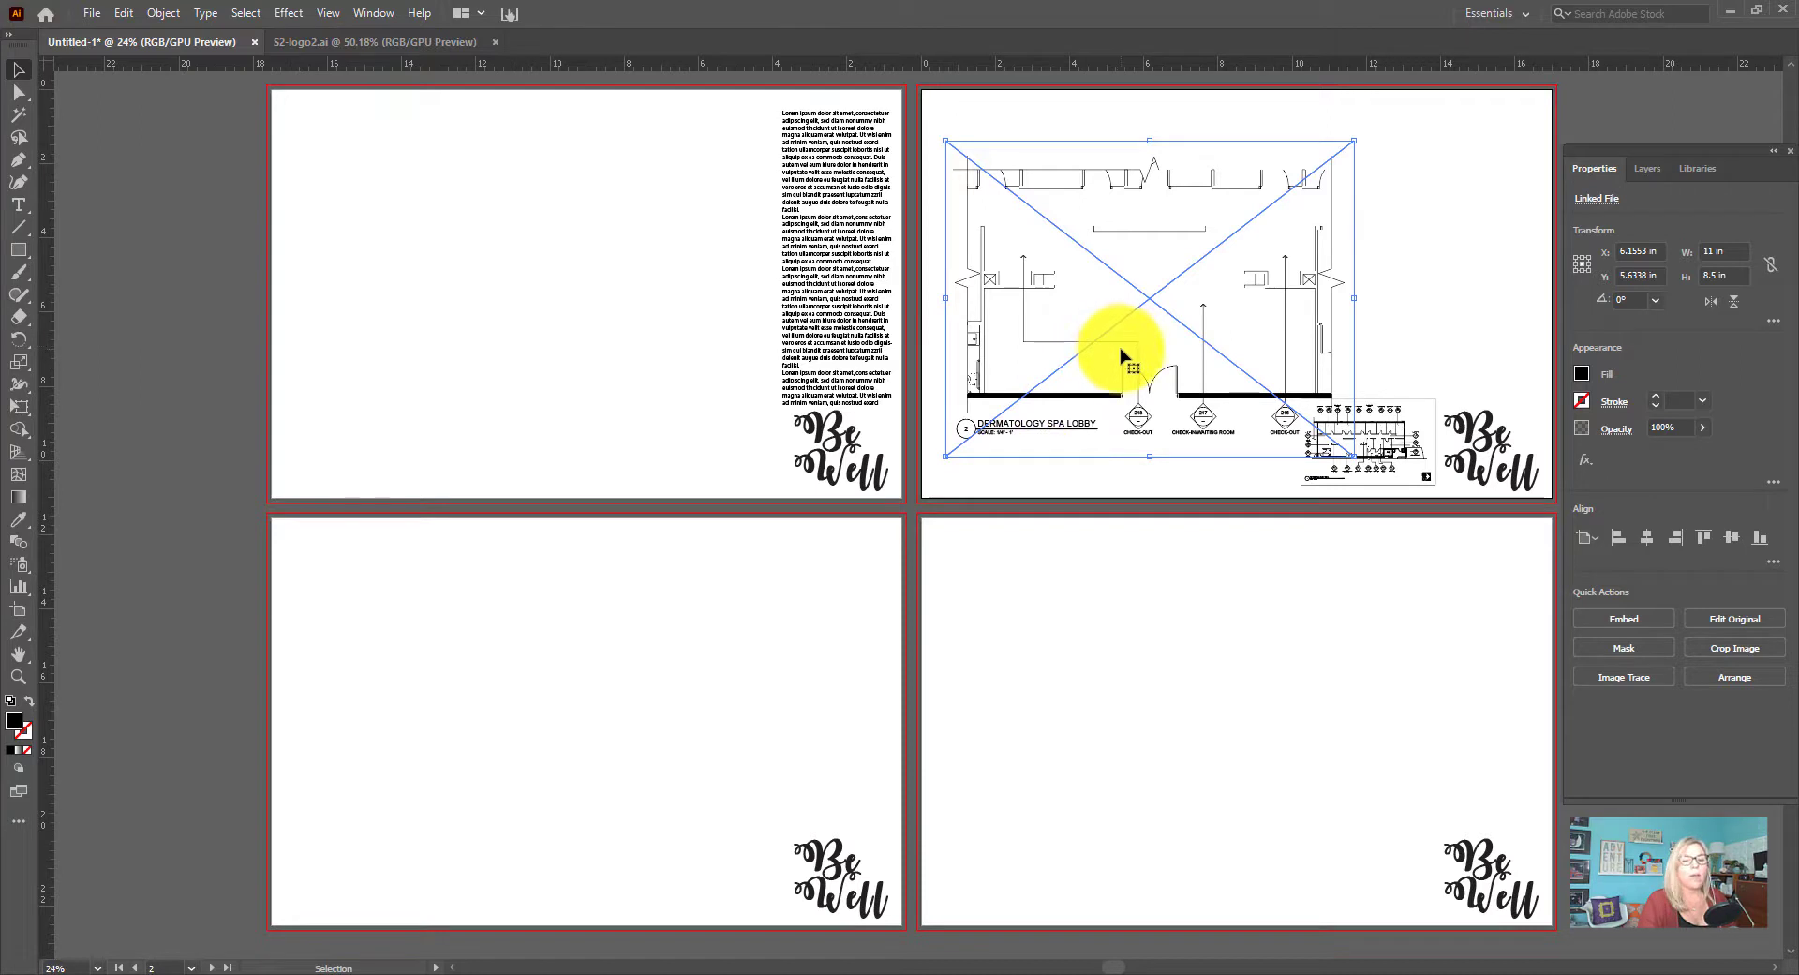
{"action": "left_click_drag", "start_coordinate": [1144, 333], "coordinate": [1162, 302]}
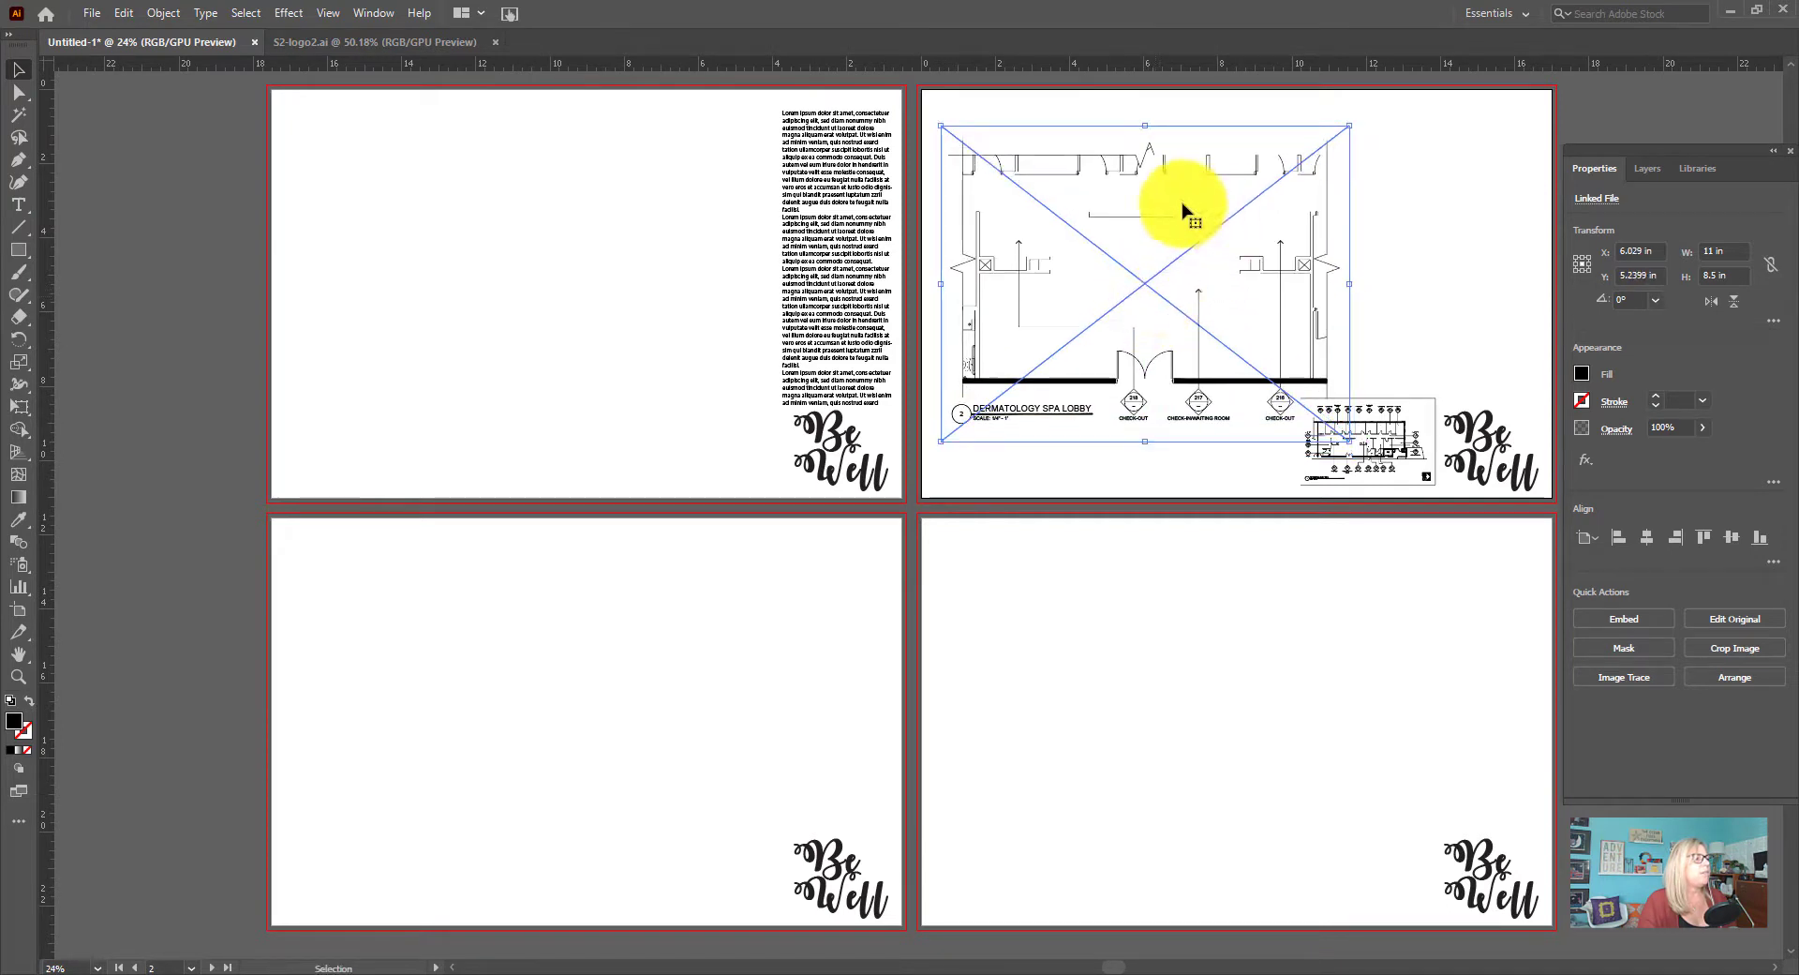
Arrange the second artboard with the lobby plan vertically centred and the suite plan above the logo, centring the logo beneath it
{"action": "left_click_drag", "start_coordinate": [1397, 453], "coordinate": [1470, 362]}
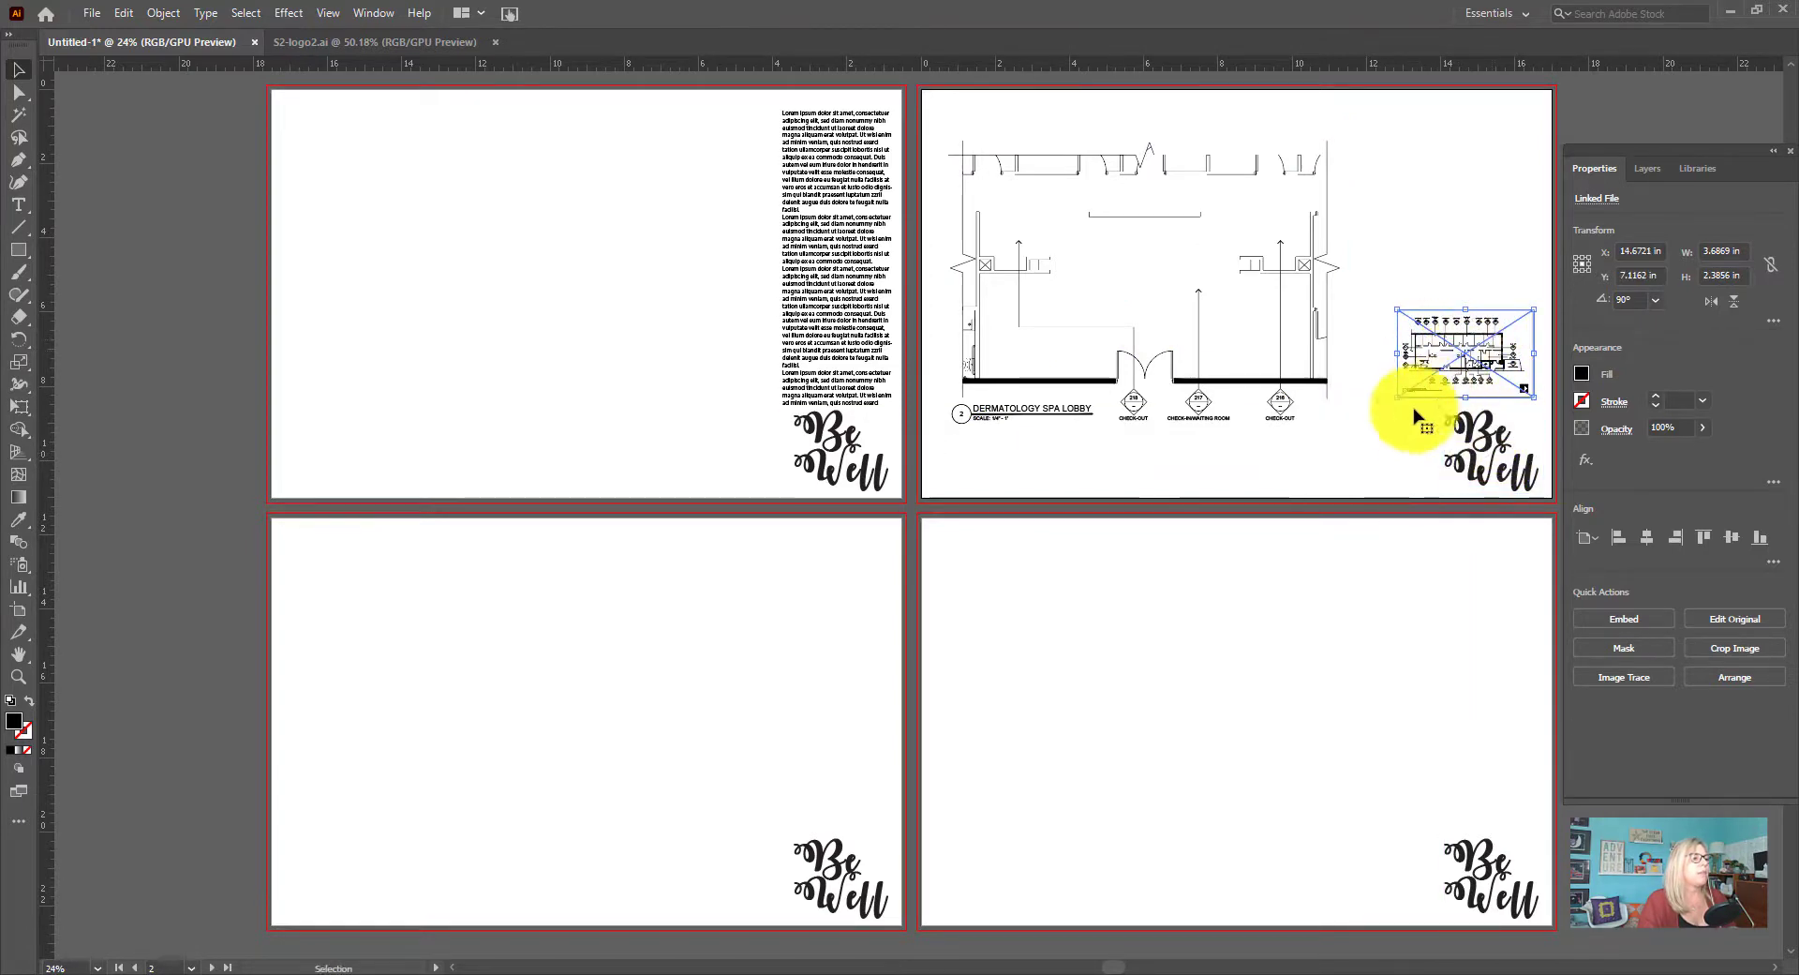
{"action": "mouse_move", "coordinate": [1260, 361]}
{"action": "left_mouse_down"}
{"action": "mouse_move", "coordinate": [1240, 341]}
{"action": "mouse_move", "coordinate": [1269, 361]}
{"action": "mouse_move", "coordinate": [1253, 353]}
{"action": "left_mouse_up"}
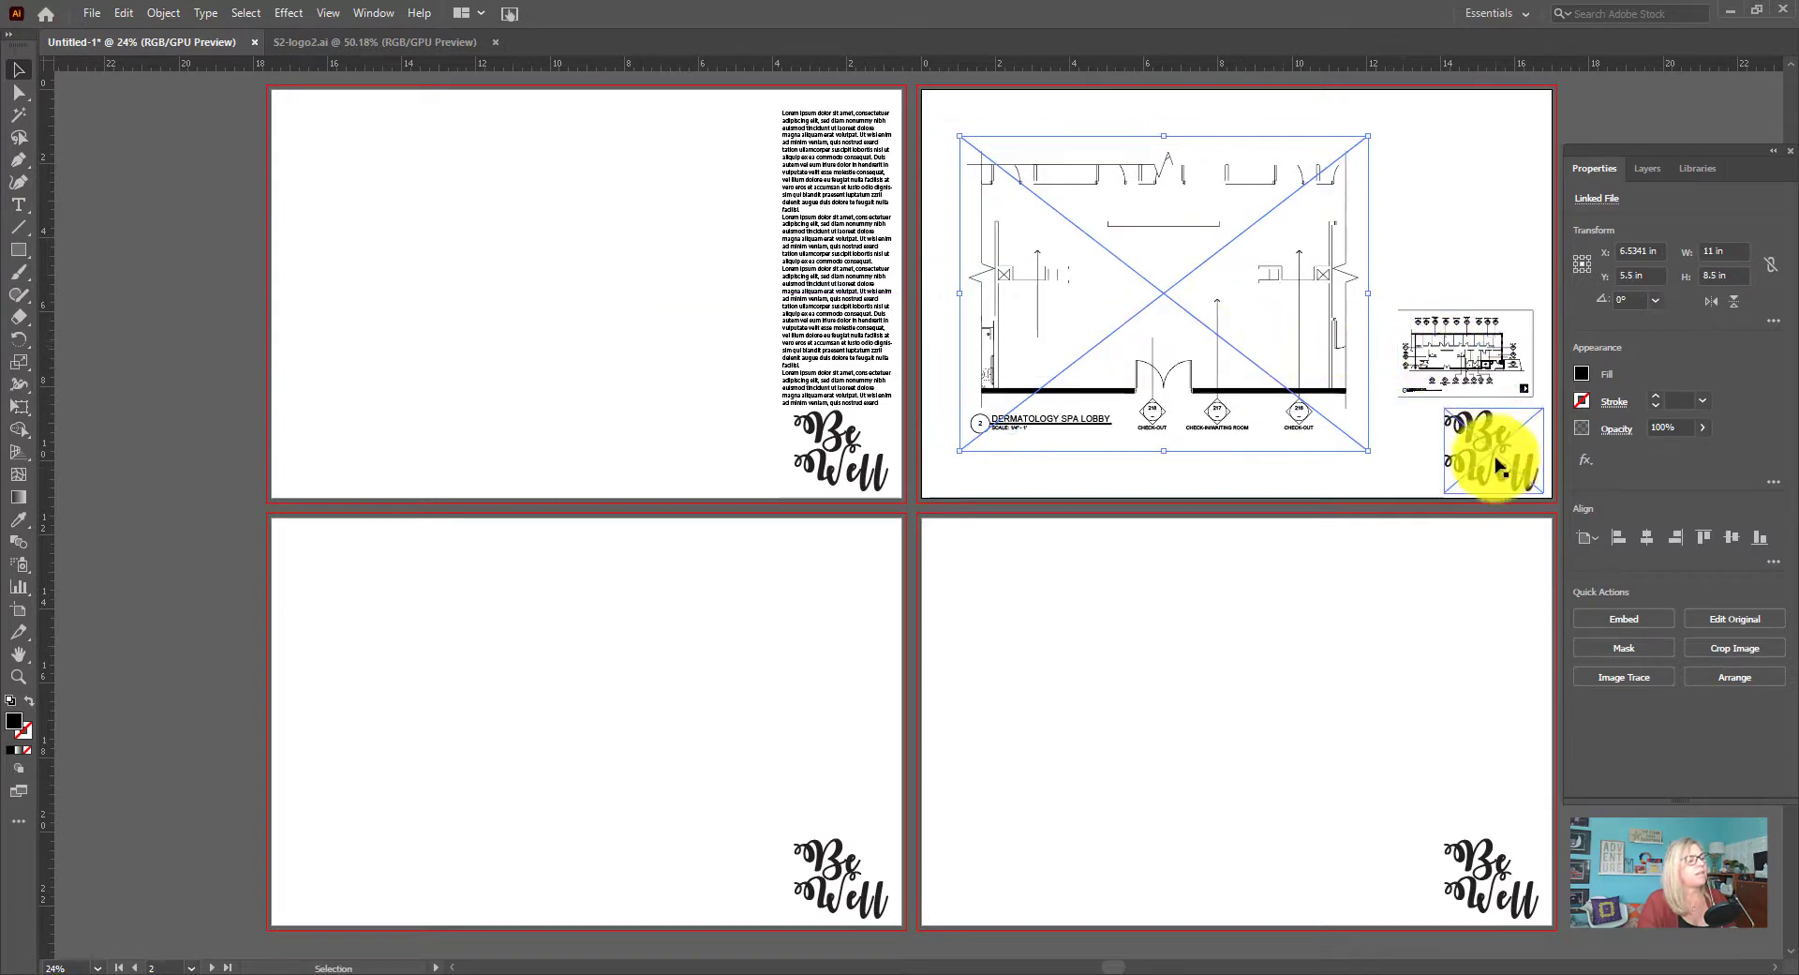
{"action": "left_click_drag", "start_coordinate": [1494, 466], "coordinate": [1468, 457]}
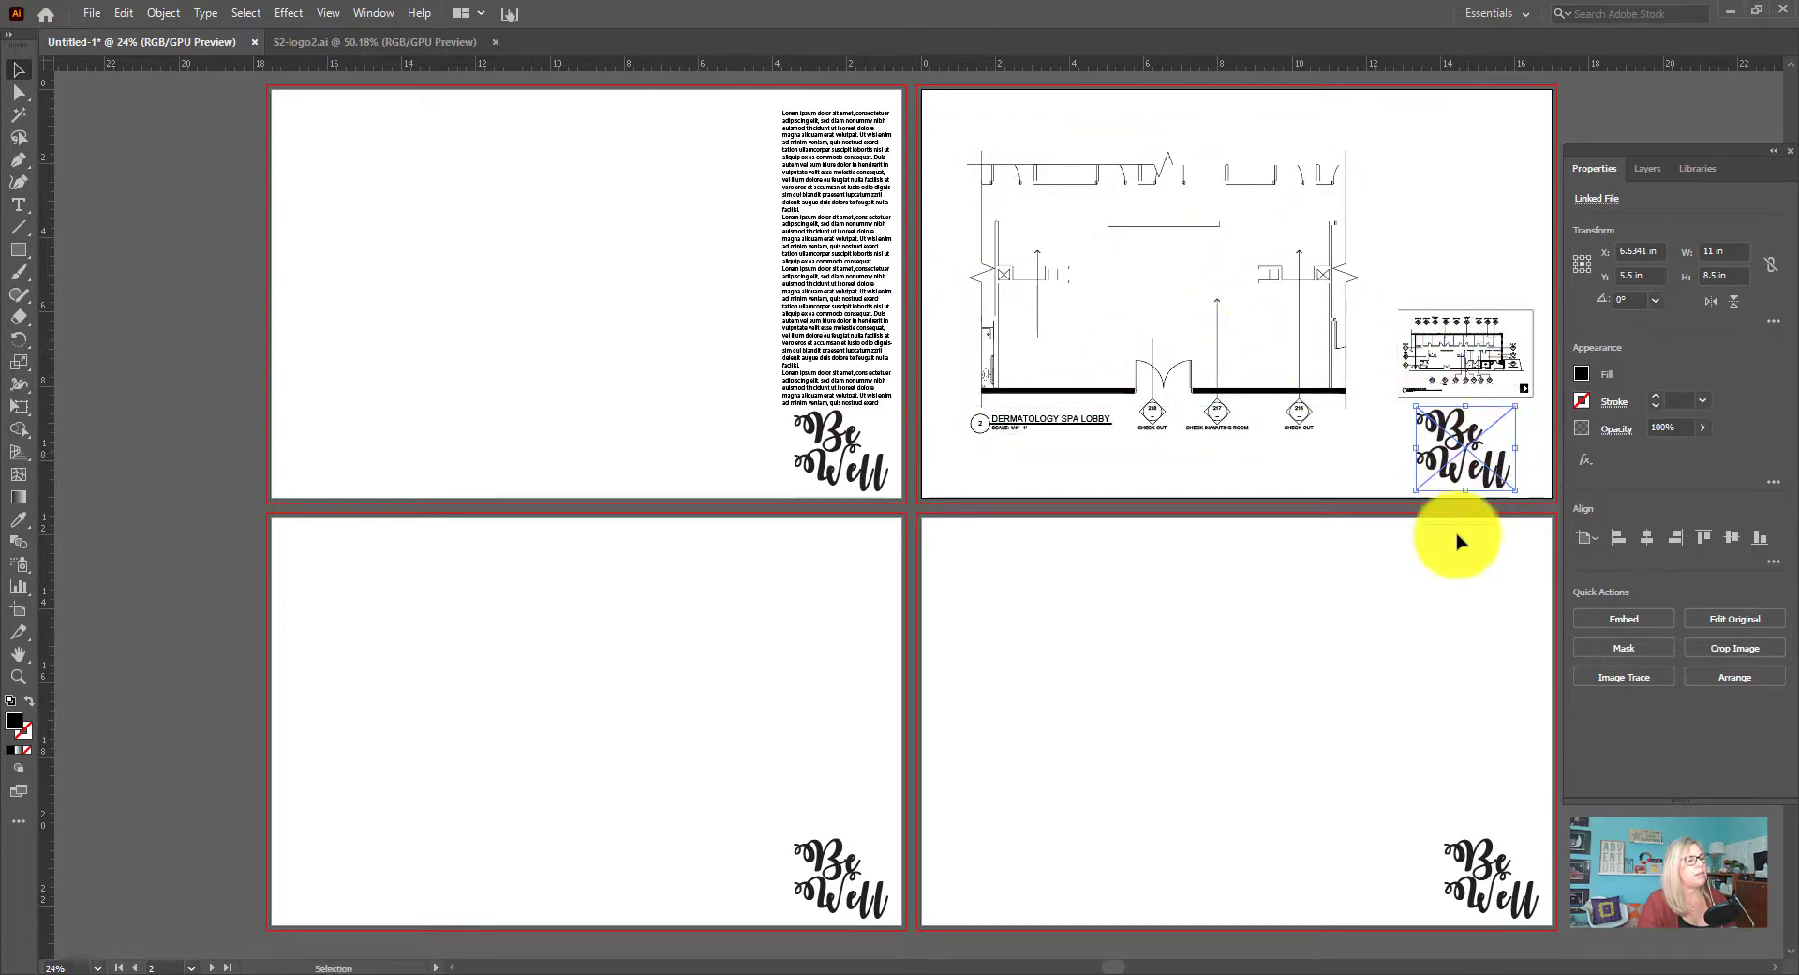
{"action": "left_click", "coordinate": [1490, 664]}
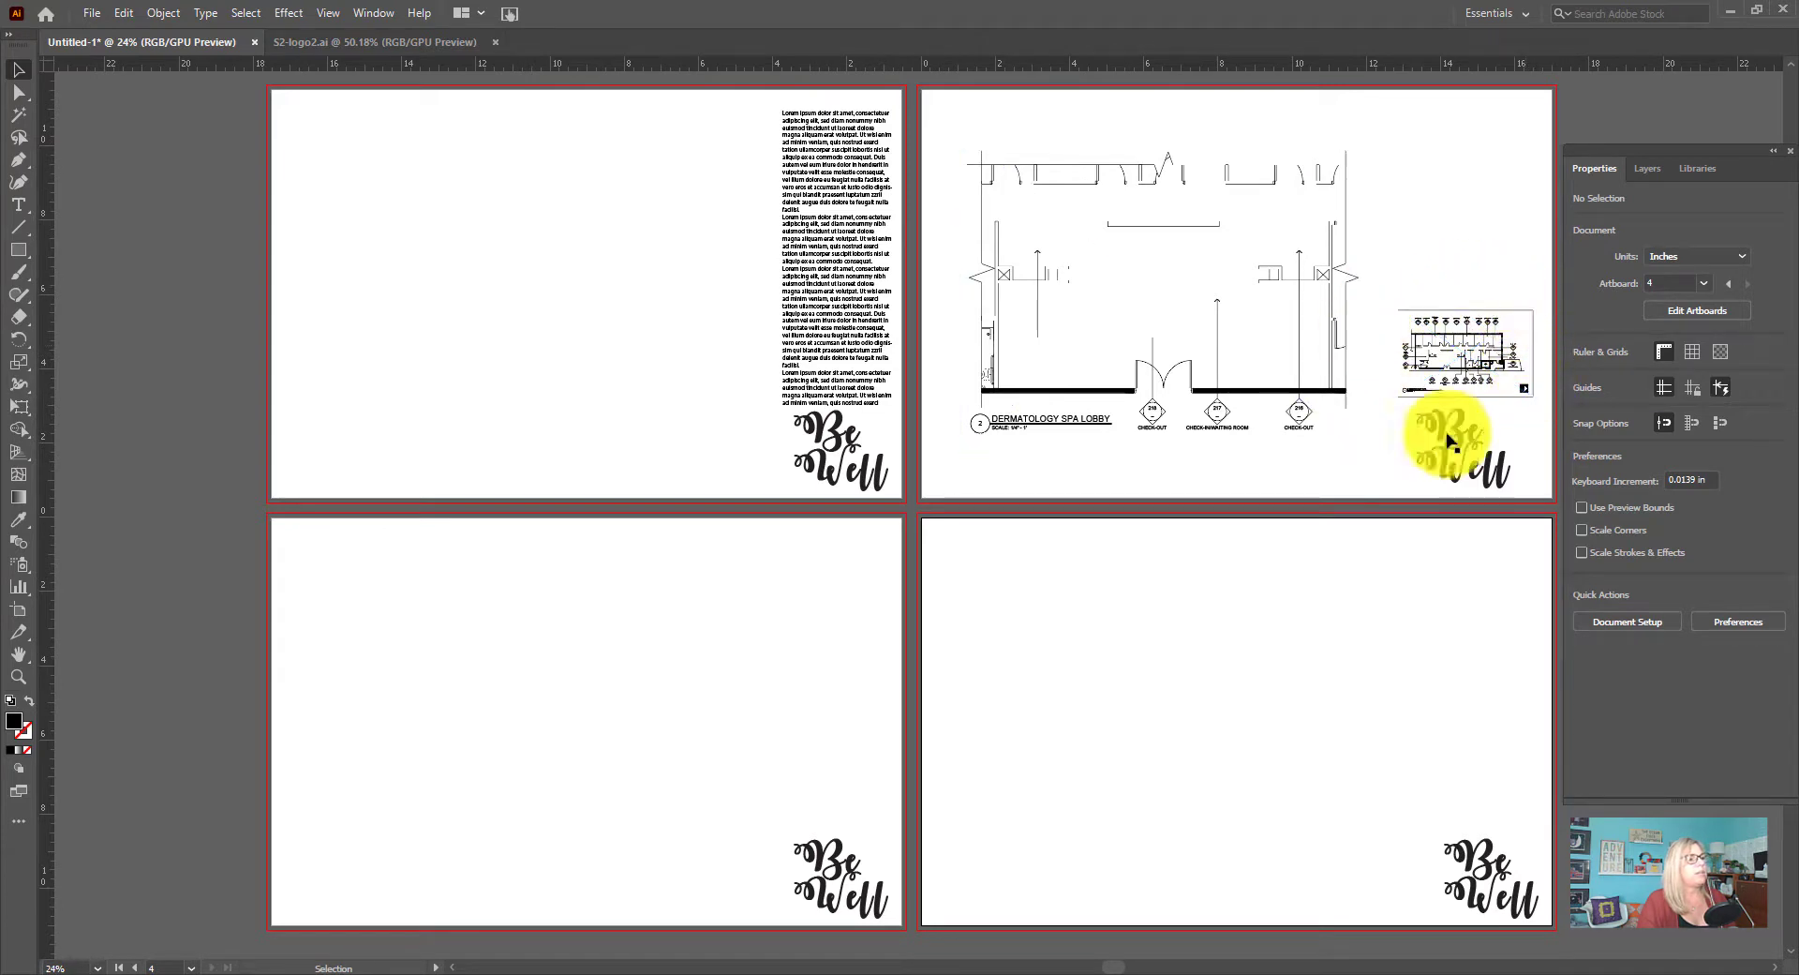
{"action": "left_click_drag", "start_coordinate": [1474, 370], "coordinate": [1473, 347]}
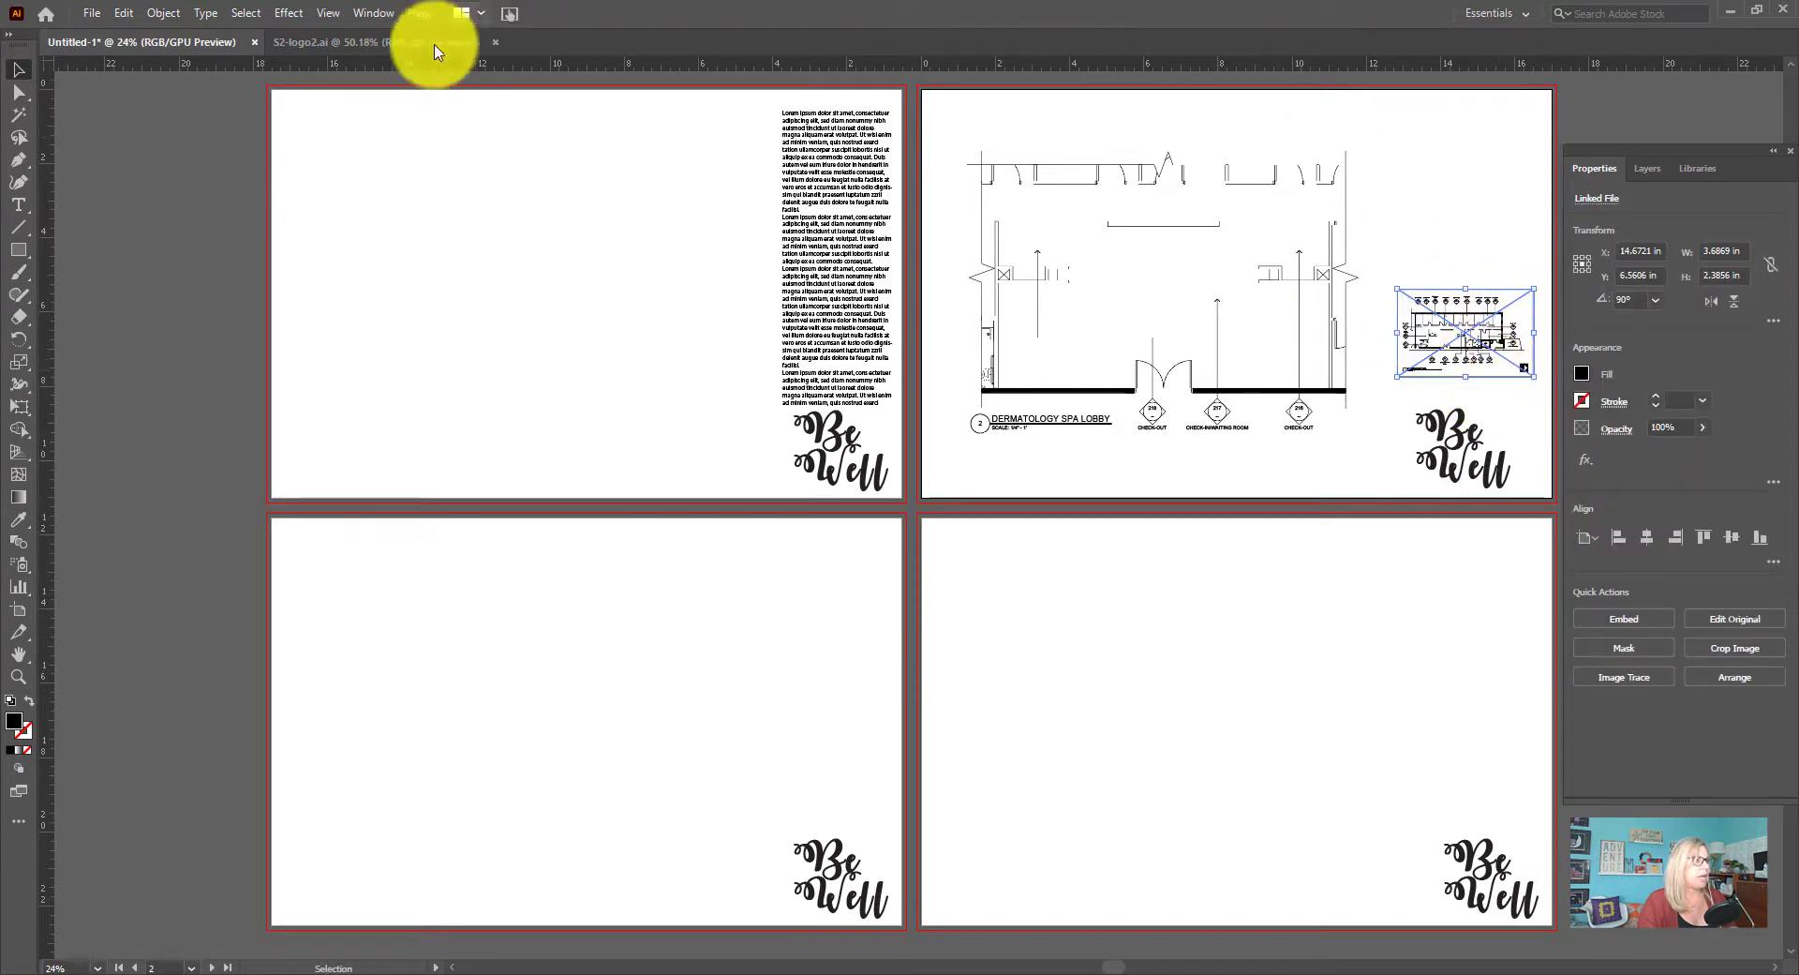
Draw an ellipse about 1.3 by 0.78 in over the lobby area of the suite plan and shift it slightly left
{"action": "left_click", "coordinate": [18, 677]}
{"action": "left_click_drag", "start_coordinate": [1472, 257], "coordinate": [1792, 881]}
{"action": "left_click_drag", "start_coordinate": [1169, 968], "coordinate": [1195, 951]}
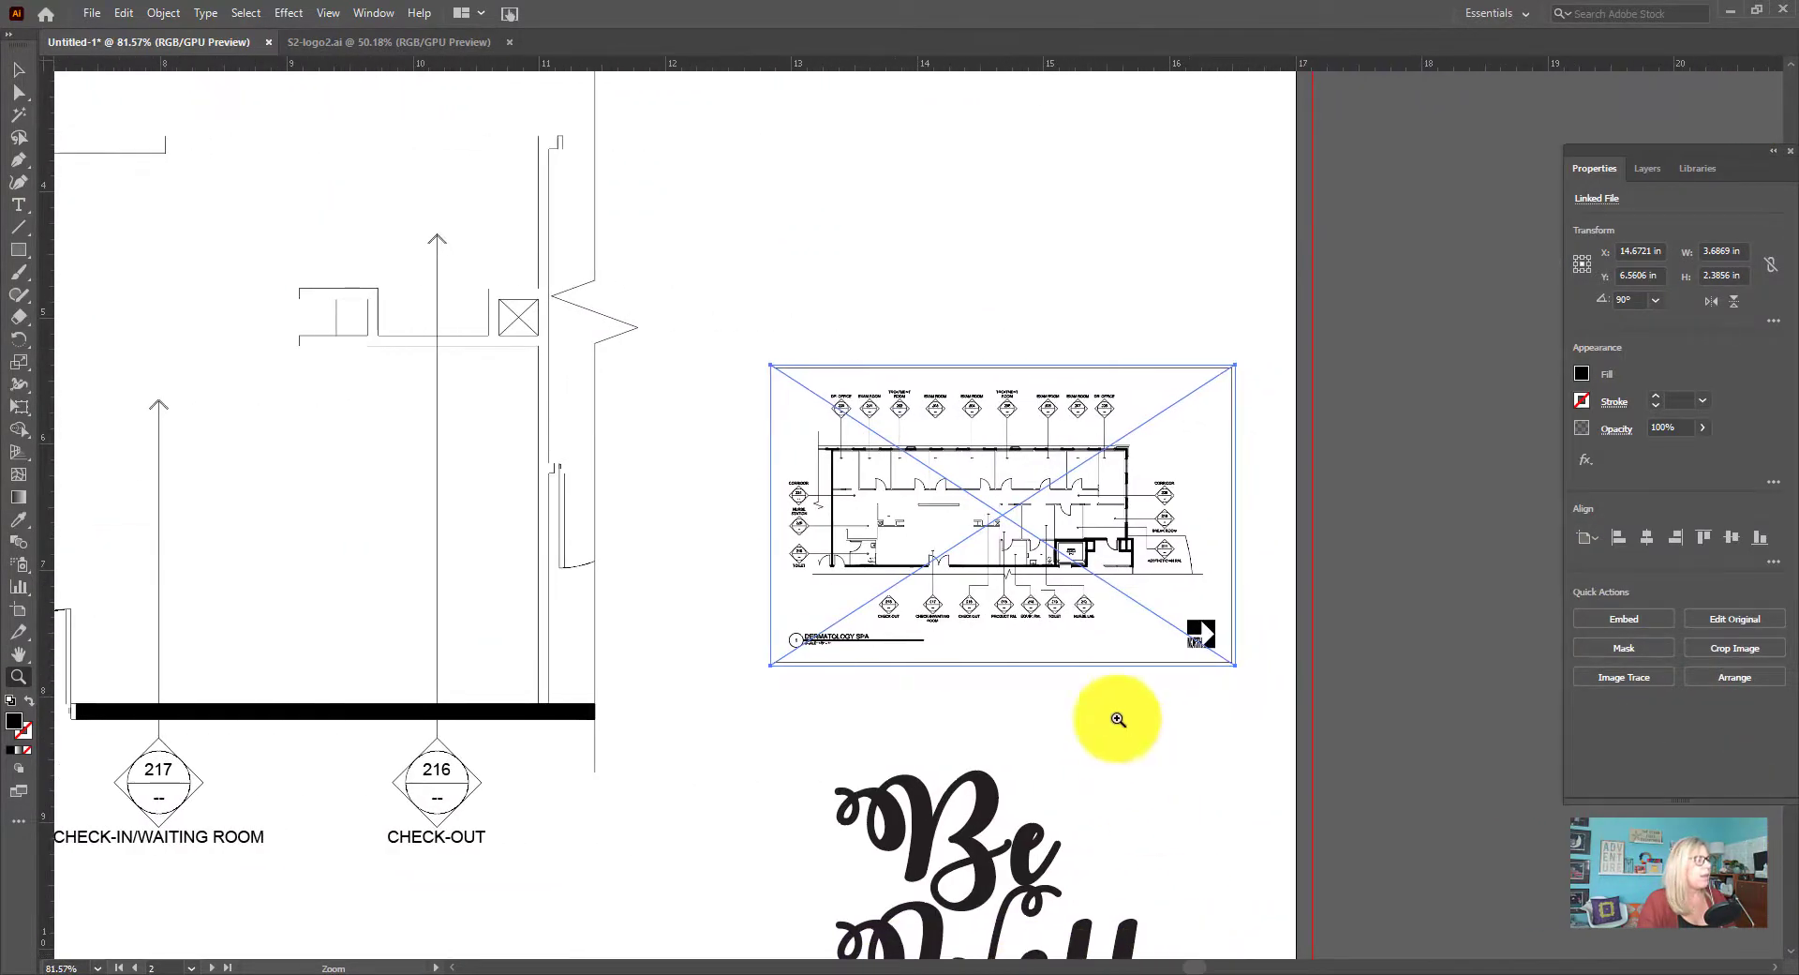
{"action": "left_click", "coordinate": [21, 251]}
{"action": "left_click", "coordinate": [103, 295]}
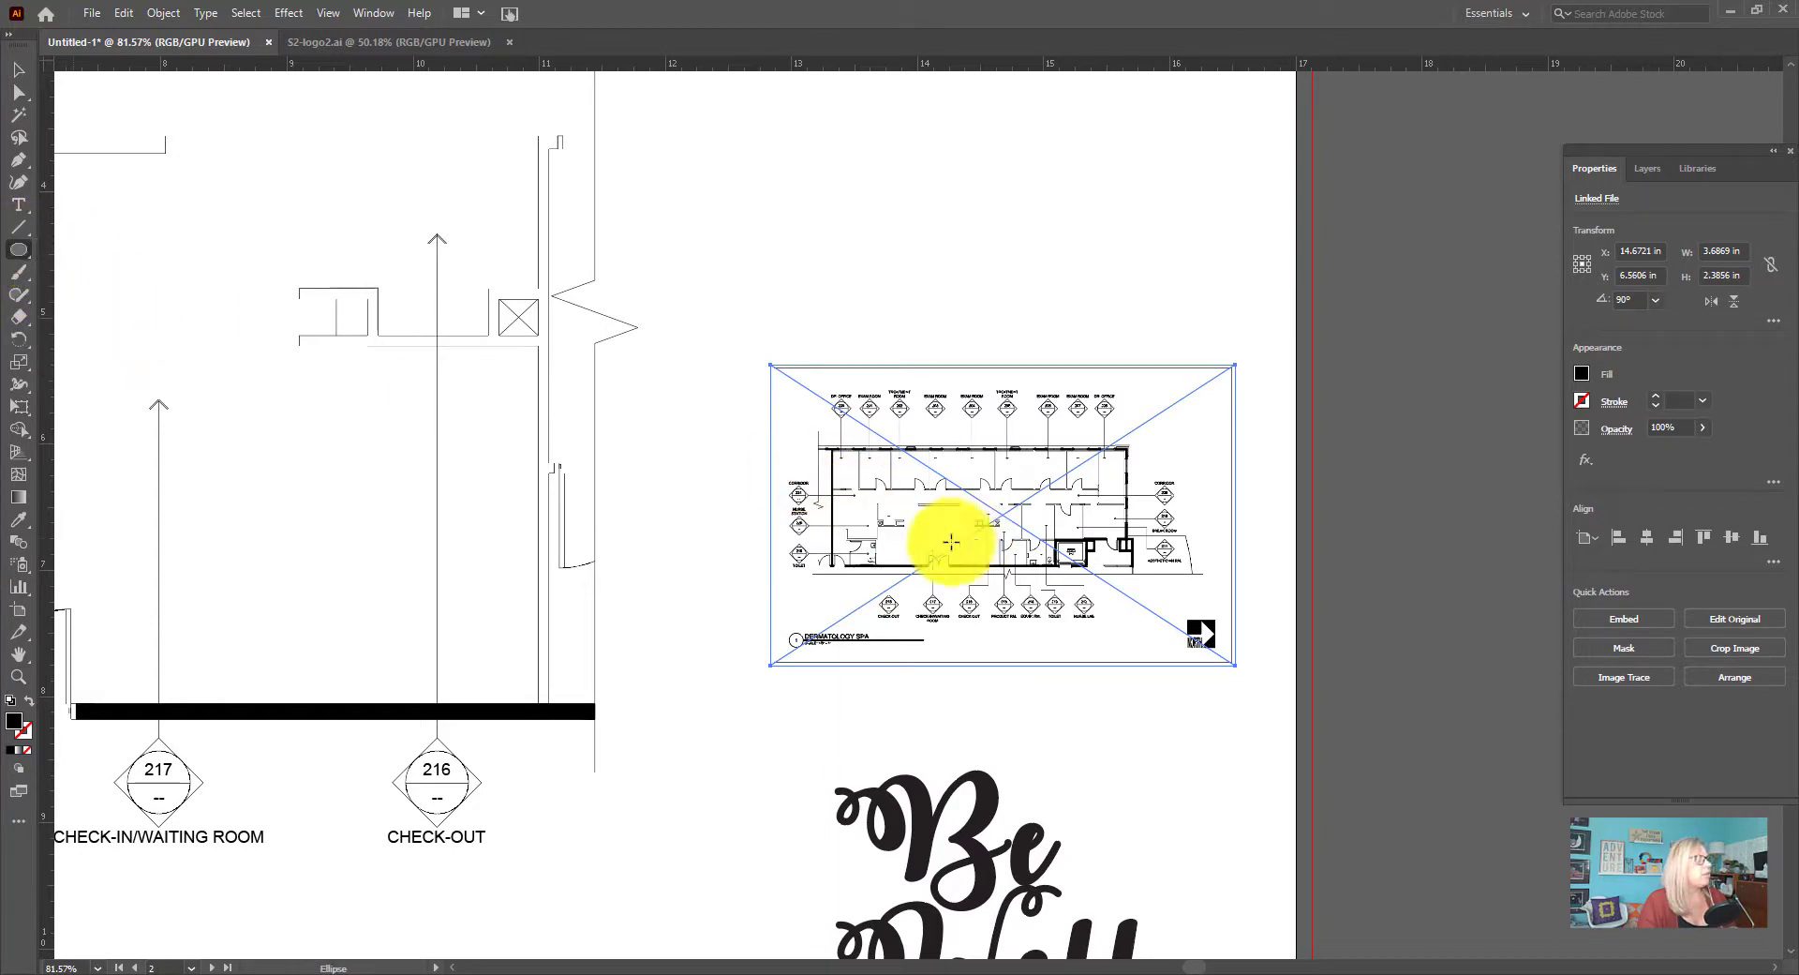
{"action": "left_click_drag", "start_coordinate": [872, 492], "coordinate": [1034, 590]}
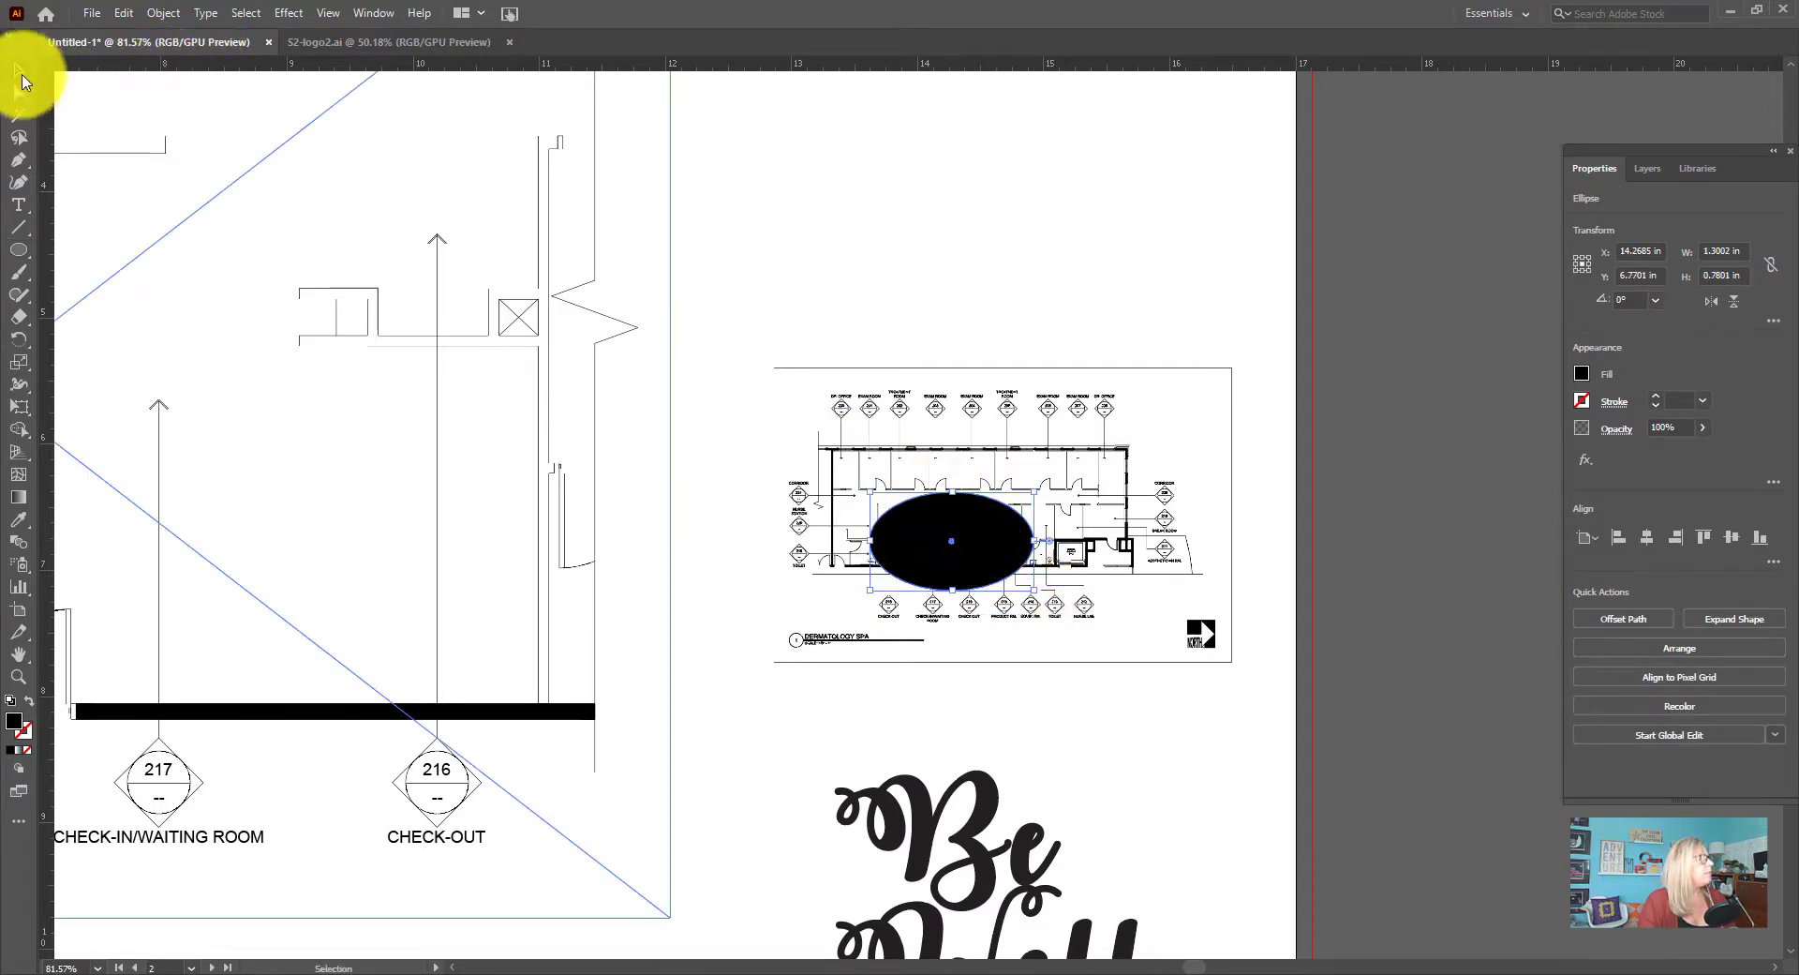
{"action": "left_click", "coordinate": [19, 70]}
{"action": "left_click_drag", "start_coordinate": [946, 515], "coordinate": [929, 510]}
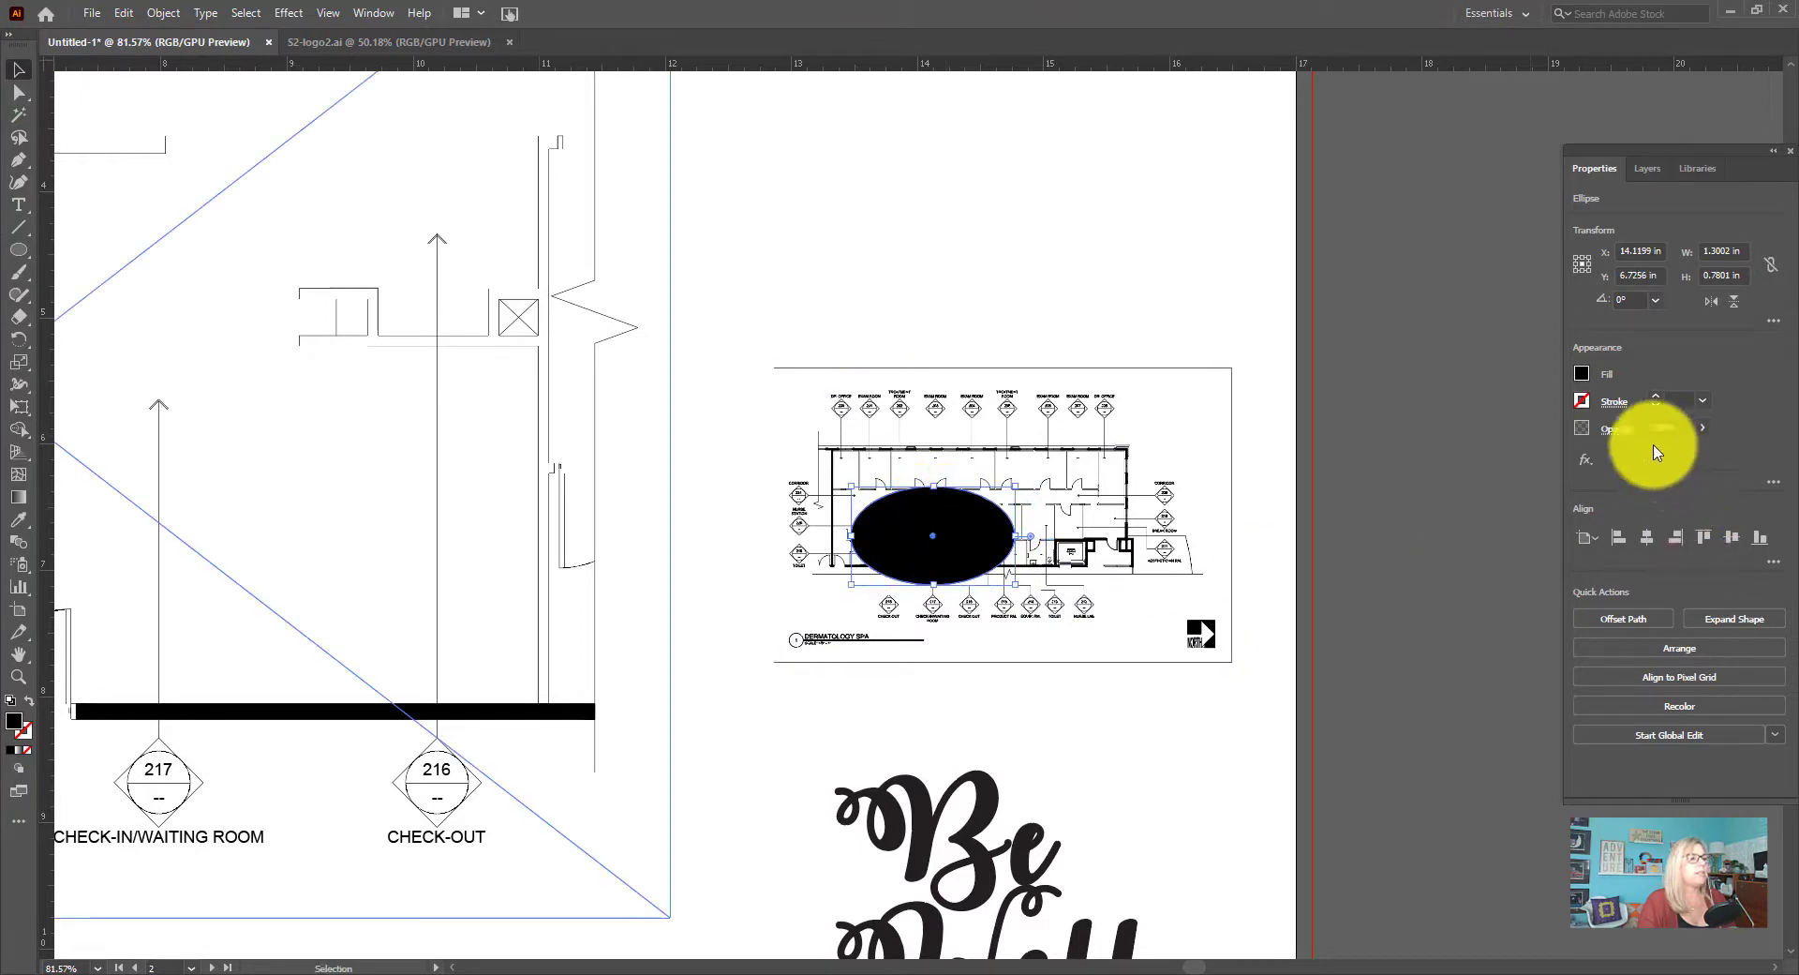
Fill the ellipse over the lobby area with orange at 42% opacity and nudge it slightly upward on the suite plan
{"action": "left_click", "coordinate": [1581, 374]}
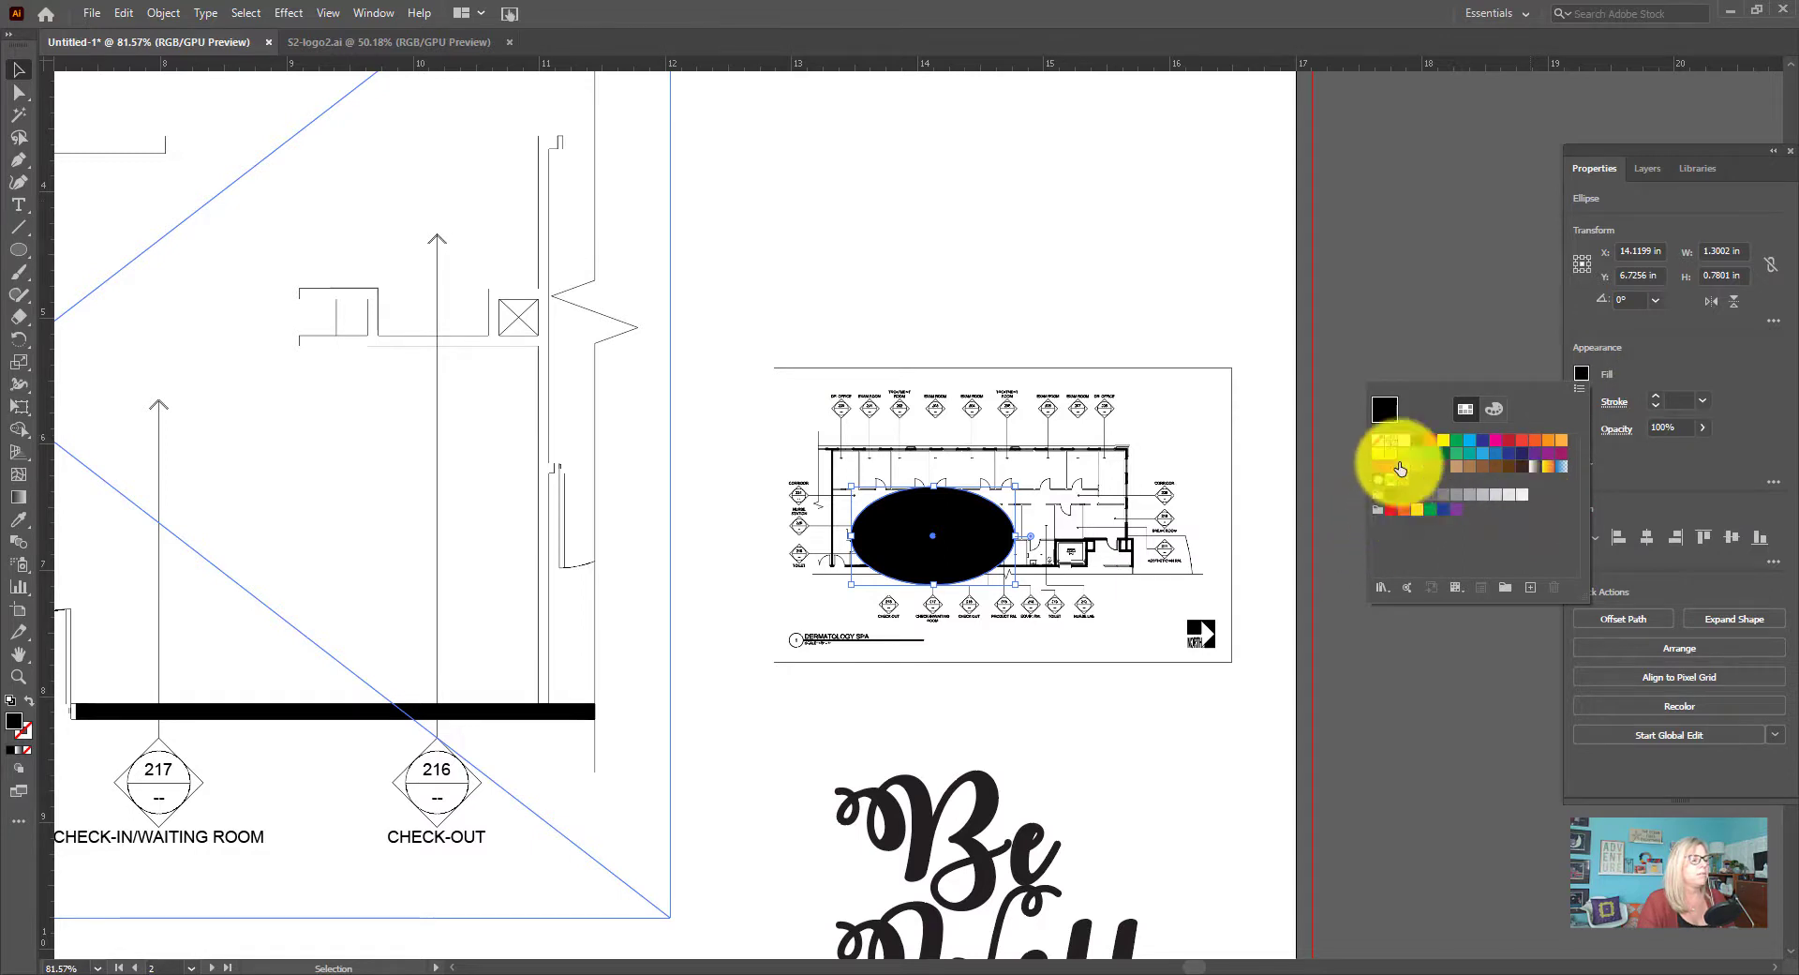
{"action": "left_click", "coordinate": [1549, 440]}
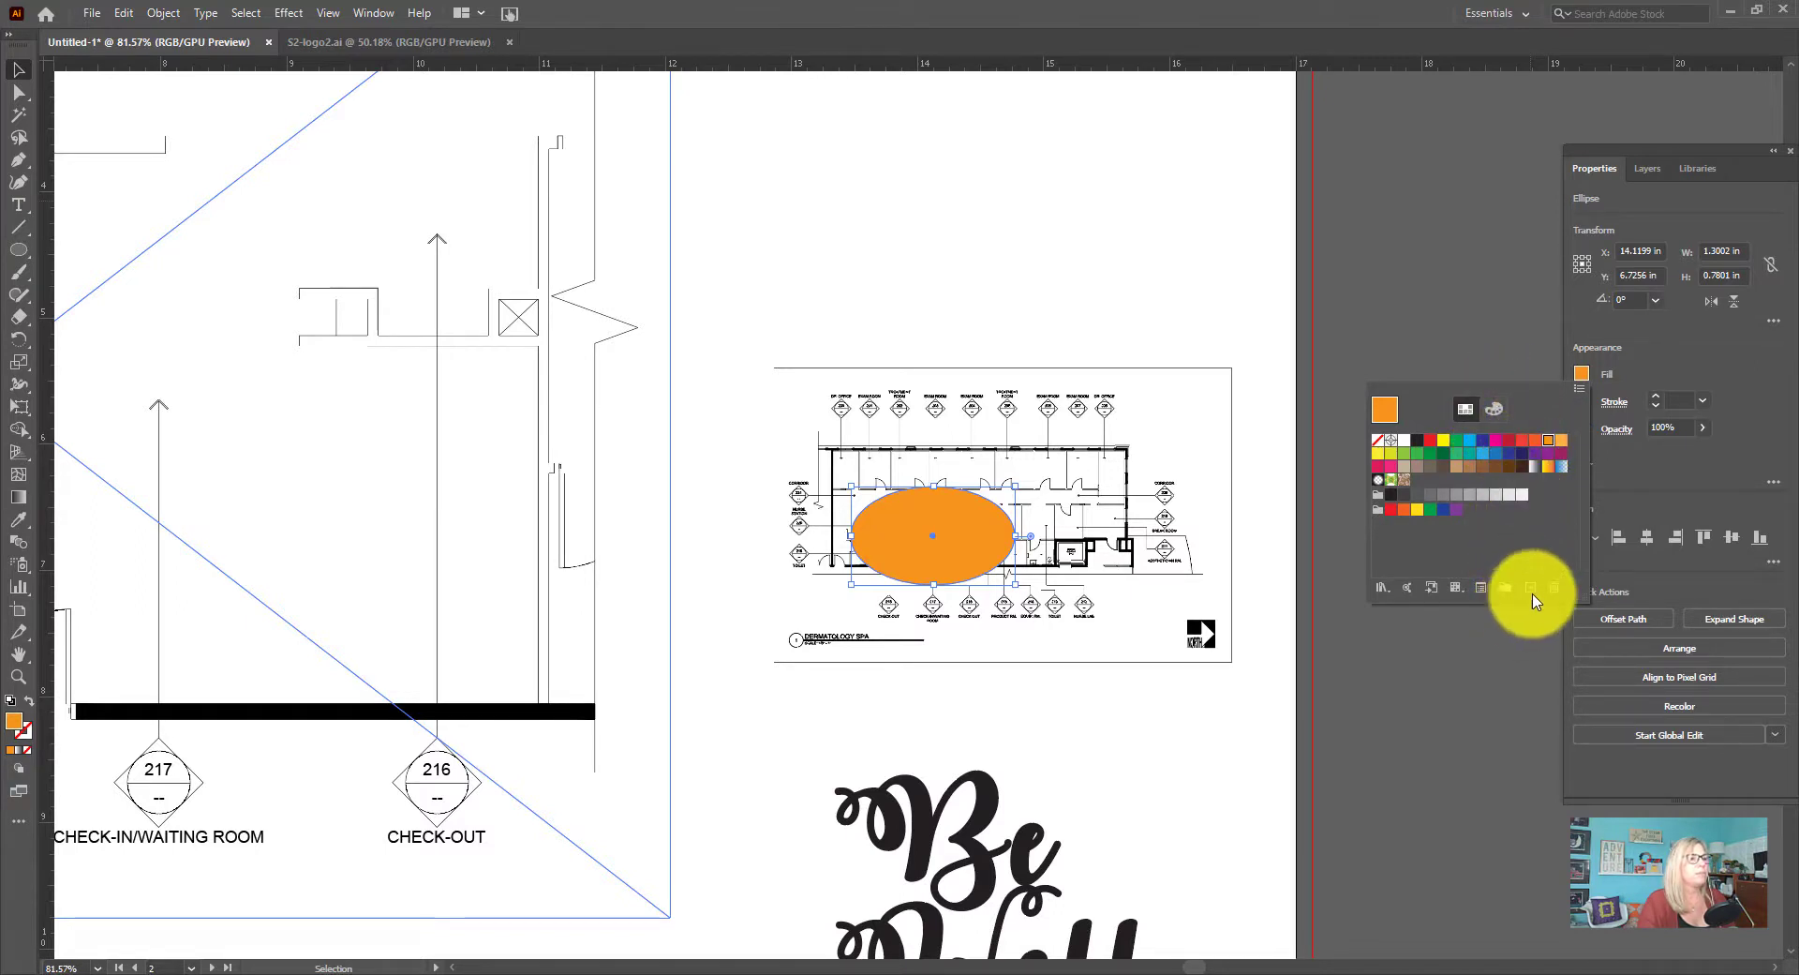
{"action": "left_click", "coordinate": [1702, 430]}
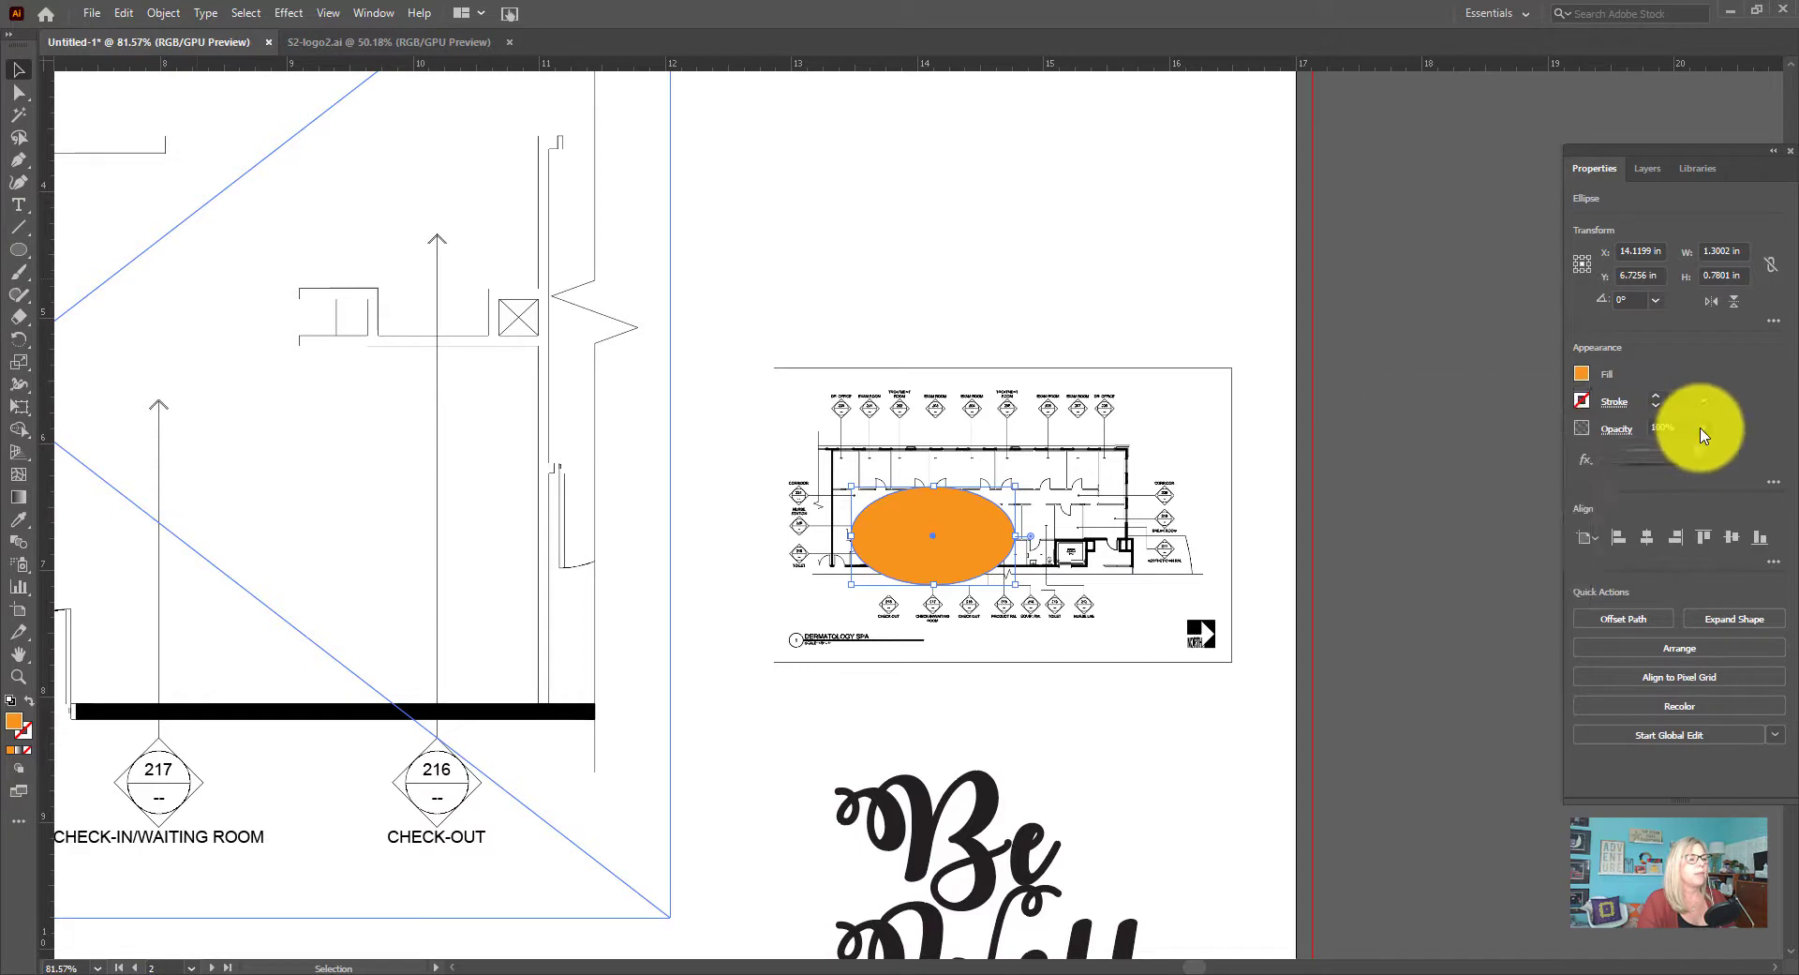
{"action": "left_click_drag", "start_coordinate": [1698, 456], "coordinate": [1660, 456]}
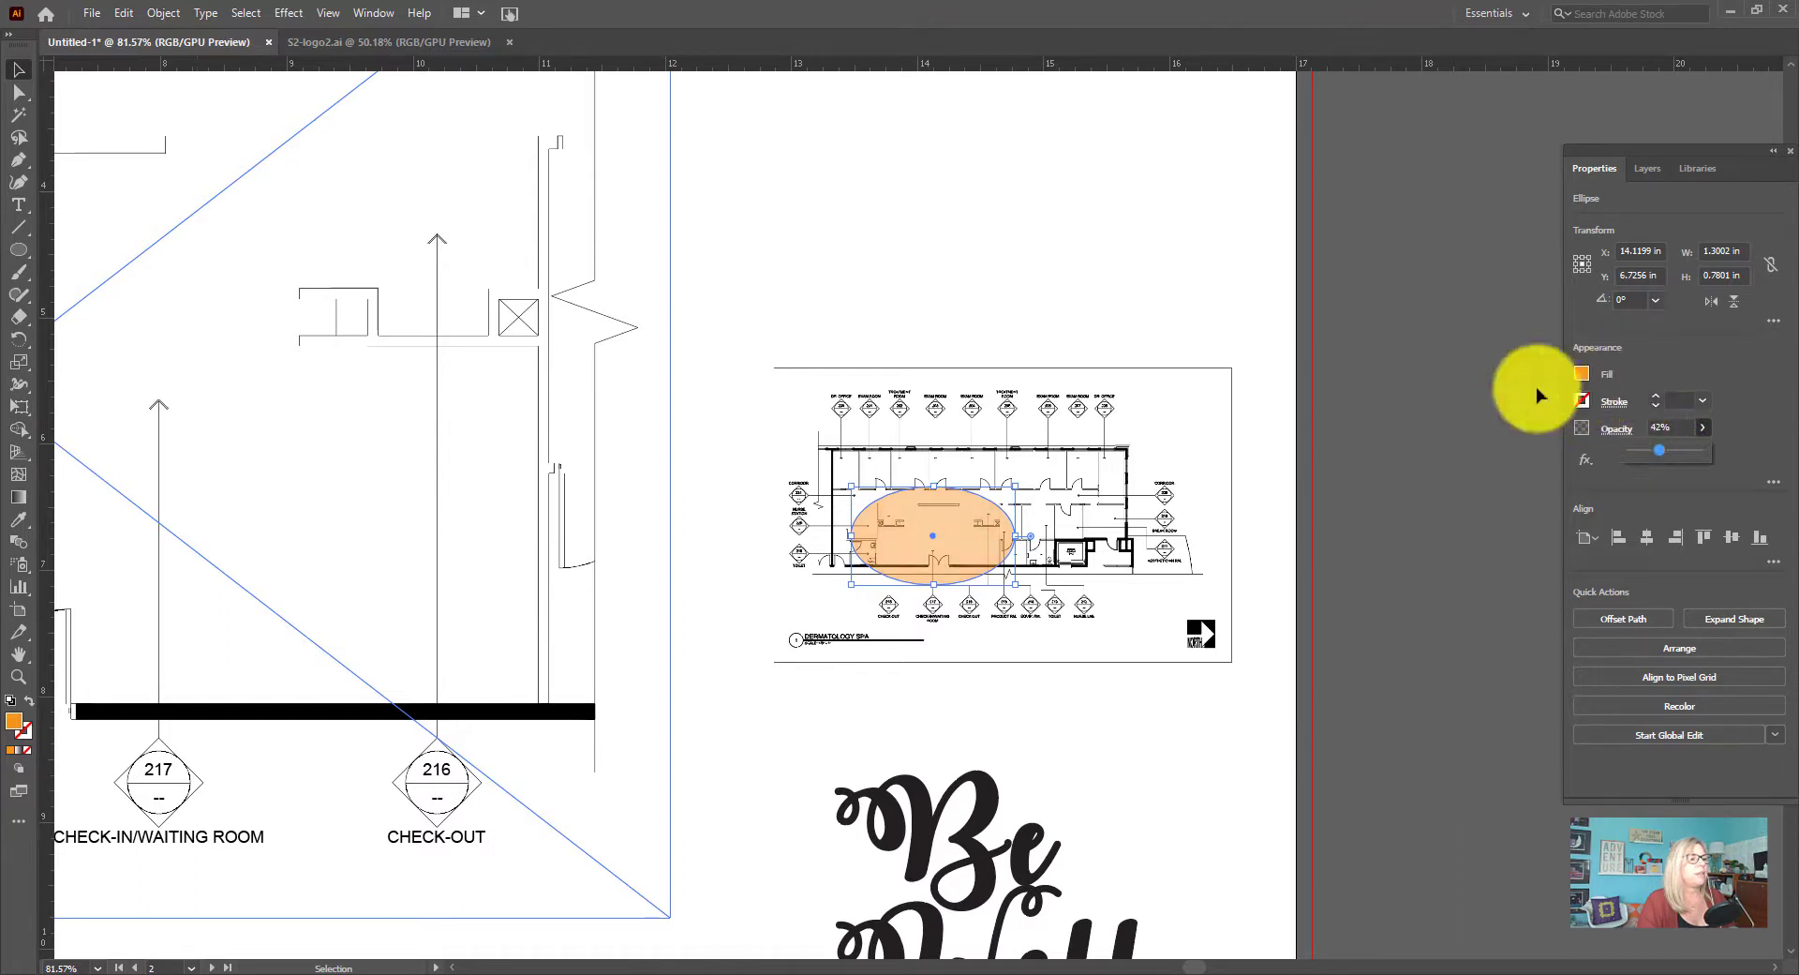
{"action": "left_click", "coordinate": [1263, 466]}
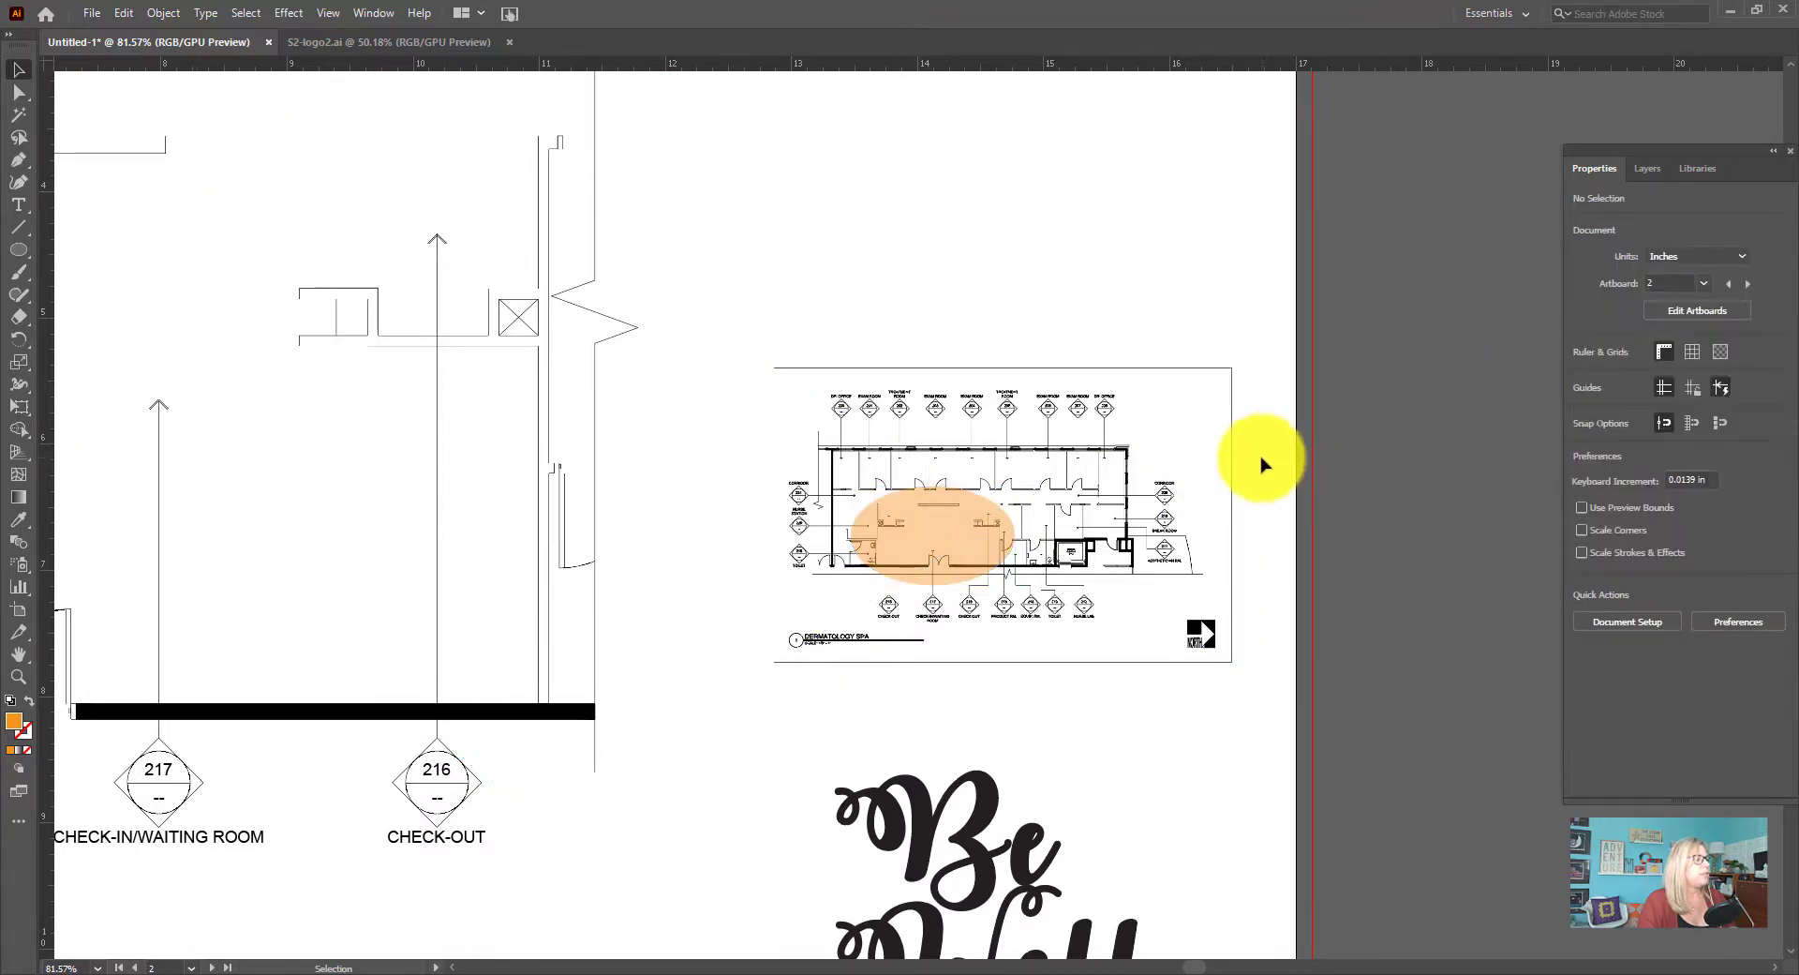
{"action": "left_click_drag", "start_coordinate": [967, 532], "coordinate": [966, 531]}
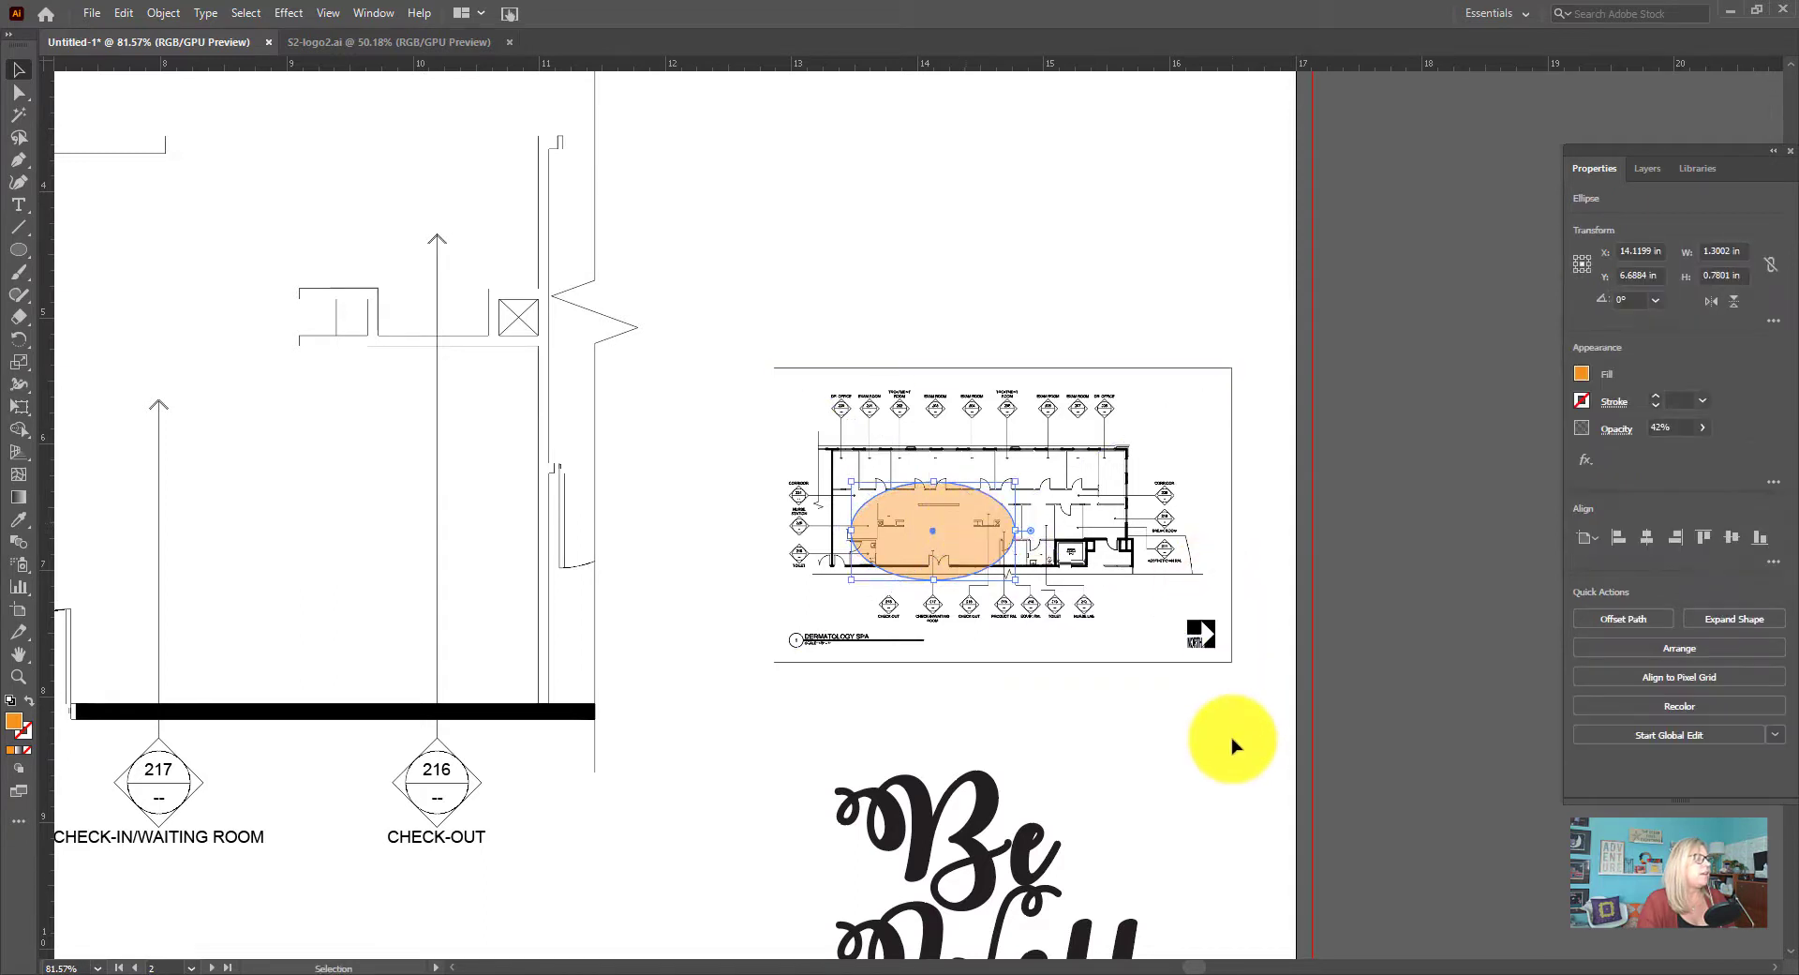
{"action": "left_click", "coordinate": [1261, 759]}
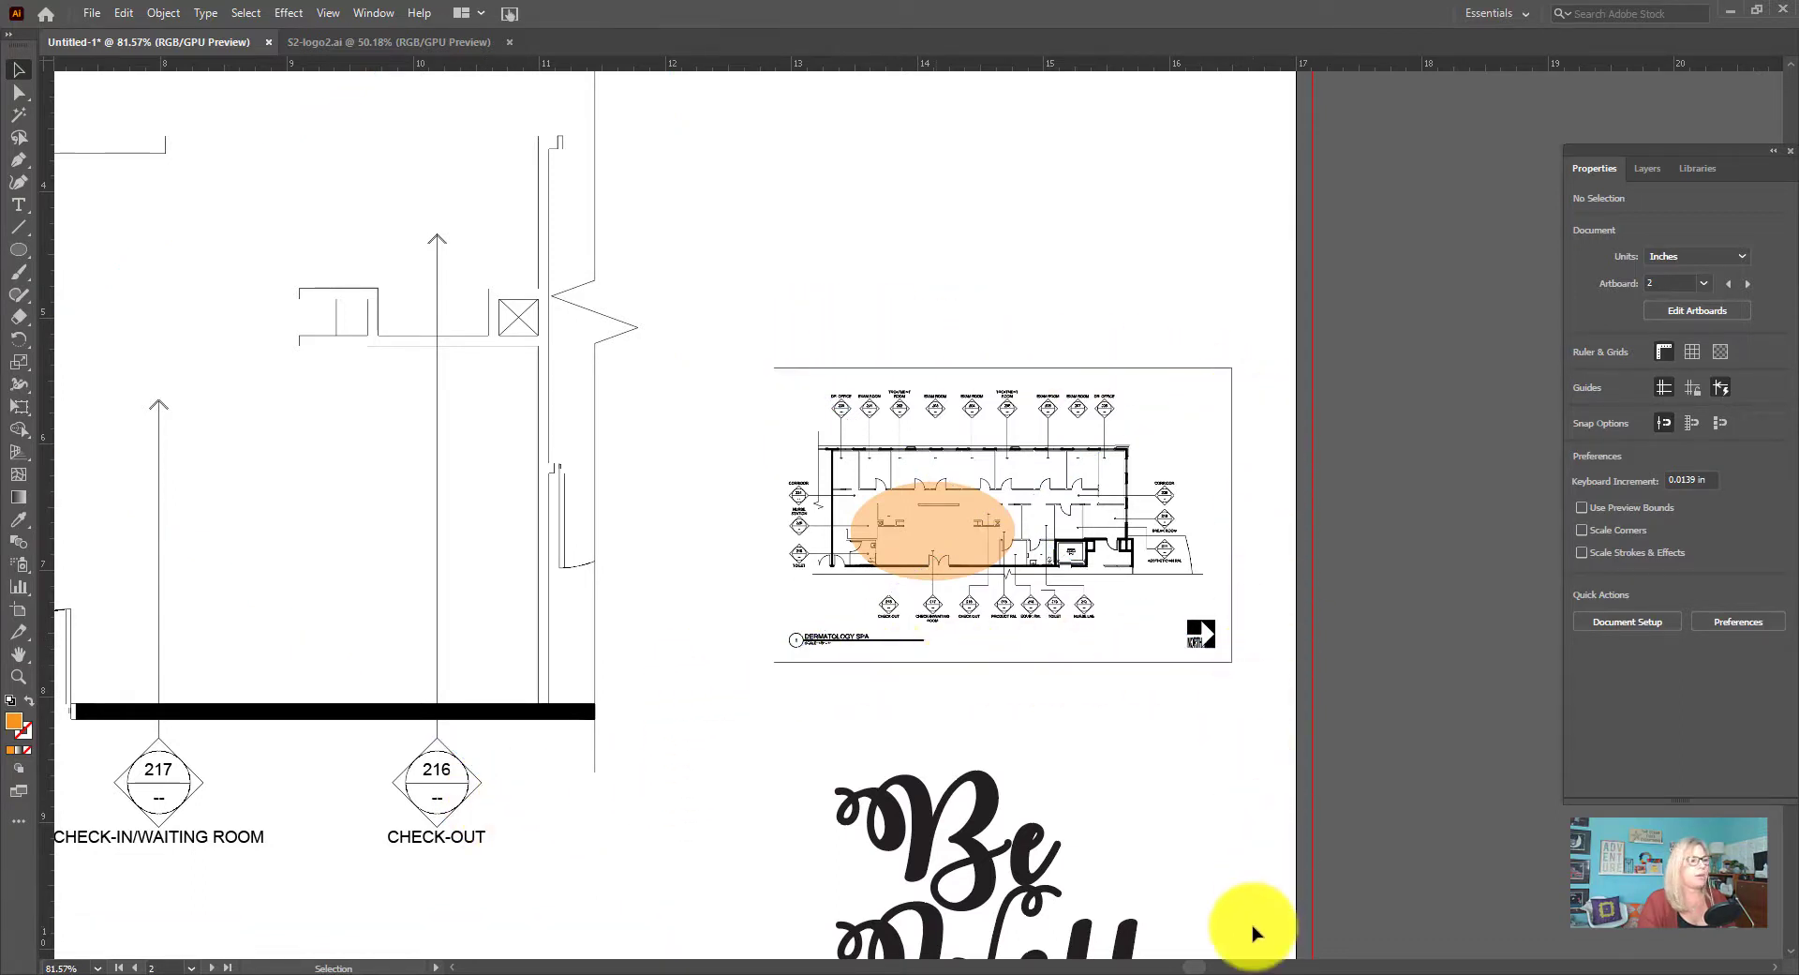
Move the lobby plan up on the second artboard to free space beneath it
{"action": "left_click", "coordinate": [1080, 553]}
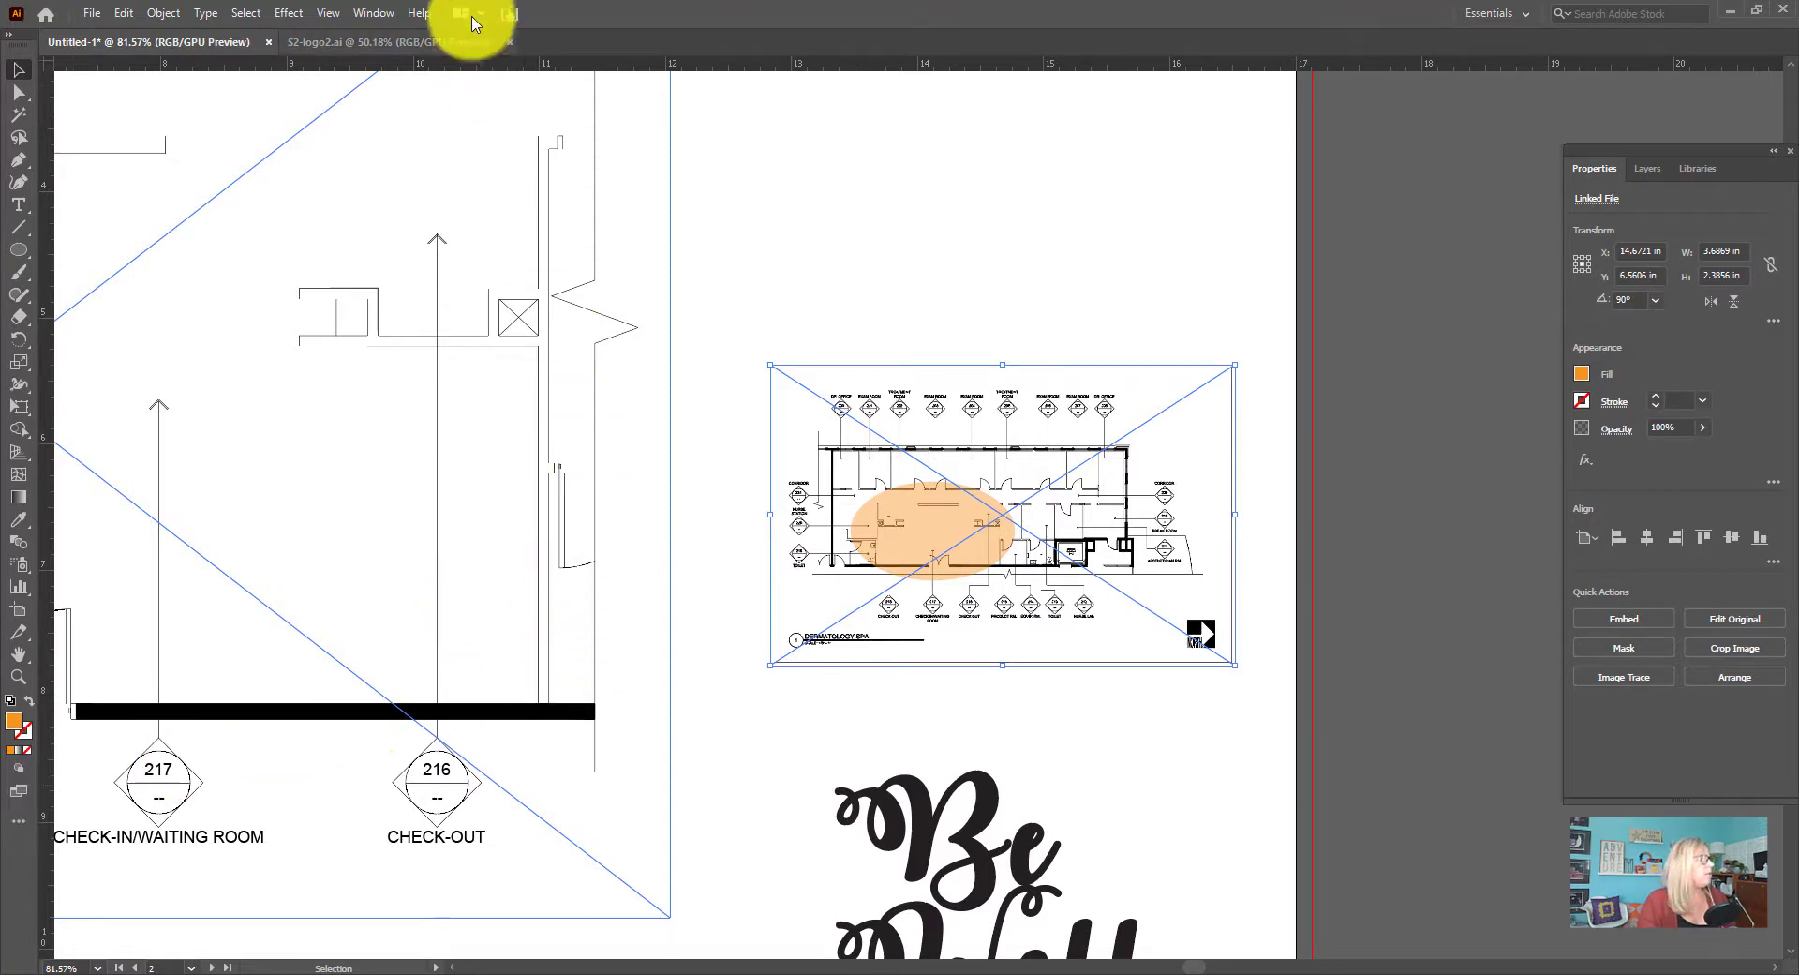
{"action": "left_click", "coordinate": [328, 13]}
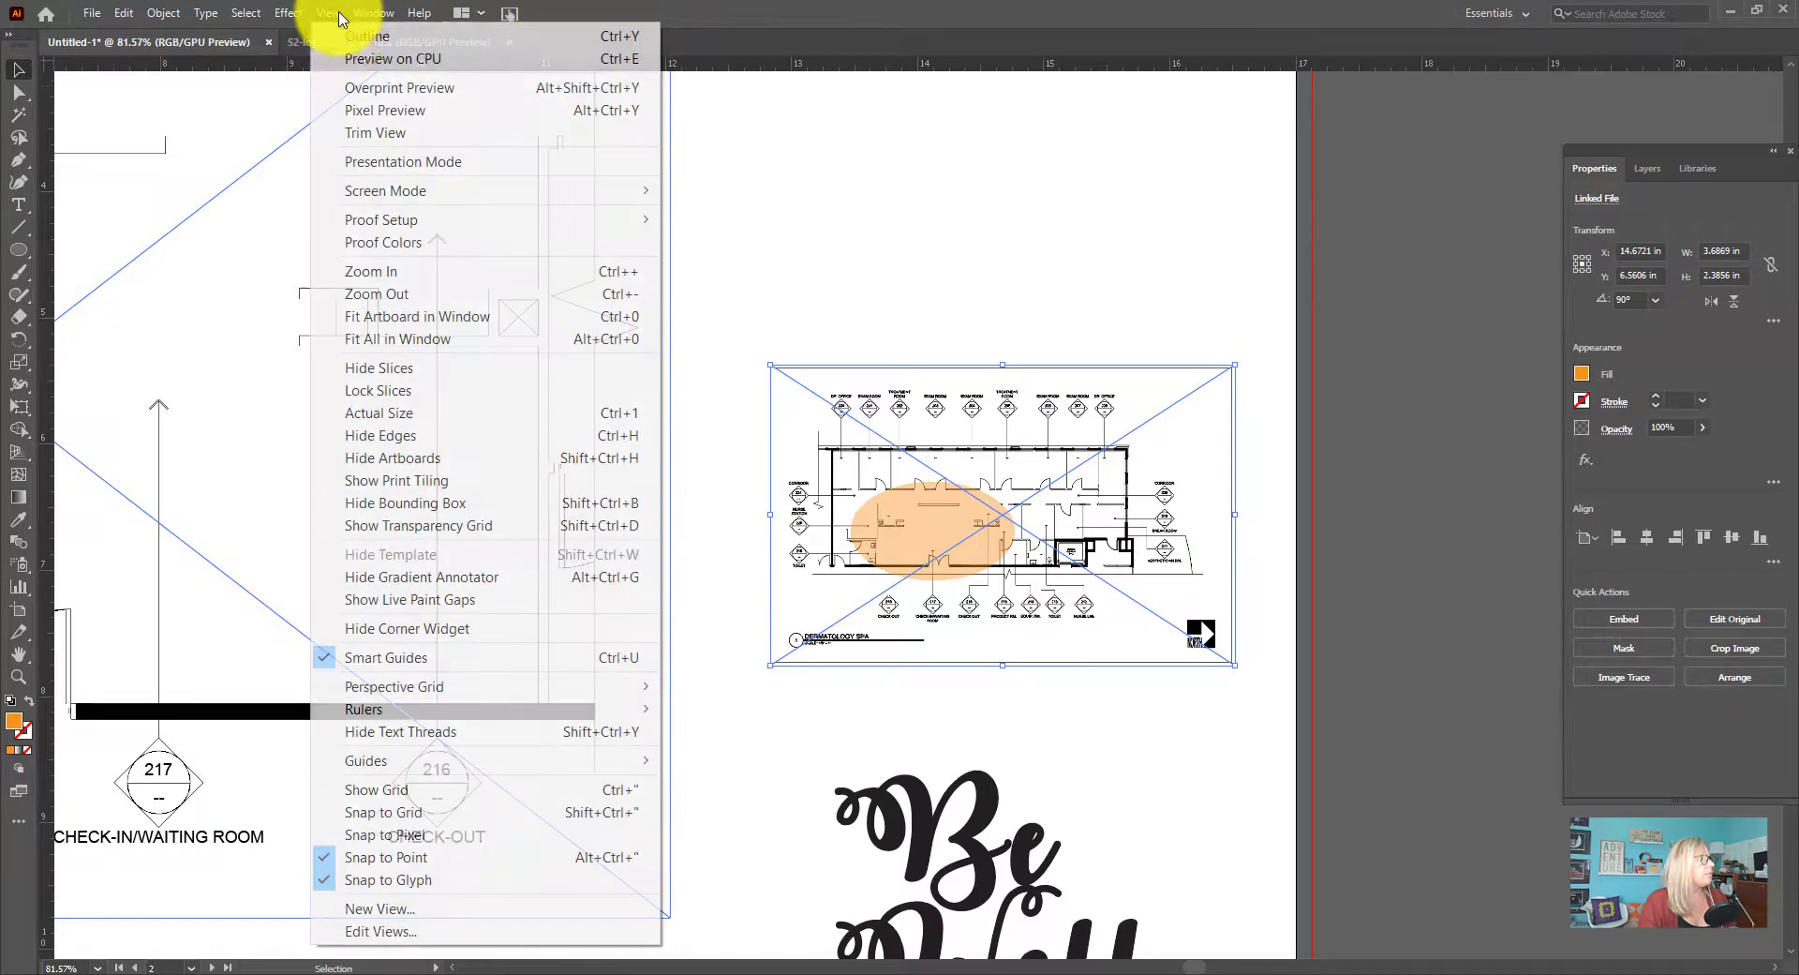
{"action": "left_click", "coordinate": [443, 338]}
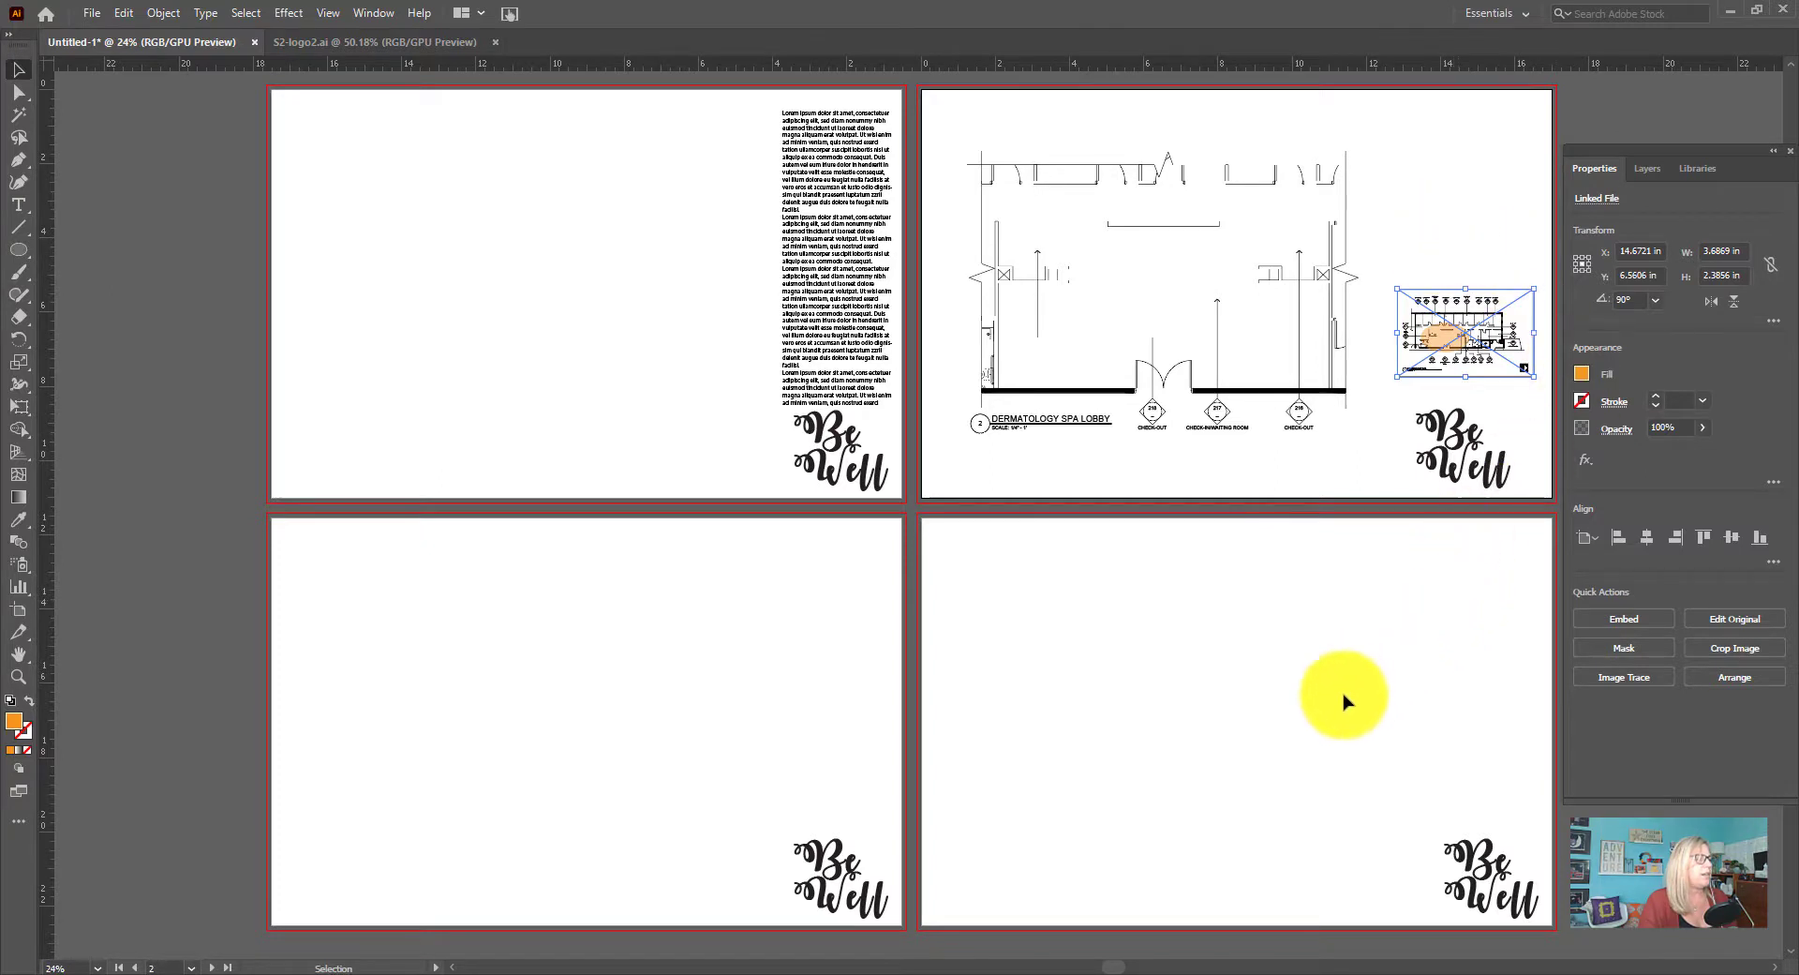
{"action": "left_click", "coordinate": [610, 687]}
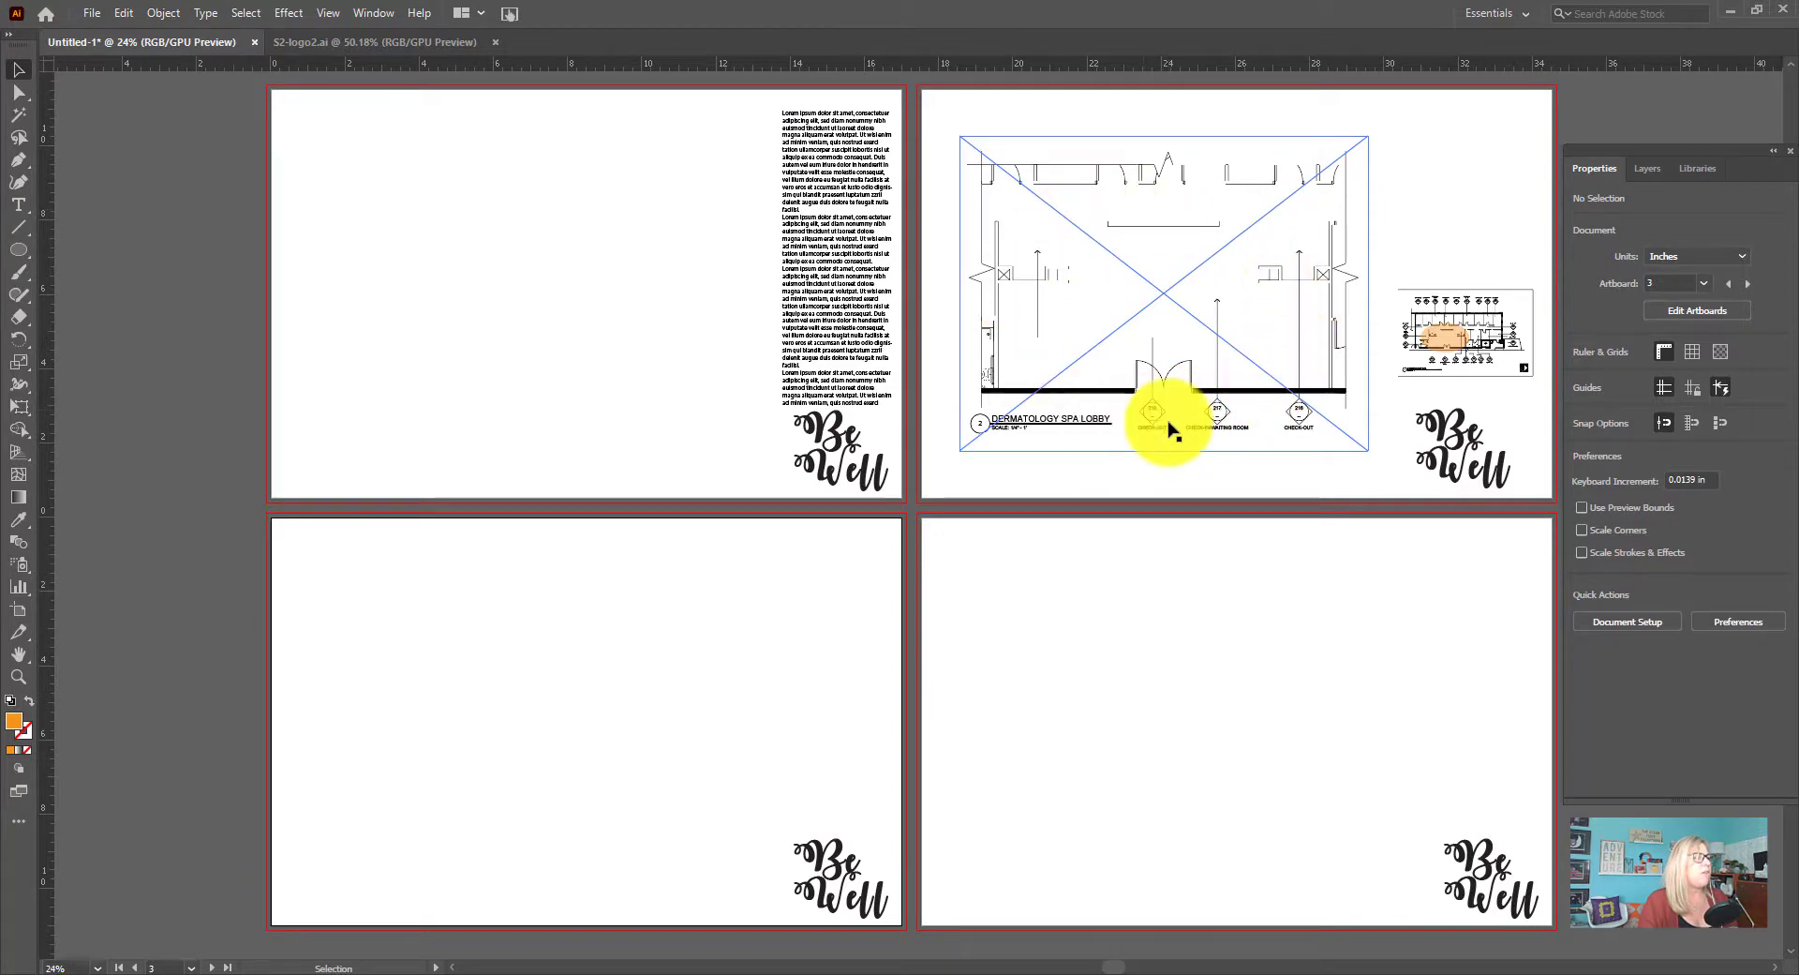
{"action": "left_click_drag", "start_coordinate": [1193, 387], "coordinate": [1189, 347]}
{"action": "left_click", "coordinate": [1268, 471]}
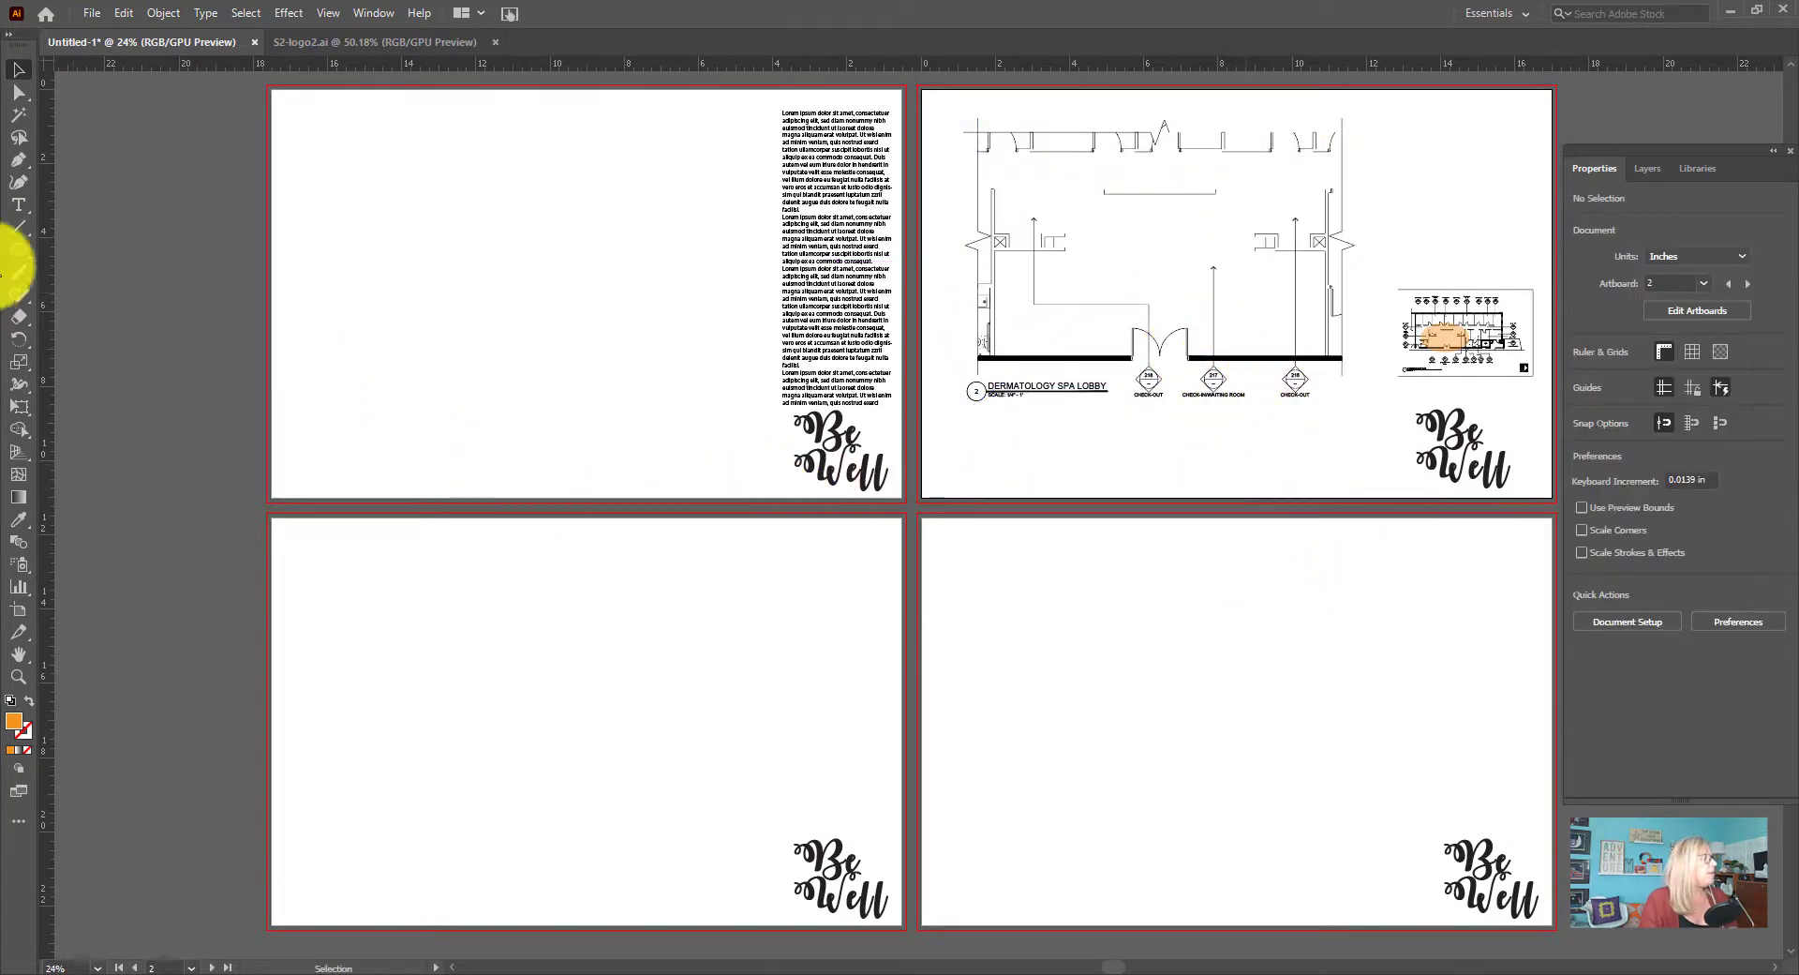
Draw a row of four evenly spaced light grey squares beneath the lobby plan on the second artboard
{"action": "left_click", "coordinate": [21, 251]}
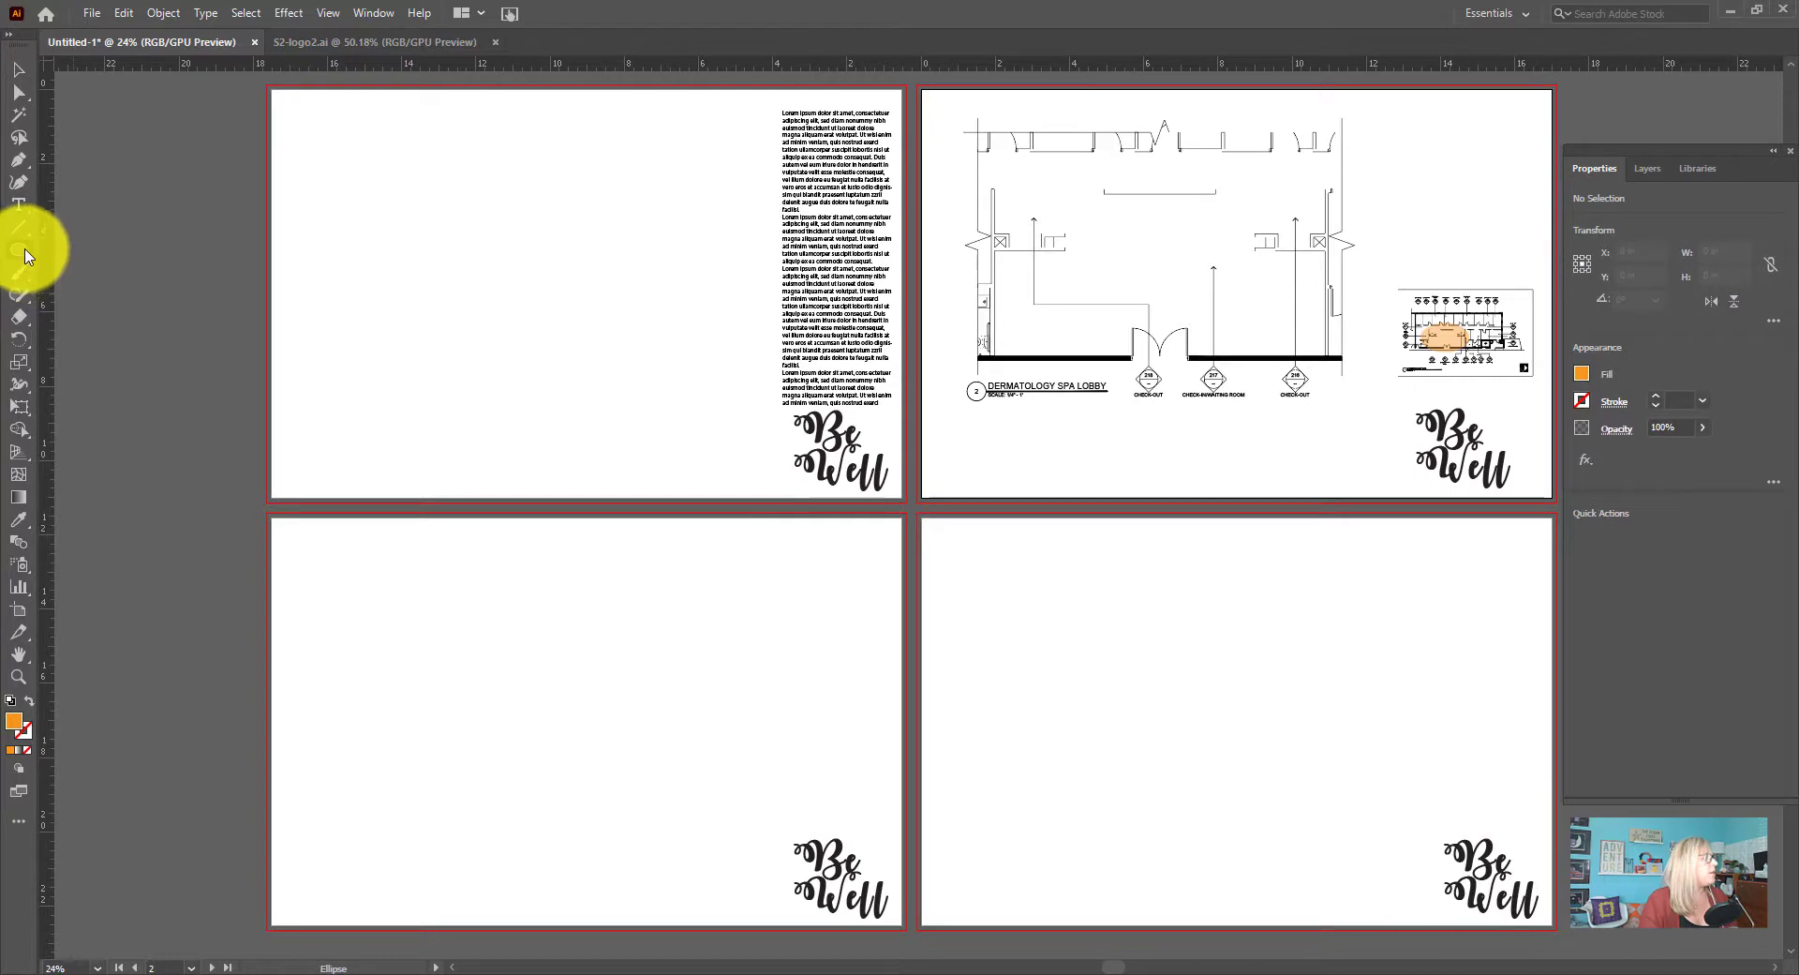
{"action": "left_click_drag", "start_coordinate": [25, 255], "coordinate": [100, 244]}
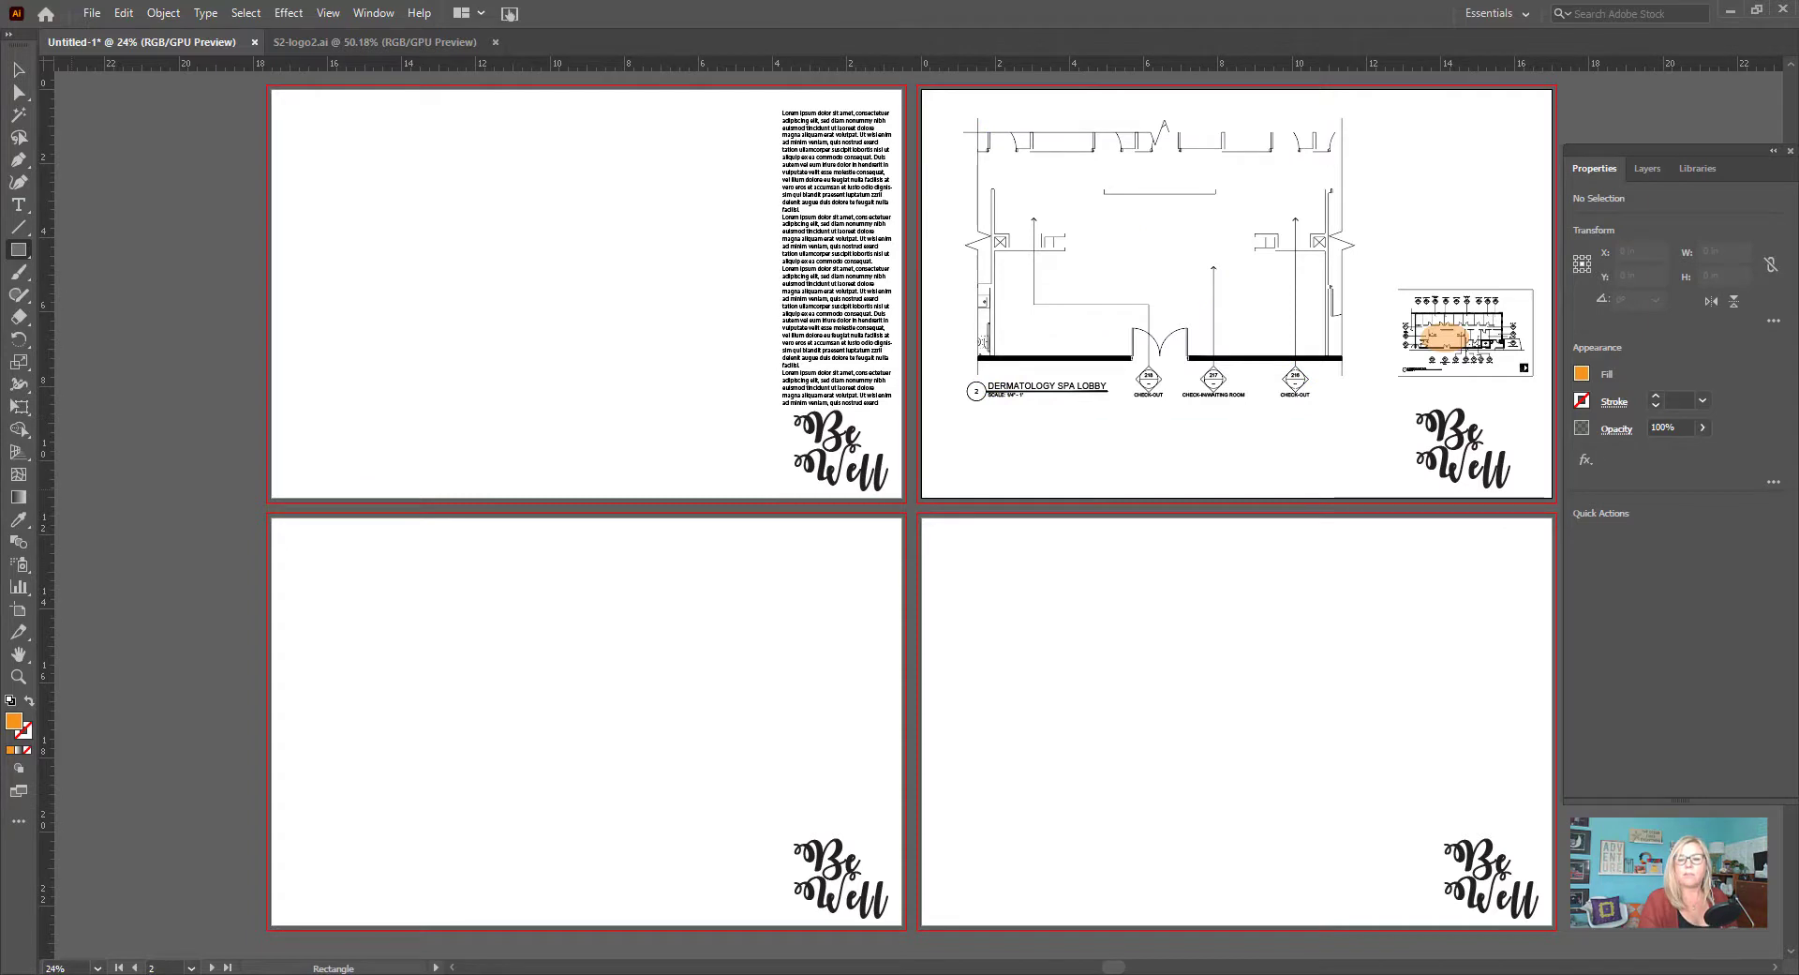
{"action": "key", "text": "v"}
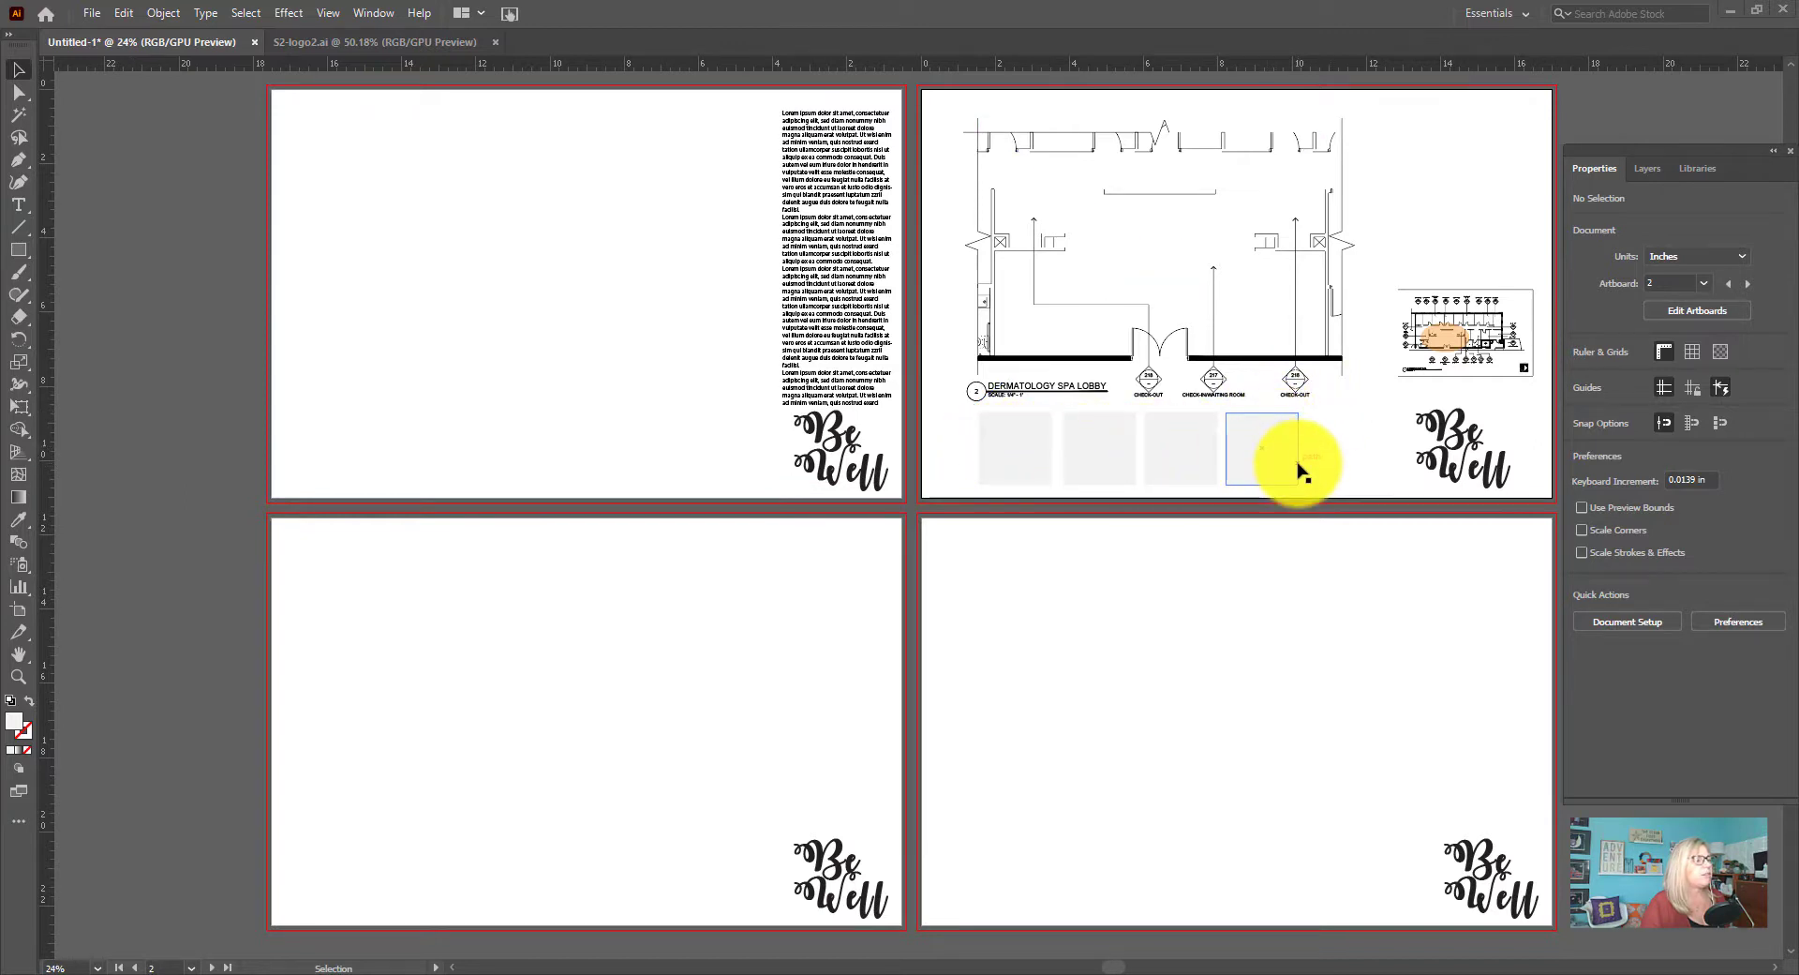
Place Seaweed_Glass_260-1.jpg over the grey squares below the lobby plan and embed the image
{"action": "left_click", "coordinate": [18, 676]}
{"action": "left_click_drag", "start_coordinate": [948, 306], "coordinate": [1254, 635]}
{"action": "left_click_drag", "start_coordinate": [1120, 968], "coordinate": [1157, 968]}
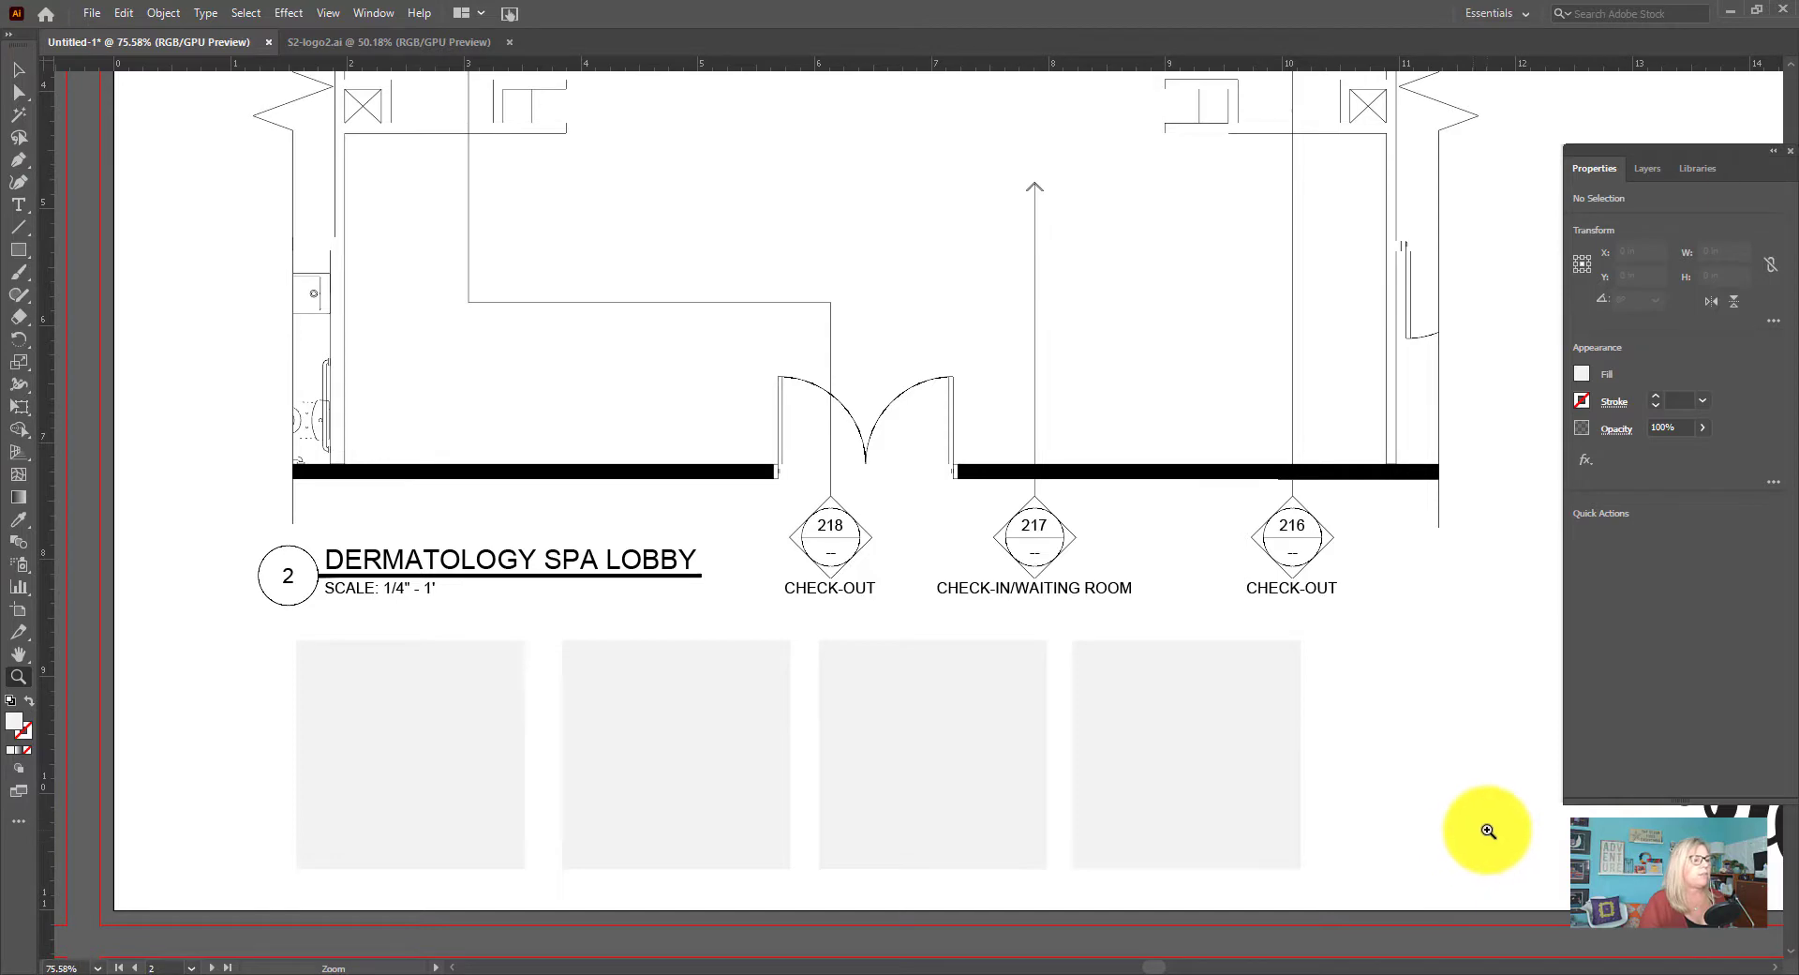
{"action": "left_click", "coordinate": [91, 17]}
{"action": "left_click", "coordinate": [178, 364]}
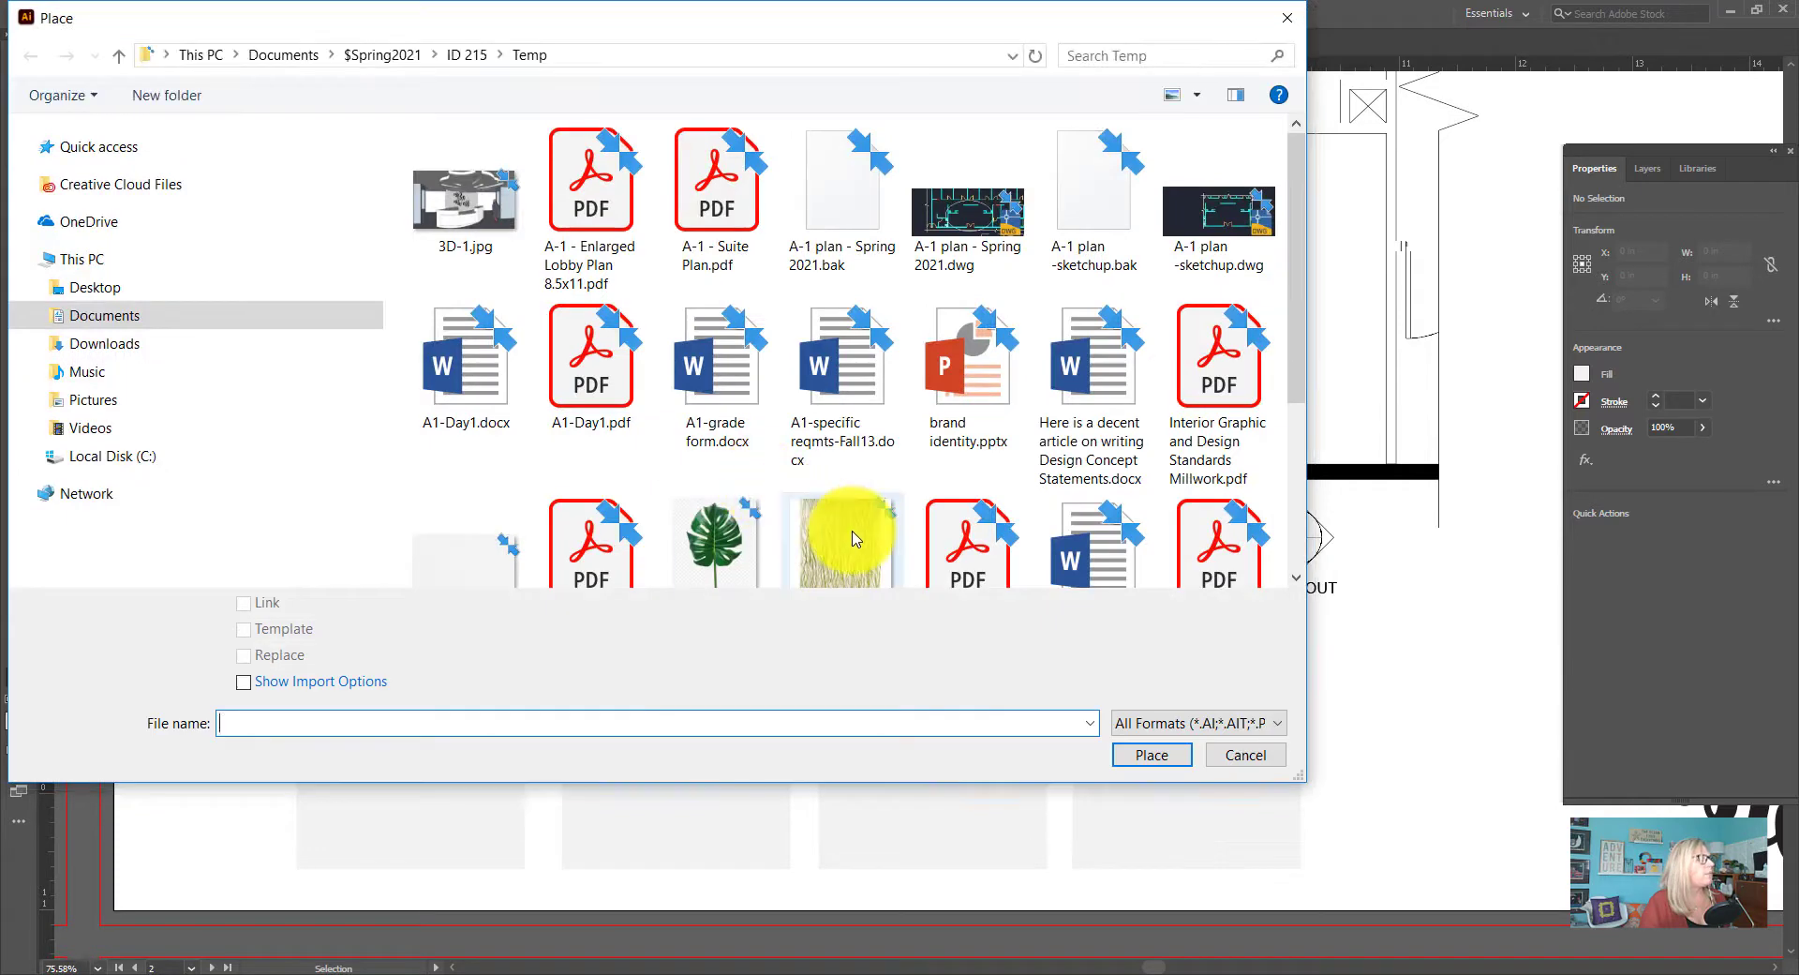
{"action": "left_click", "coordinate": [851, 537]}
{"action": "left_click", "coordinate": [1151, 754]}
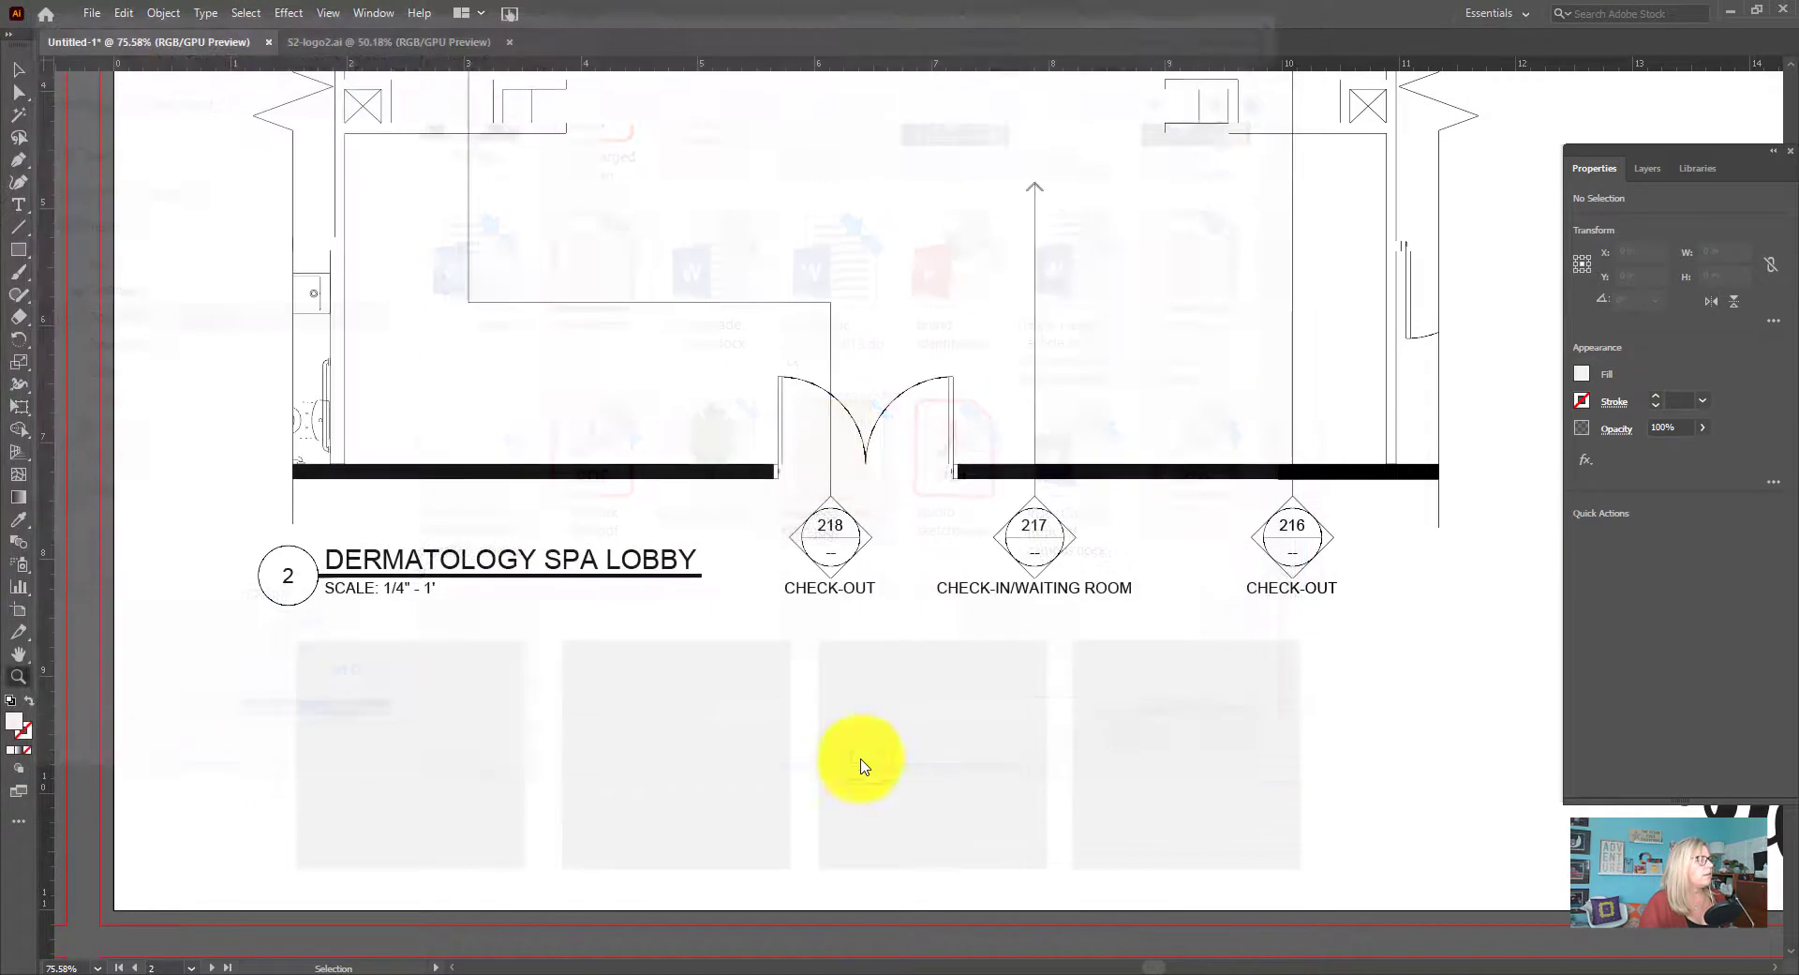
{"action": "left_click", "coordinate": [346, 680]}
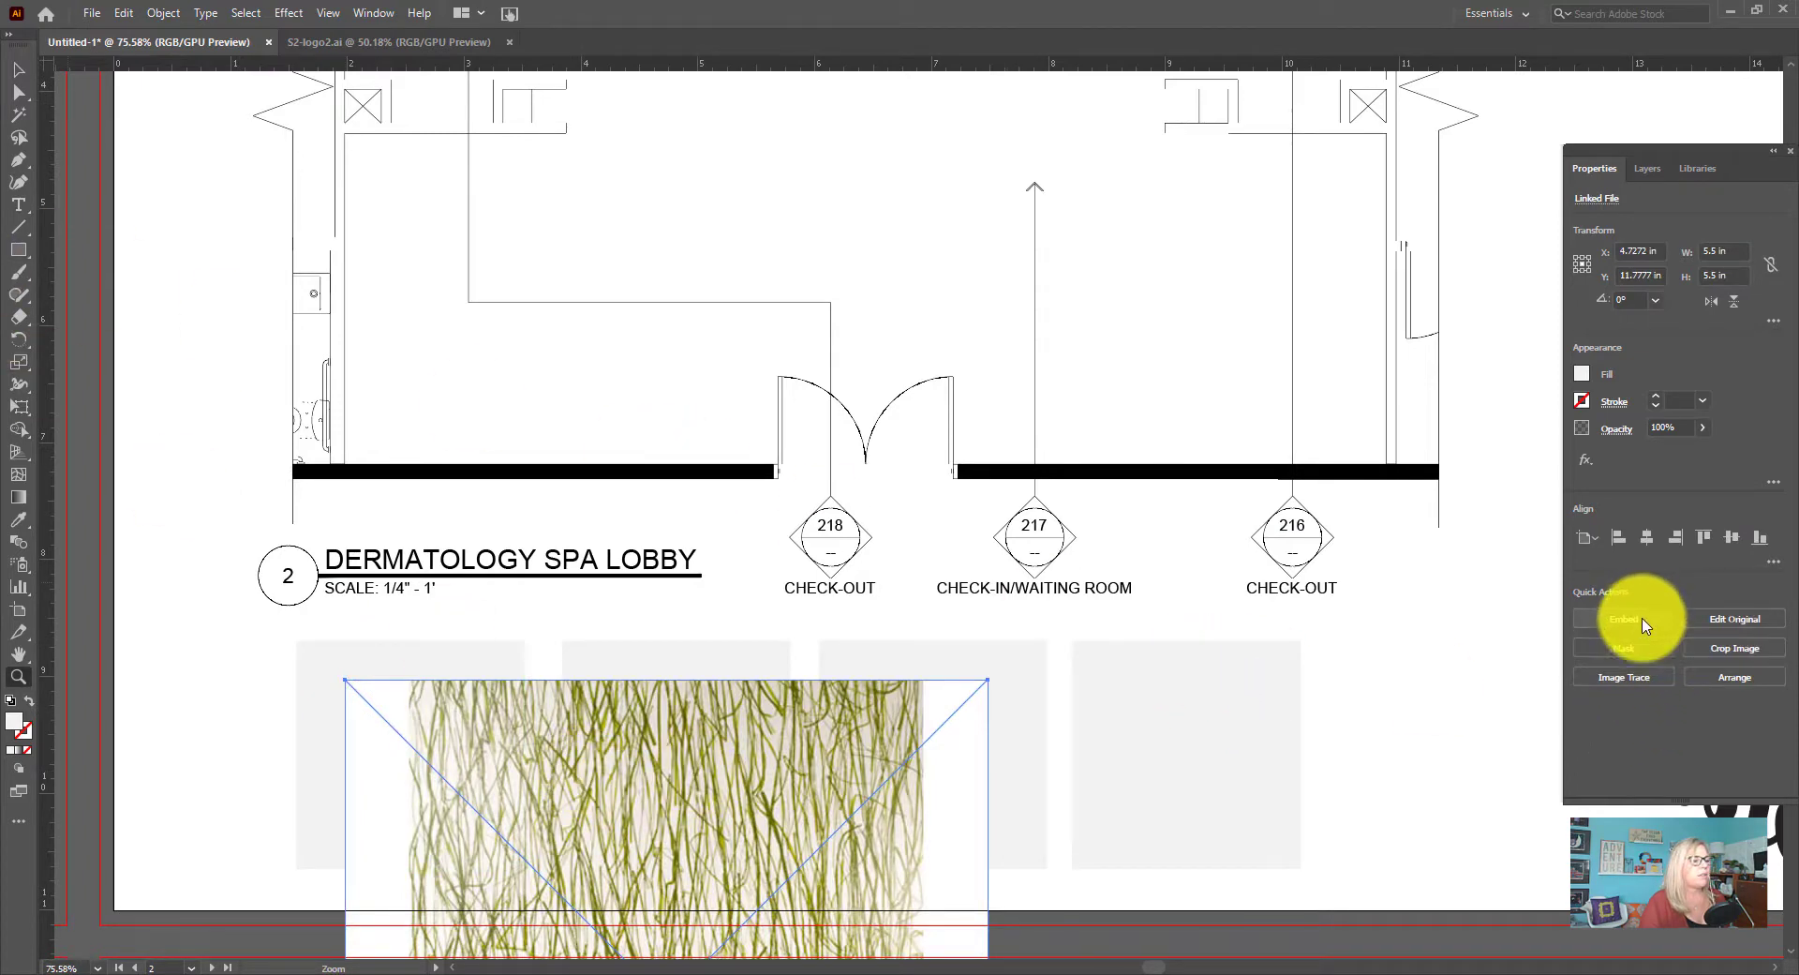
Scale the seaweed glass image to about 3.87 by 4.09 in and position it over the first grey square
{"action": "left_click", "coordinate": [17, 69]}
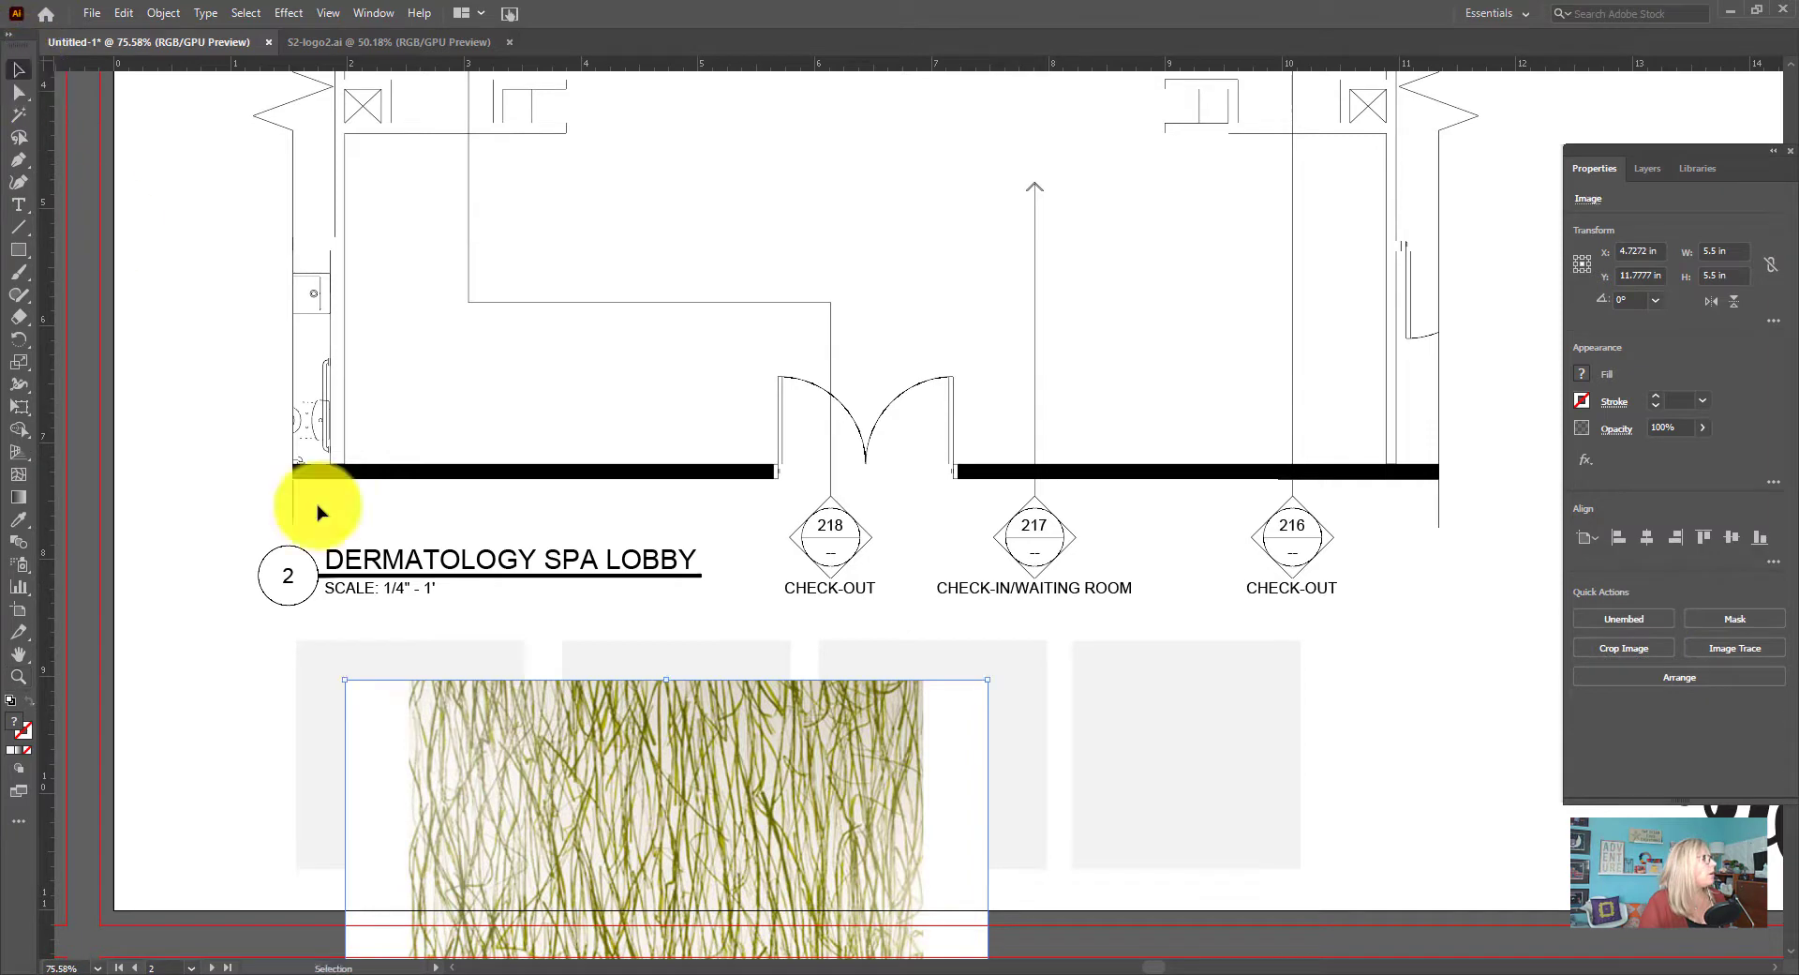
{"action": "left_click_drag", "start_coordinate": [563, 772], "coordinate": [147, 629]}
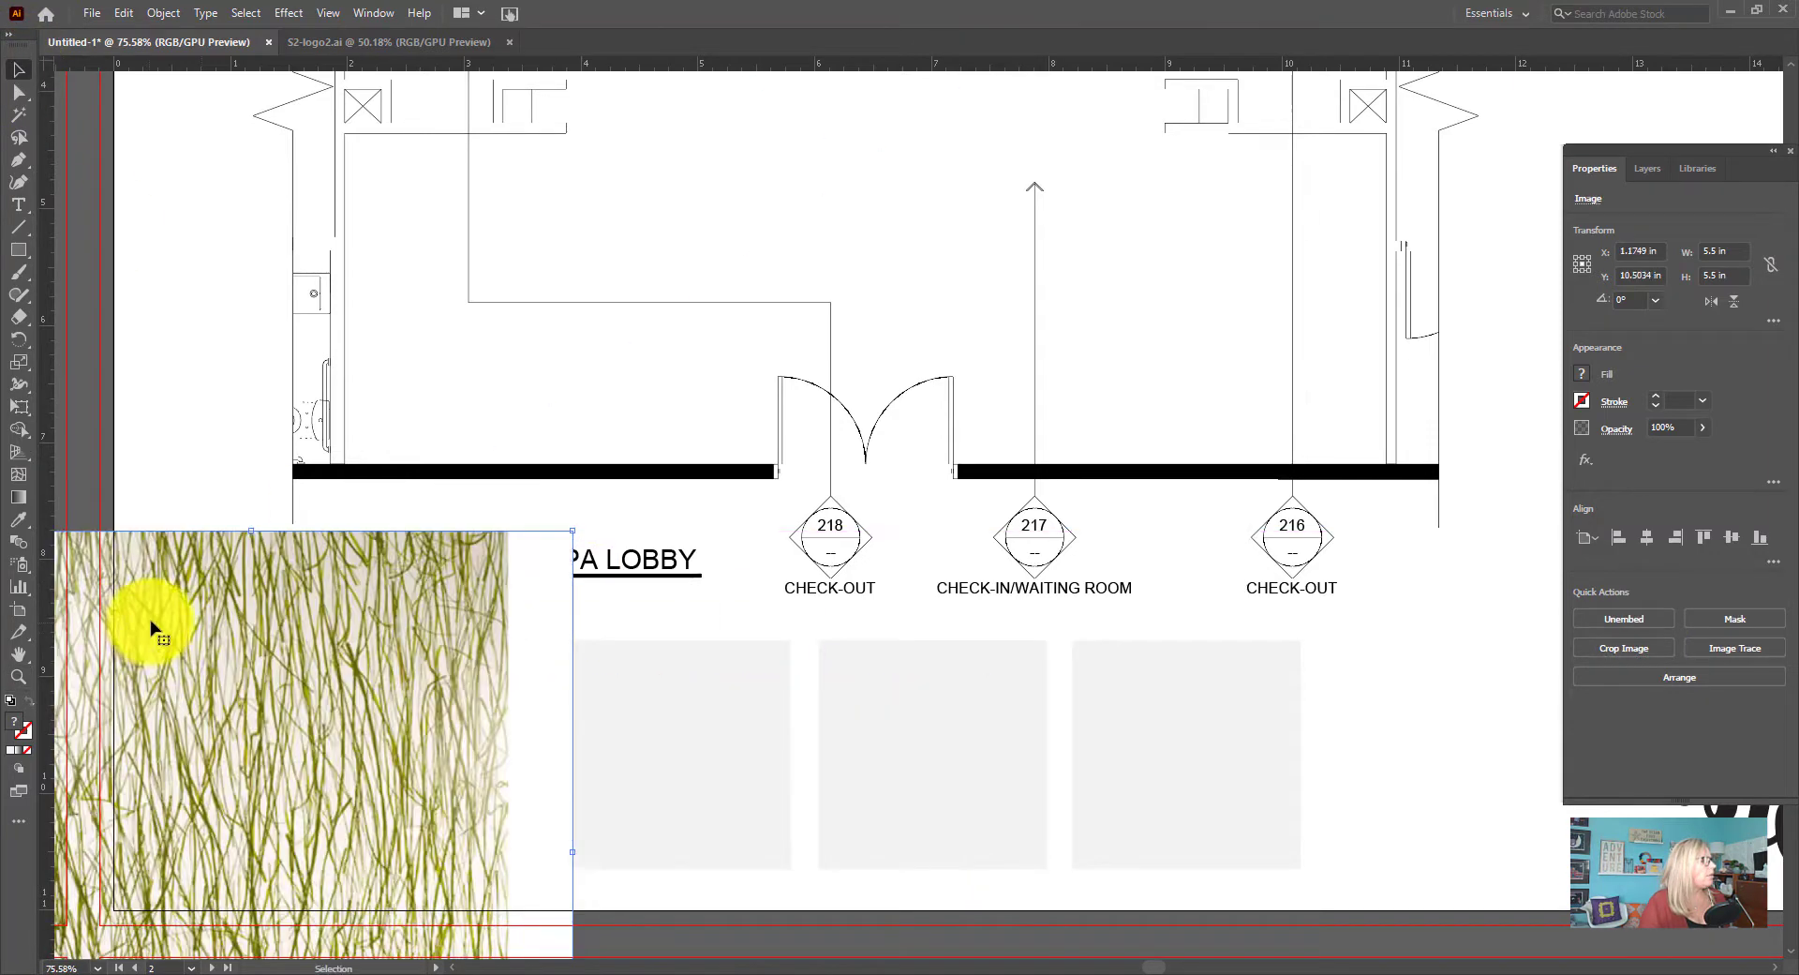
{"action": "left_click_drag", "start_coordinate": [572, 531], "coordinate": [382, 698]}
{"action": "left_click_drag", "start_coordinate": [177, 788], "coordinate": [347, 712]}
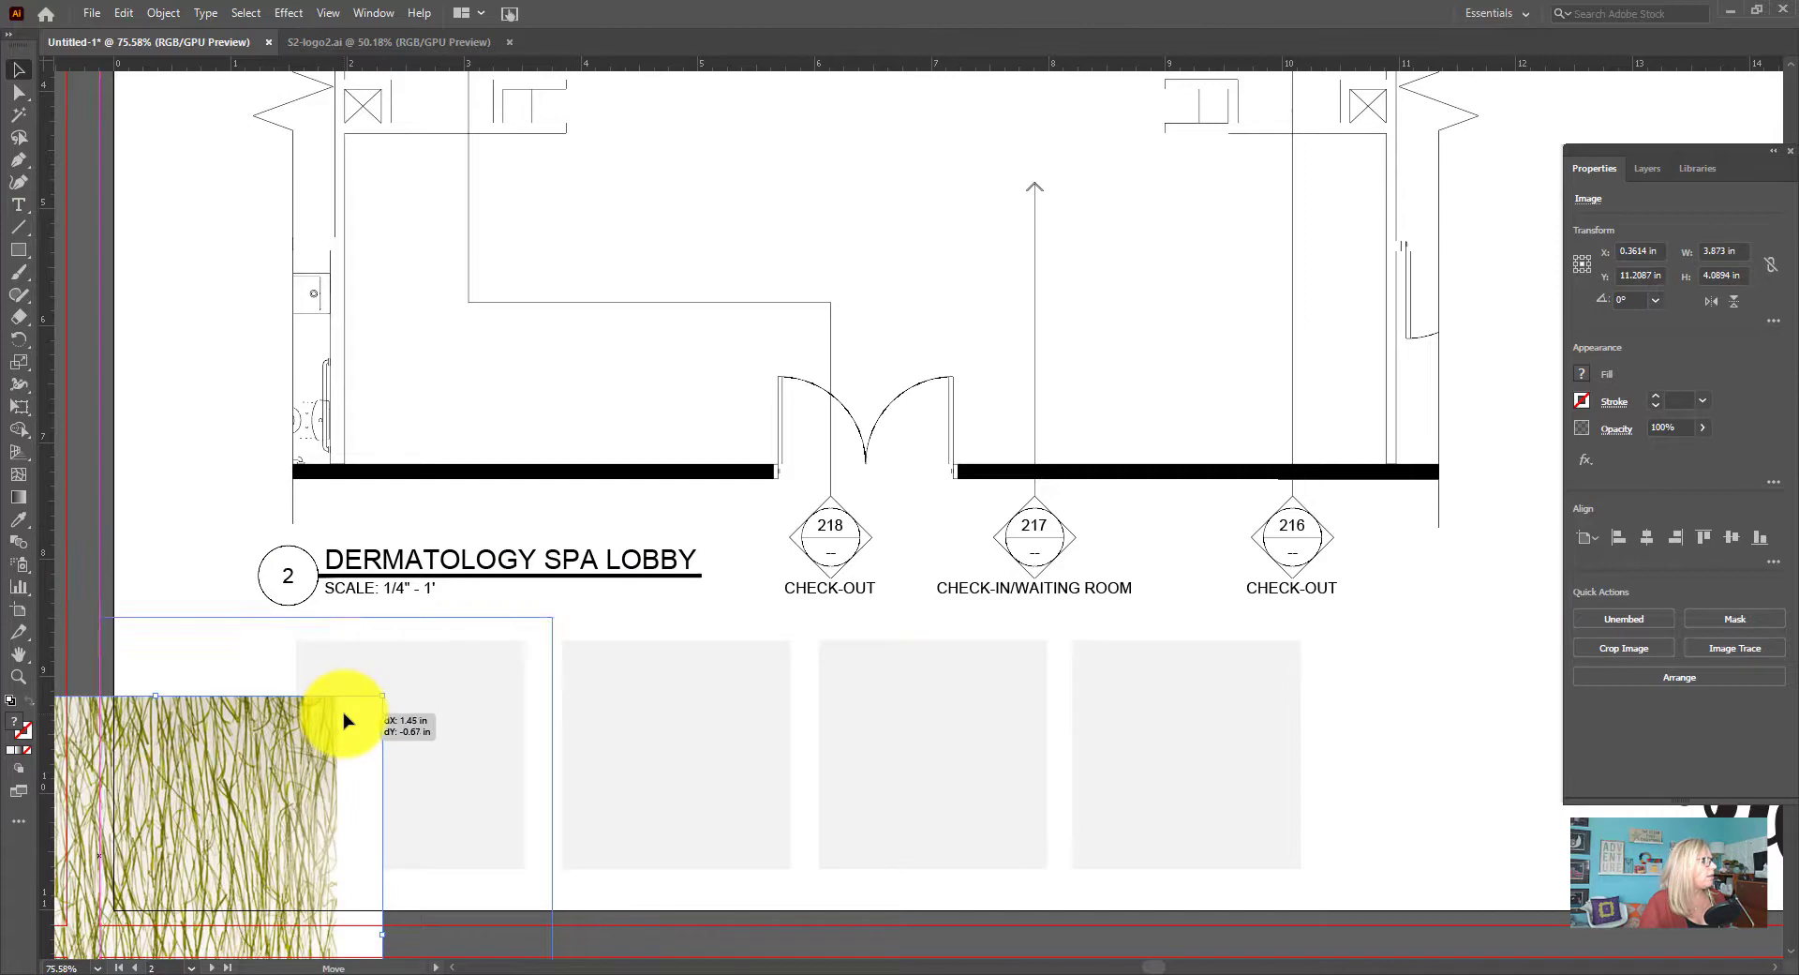
Place WicanderscorkGo-Moment_x700.jpg at full size over the second grey square
{"action": "left_click", "coordinate": [85, 14]}
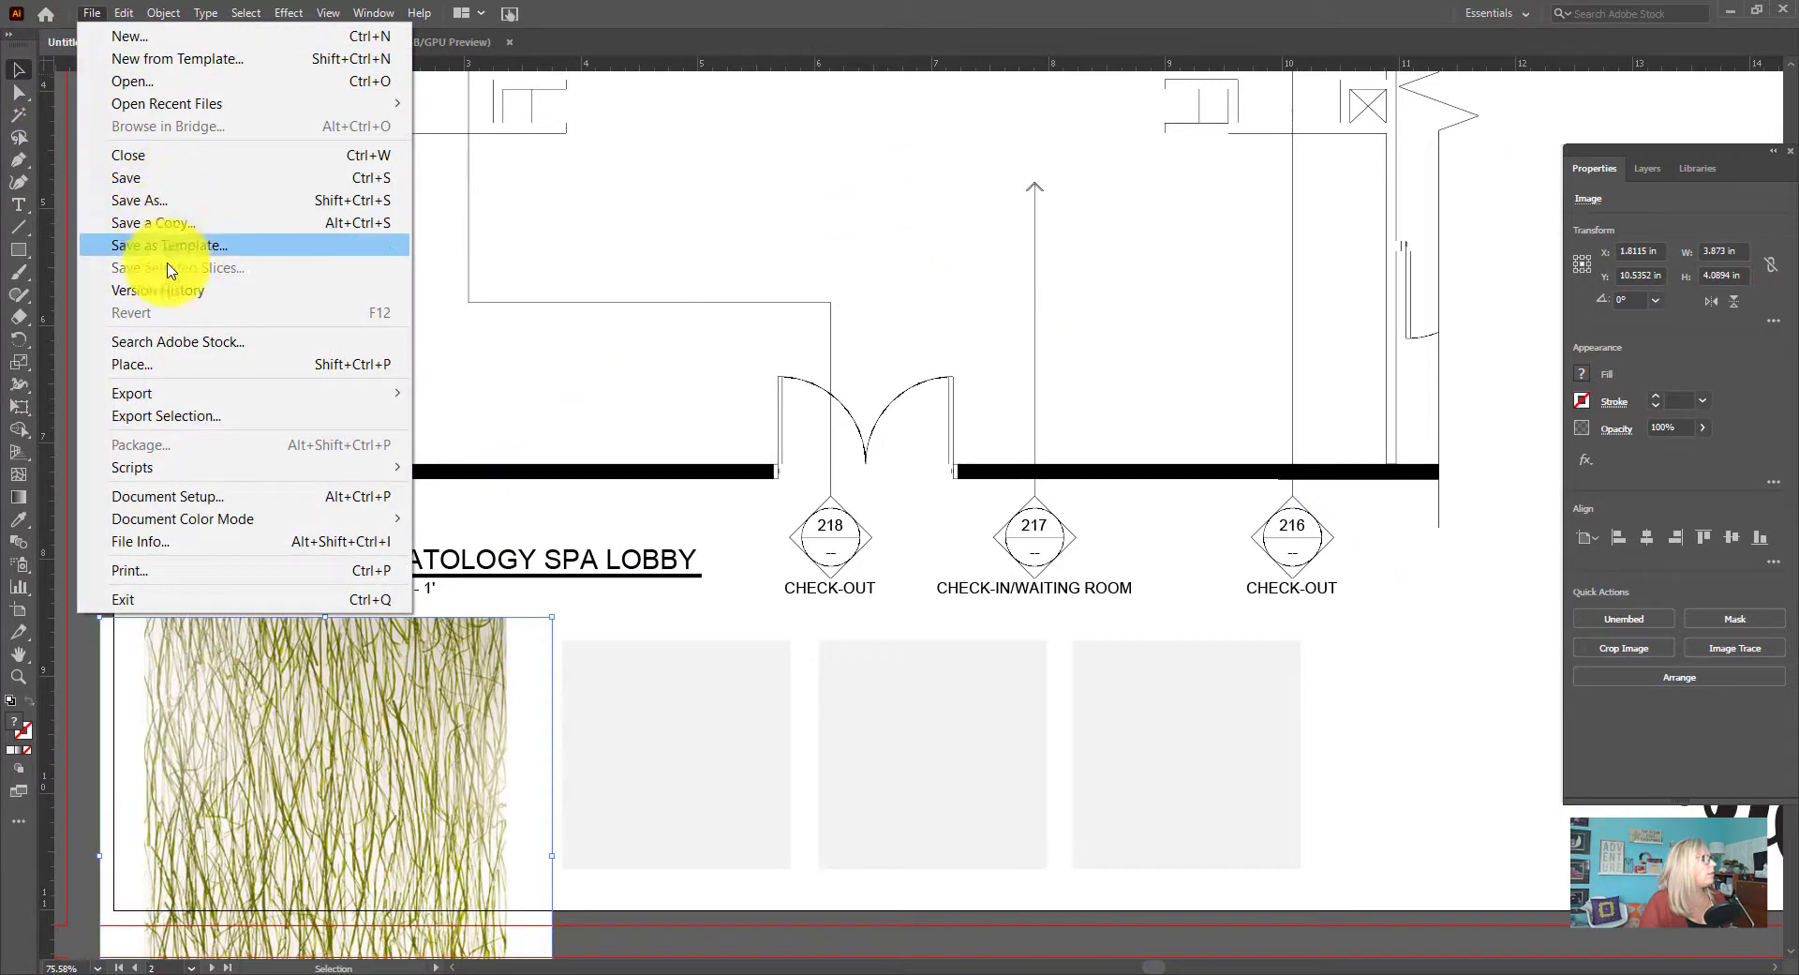
{"action": "left_click", "coordinate": [176, 365]}
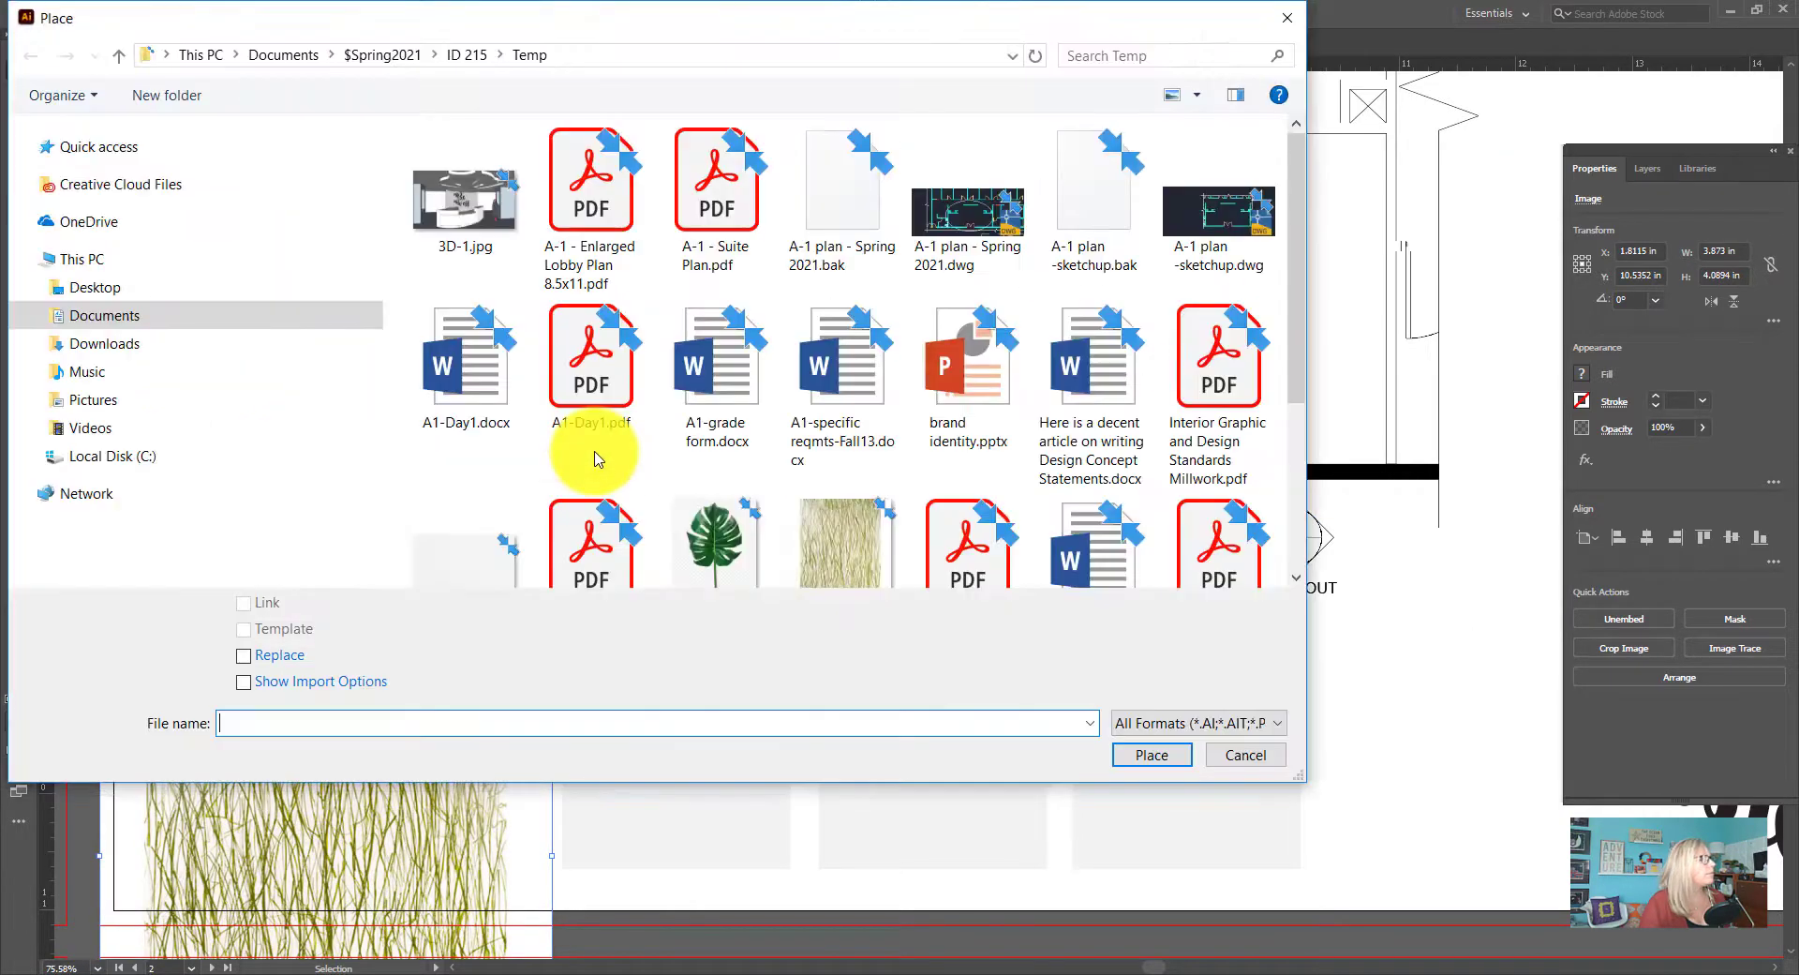
{"action": "scroll", "coordinate": [903, 501], "scroll_direction": "down", "scroll_amount": 3}
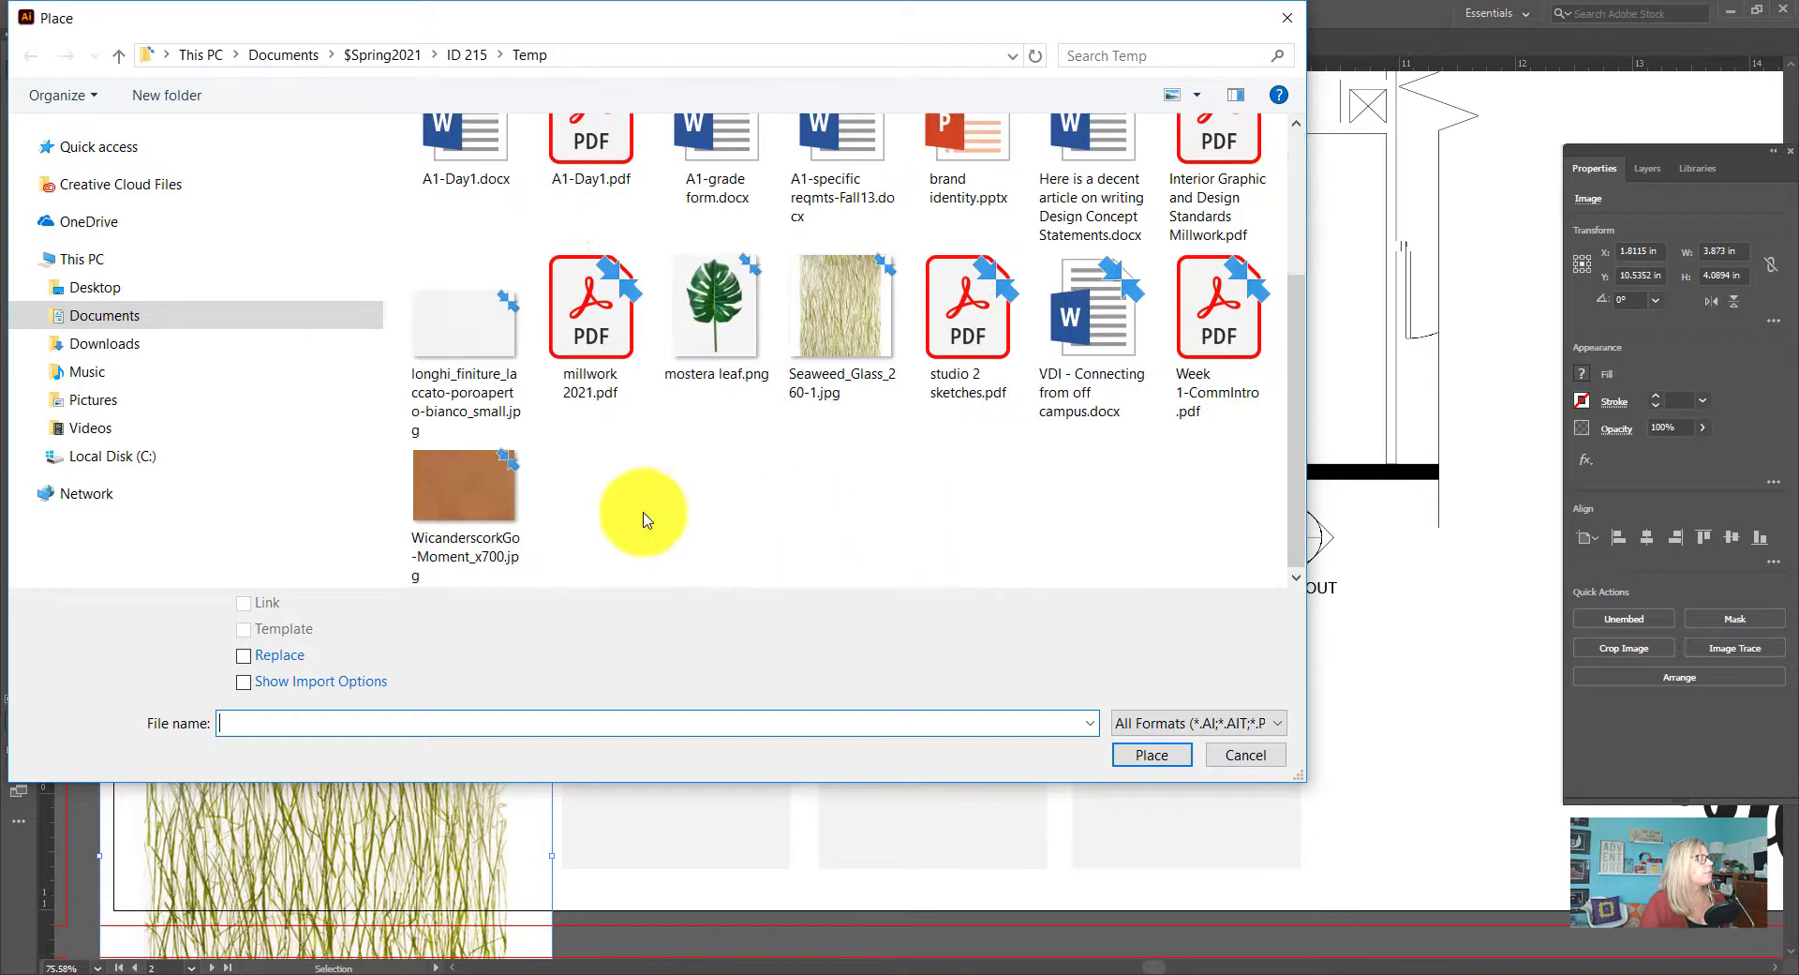
{"action": "left_click", "coordinate": [459, 483]}
{"action": "left_click", "coordinate": [1152, 754]}
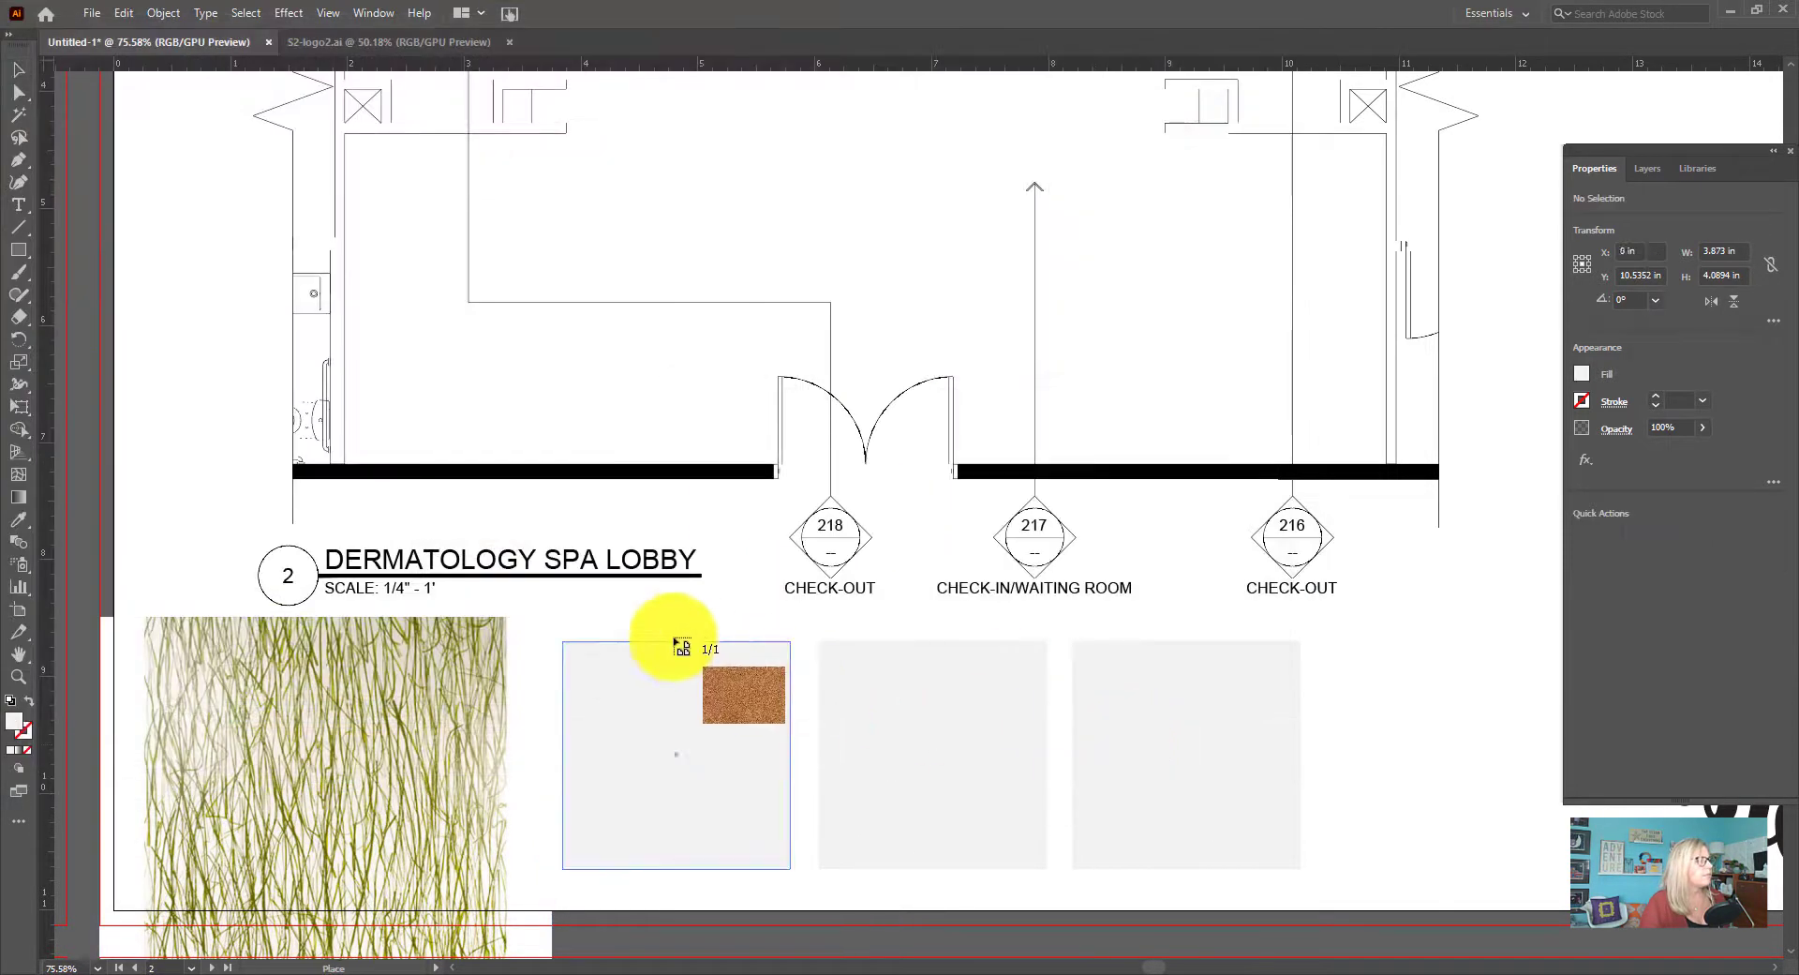
{"action": "left_click", "coordinate": [646, 678]}
Scale the cork image to about 3.91 by 2.72 in and position it over the second grey square
{"action": "left_click_drag", "start_coordinate": [1050, 773], "coordinate": [515, 387]}
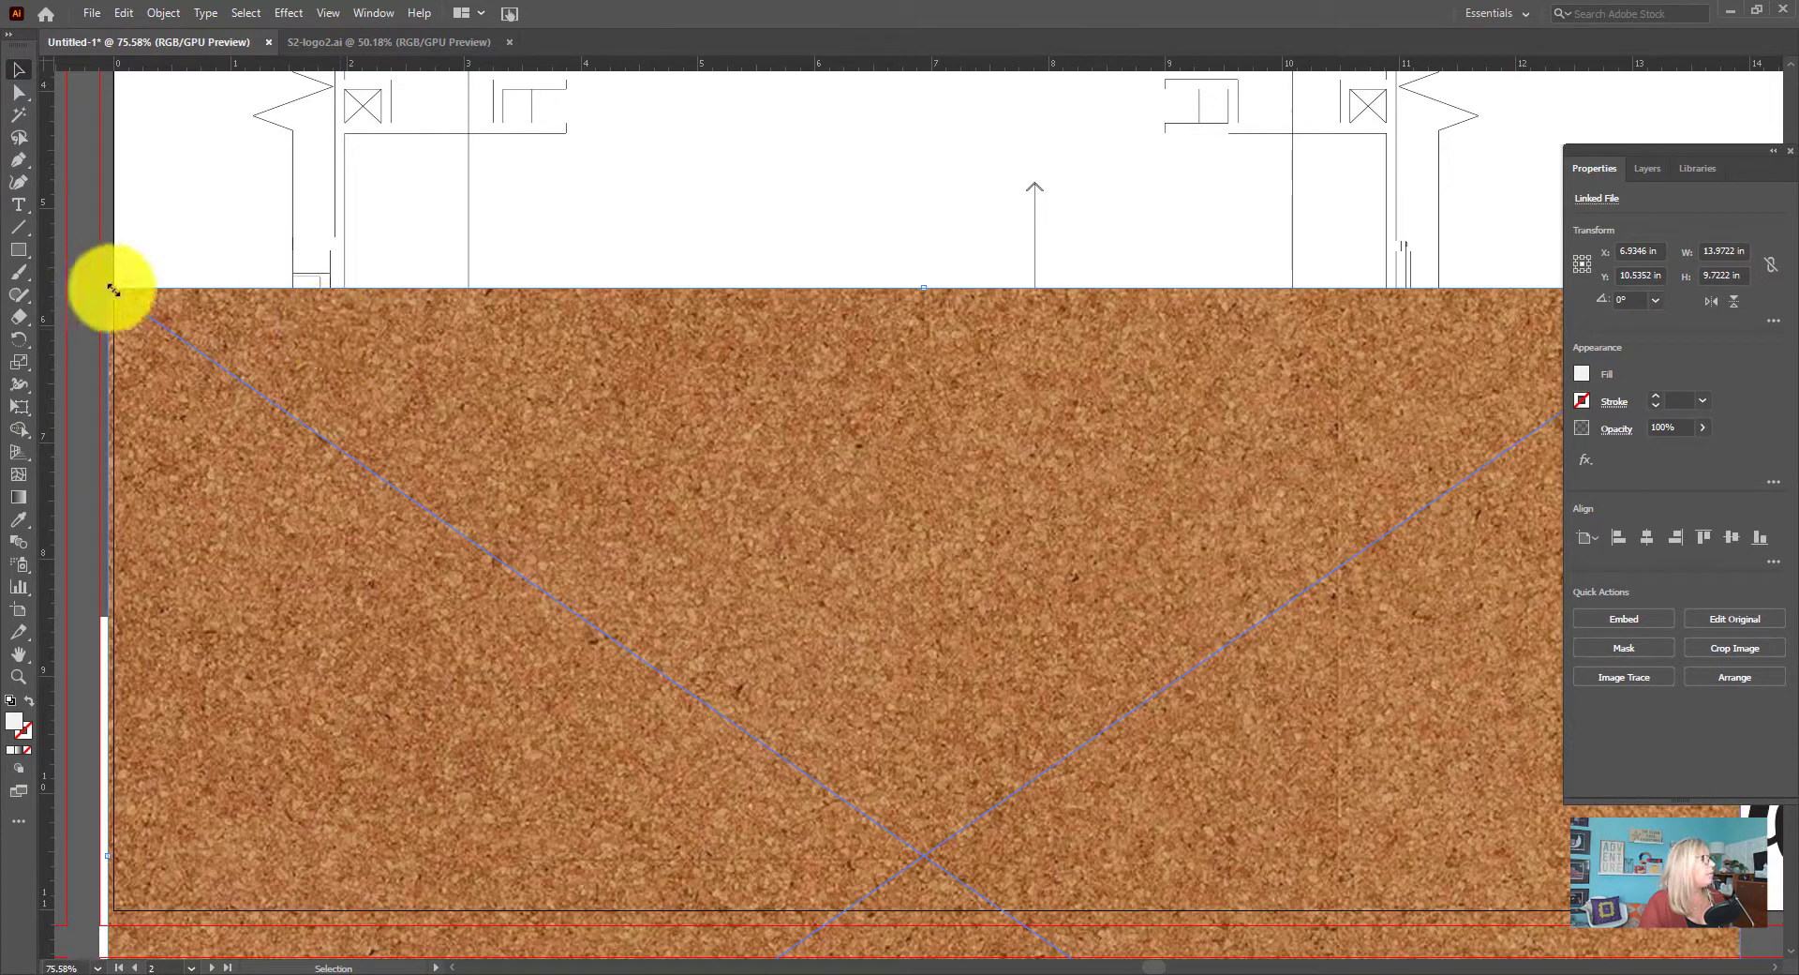
{"action": "left_click_drag", "start_coordinate": [112, 289], "coordinate": [878, 822]}
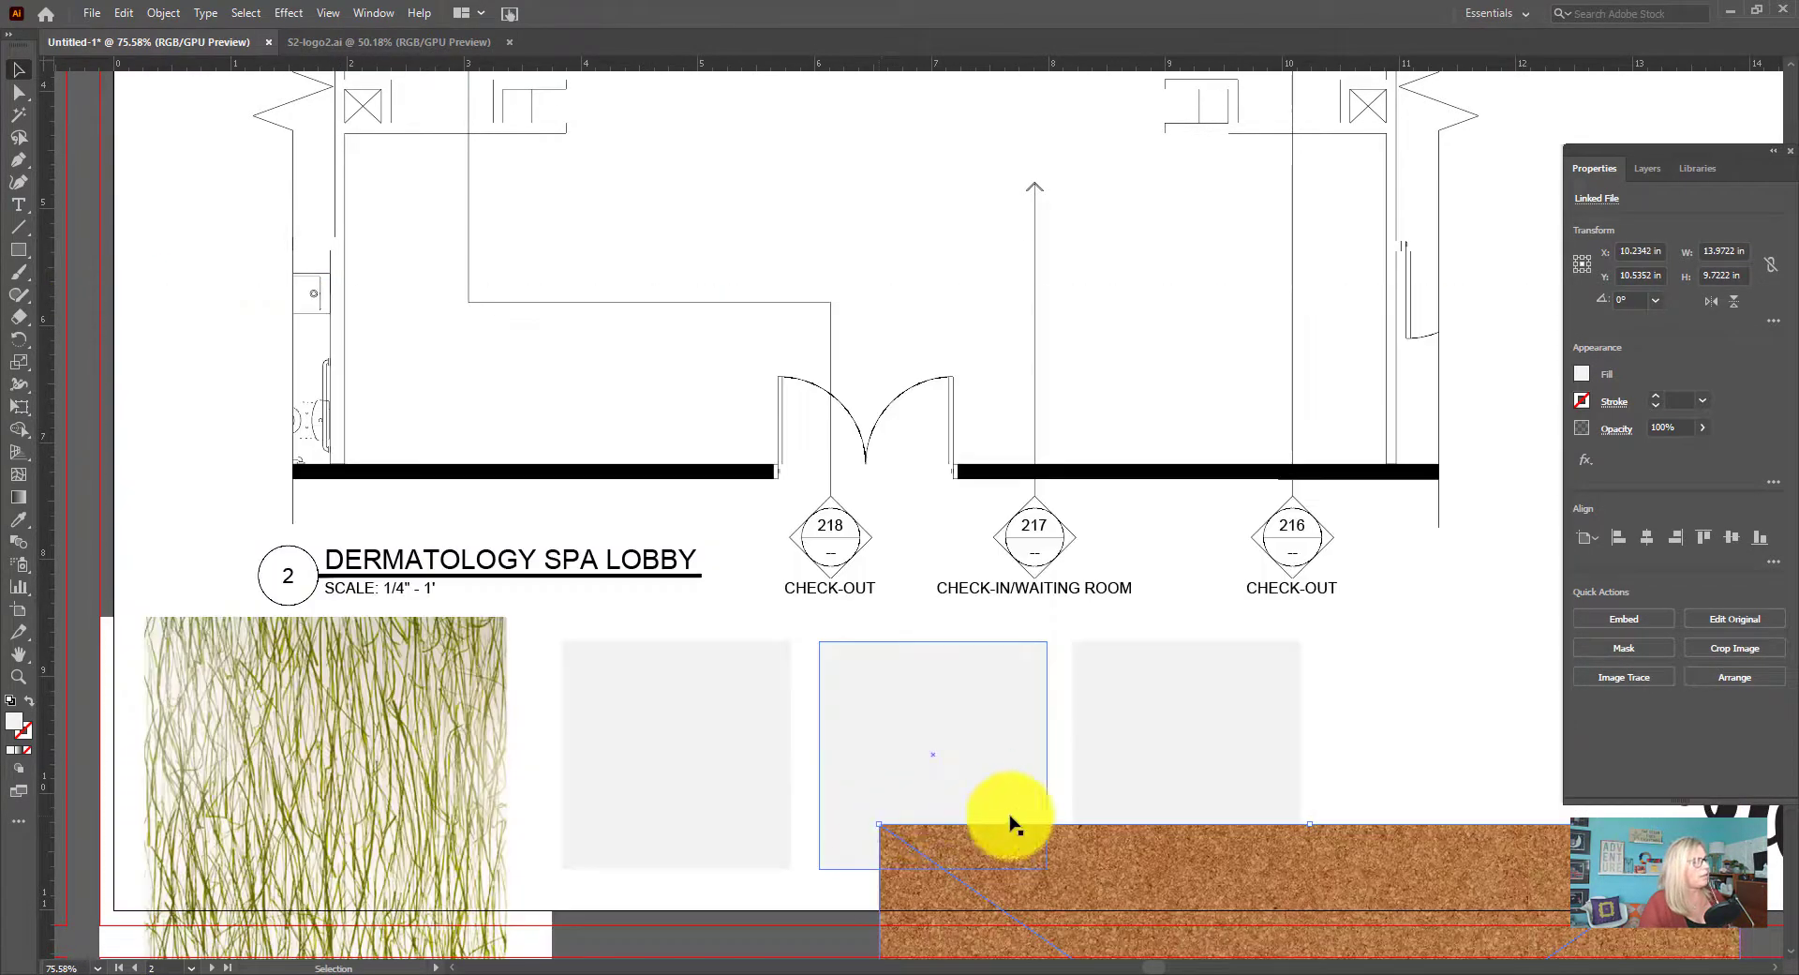
{"action": "left_click_drag", "start_coordinate": [1054, 699], "coordinate": [502, 494]}
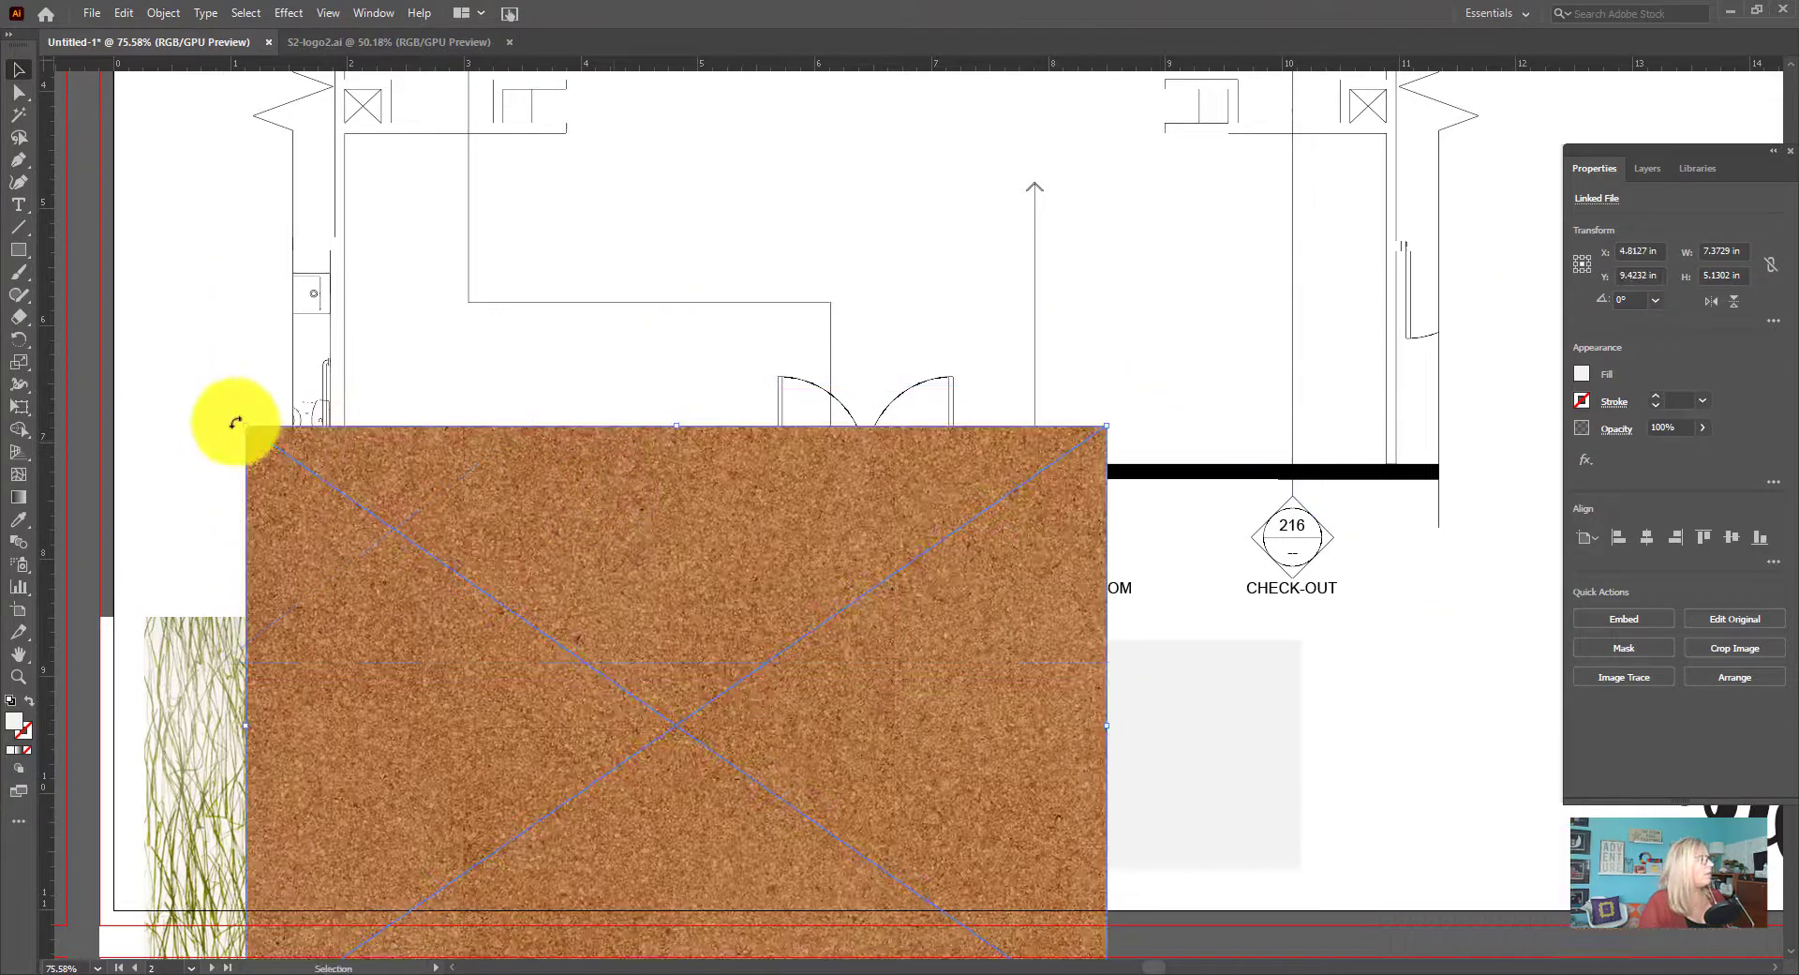
{"action": "left_click_drag", "start_coordinate": [253, 427], "coordinate": [650, 656]}
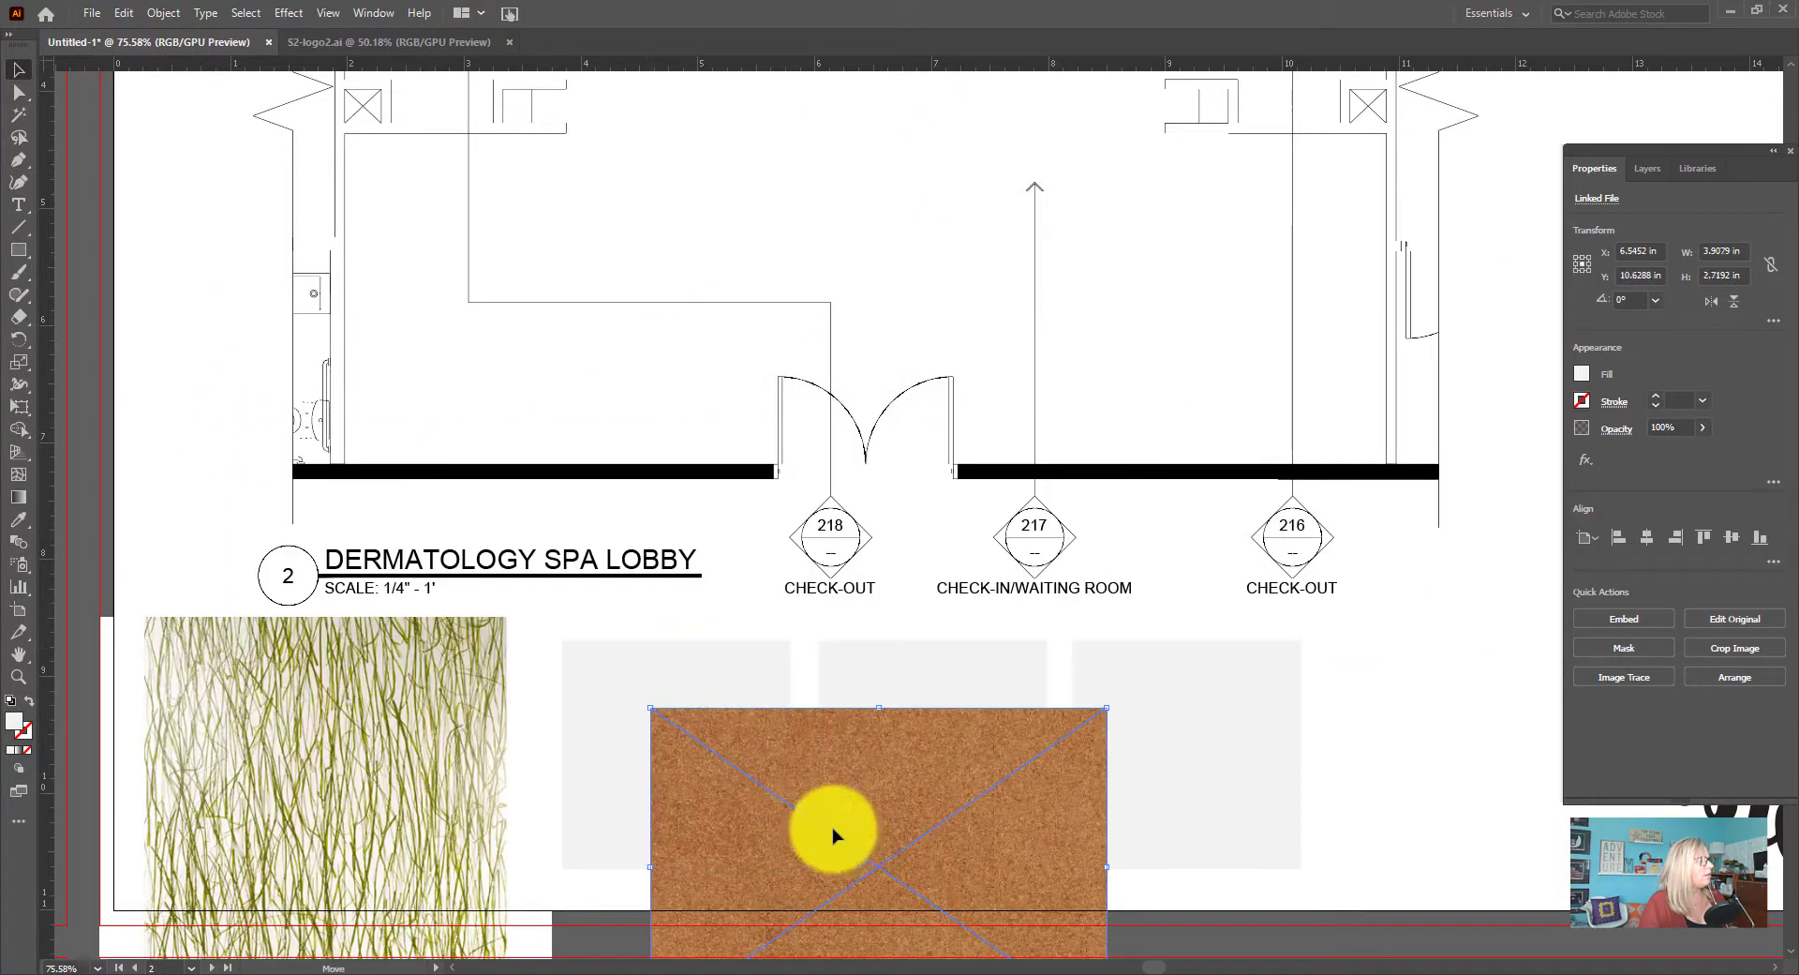
{"action": "left_click_drag", "start_coordinate": [834, 835], "coordinate": [714, 737]}
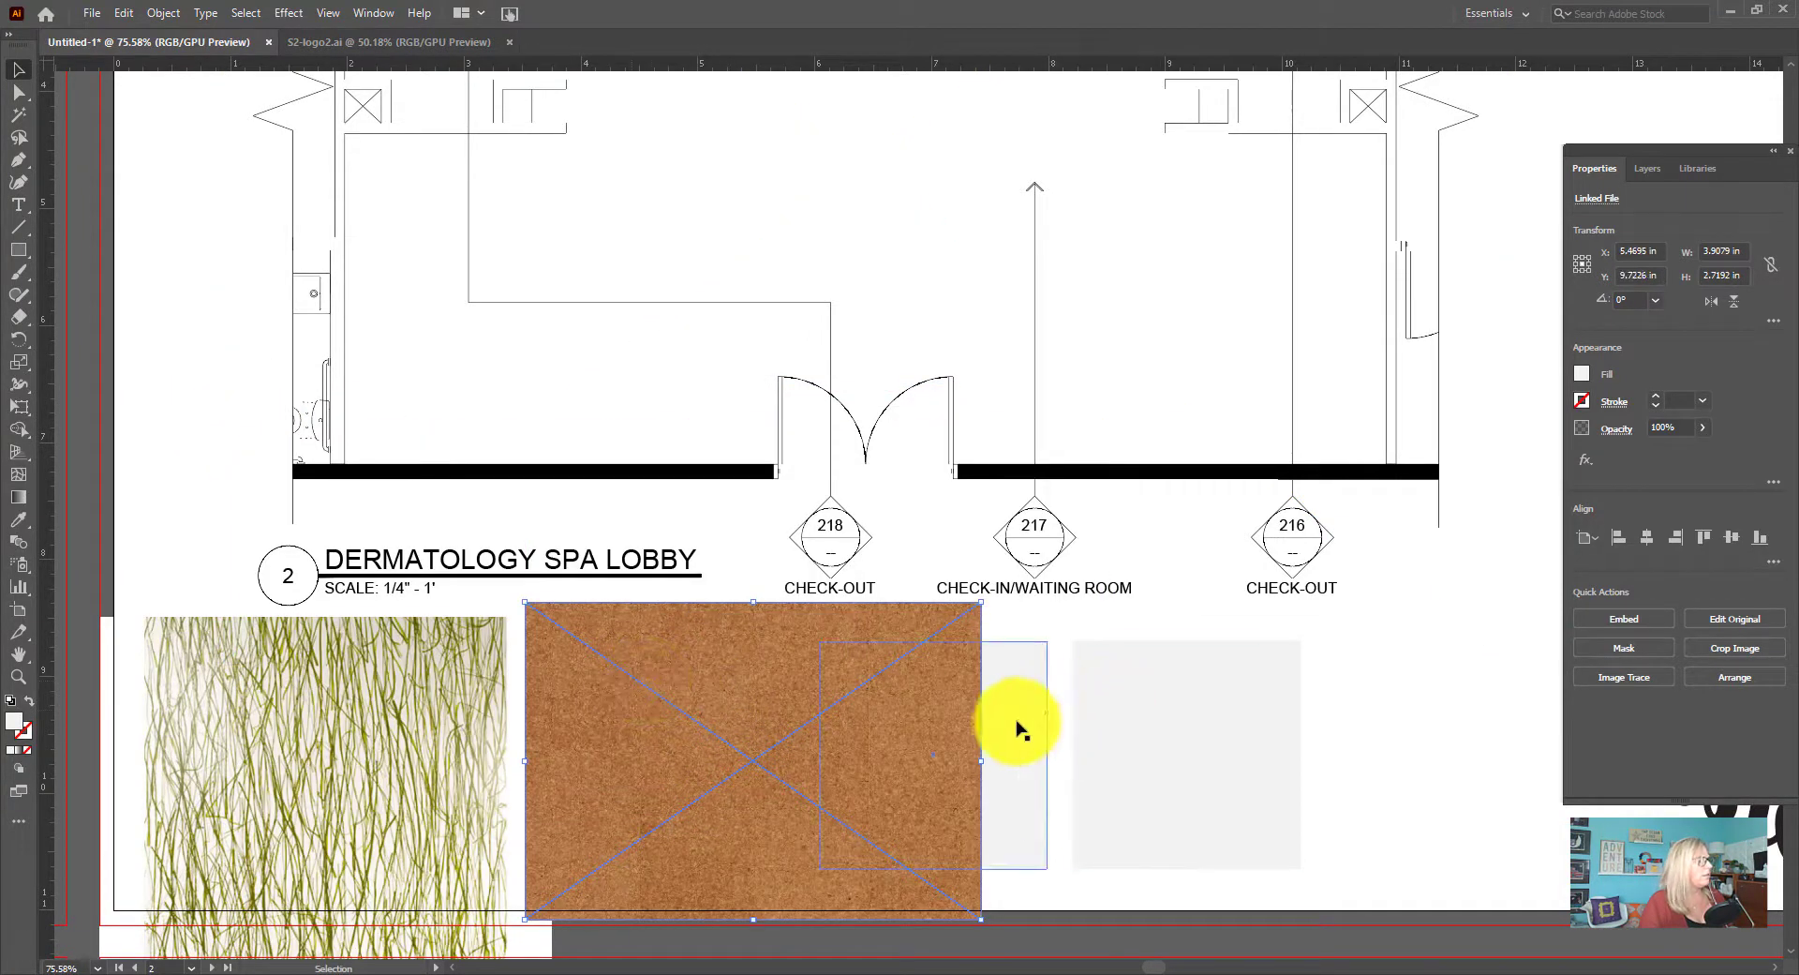
{"action": "left_click", "coordinate": [1439, 716]}
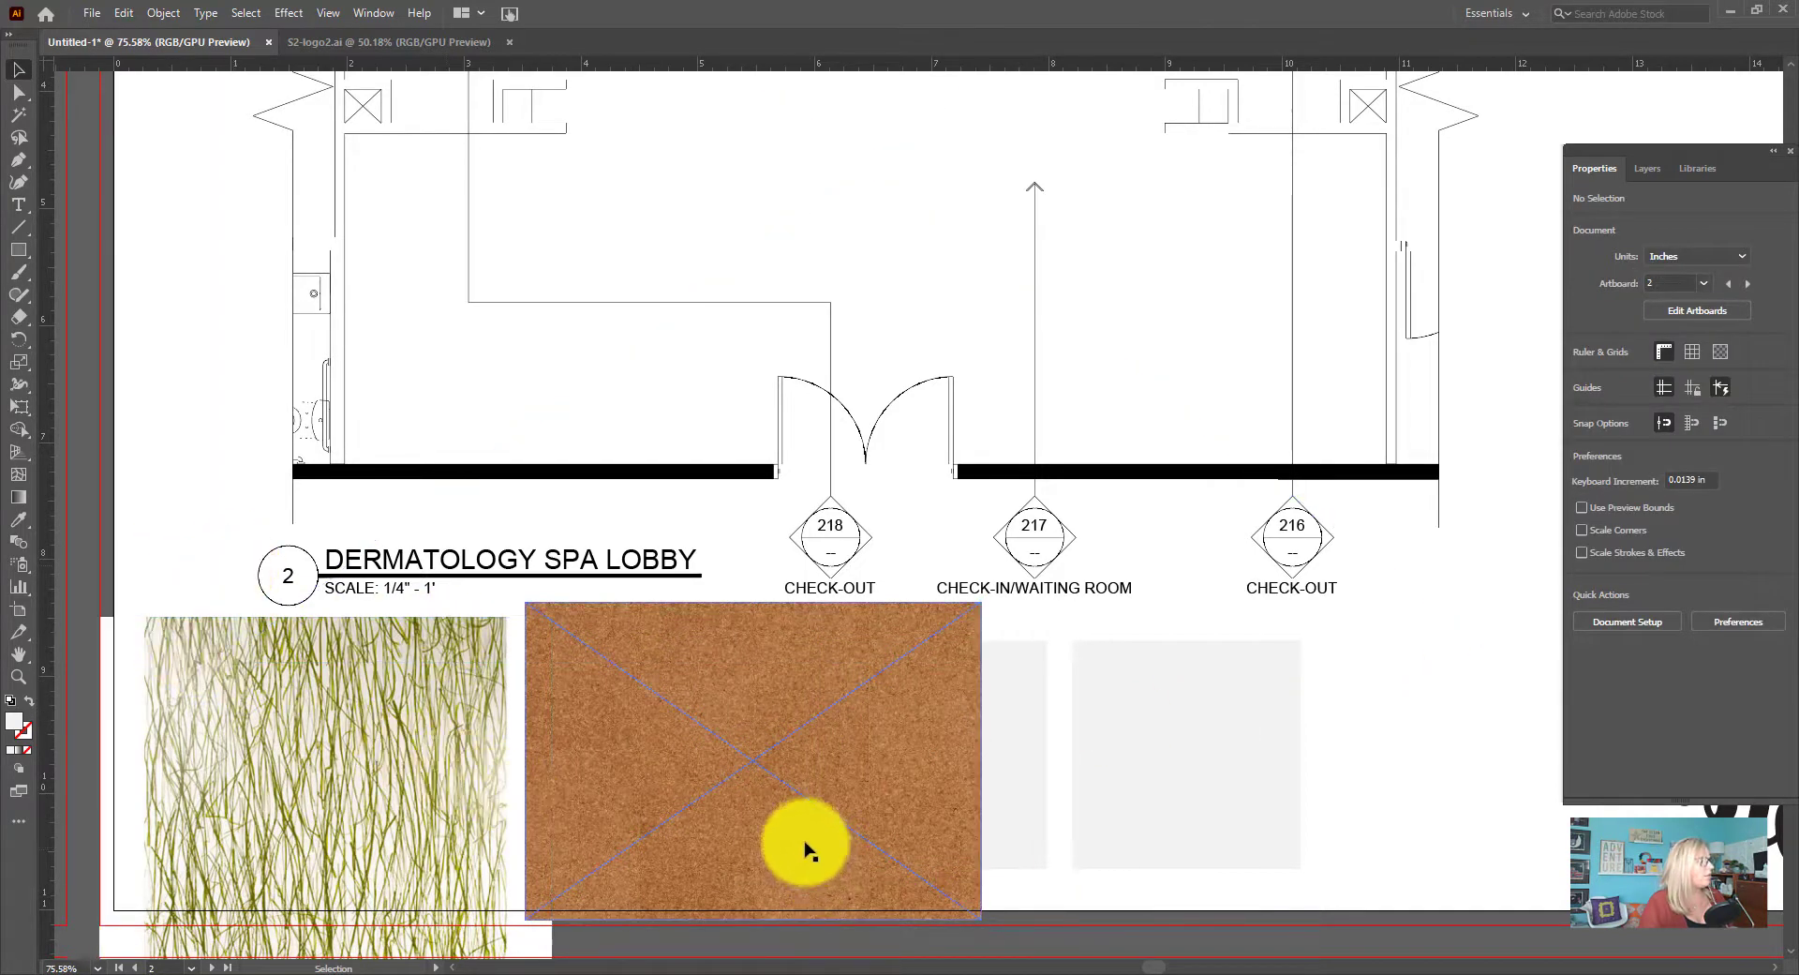
Move the seaweed glass and cork images sideways so that they only partly cover the first two grey squares below the lobby plan
{"action": "scroll", "coordinate": [803, 834], "scroll_direction": "down", "scroll_amount": 3}
{"action": "left_click", "coordinate": [250, 501]}
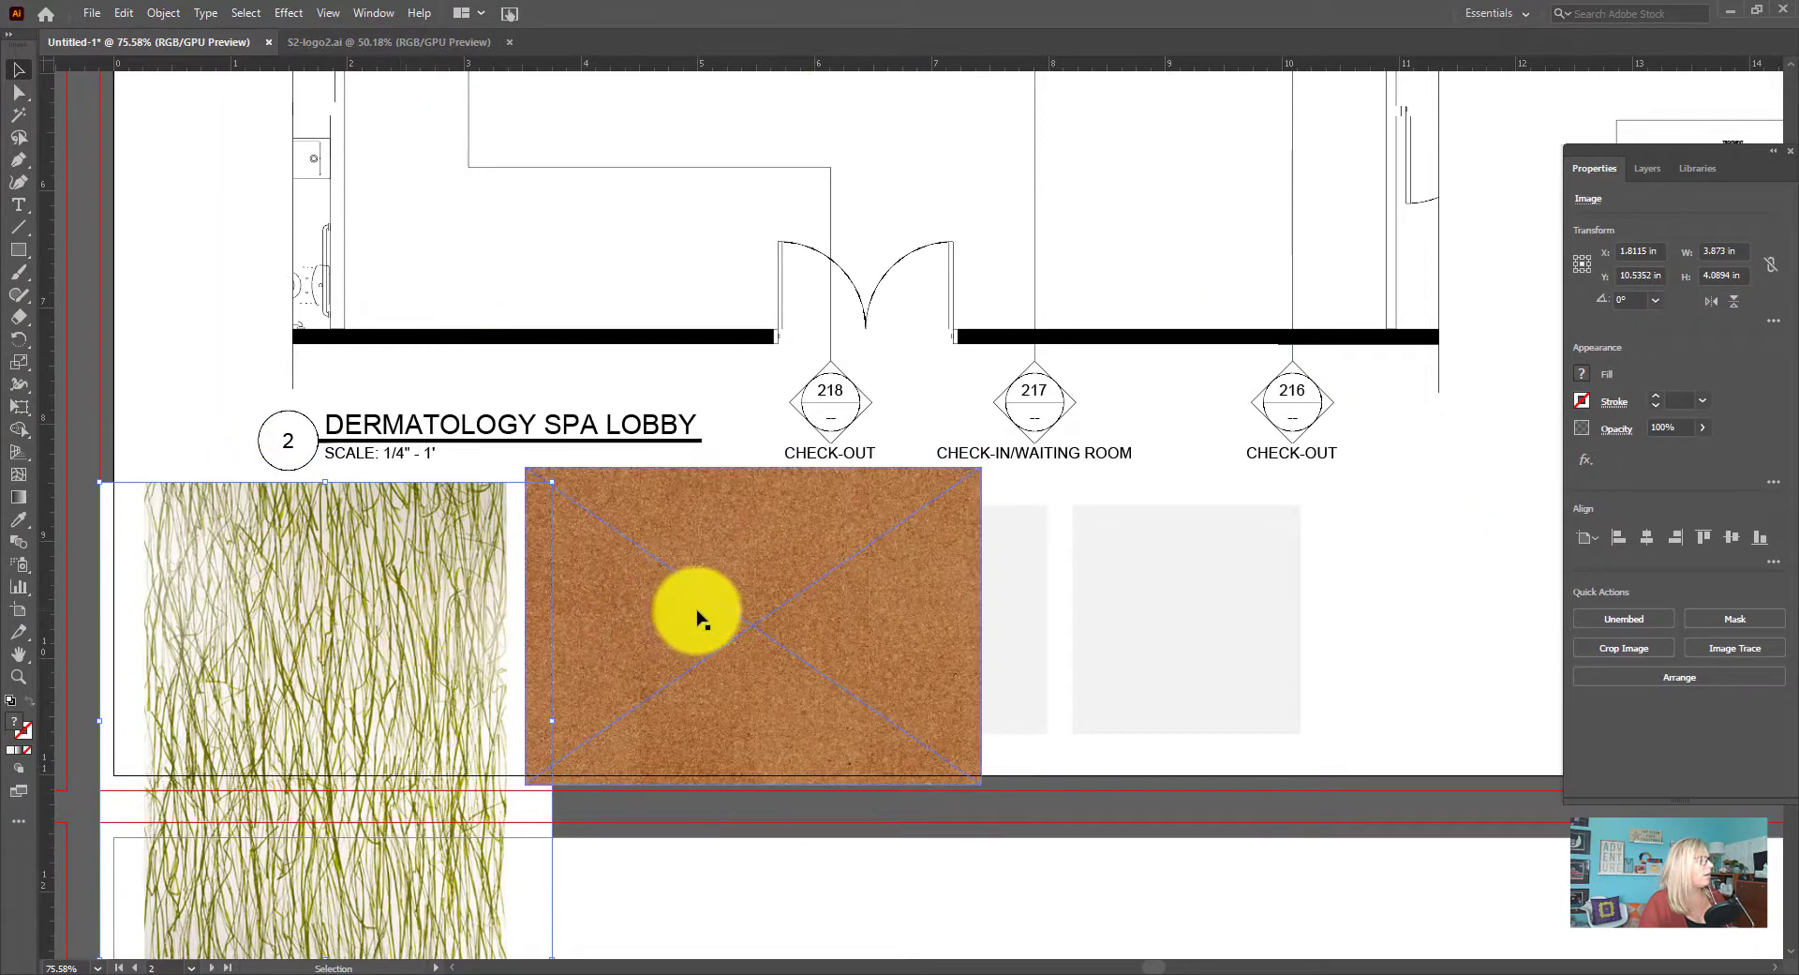
{"action": "left_click_drag", "start_coordinate": [717, 619], "coordinate": [870, 613]}
{"action": "left_click_drag", "start_coordinate": [325, 612], "coordinate": [148, 600]}
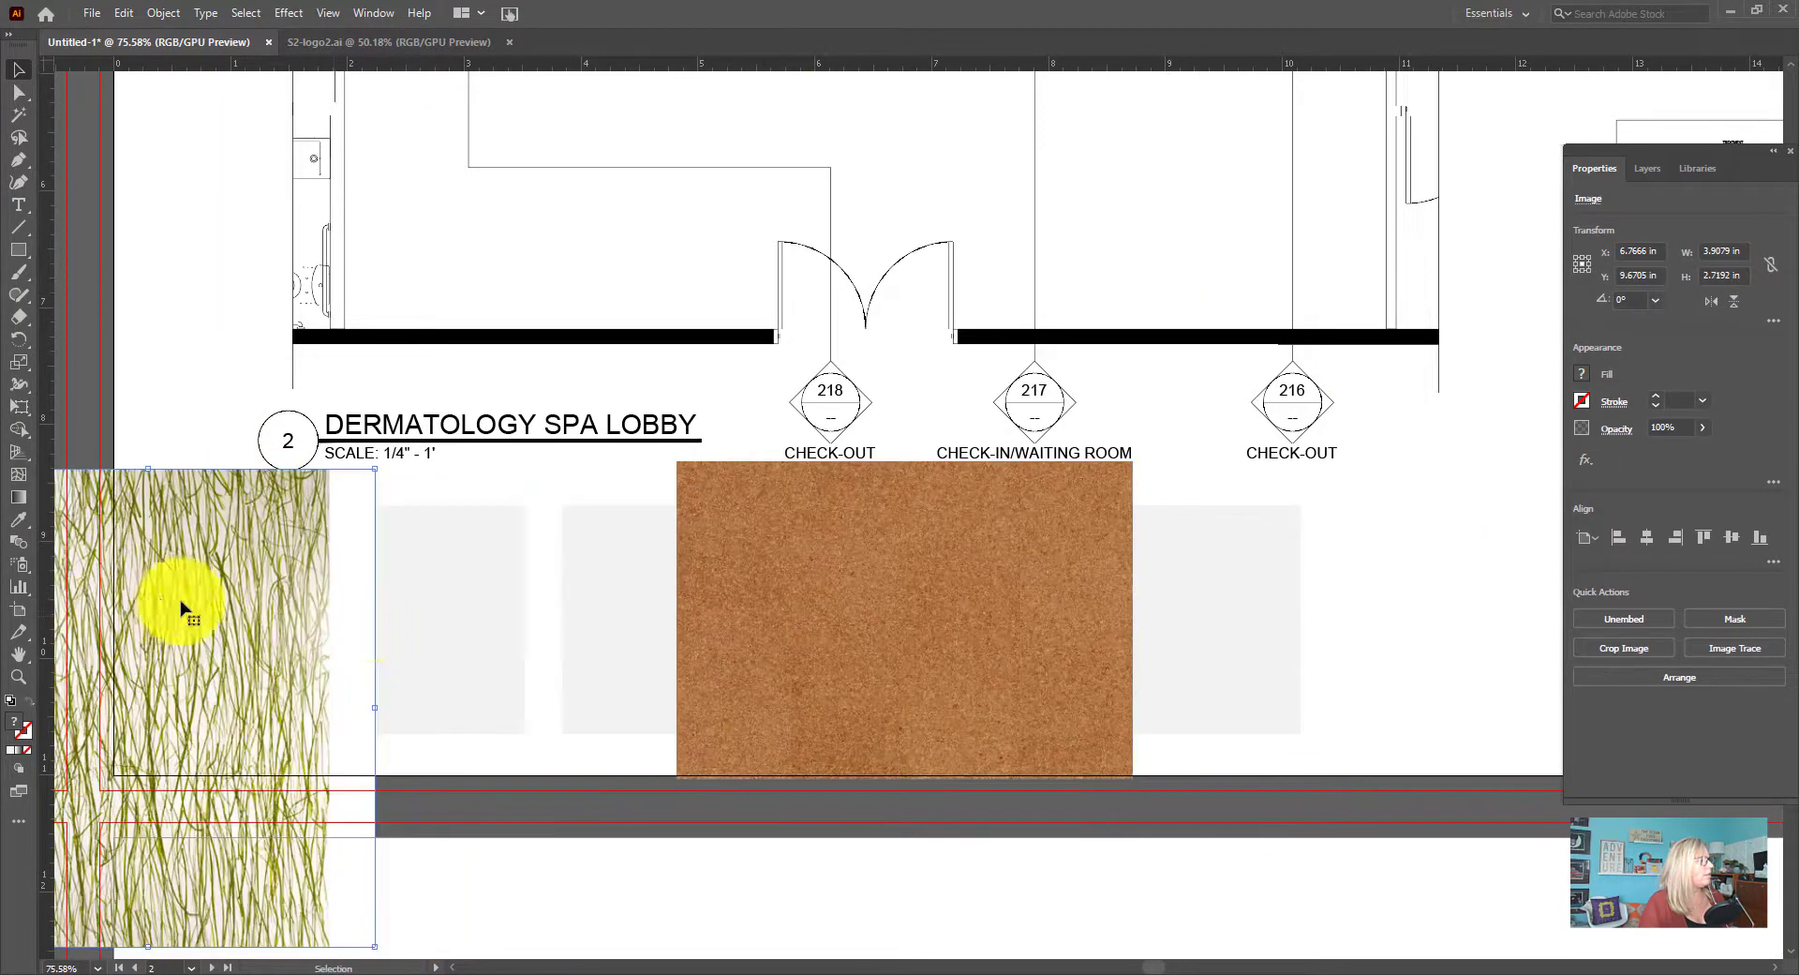
Try to make a clipping mask from the seaweed glass image and the first grey square
{"action": "left_click", "coordinate": [405, 620], "text": "shift"}
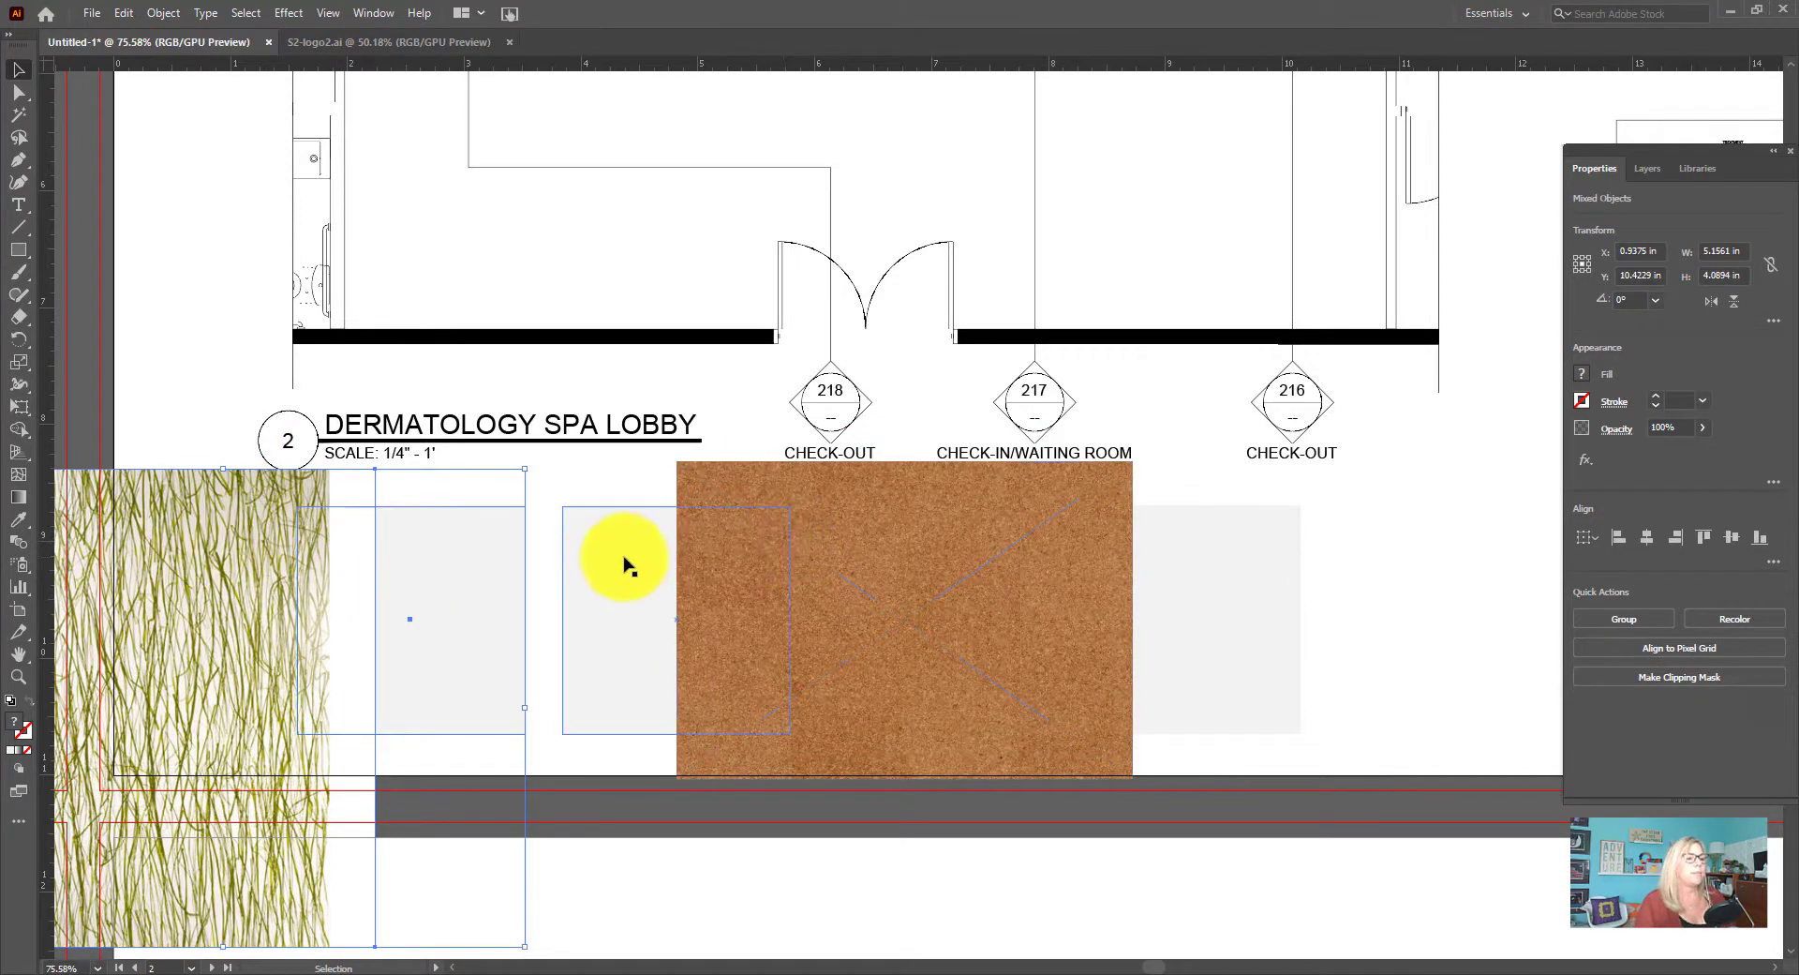
{"action": "left_click", "coordinate": [1706, 679]}
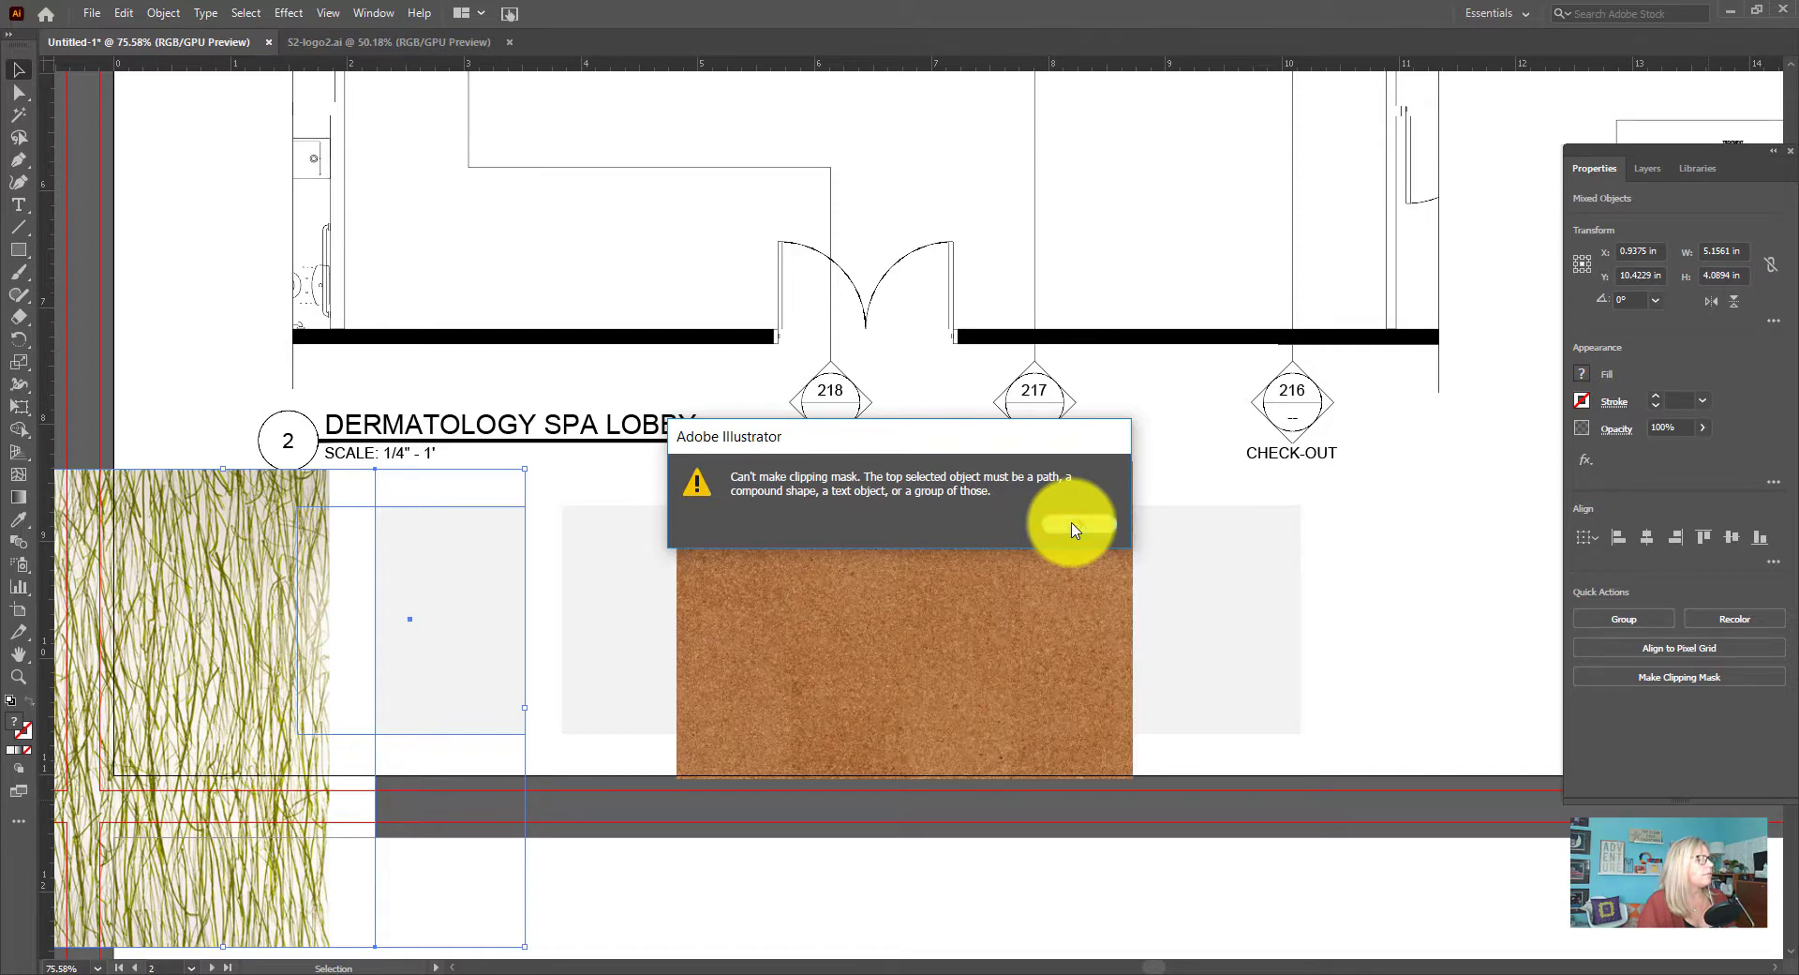
{"action": "left_click", "coordinate": [1073, 527]}
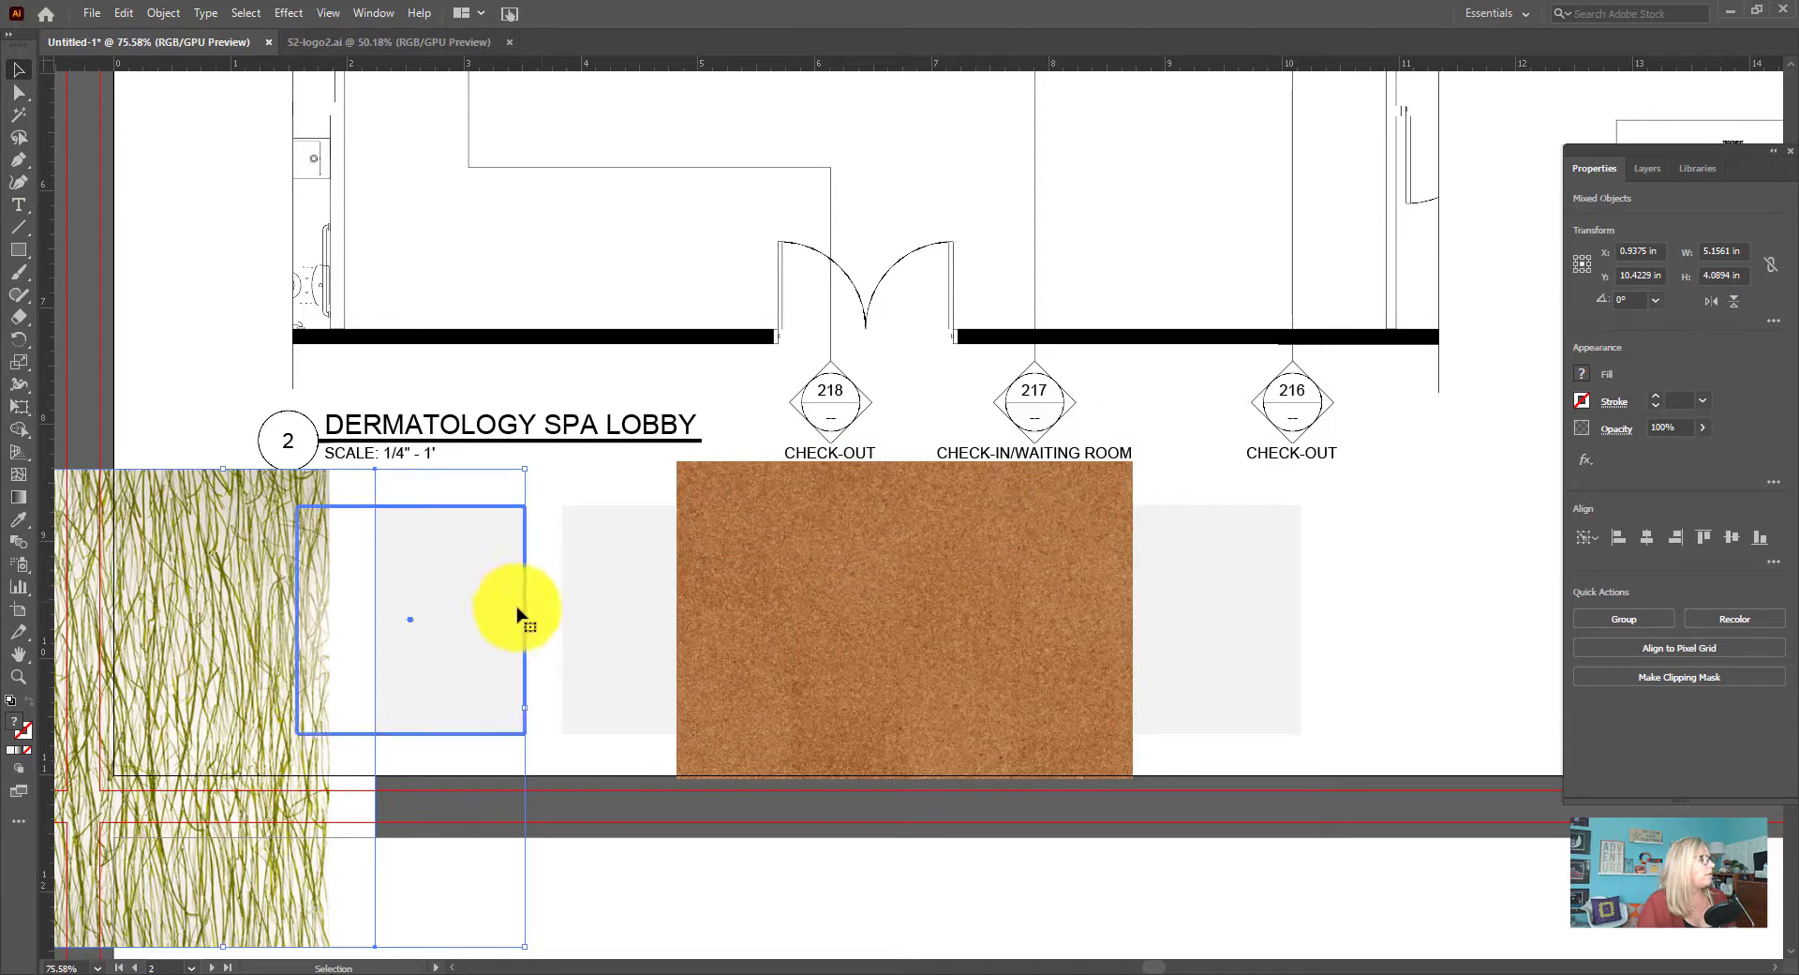
{"action": "left_click", "coordinate": [611, 878]}
Bring the first grey square to the front of the seaweed glass image and clip the repositioned image to the square
{"action": "left_click", "coordinate": [470, 707]}
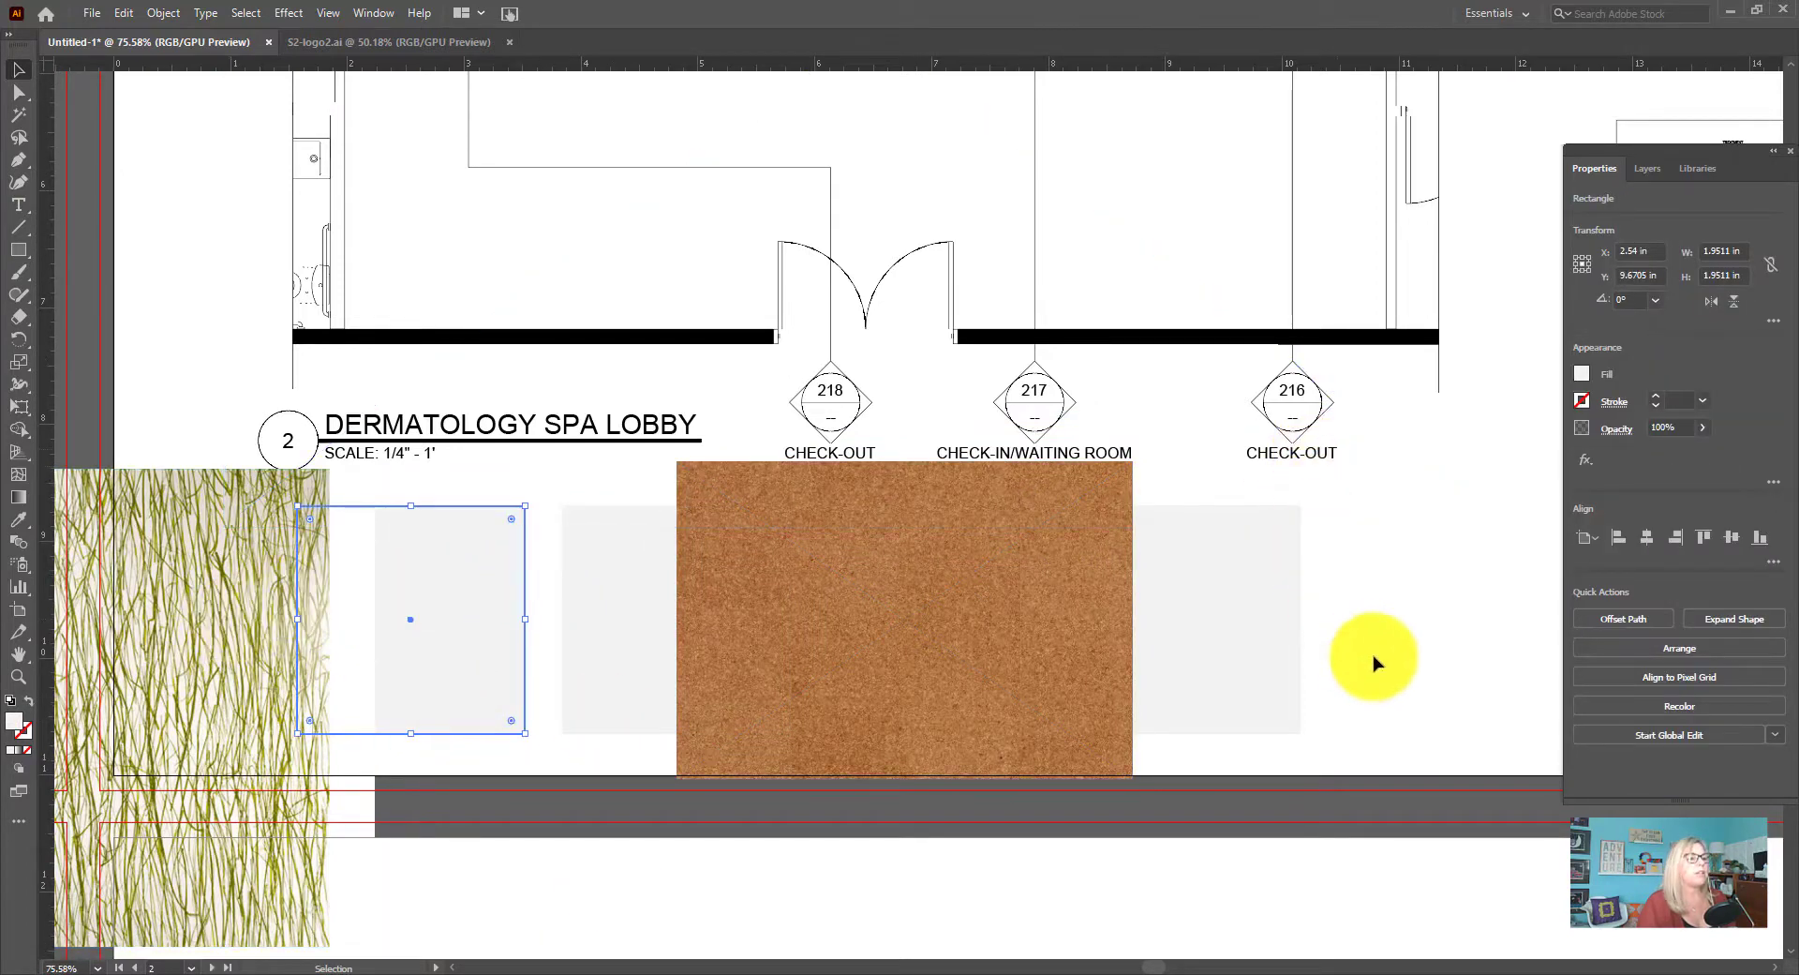
{"action": "left_click", "coordinate": [1743, 648]}
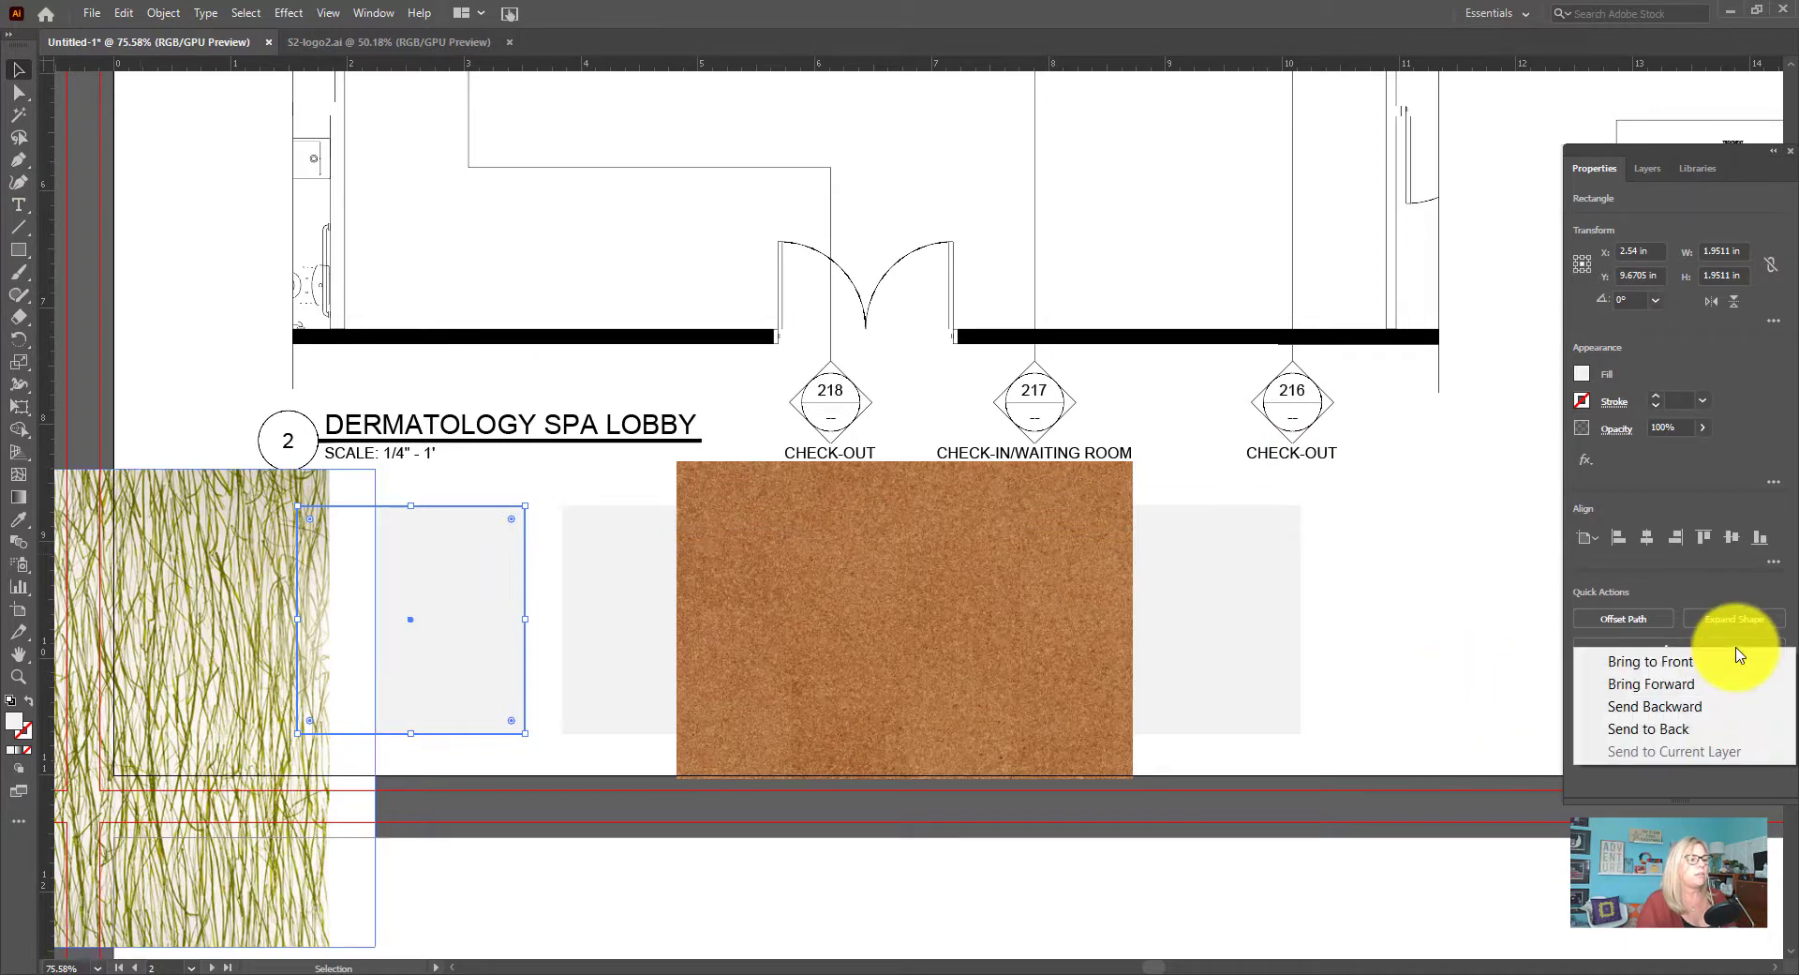
{"action": "left_click", "coordinate": [1687, 662]}
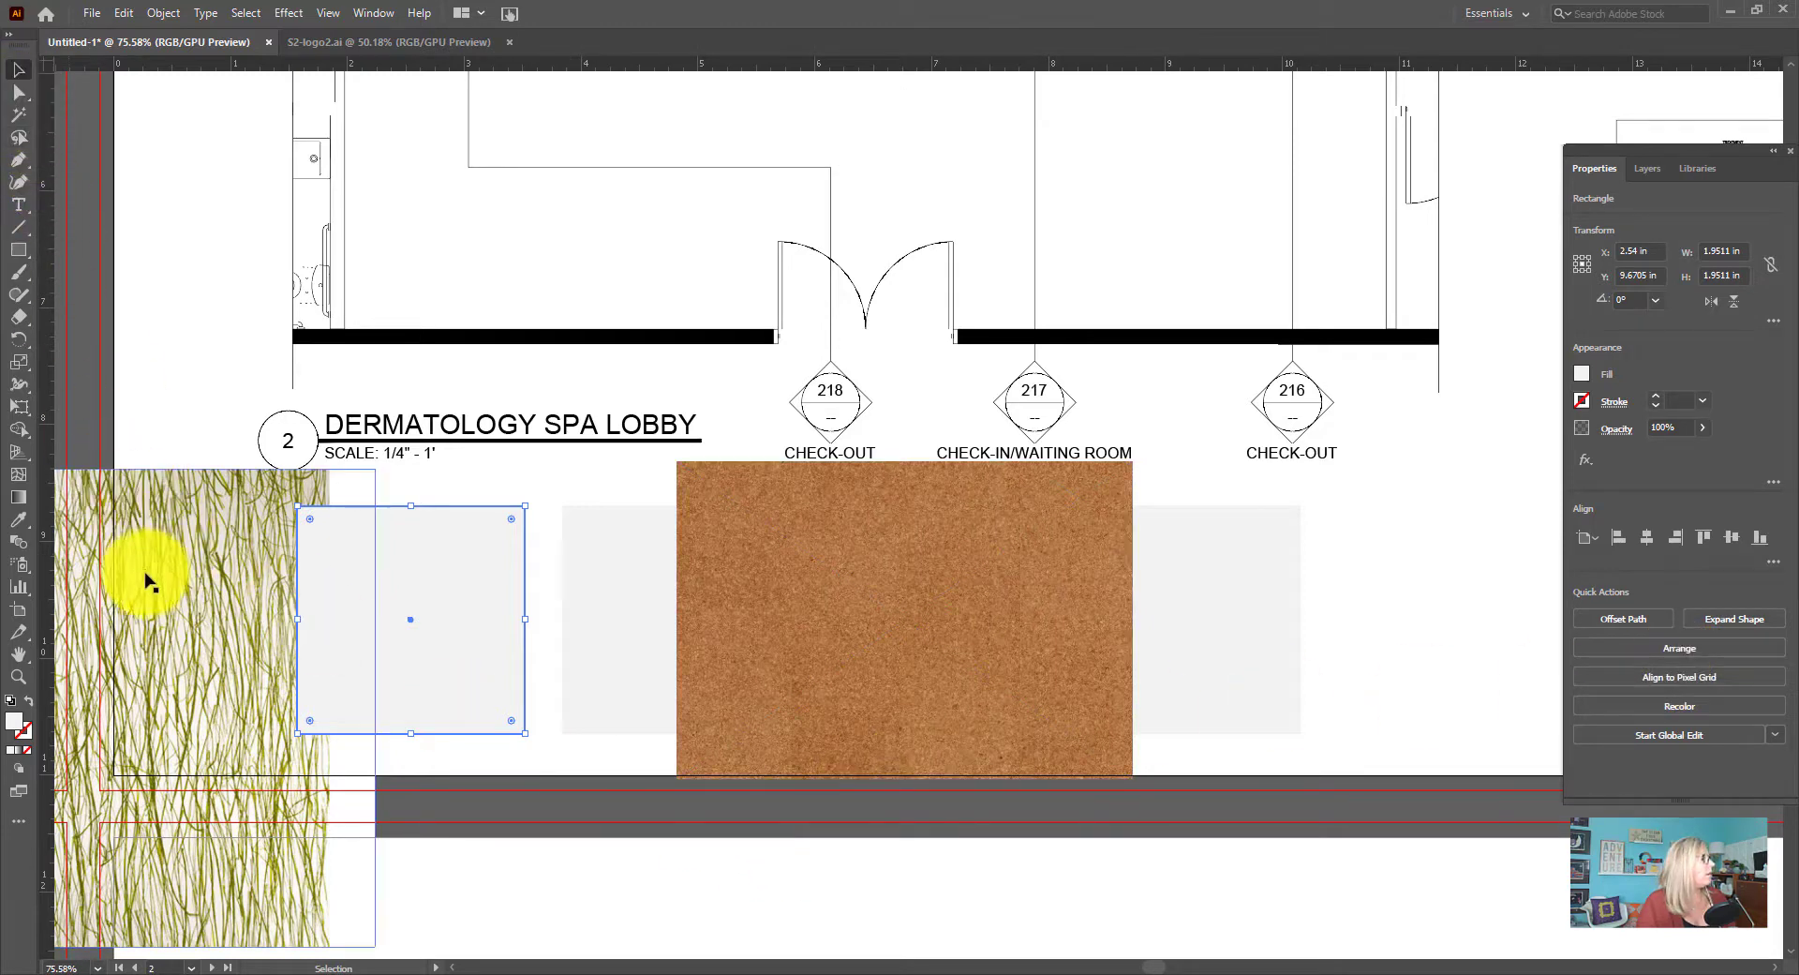
{"action": "left_click_drag", "start_coordinate": [174, 571], "coordinate": [370, 571]}
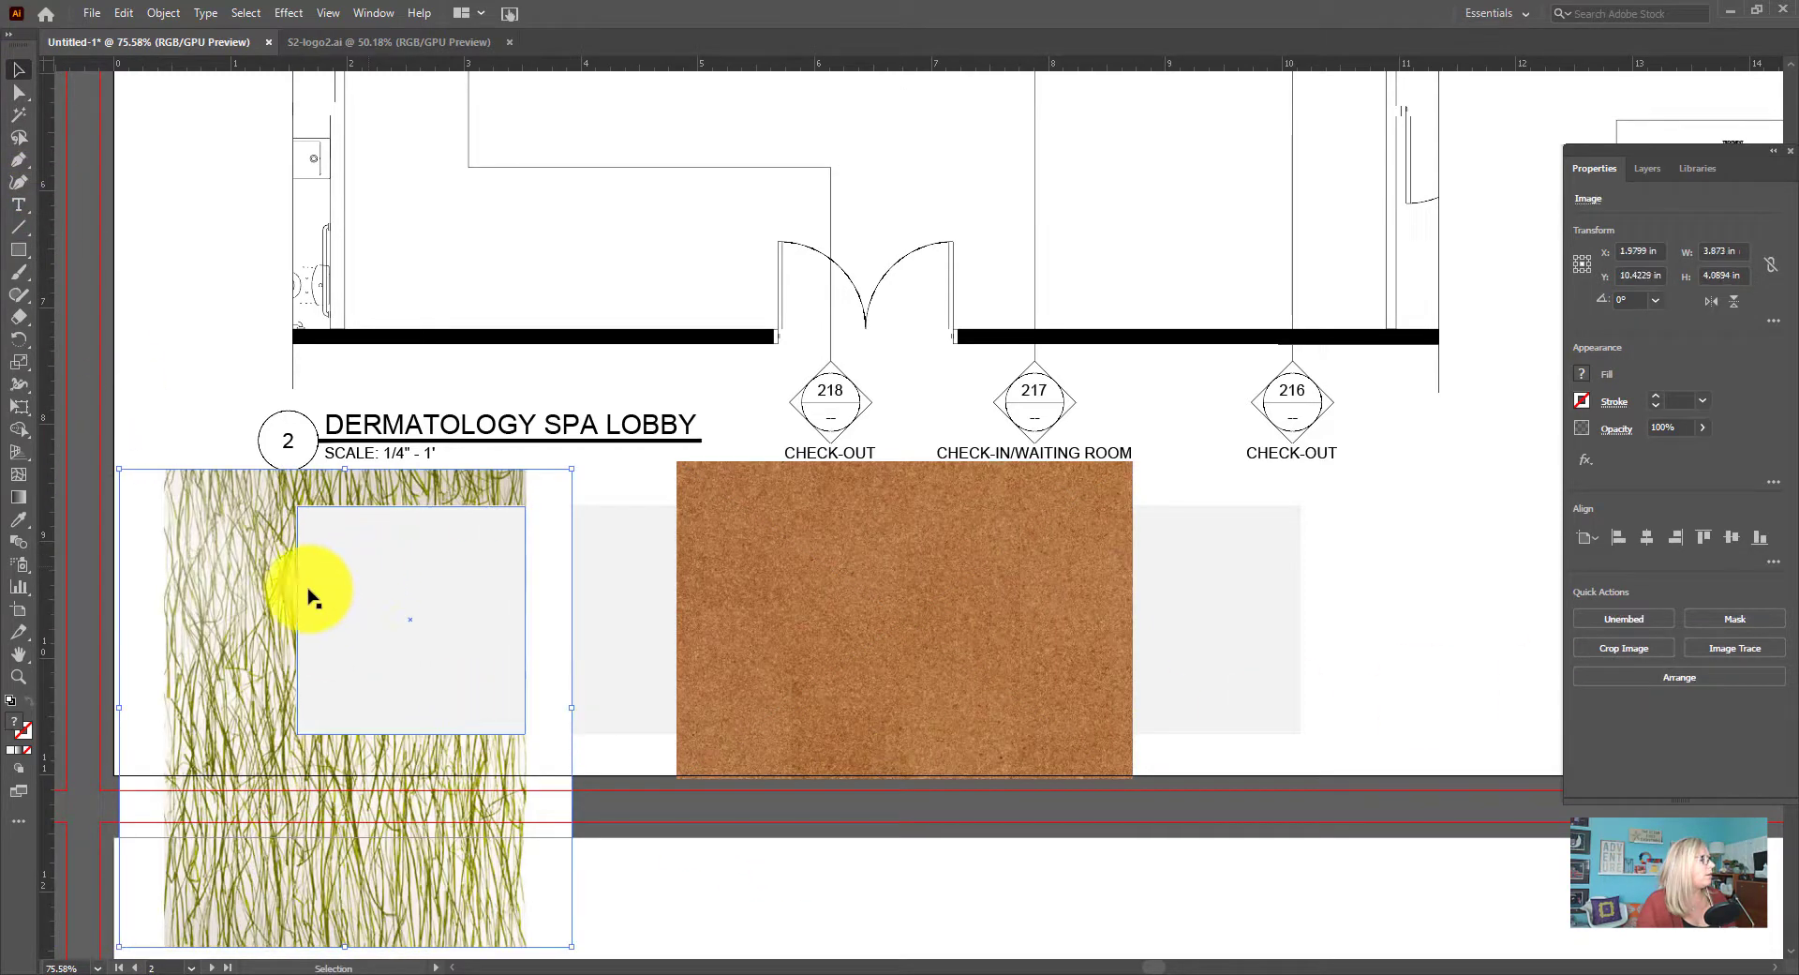
{"action": "left_click_drag", "start_coordinate": [234, 589], "coordinate": [251, 588]}
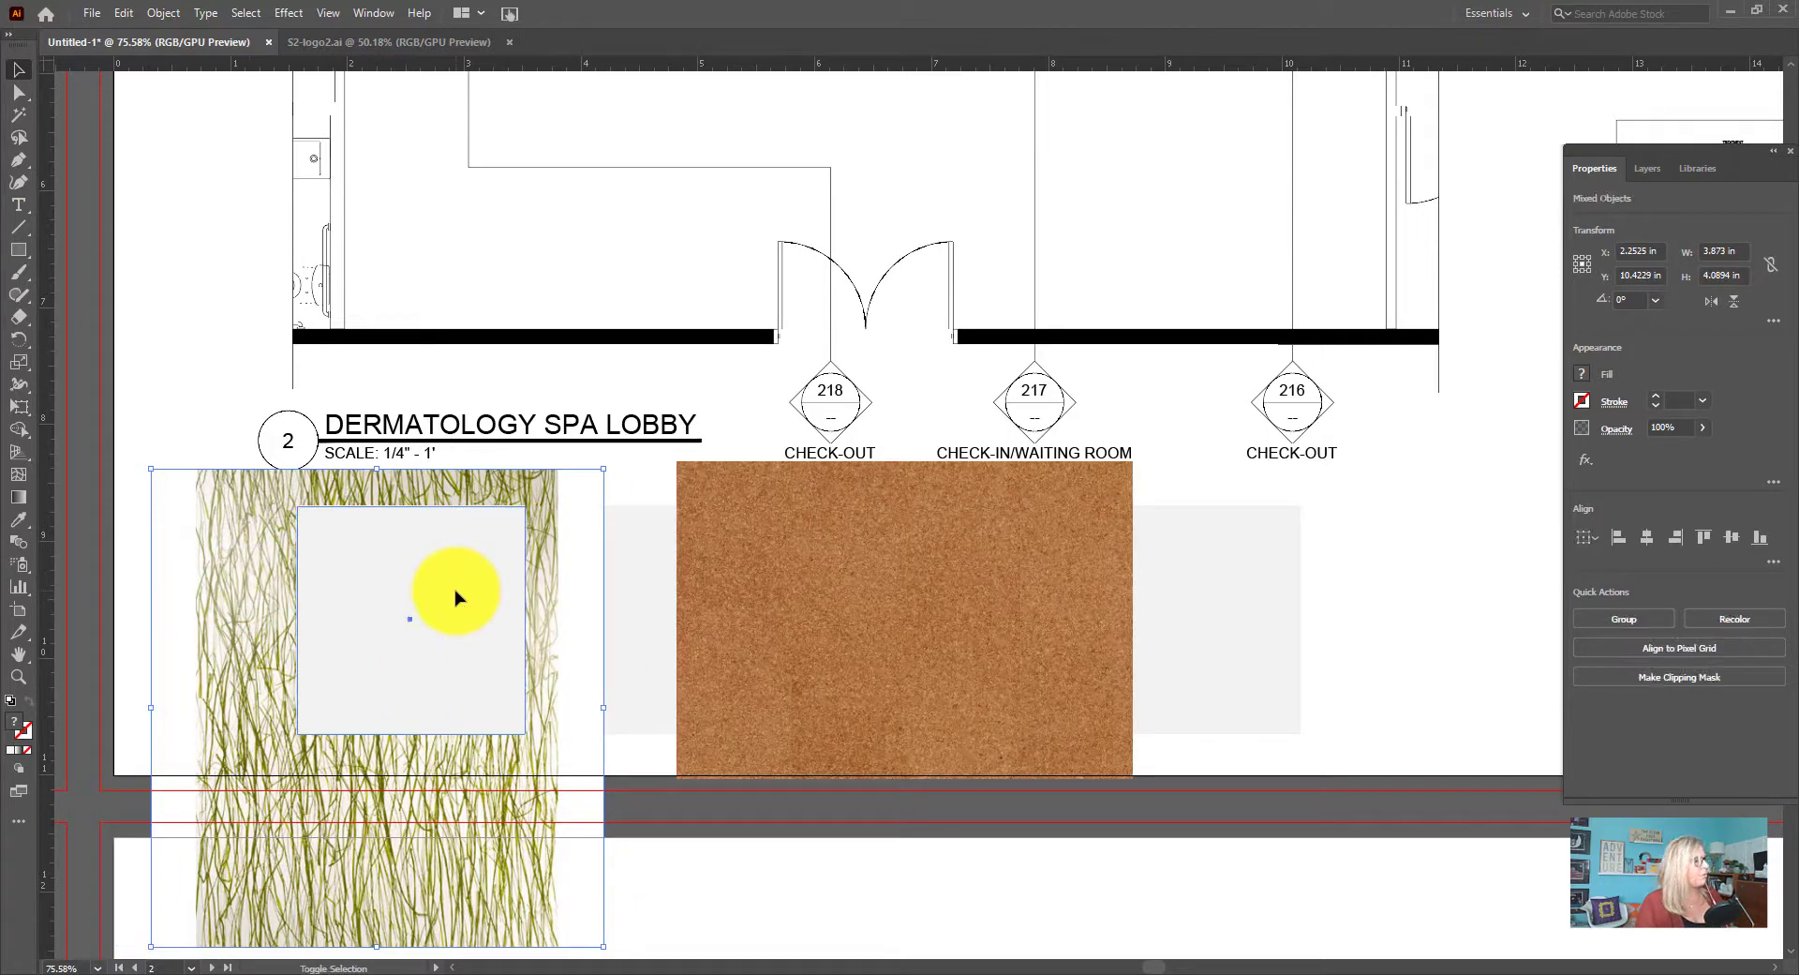
{"action": "left_click", "coordinate": [1704, 679]}
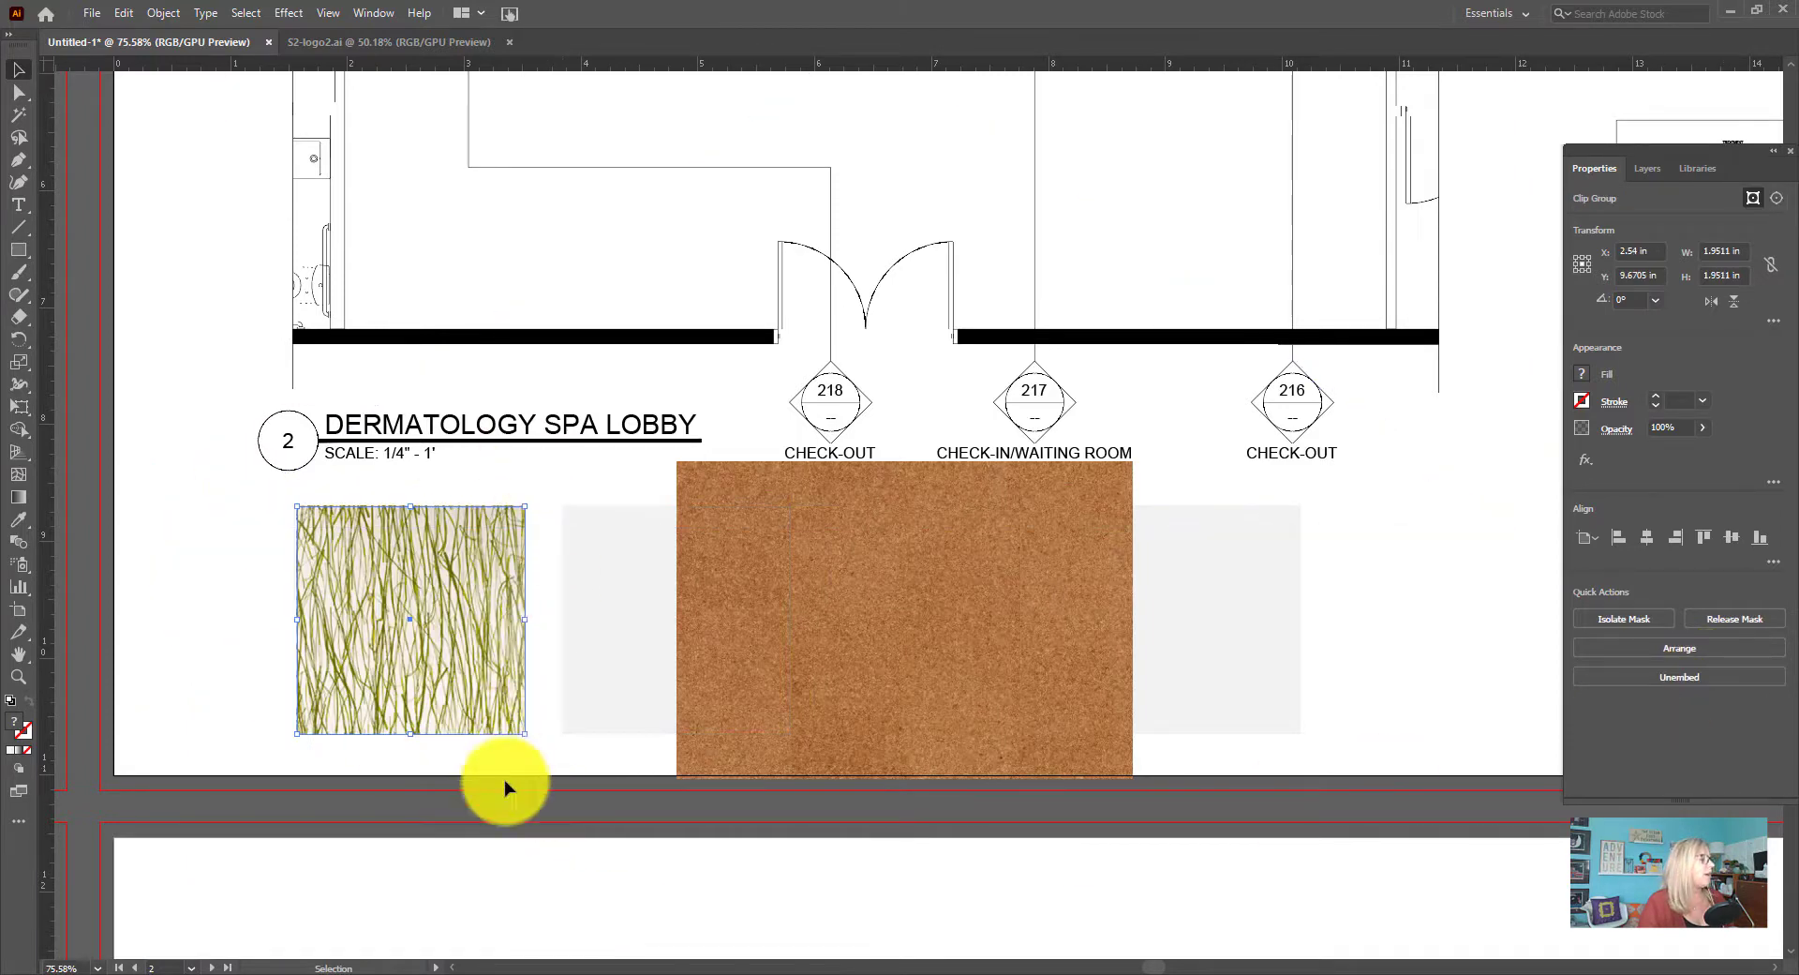
{"action": "left_click", "coordinate": [478, 766]}
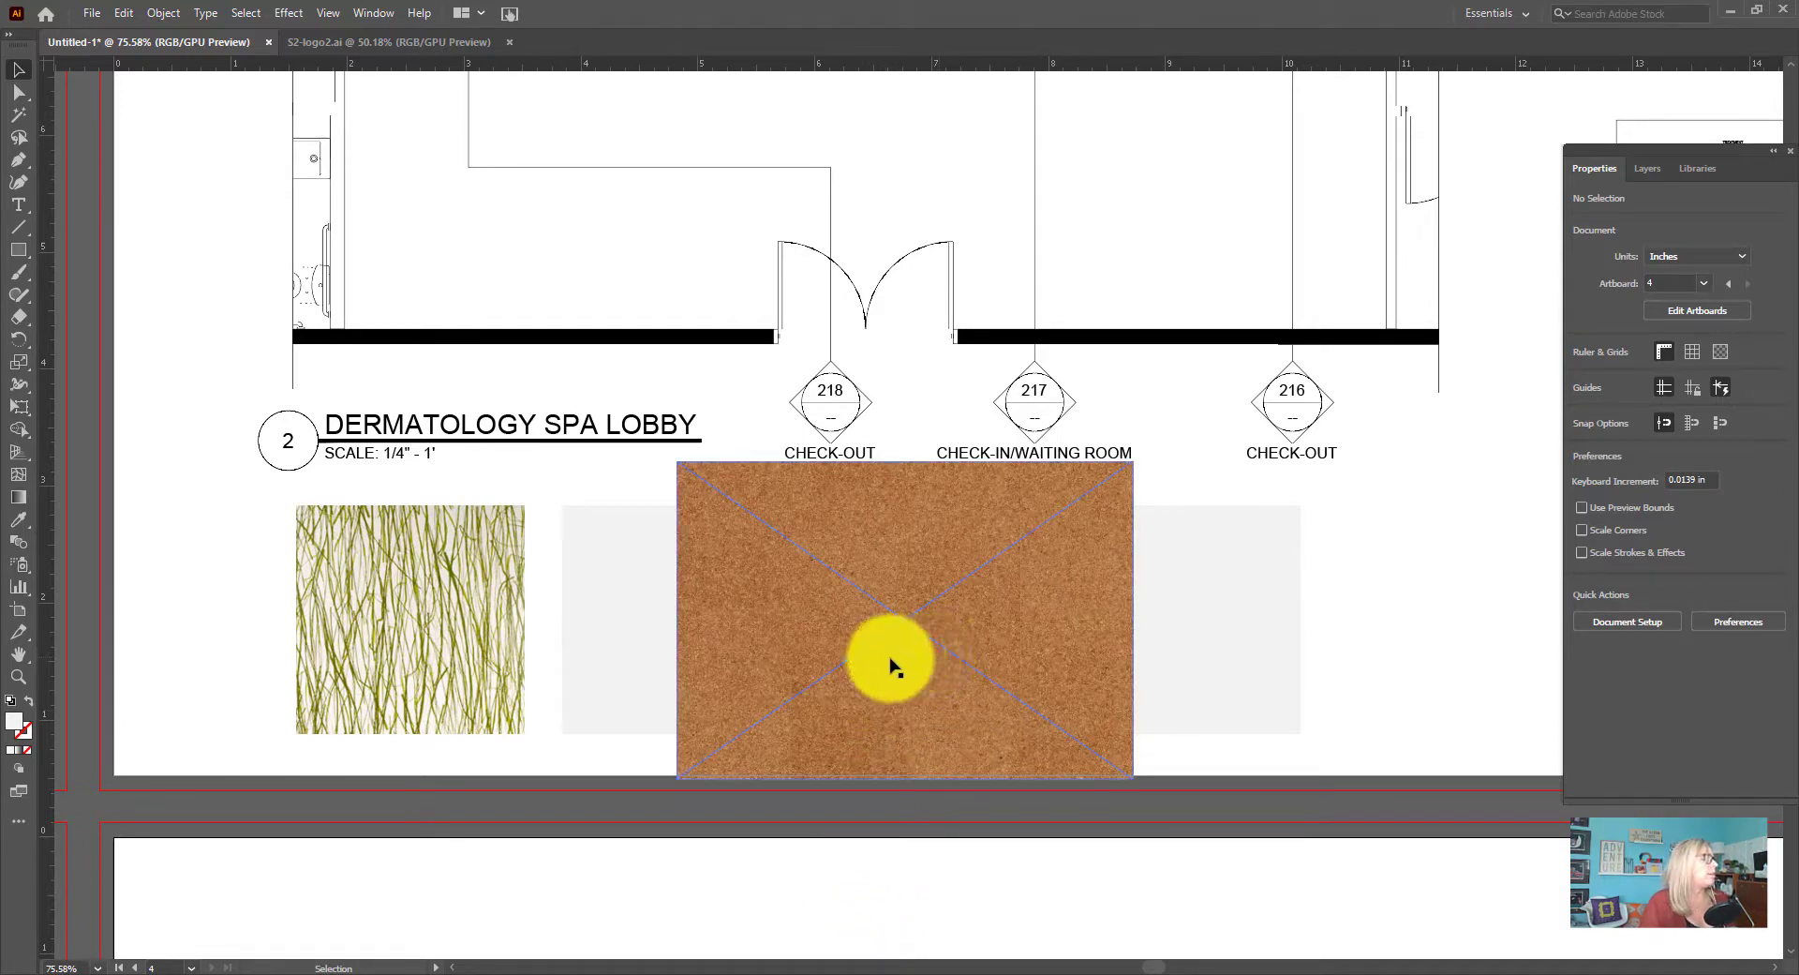
Bring the second grey square to the front of the cork image and clip the repositioned image to the square
{"action": "left_click", "coordinate": [621, 626]}
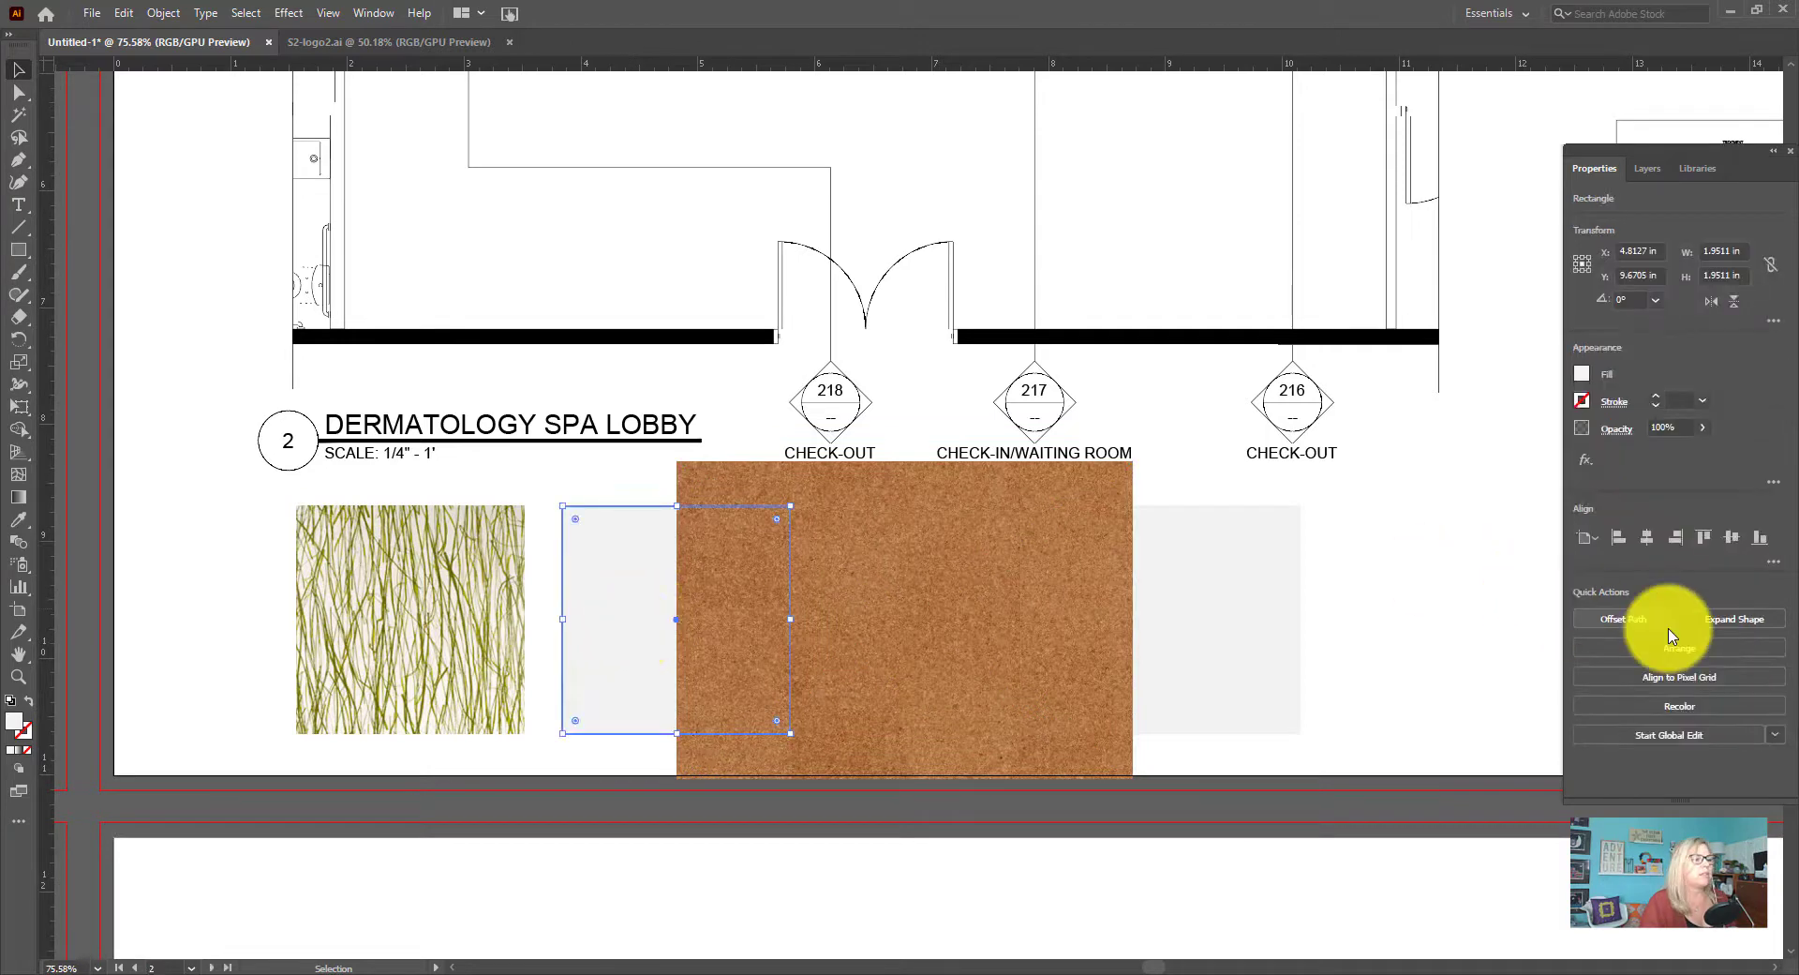
{"action": "left_click", "coordinate": [1702, 659]}
{"action": "left_click", "coordinate": [1701, 660]}
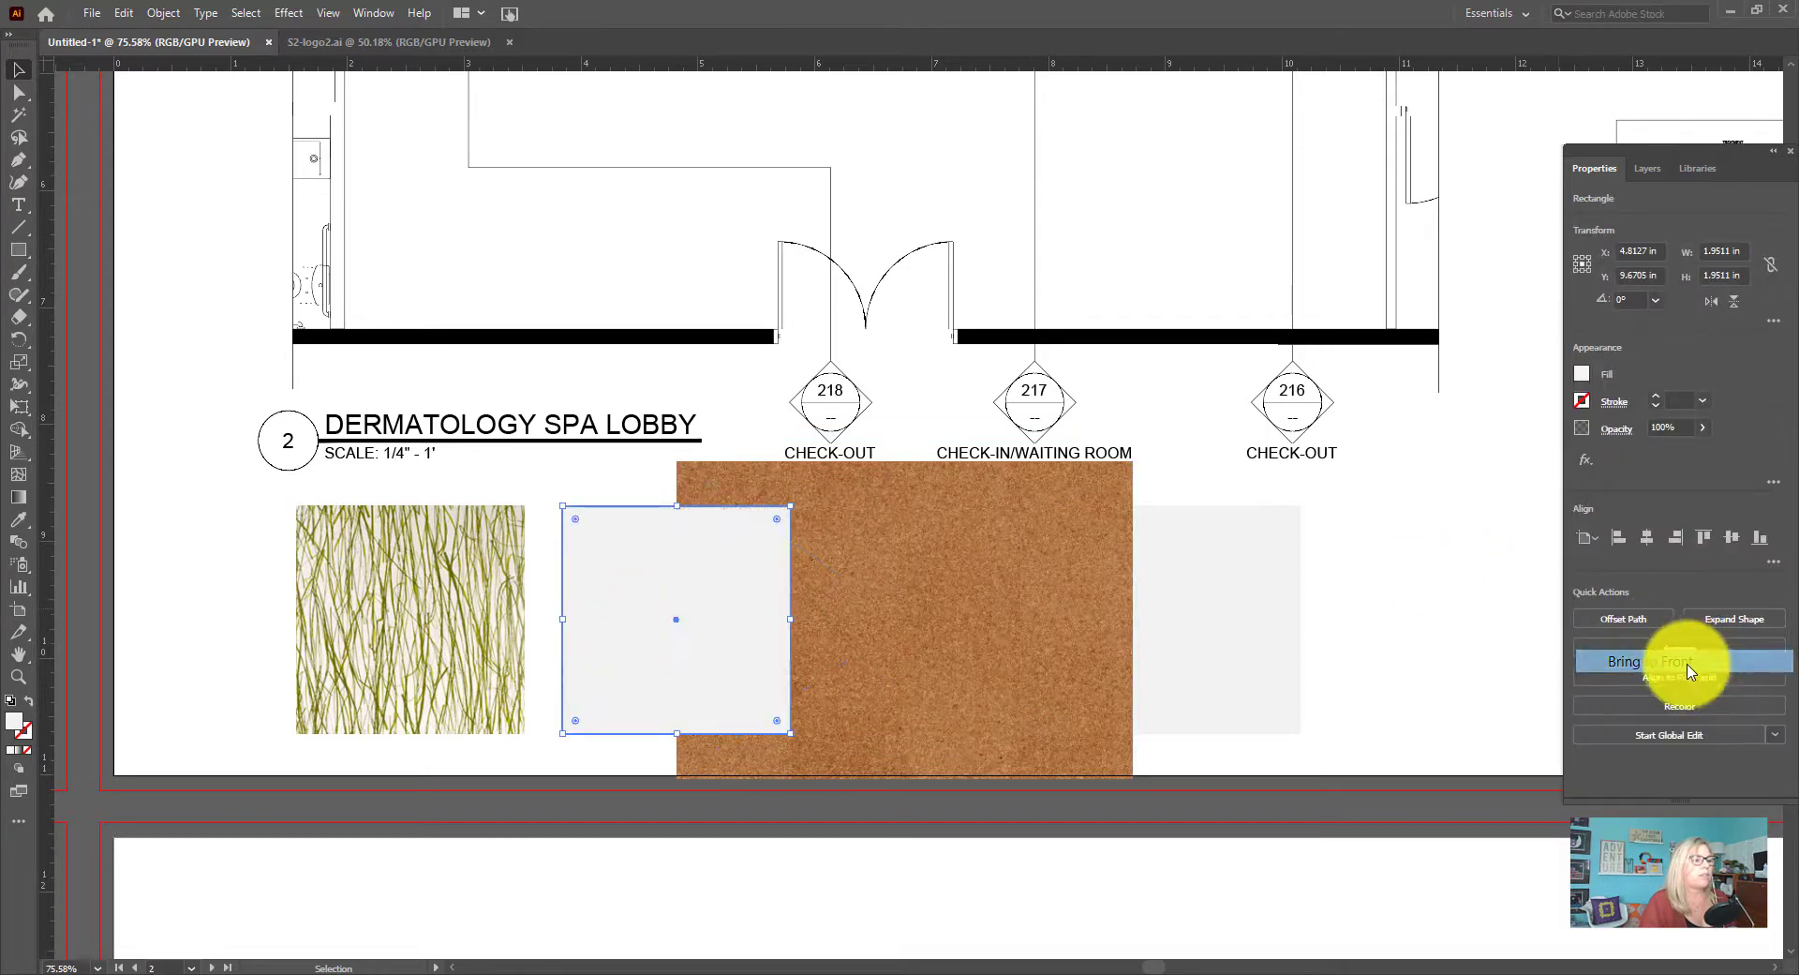
{"action": "left_click_drag", "start_coordinate": [1002, 632], "coordinate": [841, 628]}
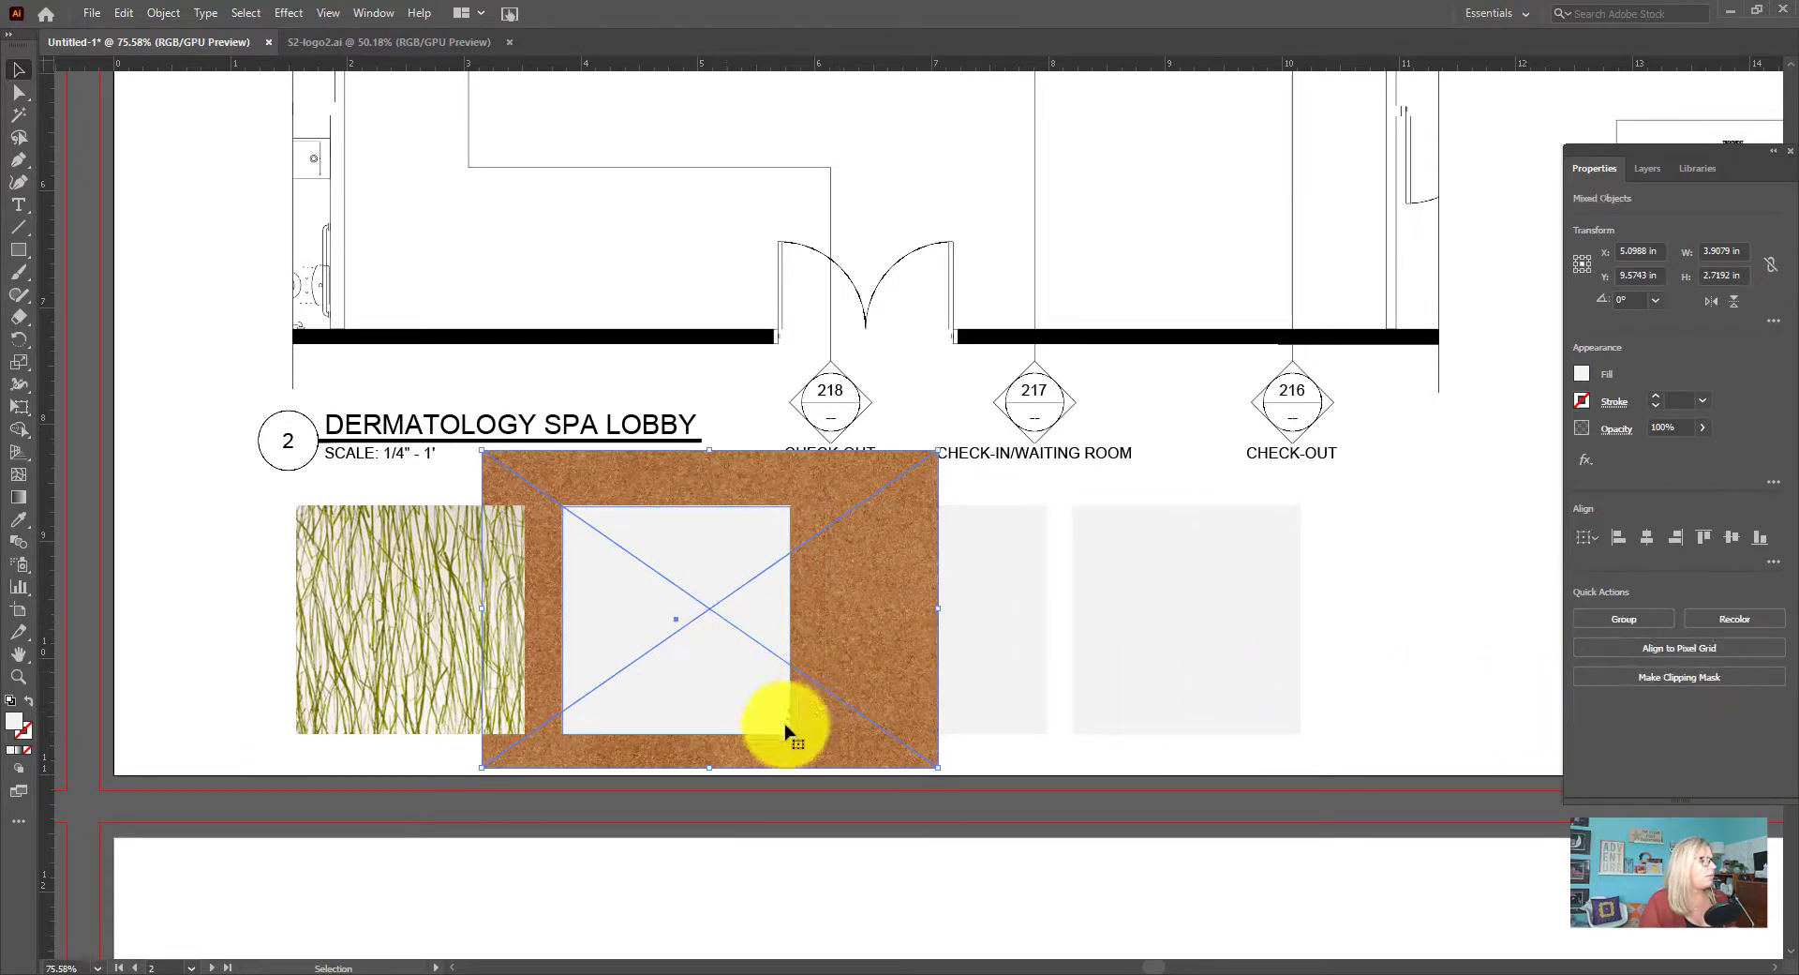
{"action": "left_click", "coordinate": [1700, 679]}
{"action": "left_click", "coordinate": [1430, 716]}
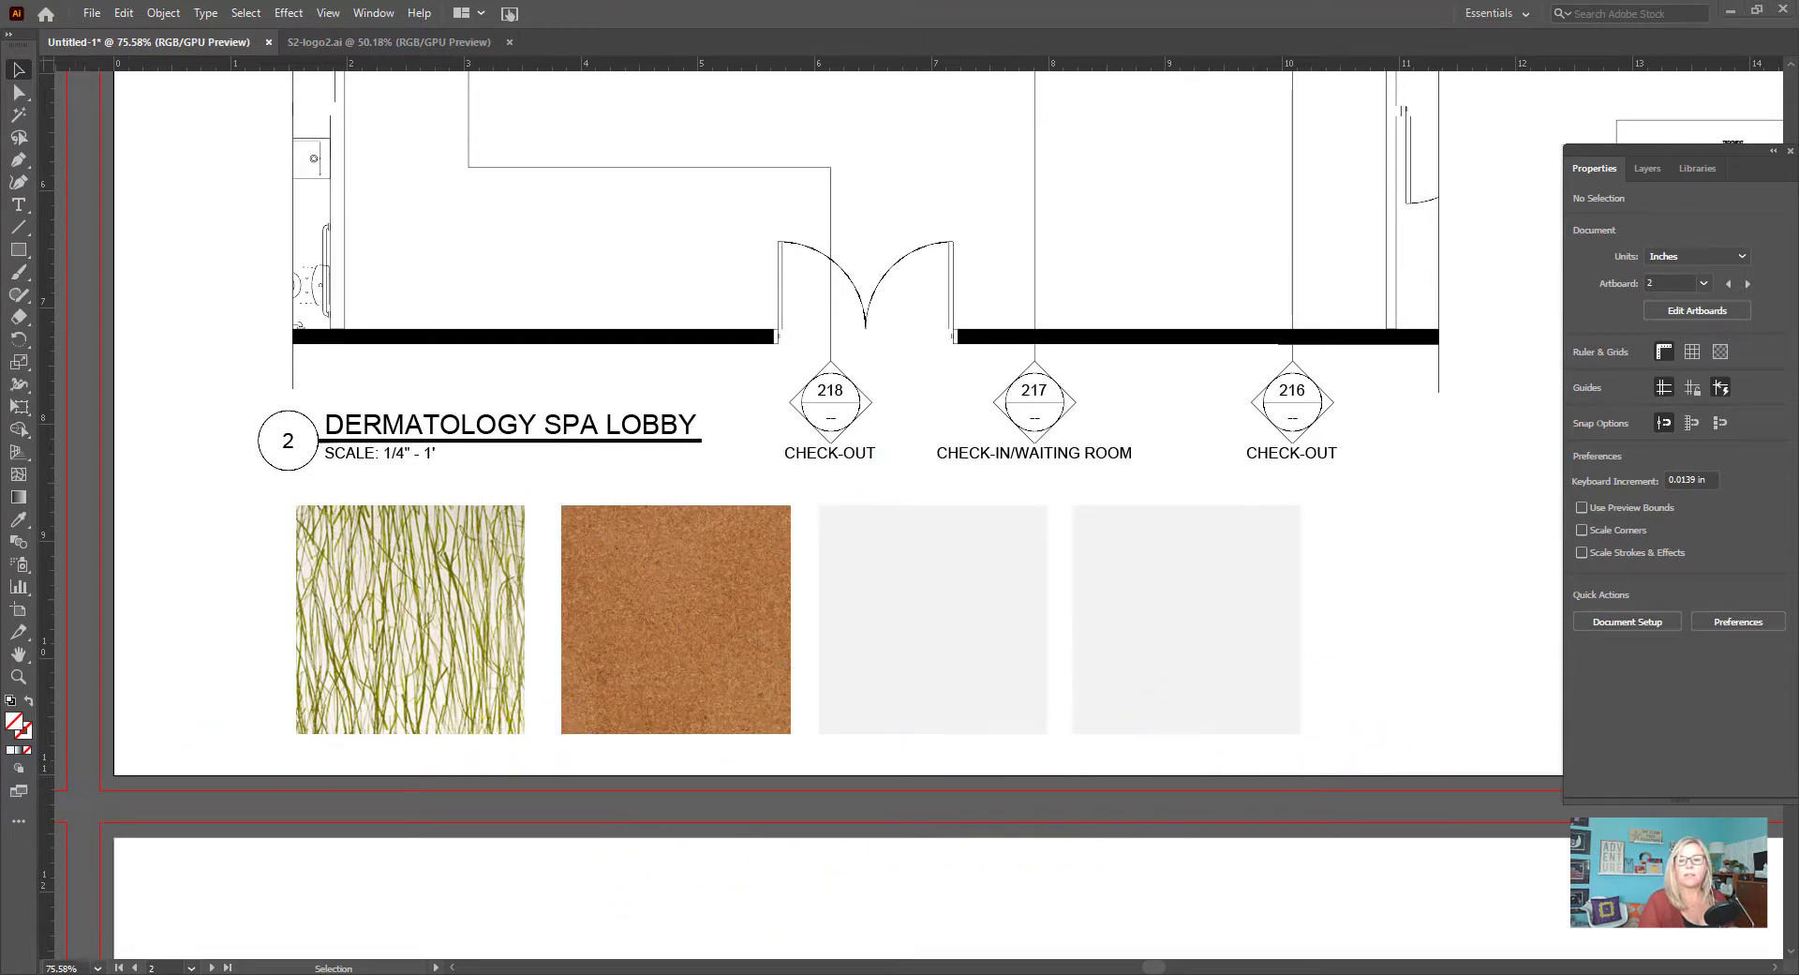
Copy the seaweed and cork swatches together with the two empty grey squares below the lobby plan
{"action": "key", "text": "ctrl+alt+0"}
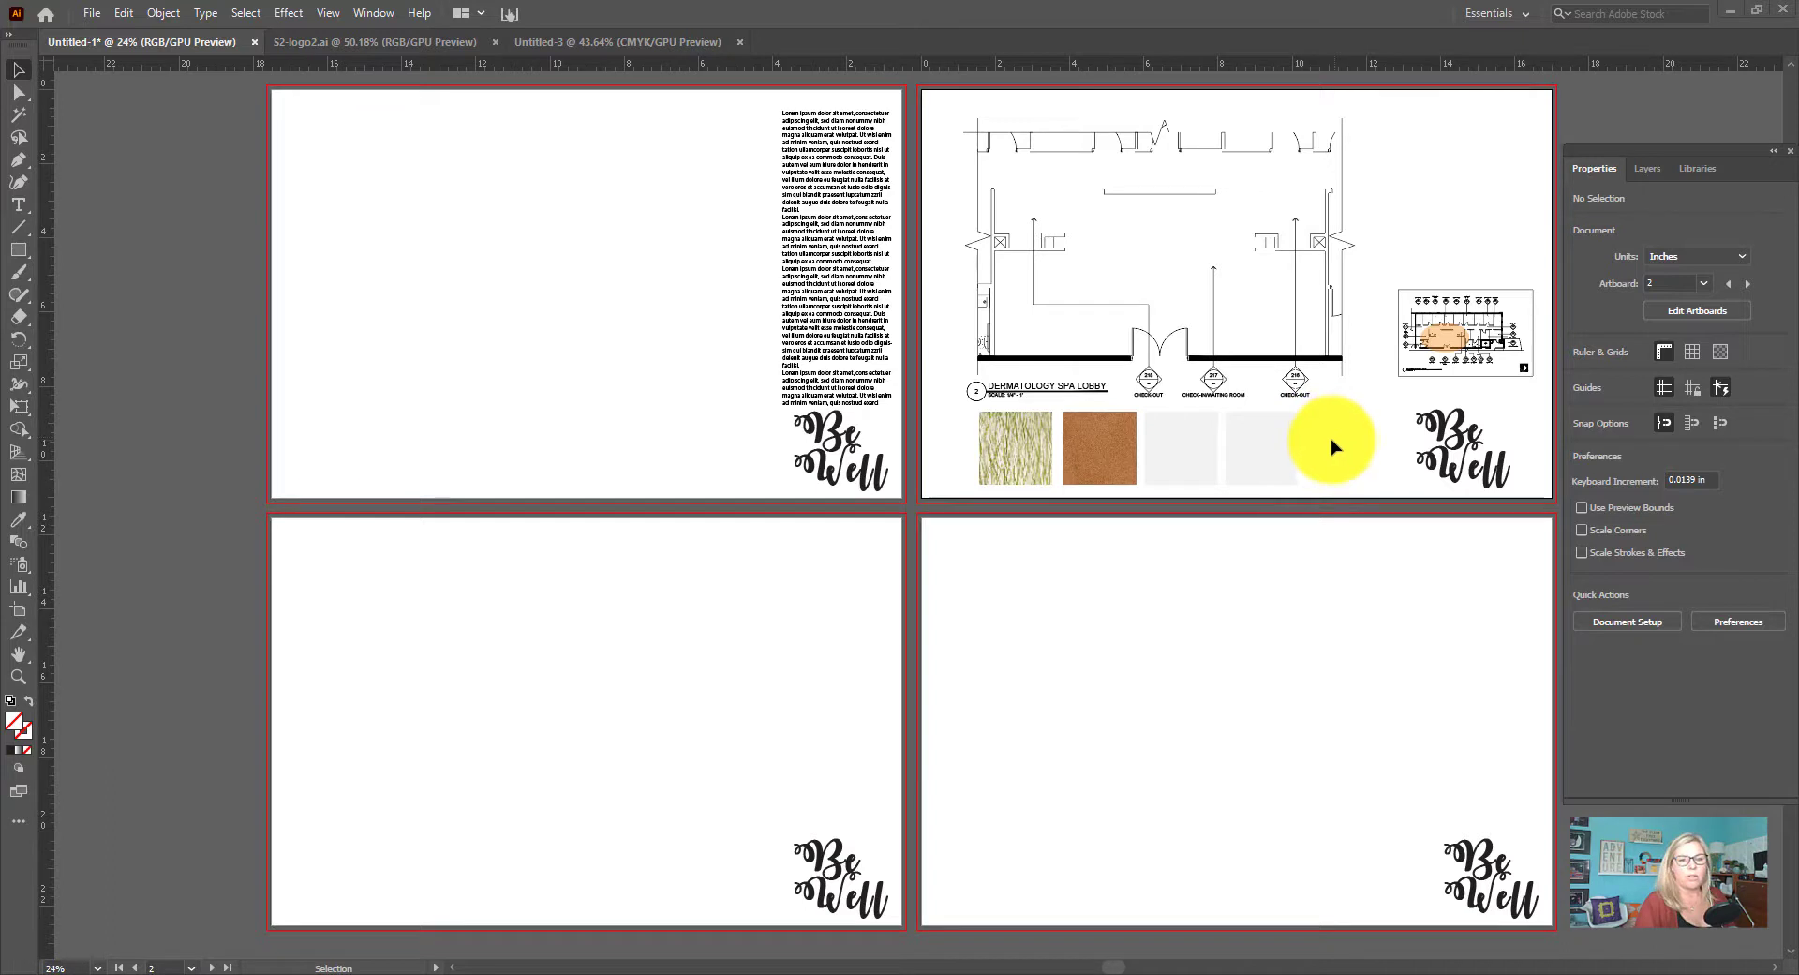
{"action": "left_click", "coordinate": [1001, 458]}
{"action": "left_click", "coordinate": [1116, 457], "text": "shift"}
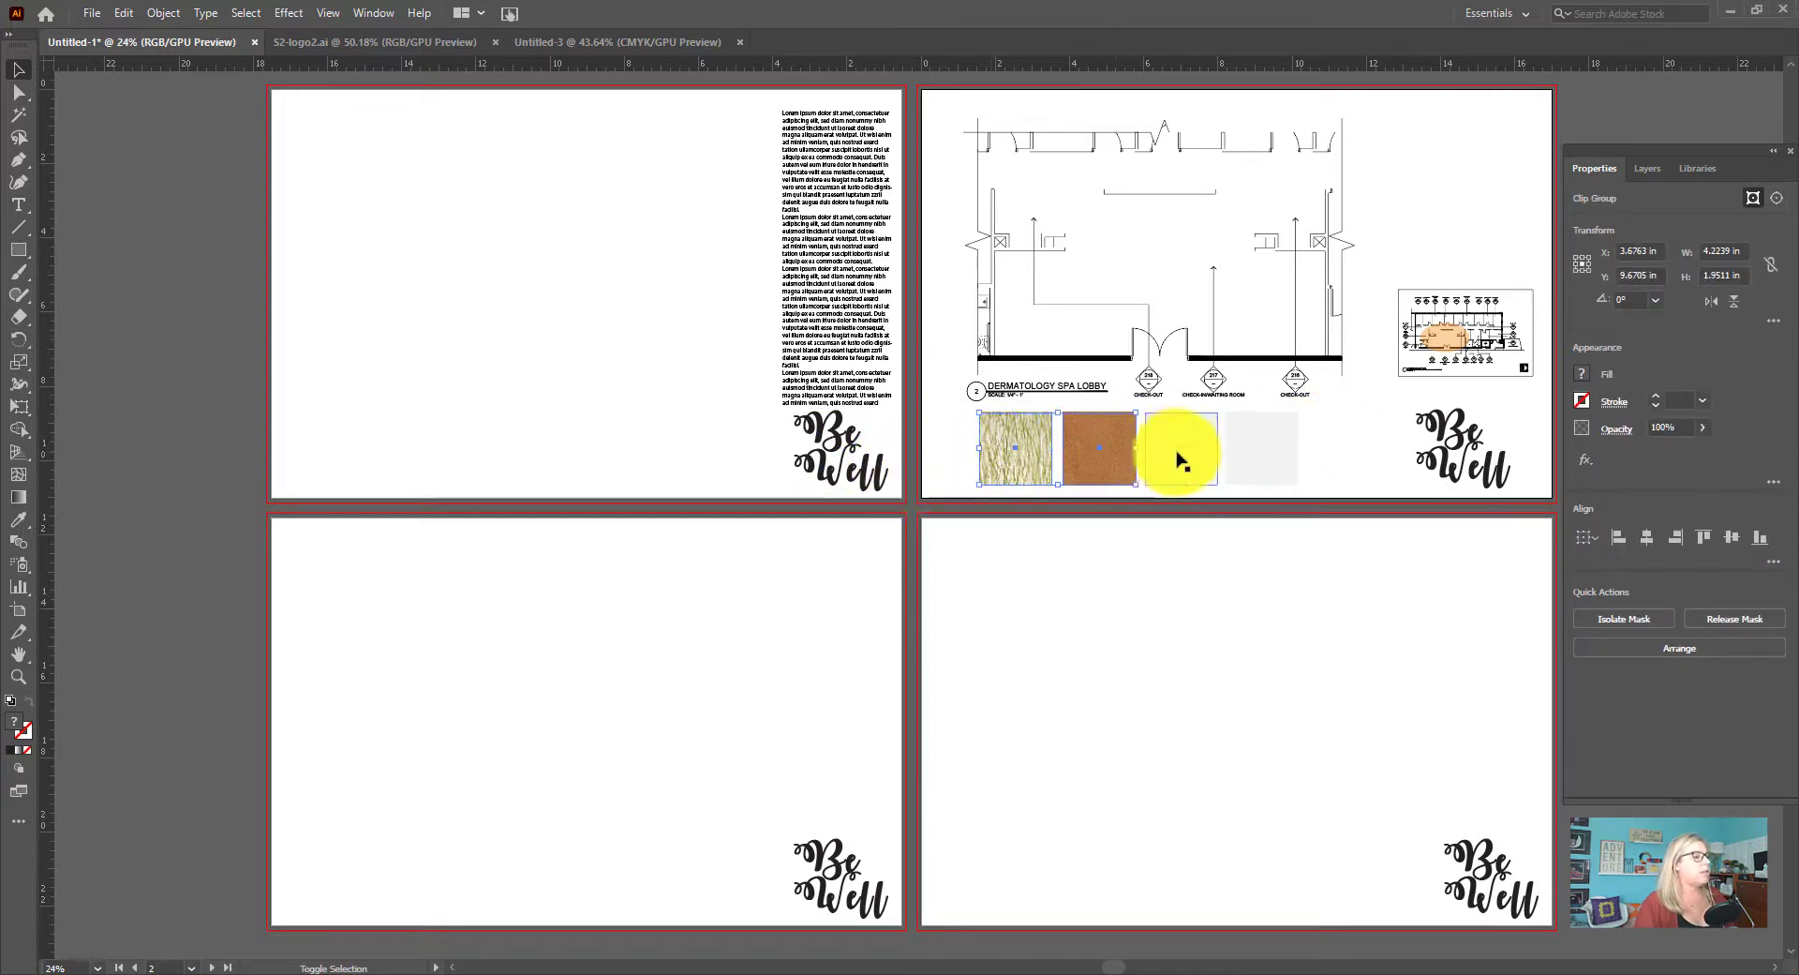
{"action": "left_click", "coordinate": [1181, 461], "text": "shift"}
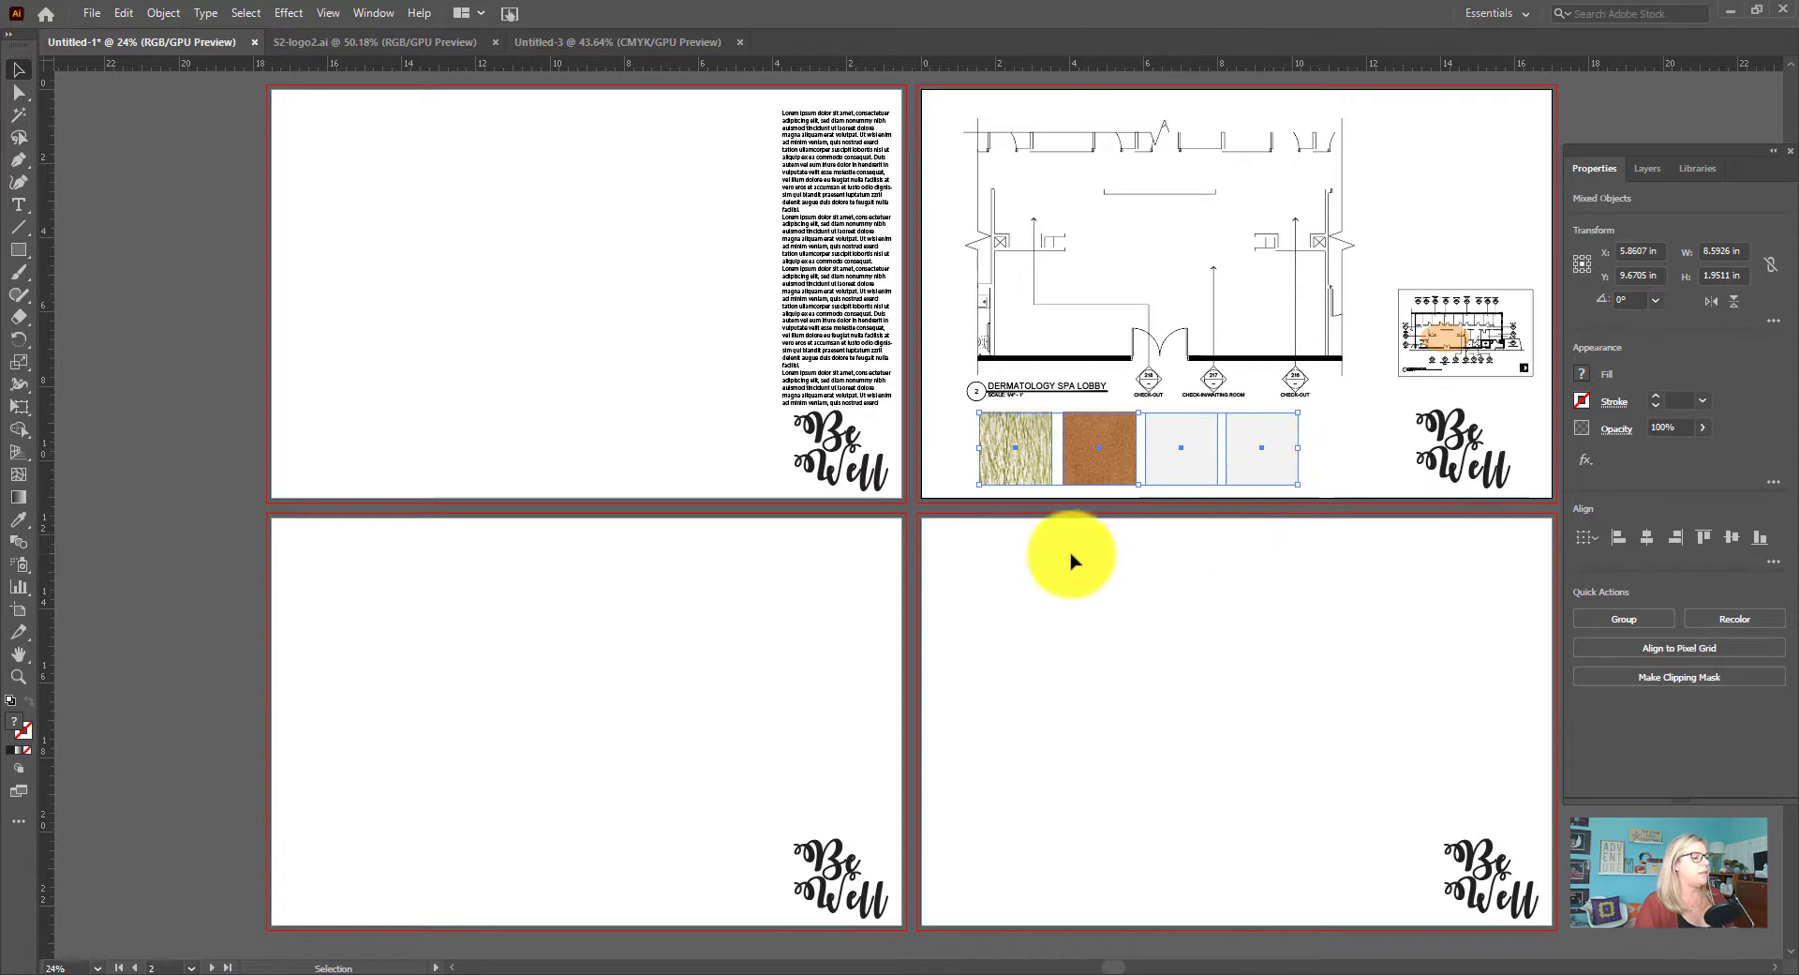
{"action": "right_click", "coordinate": [1096, 477]}
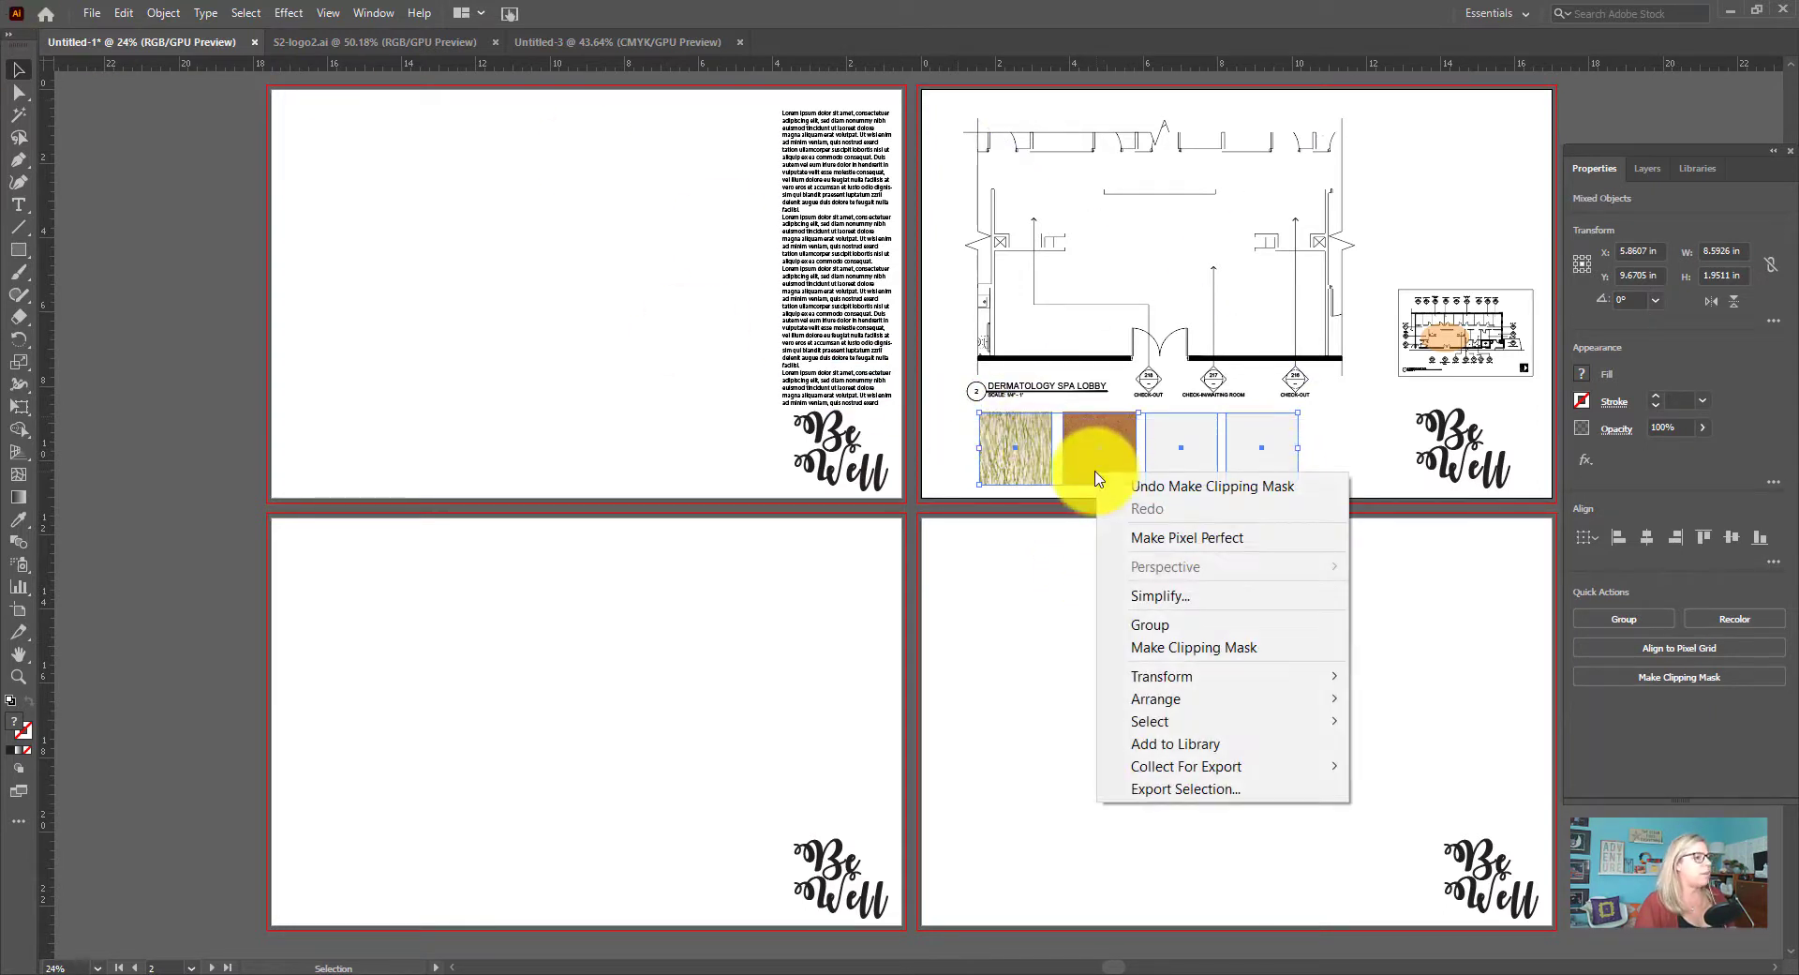
{"action": "left_click", "coordinate": [123, 13]}
{"action": "left_click", "coordinate": [152, 112]}
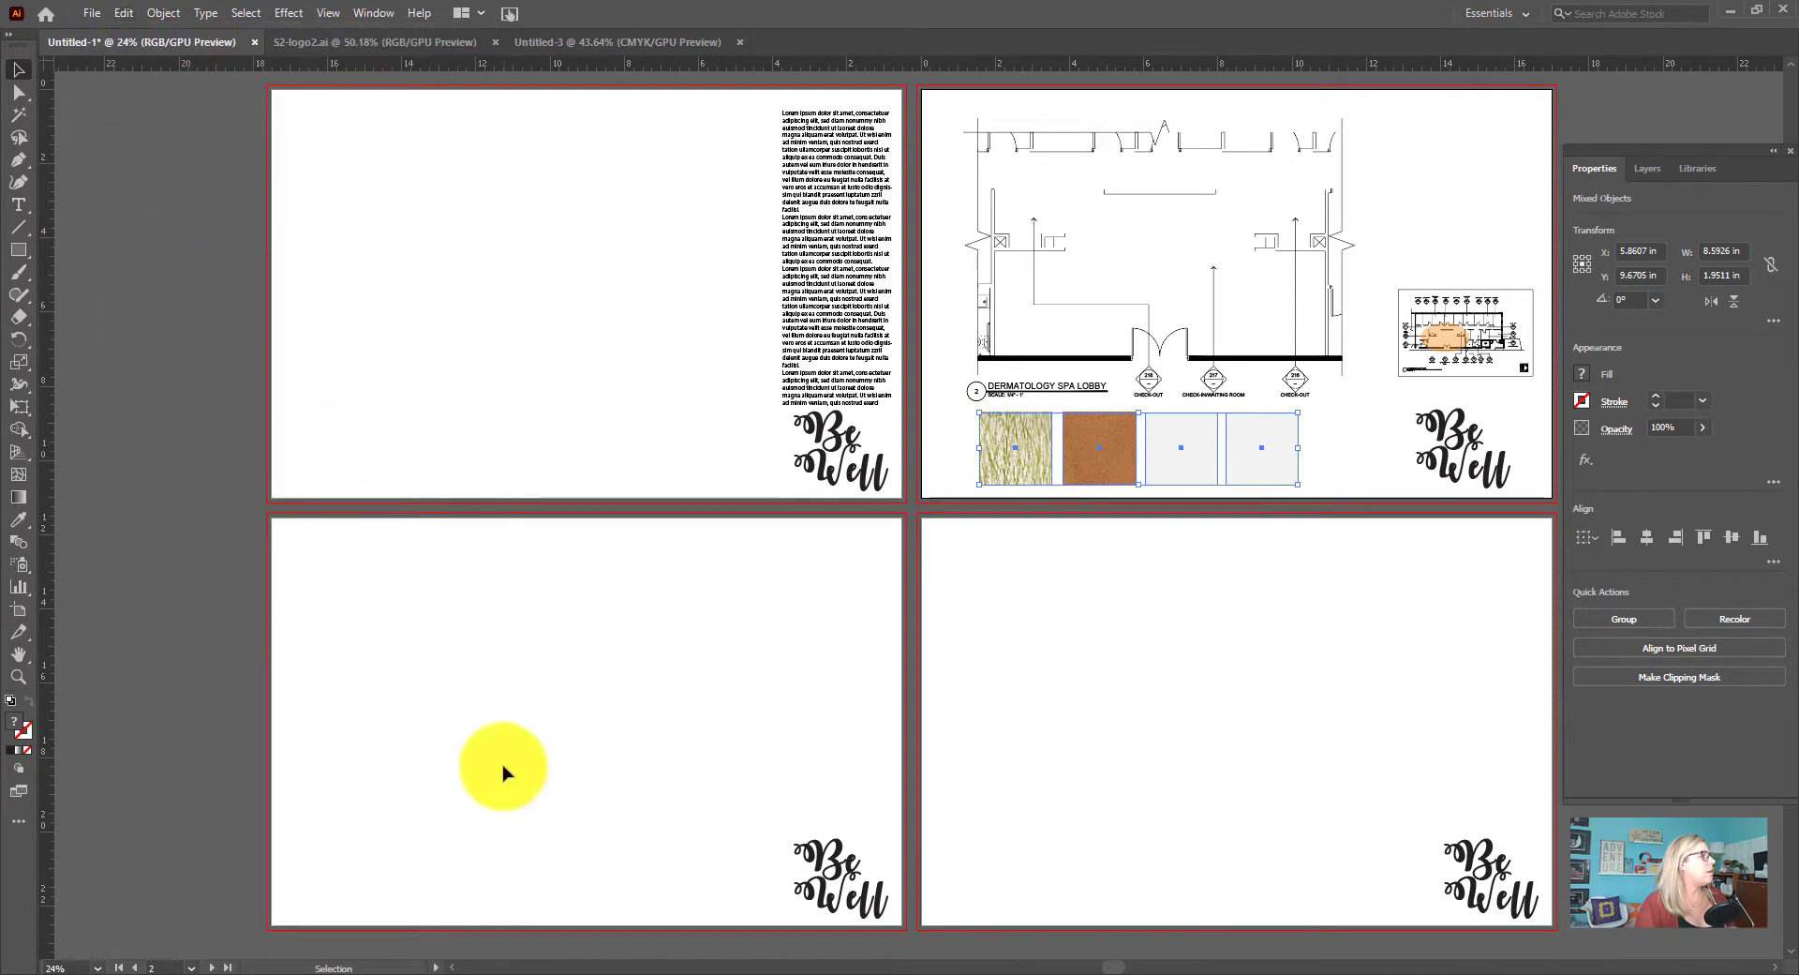
Paste the four copied swatch squares in place on artboard 3 and artboard 4
{"action": "left_click", "coordinate": [522, 764]}
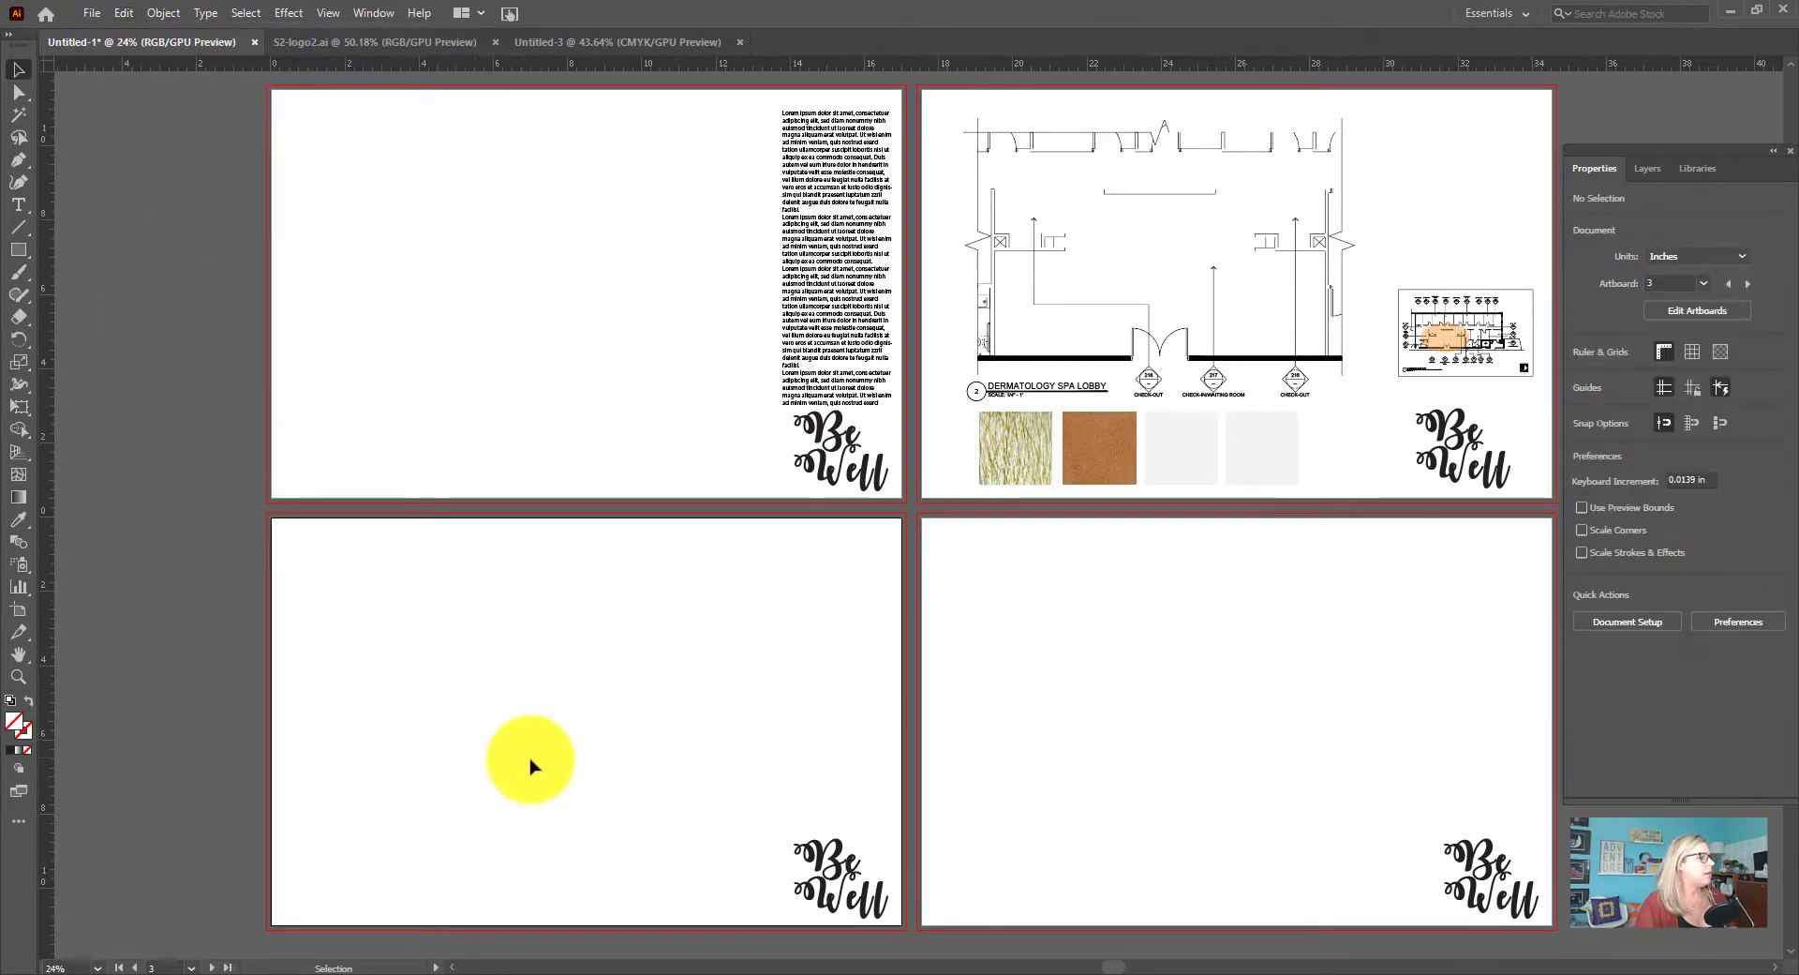
{"action": "left_click", "coordinate": [127, 18]}
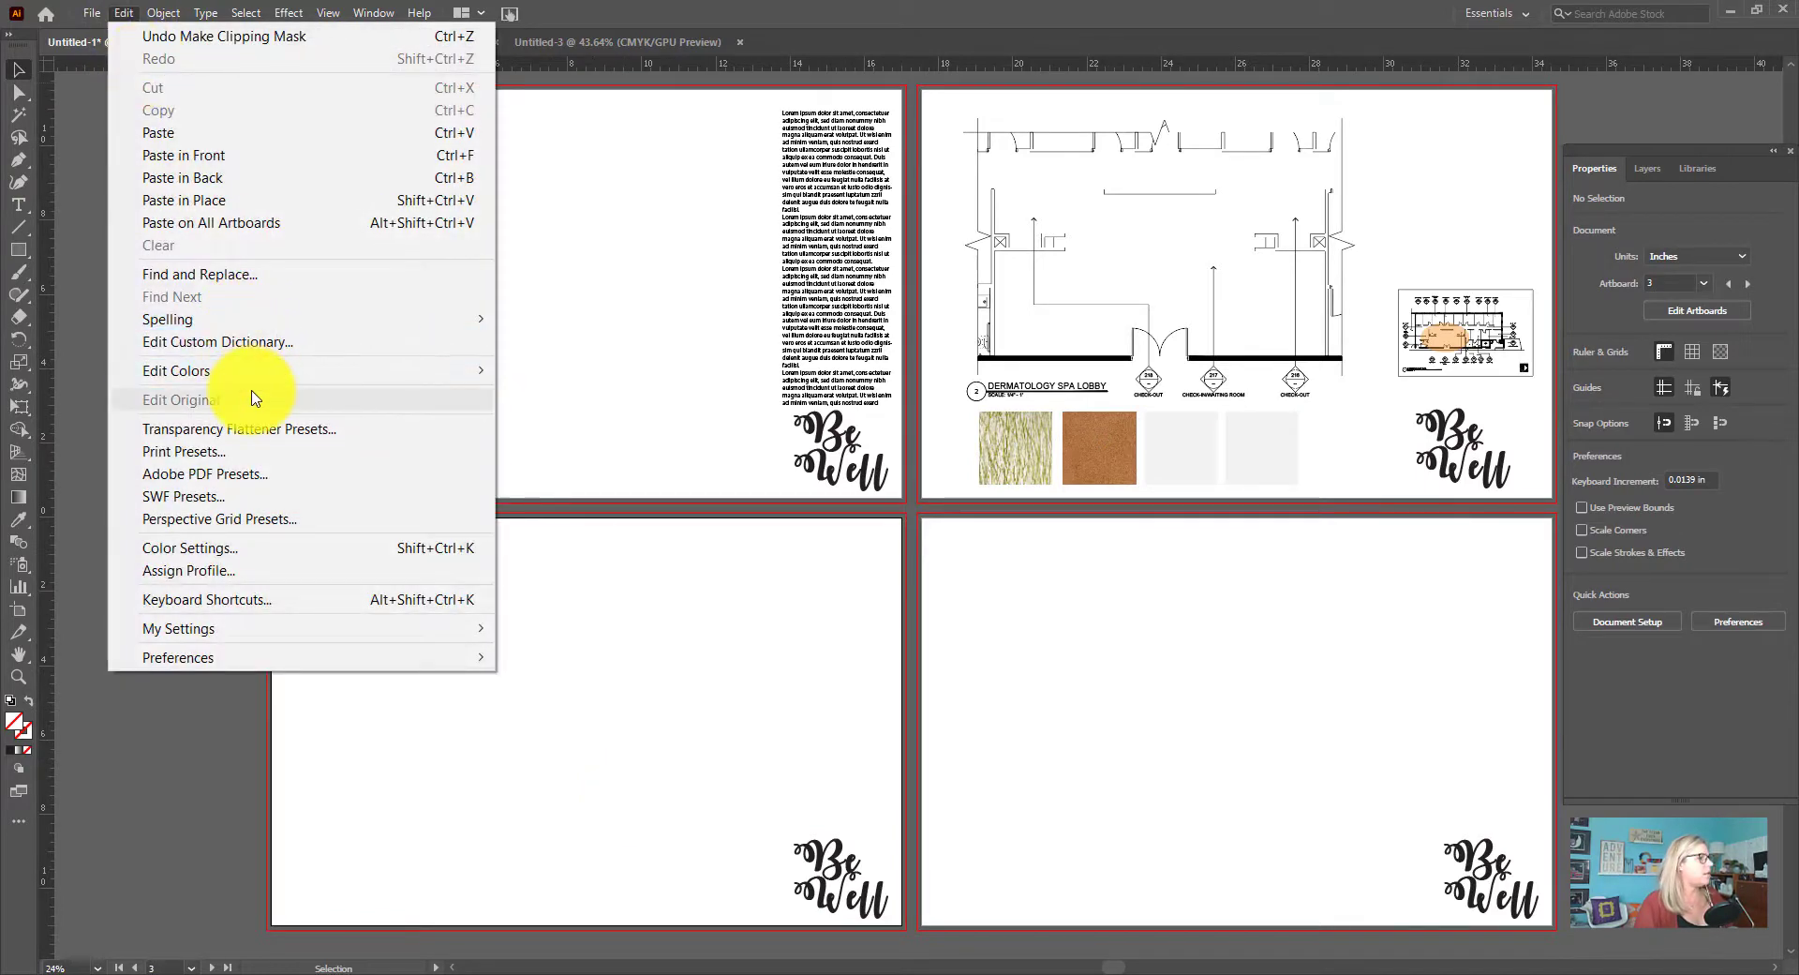
{"action": "left_click", "coordinate": [216, 201]}
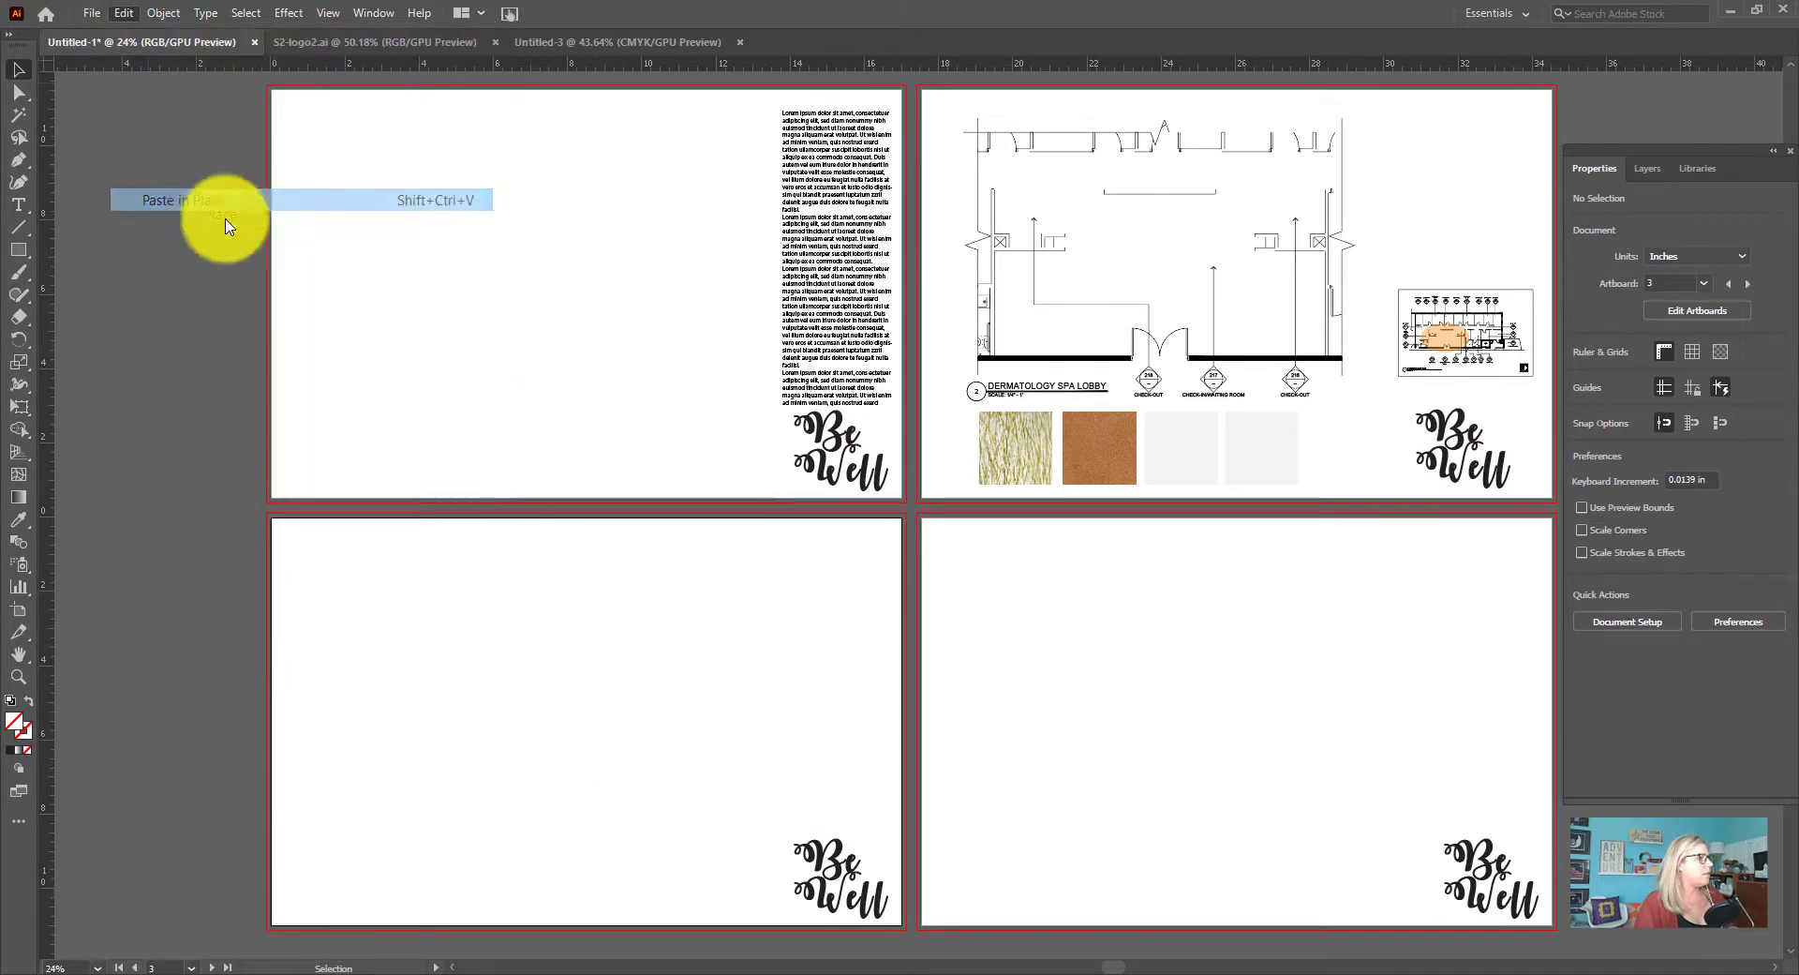
{"action": "left_click", "coordinate": [1134, 691]}
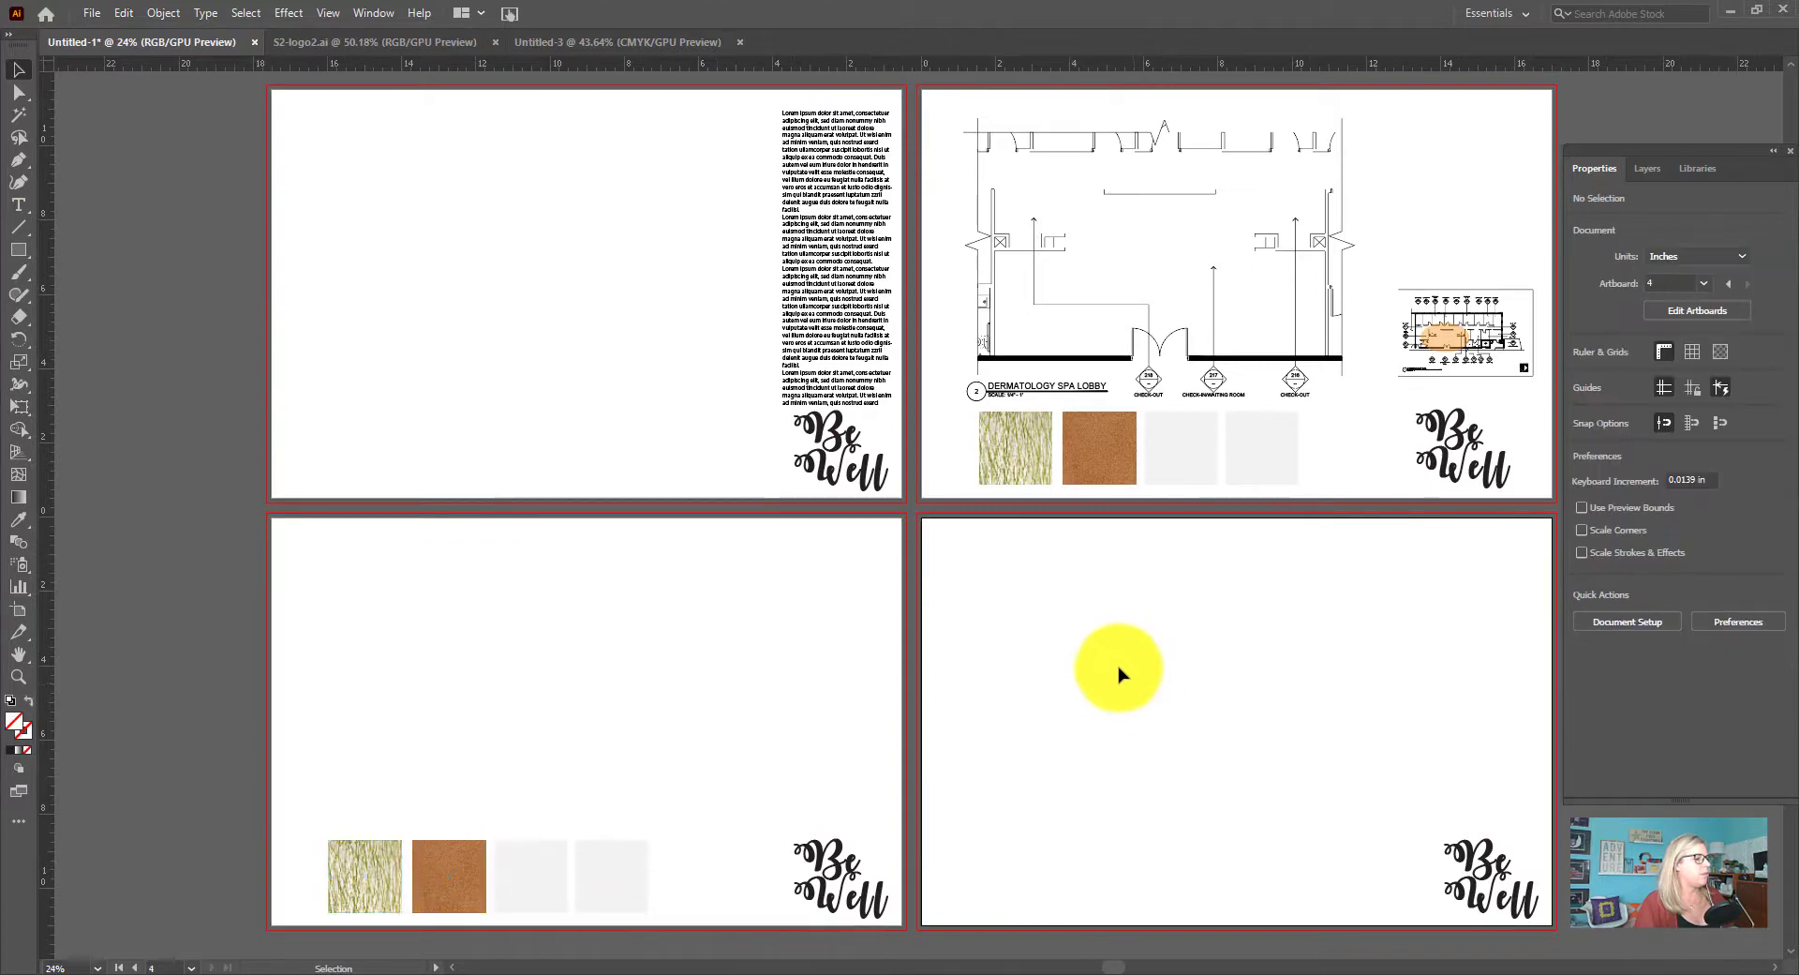
{"action": "left_click", "coordinate": [123, 13]}
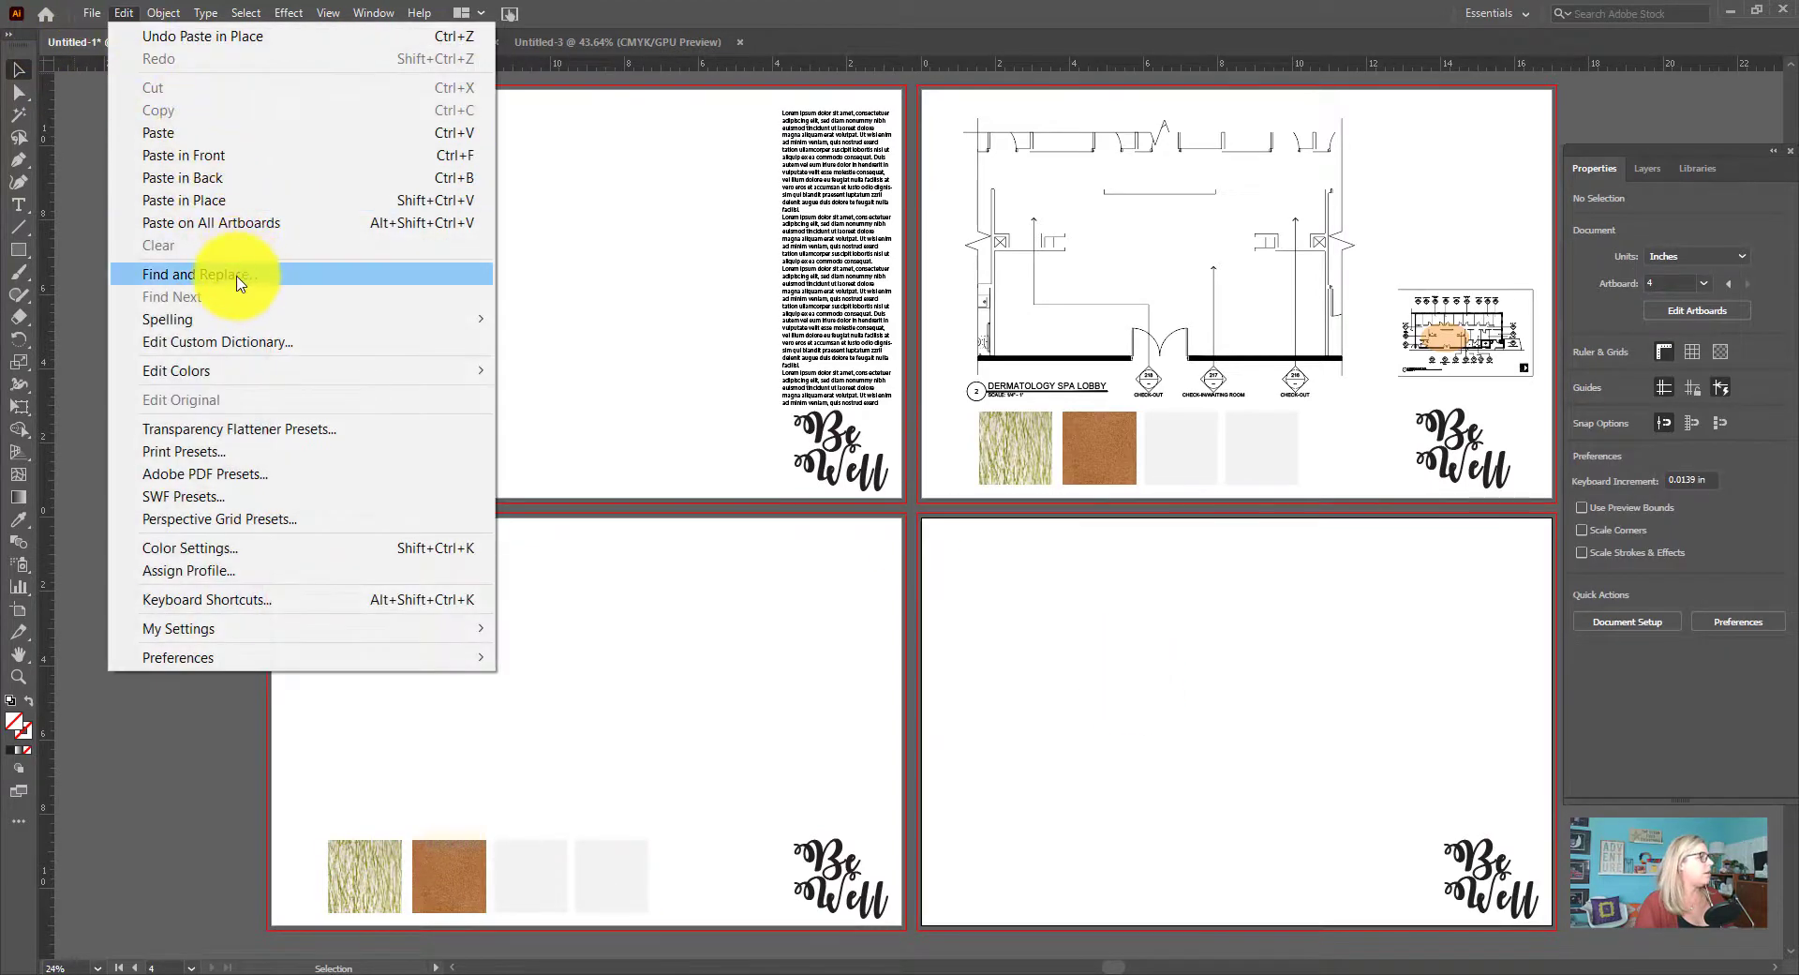
{"action": "left_click", "coordinate": [229, 202]}
{"action": "left_click", "coordinate": [1344, 726]}
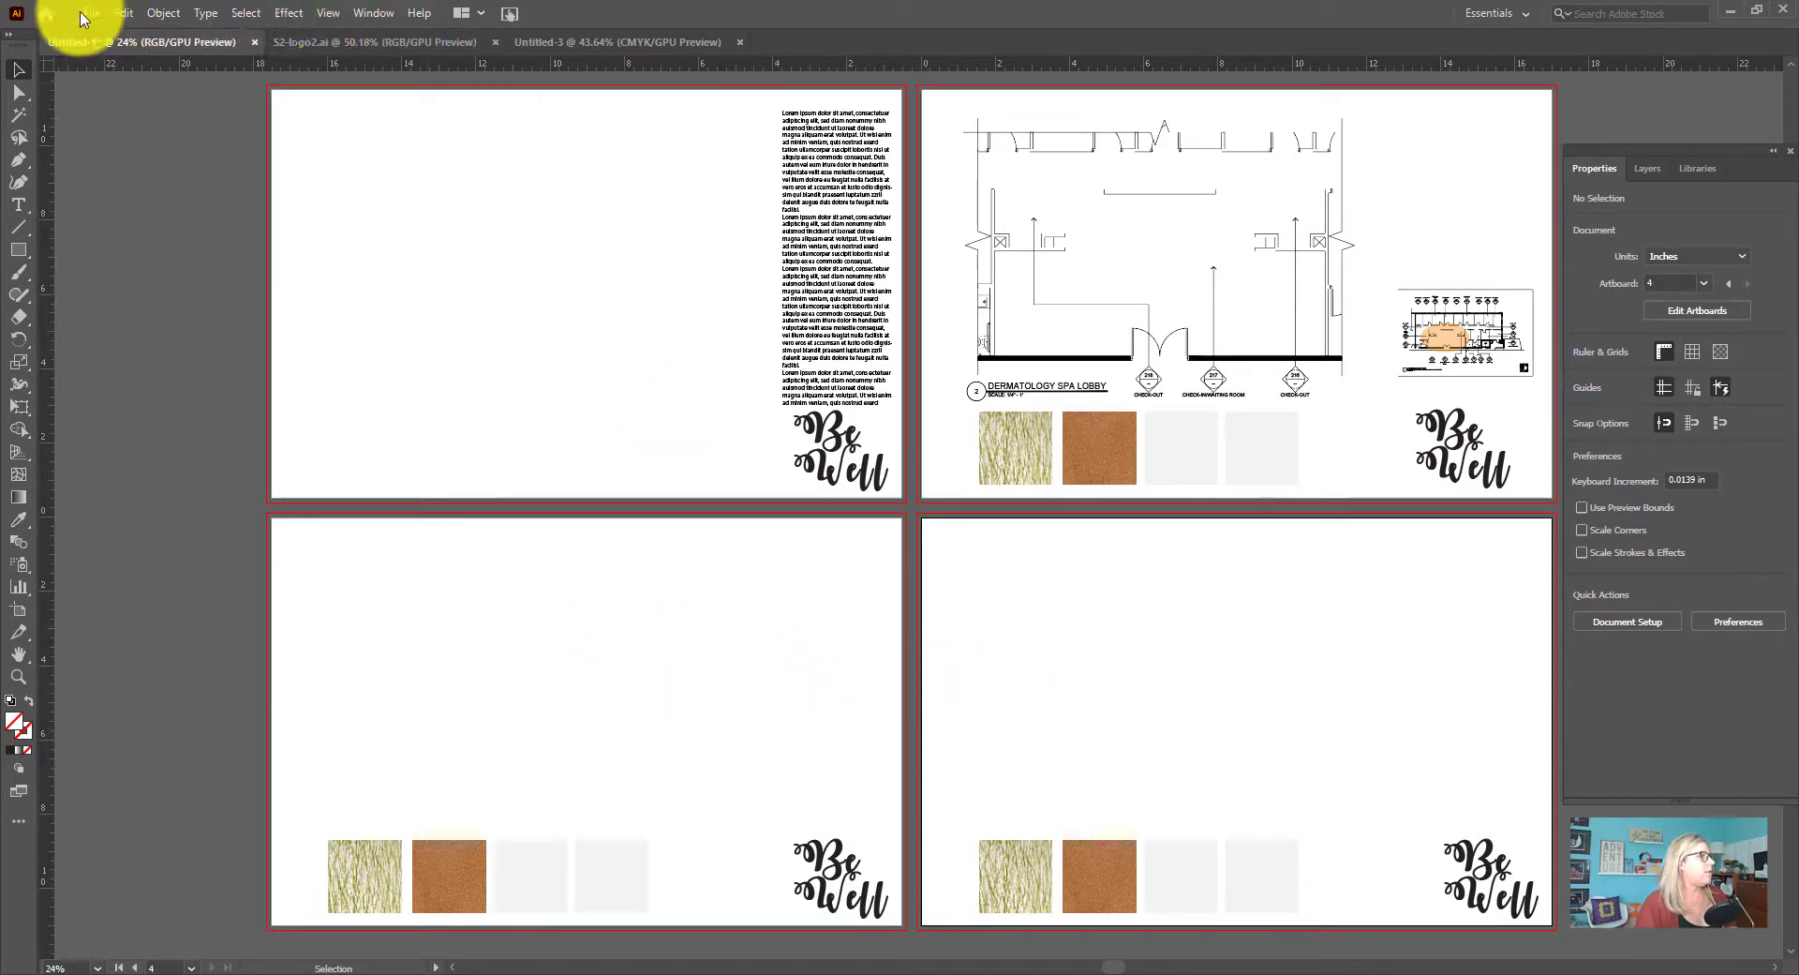
{"action": "left_click", "coordinate": [93, 14]}
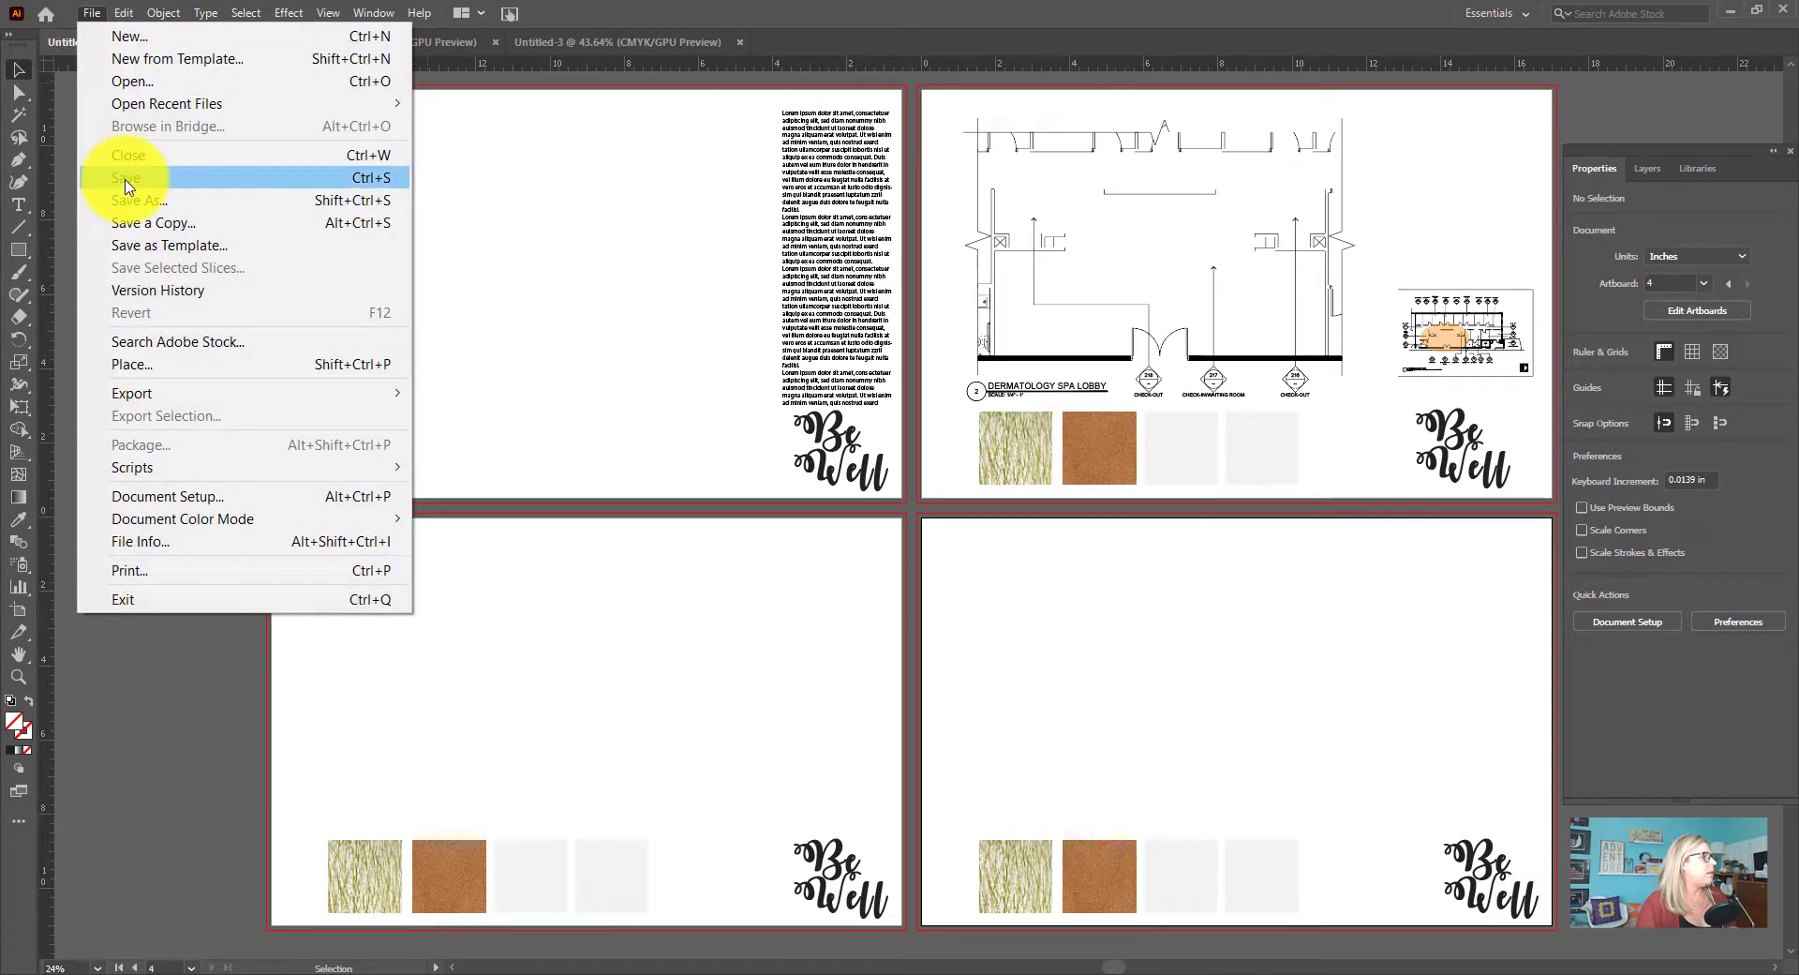
{"action": "left_click", "coordinate": [71, 114]}
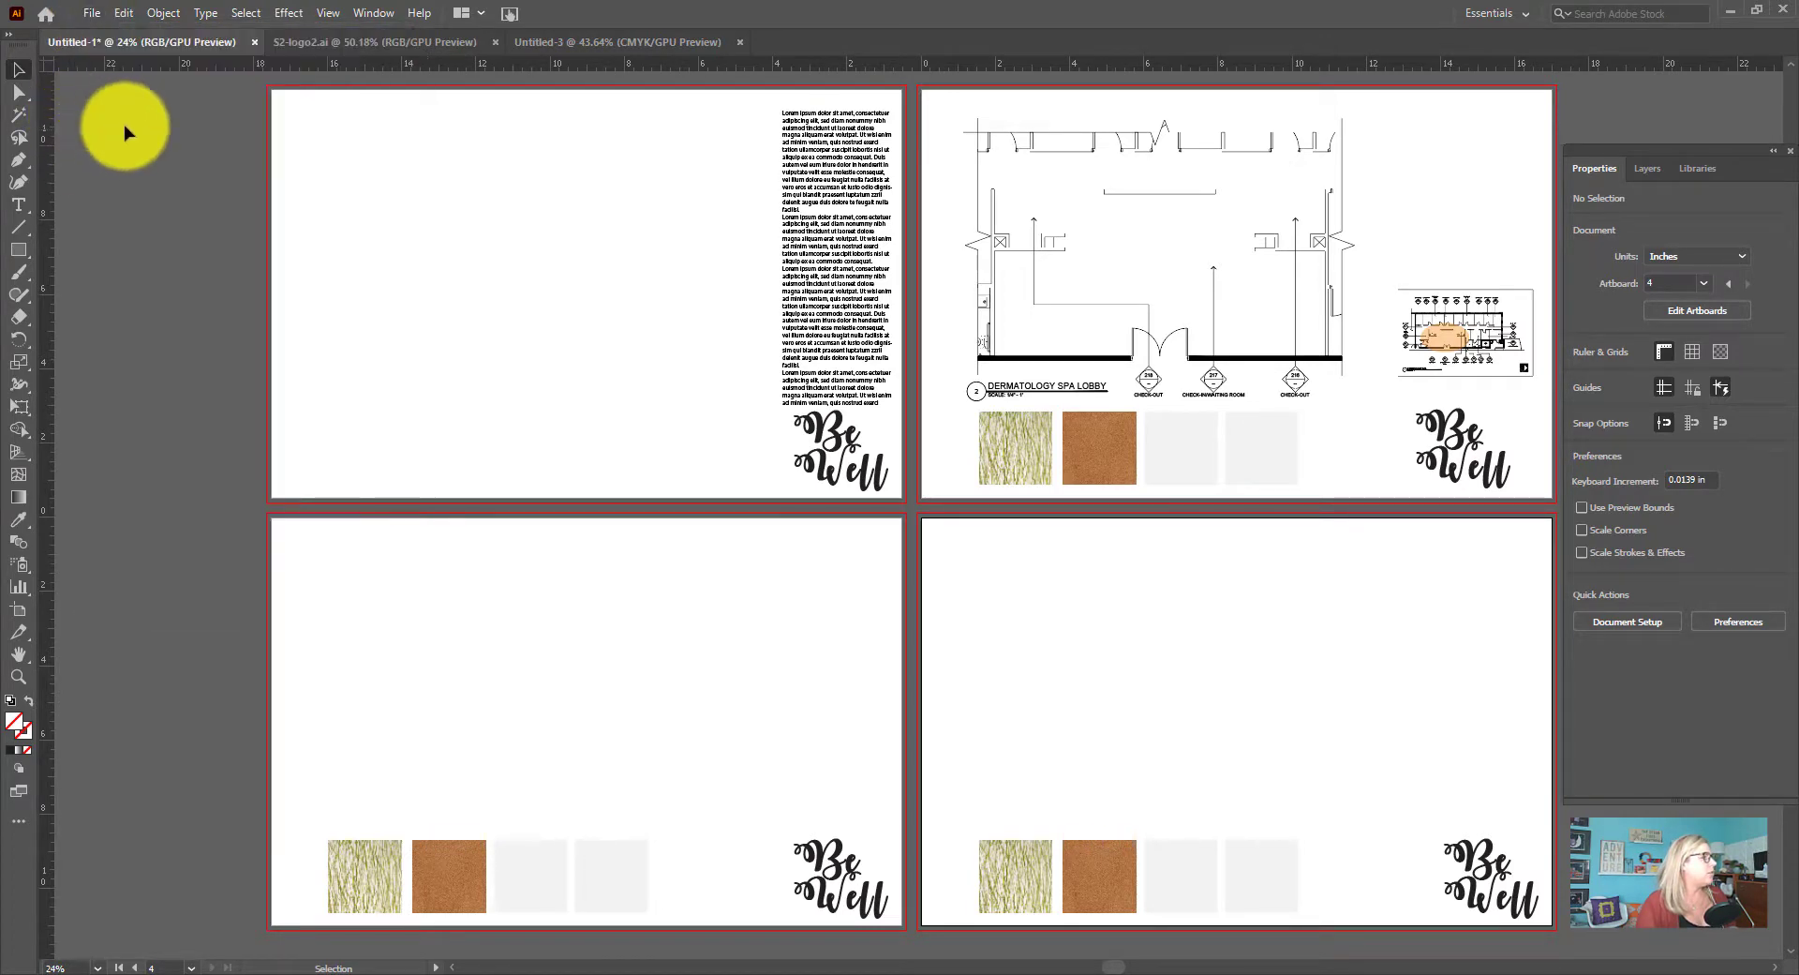
Switch to the Untitled-3 document and embed the linked scan of the curved desk sketch on artboard 4
{"action": "left_click", "coordinate": [611, 52]}
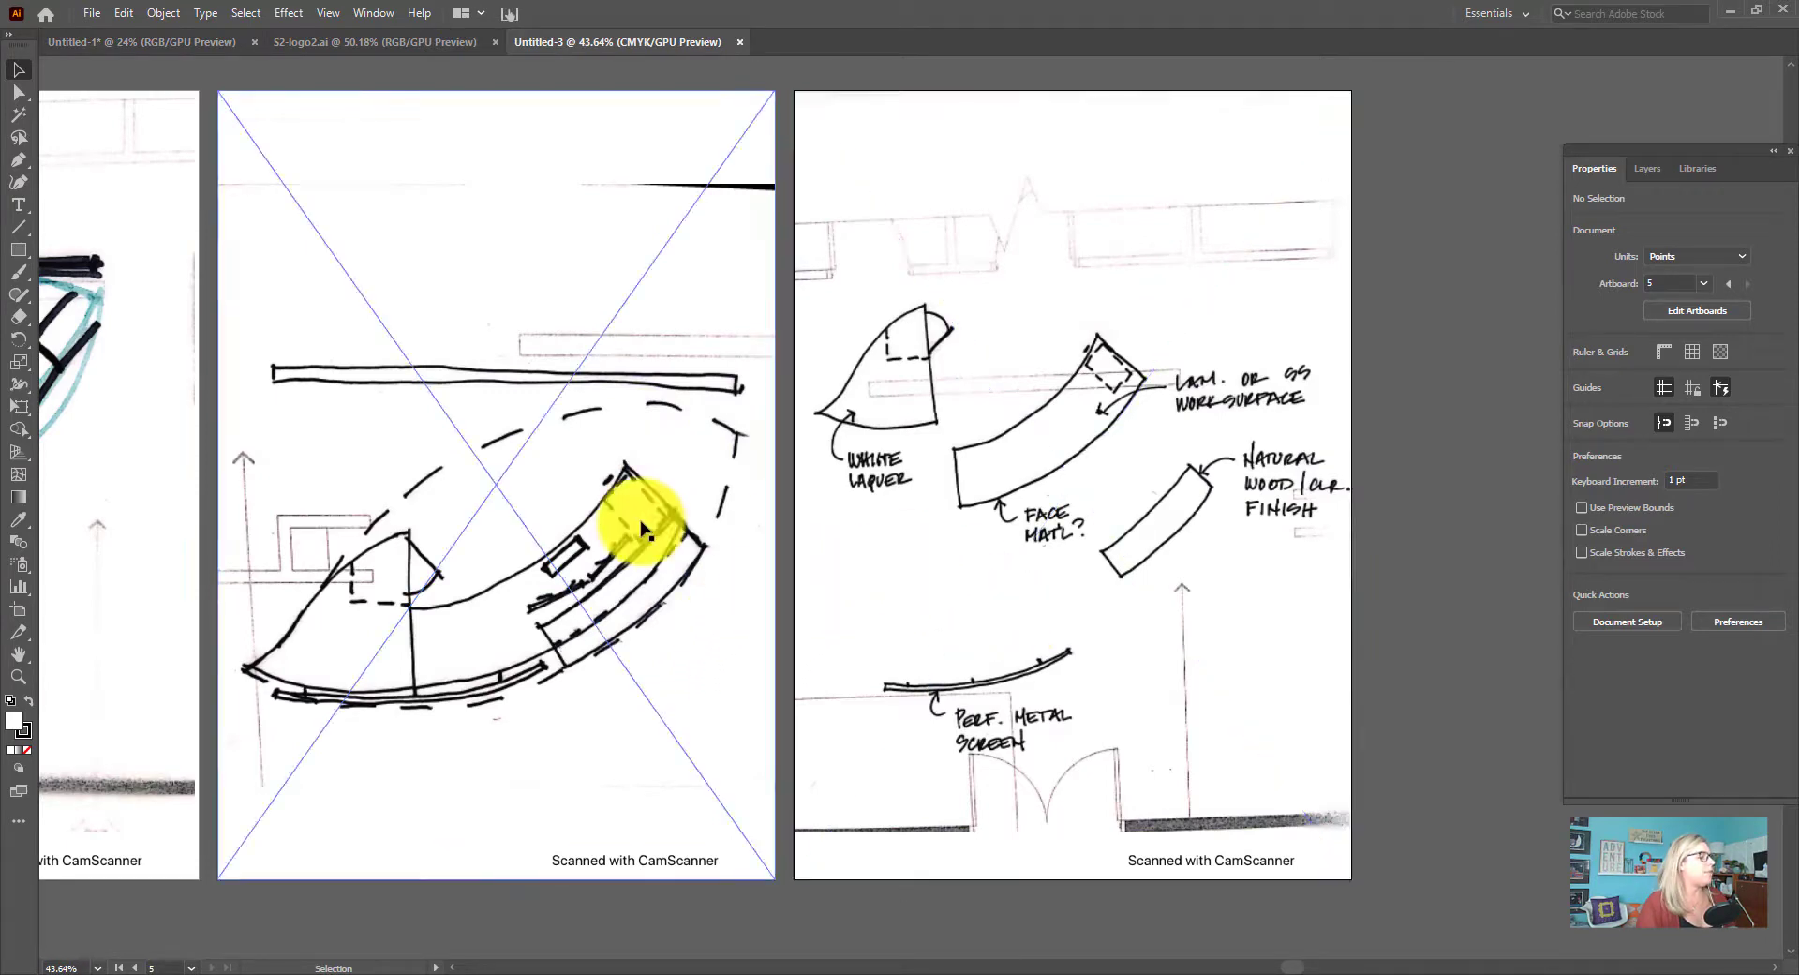
{"action": "left_click", "coordinate": [727, 627]}
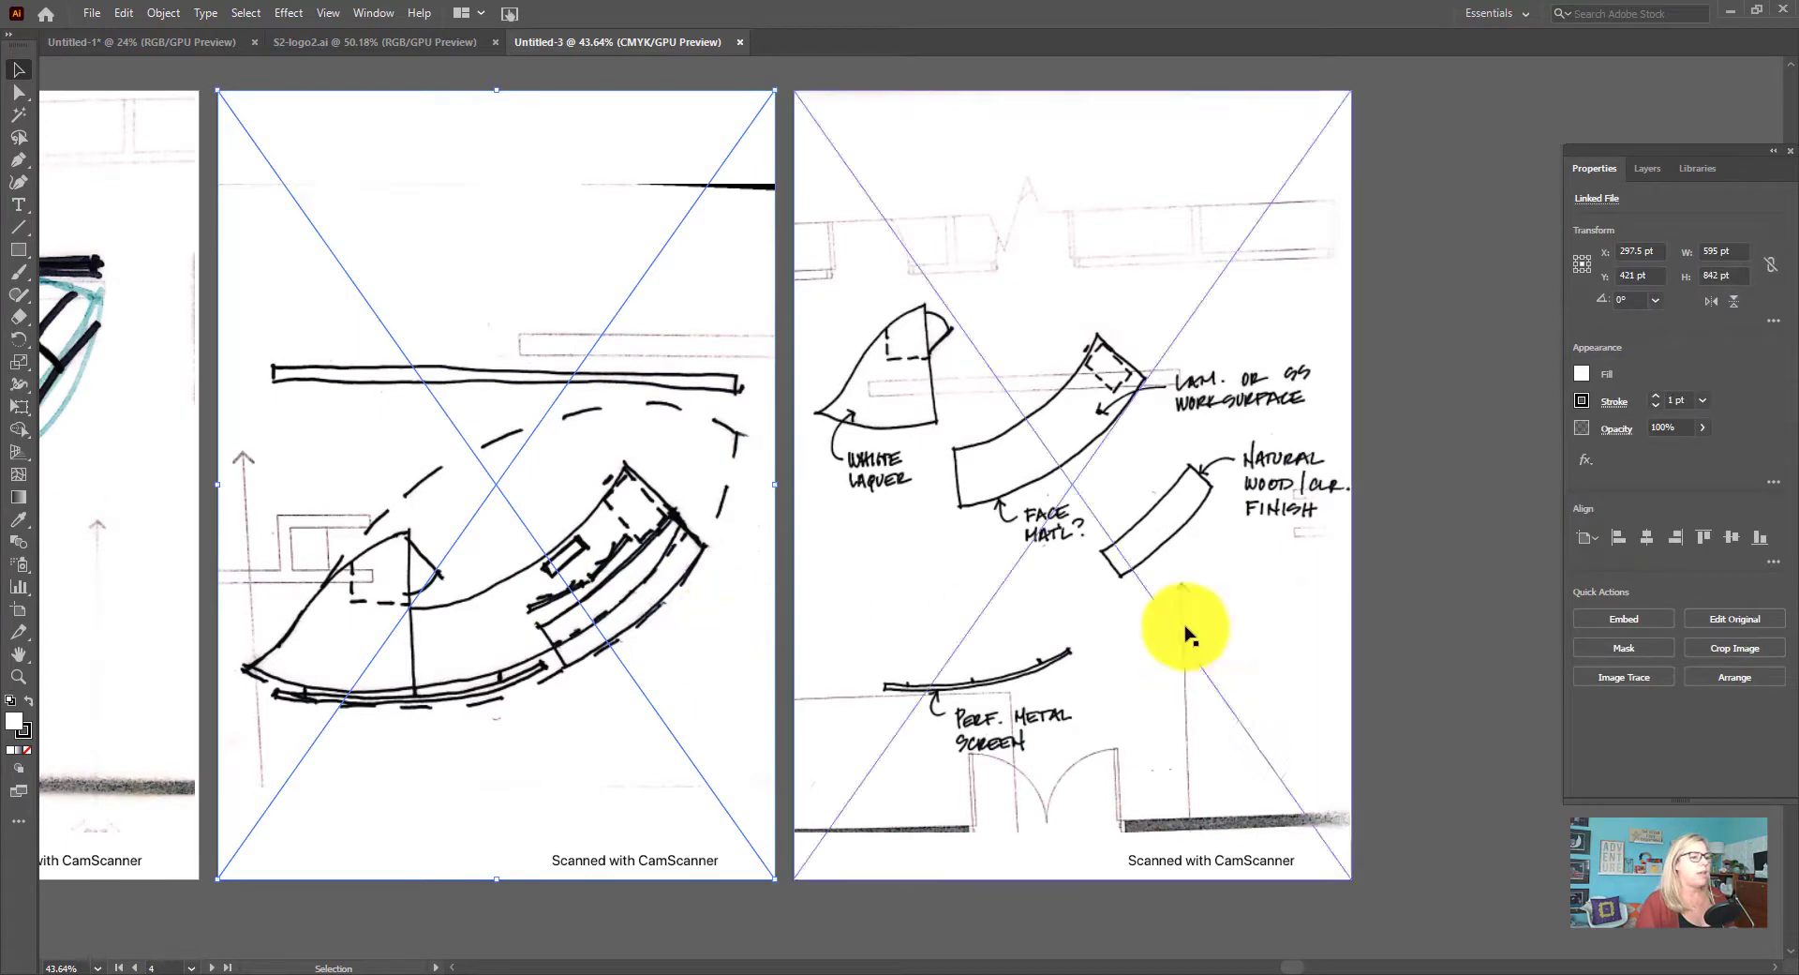
{"action": "left_click", "coordinate": [1651, 620]}
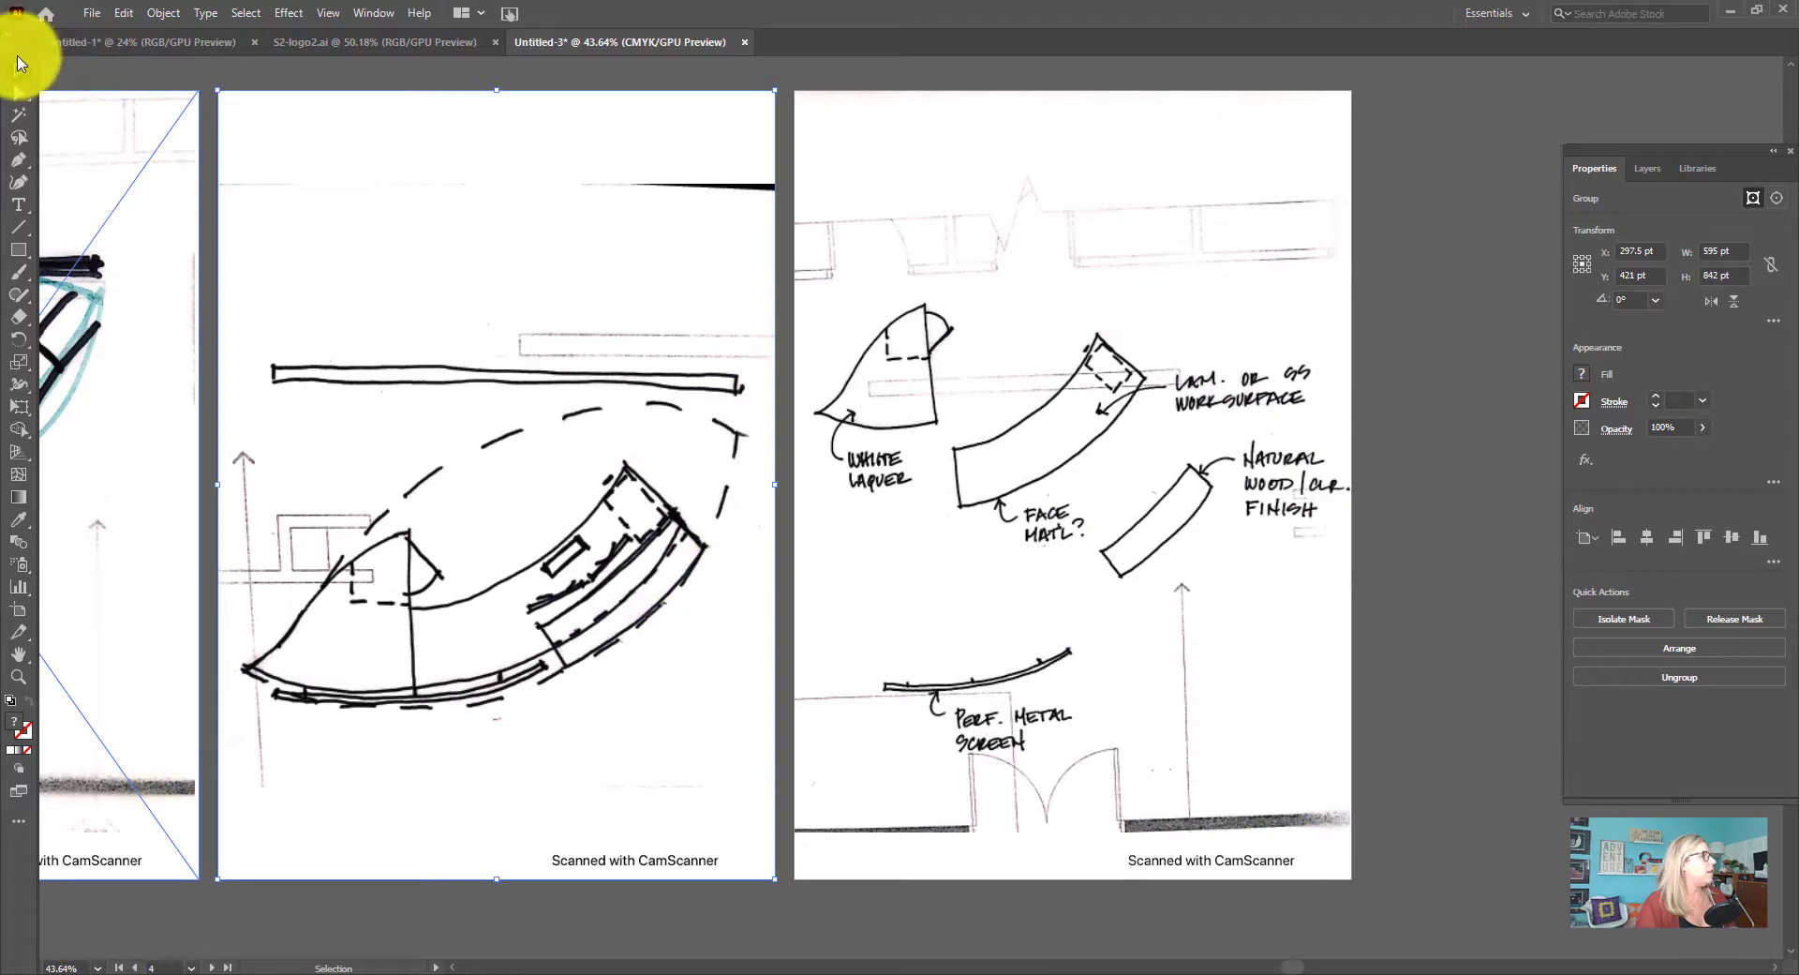
Shift the embedded curved desk scan slightly up on its artboard and copy it
{"action": "left_click_drag", "start_coordinate": [241, 329], "coordinate": [237, 373]}
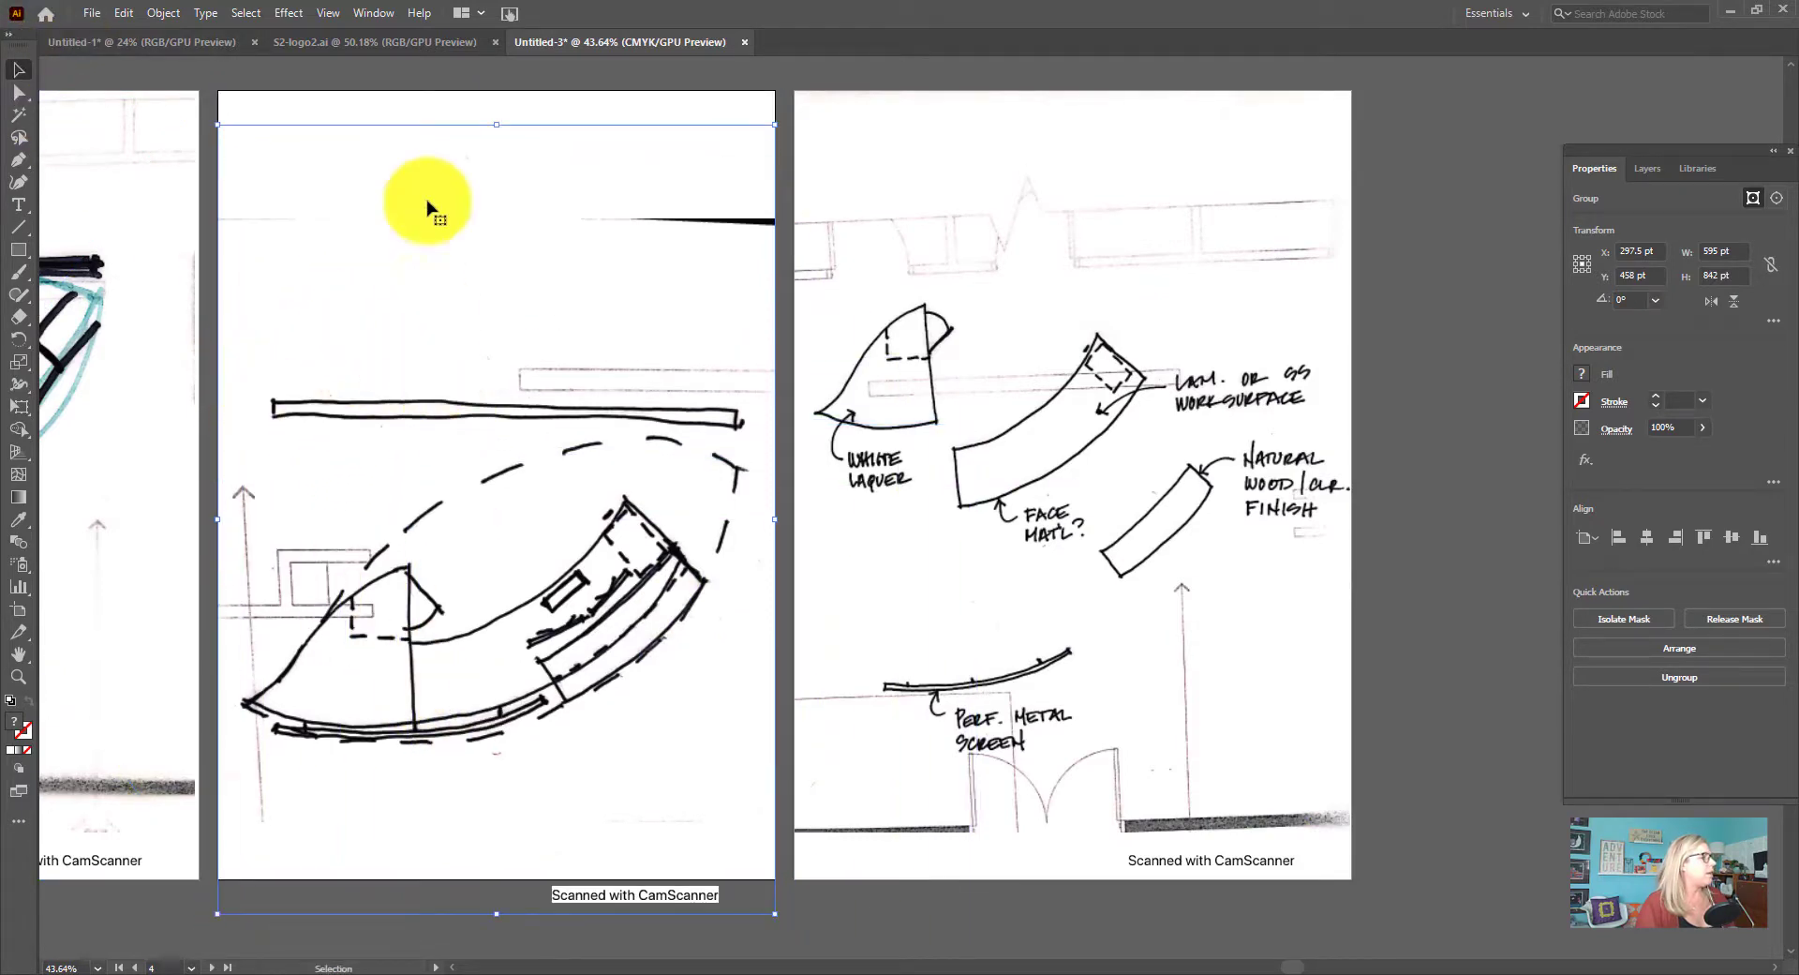
{"action": "left_click_drag", "start_coordinate": [531, 564], "coordinate": [536, 499]}
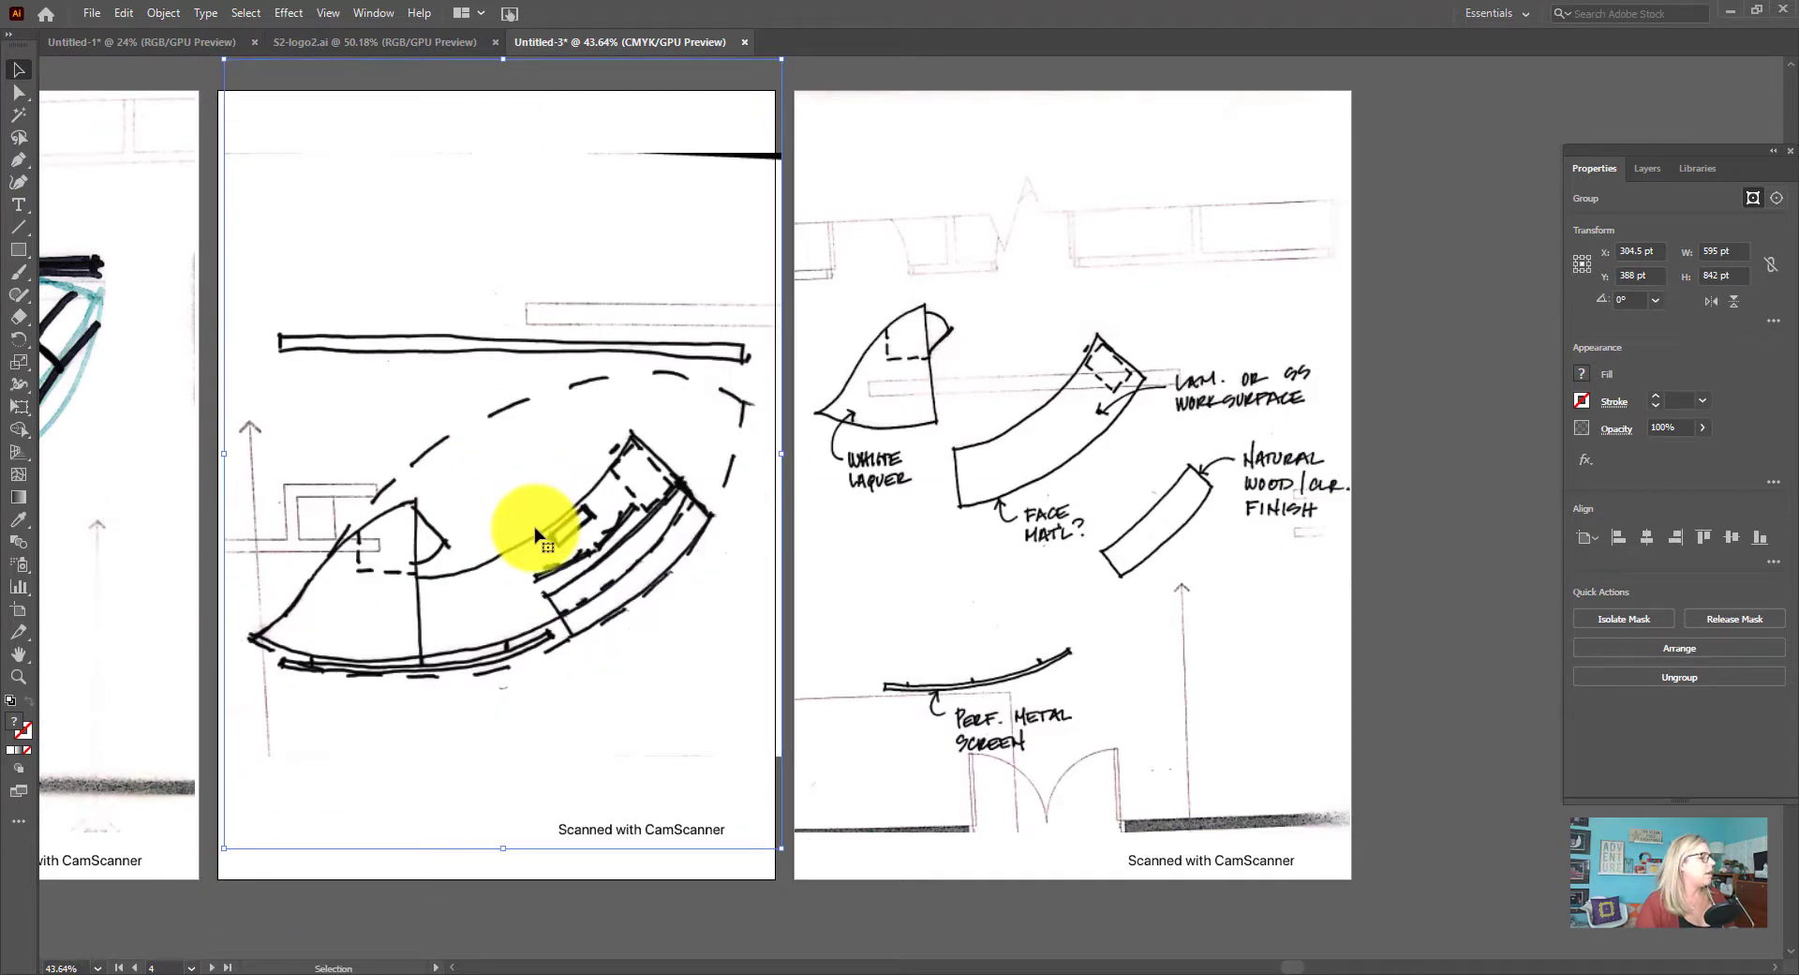
{"action": "right_click", "coordinate": [536, 535]}
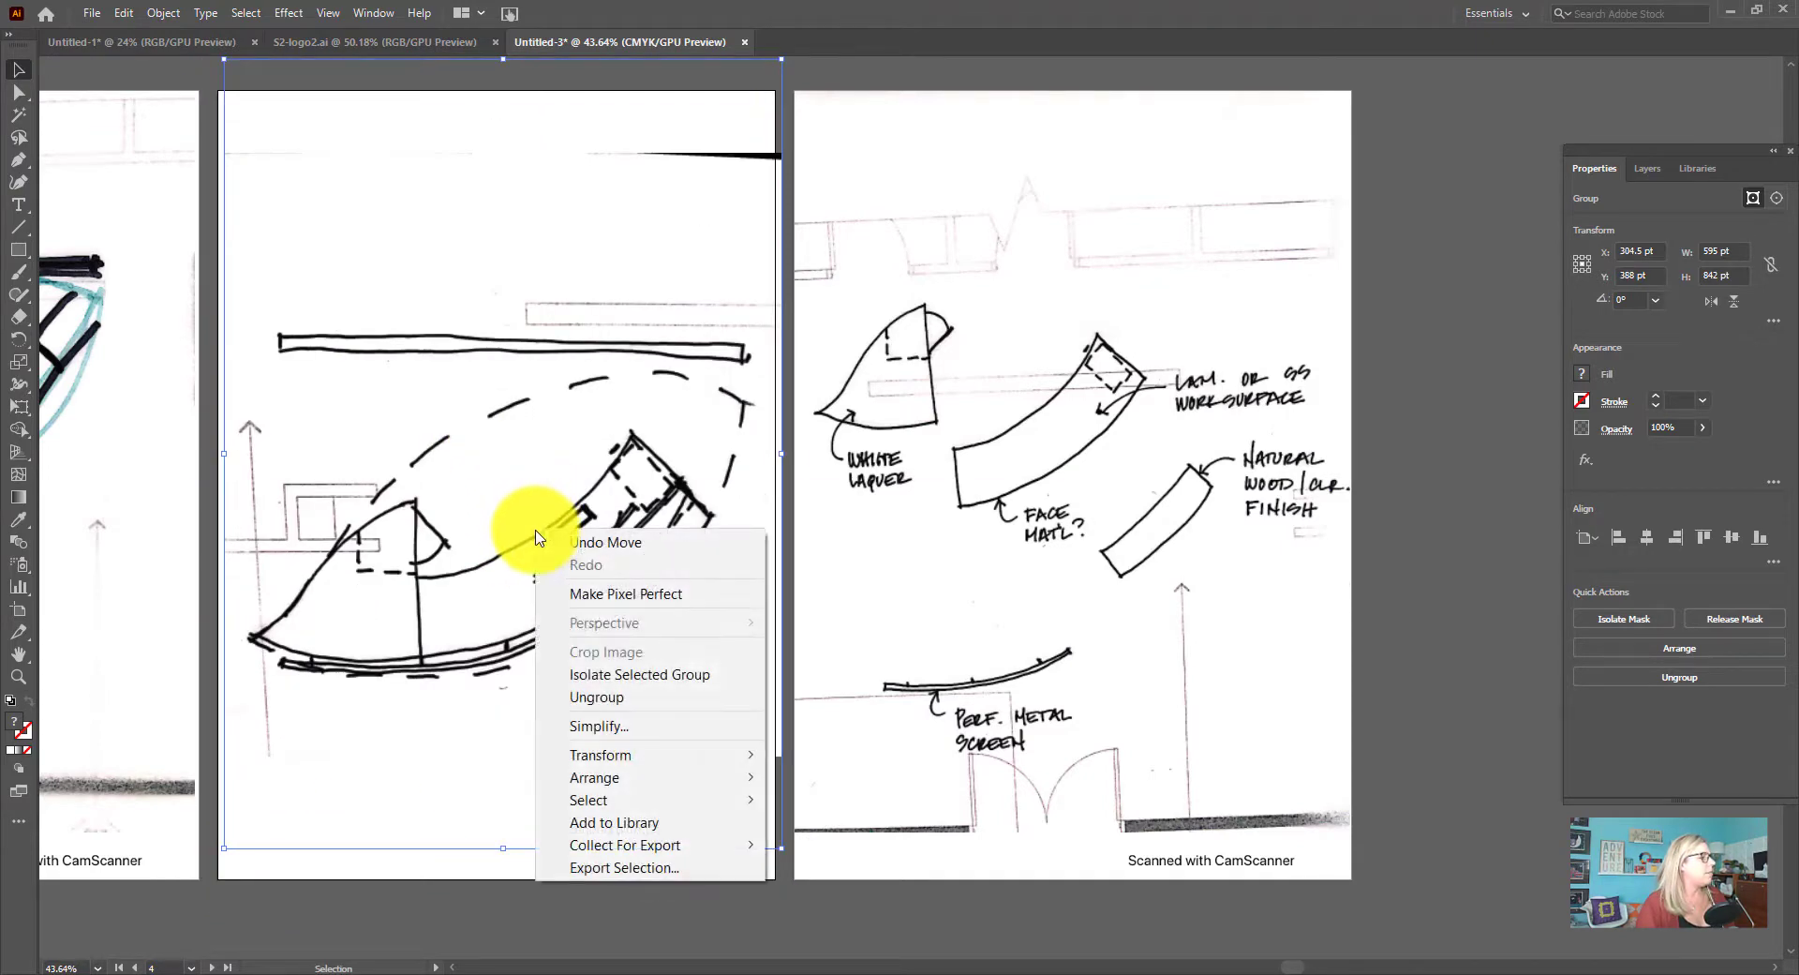
{"action": "left_click", "coordinate": [122, 13]}
{"action": "left_click", "coordinate": [123, 13]}
{"action": "left_click", "coordinate": [165, 120]}
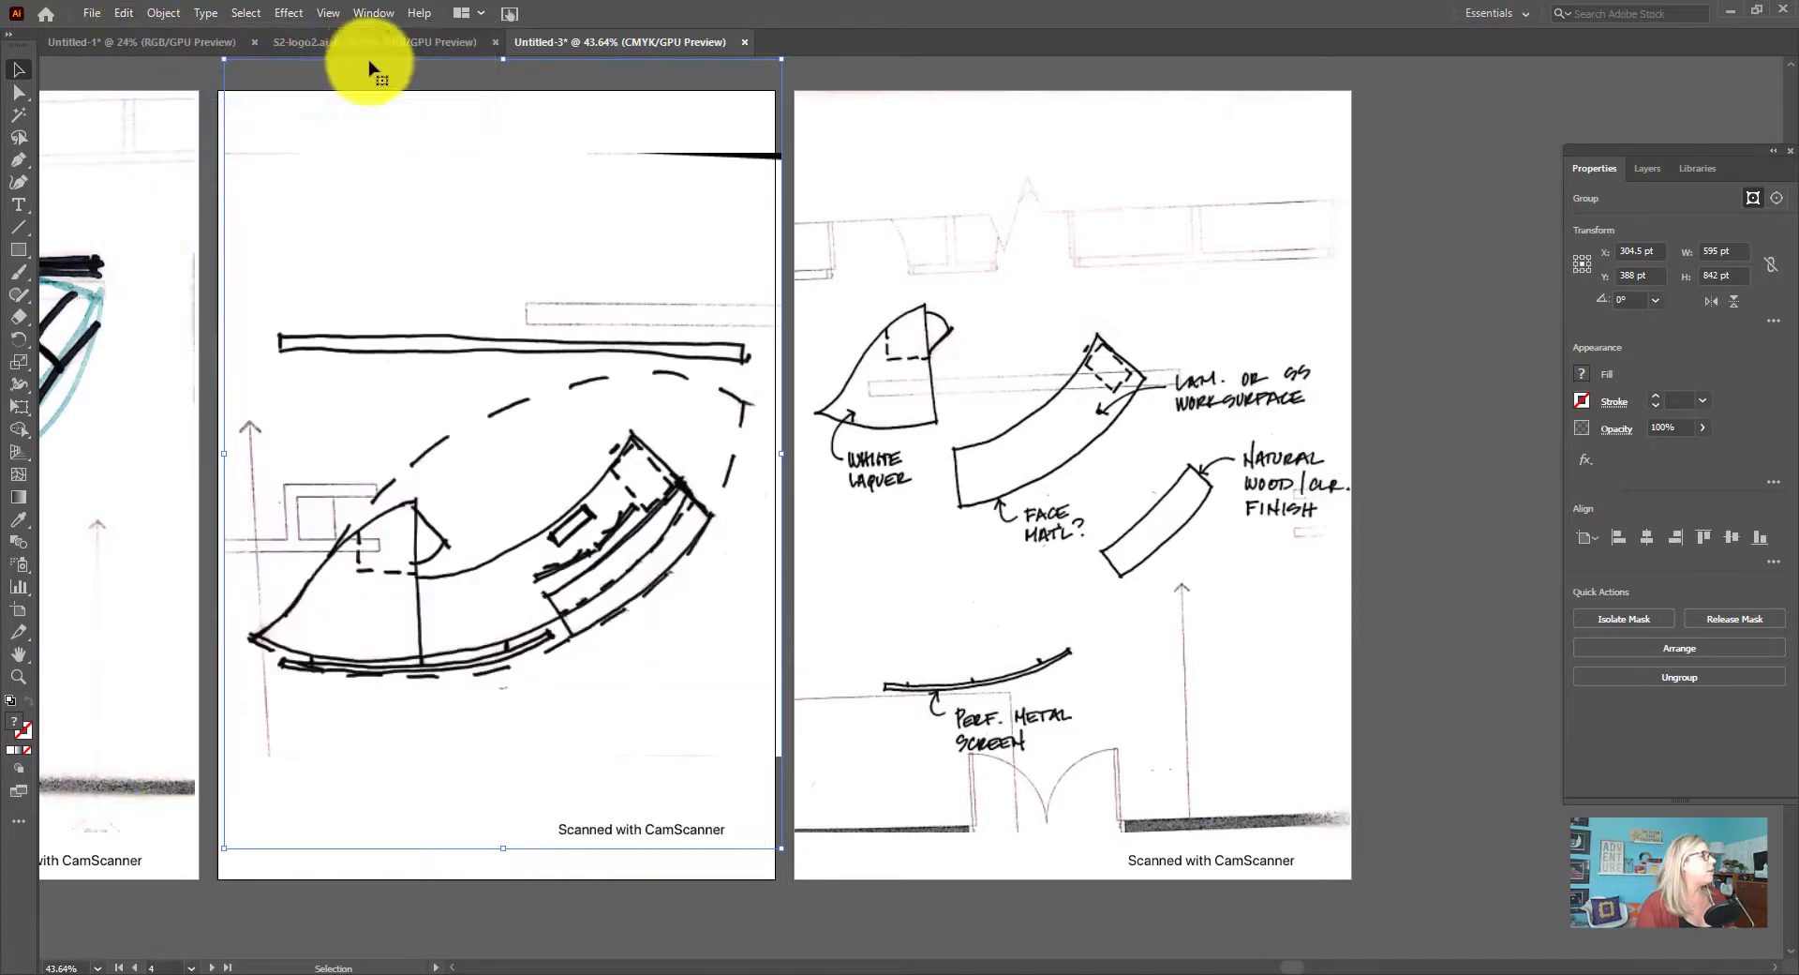
Paste the desk sketch into the Untitled-1 document and scale it down to about 6.14 x 8.69 in above artboard 3's swatches
{"action": "left_click", "coordinate": [119, 43]}
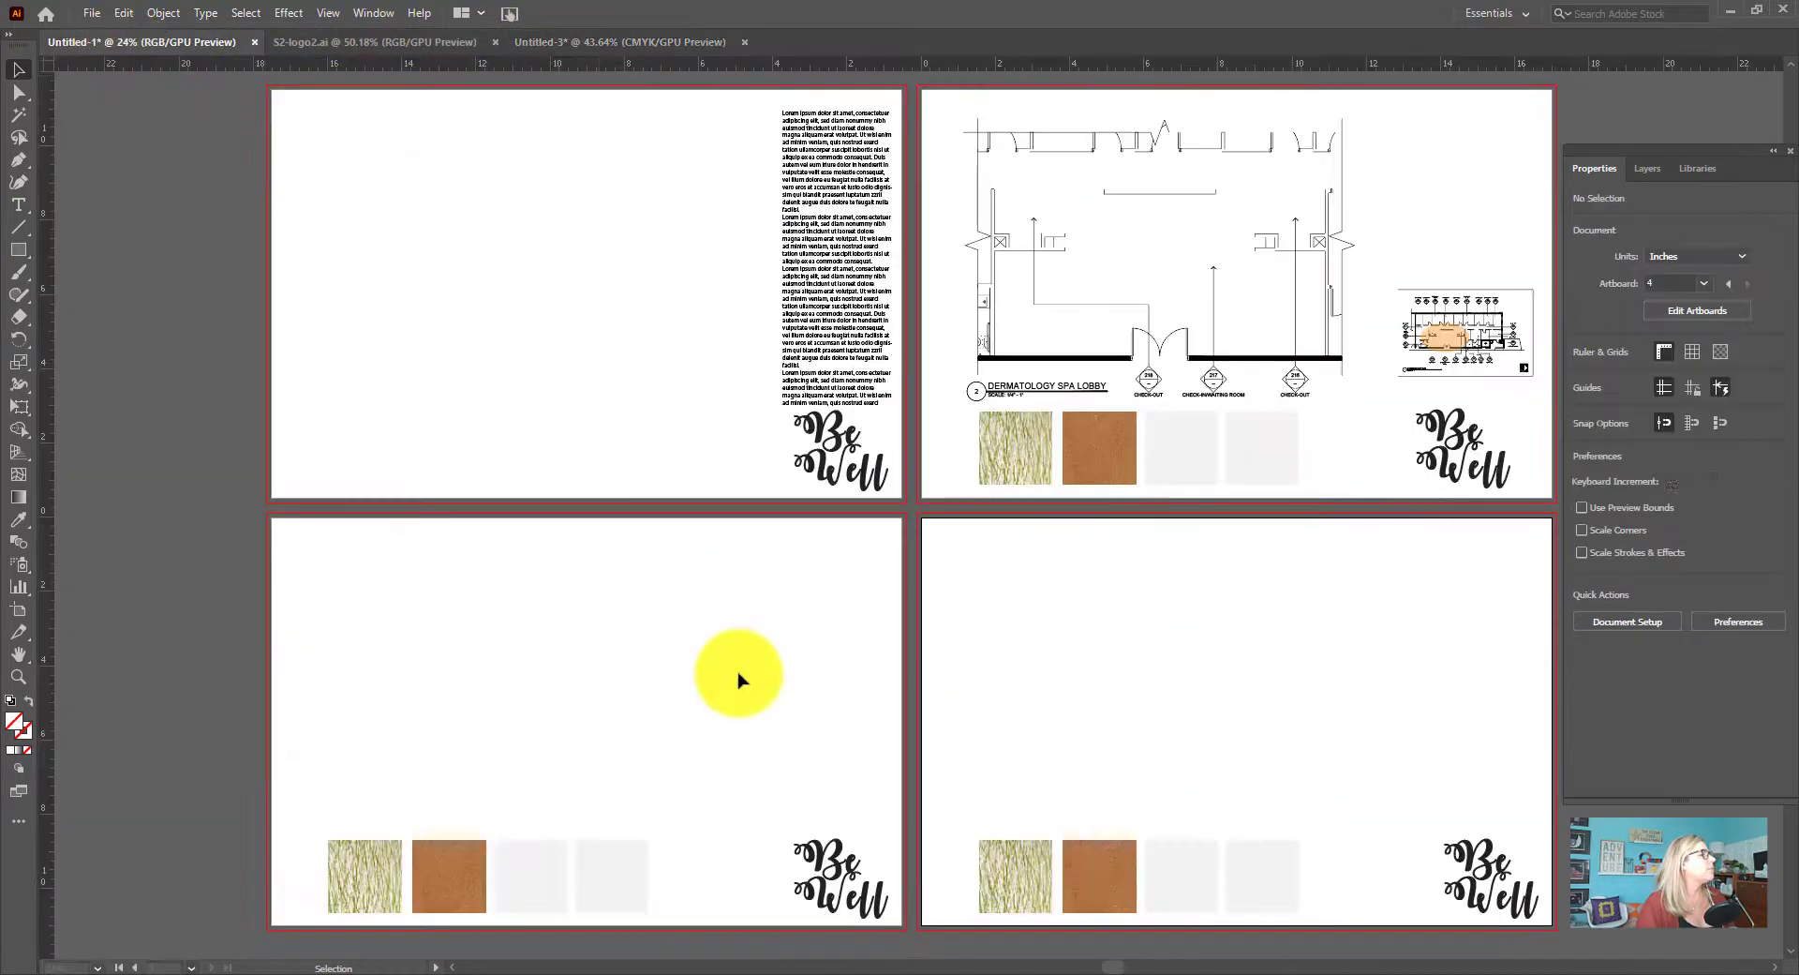
{"action": "key", "text": "ctrl+v"}
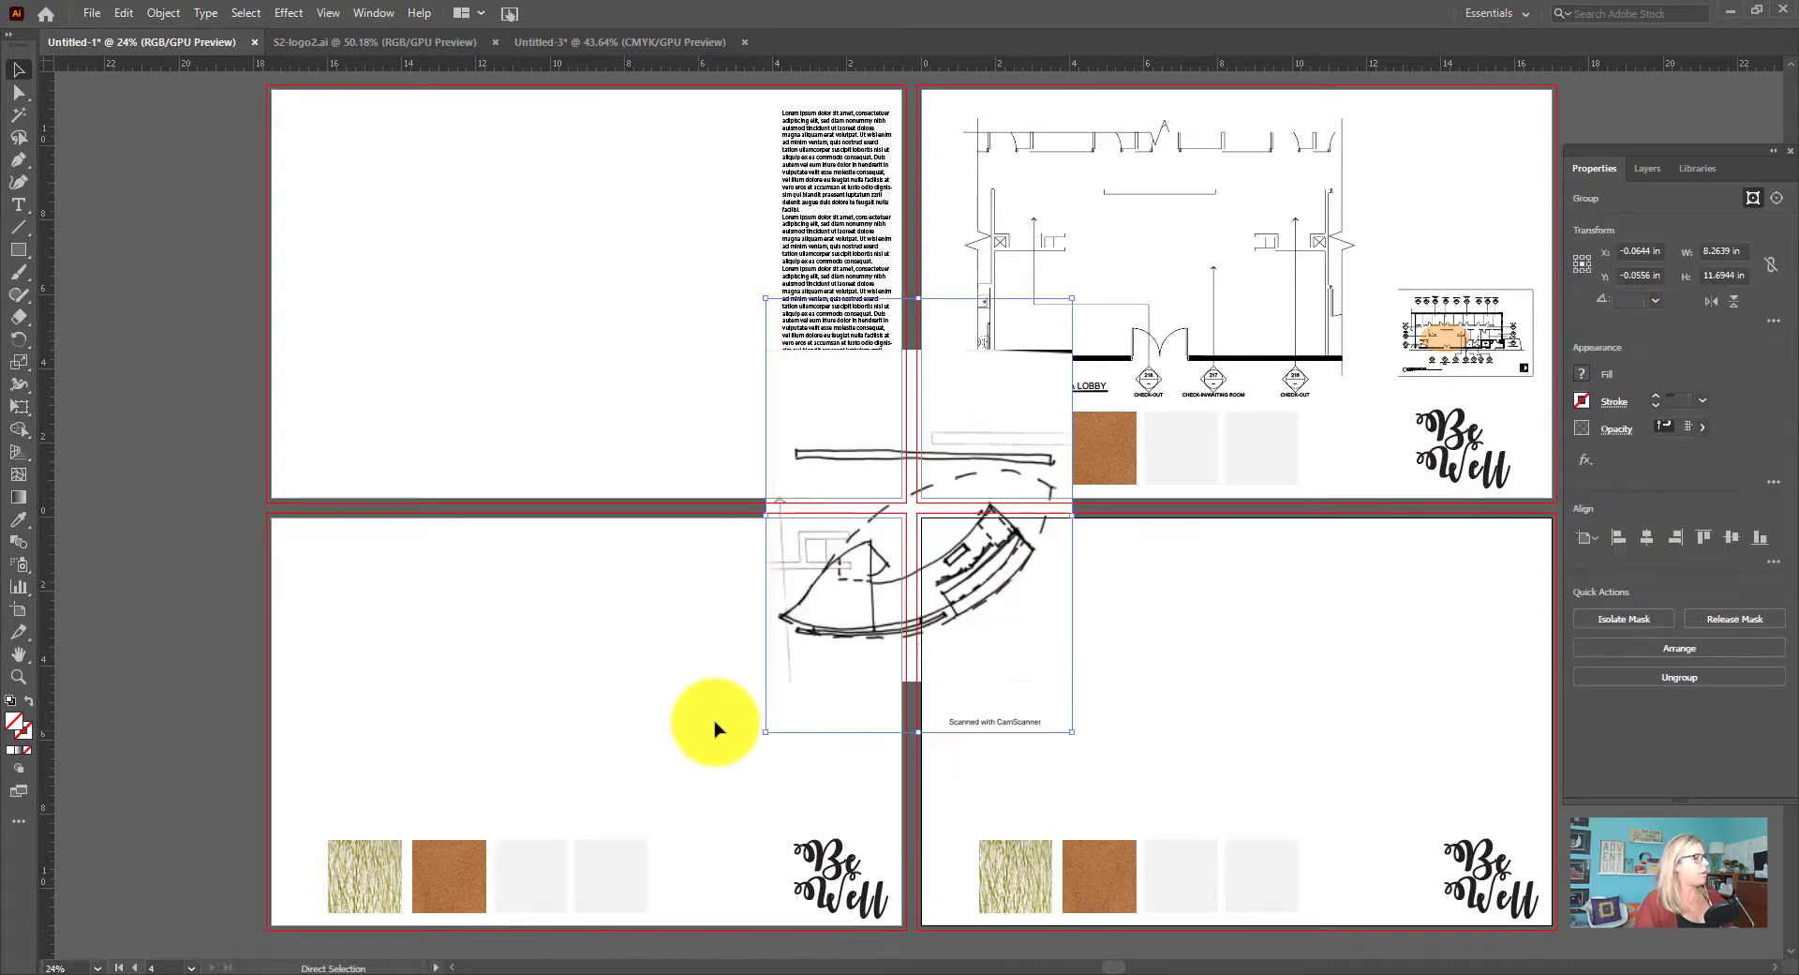
{"action": "mouse_move", "coordinate": [820, 579]}
{"action": "left_mouse_down"}
{"action": "mouse_move", "coordinate": [403, 632]}
{"action": "mouse_move", "coordinate": [474, 663]}
{"action": "mouse_move", "coordinate": [442, 675]}
{"action": "left_mouse_up"}
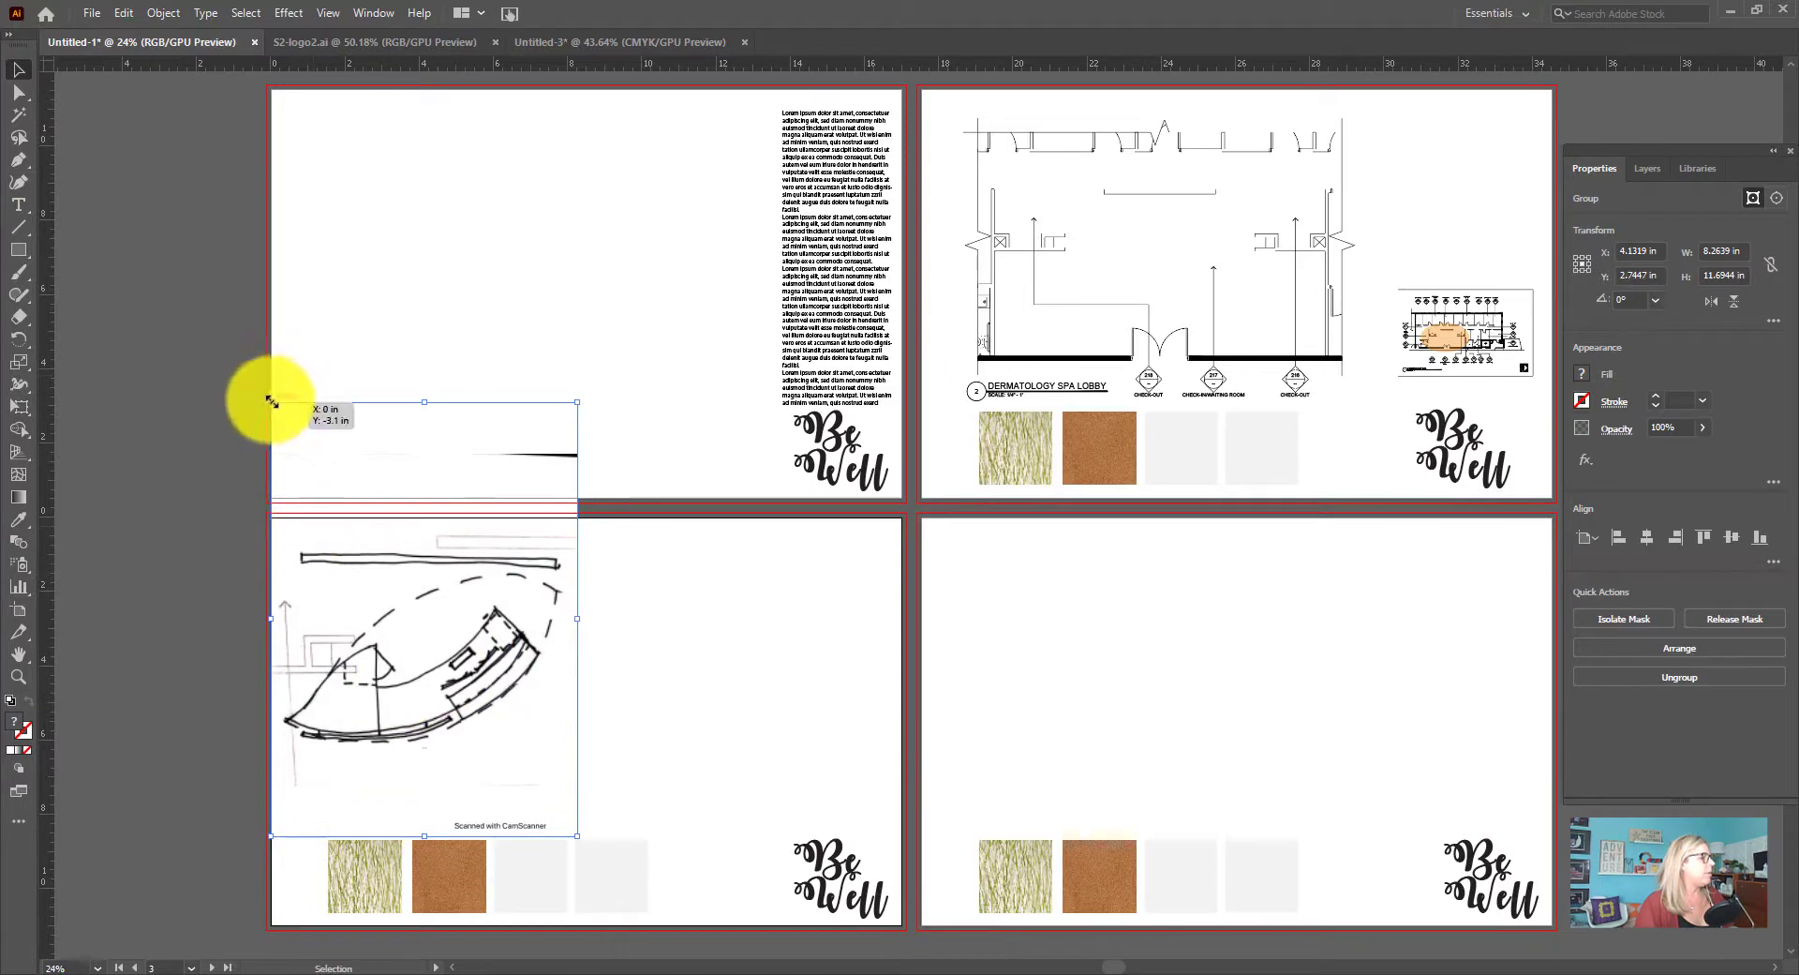
{"action": "left_click_drag", "start_coordinate": [272, 401], "coordinate": [351, 511]}
{"action": "mouse_move", "coordinate": [460, 699]}
{"action": "left_mouse_down"}
{"action": "mouse_move", "coordinate": [413, 655]}
{"action": "mouse_move", "coordinate": [442, 698]}
{"action": "left_mouse_up"}
{"action": "left_click", "coordinate": [562, 662]}
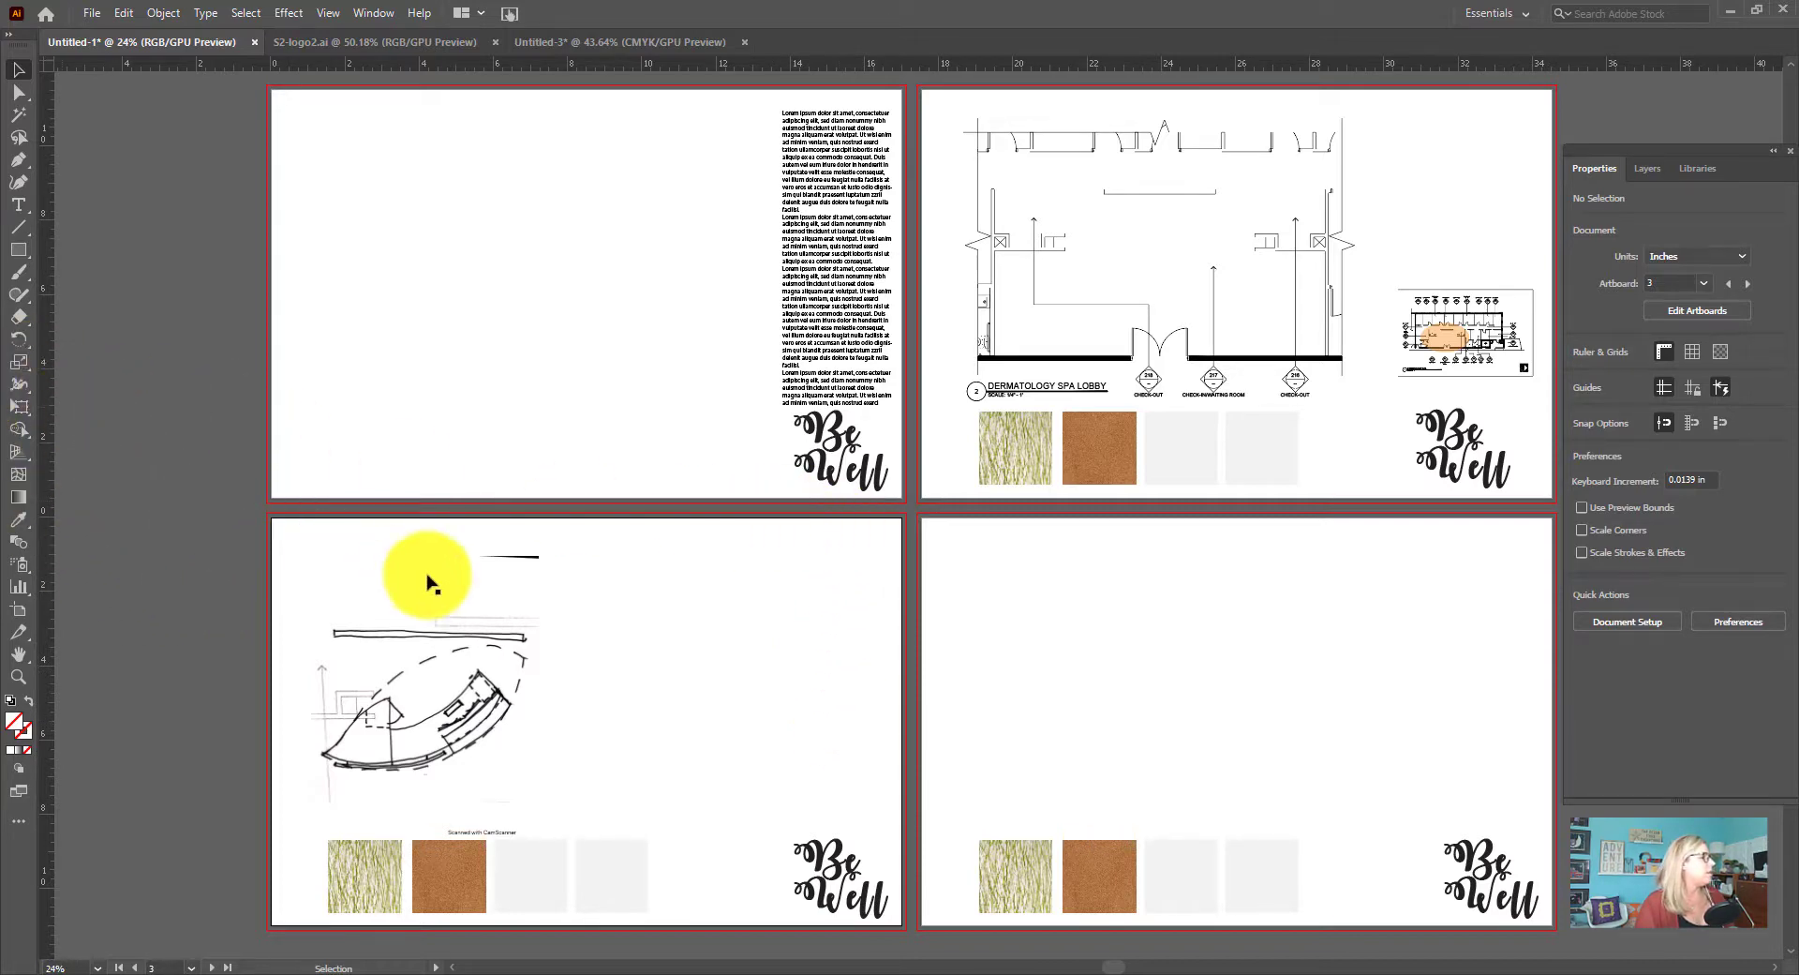
Draw a rectangle about 3.86 x 2.17 in to the right of the desk sketch on artboard 3 and fill it with mid grey
{"action": "left_click", "coordinate": [20, 251]}
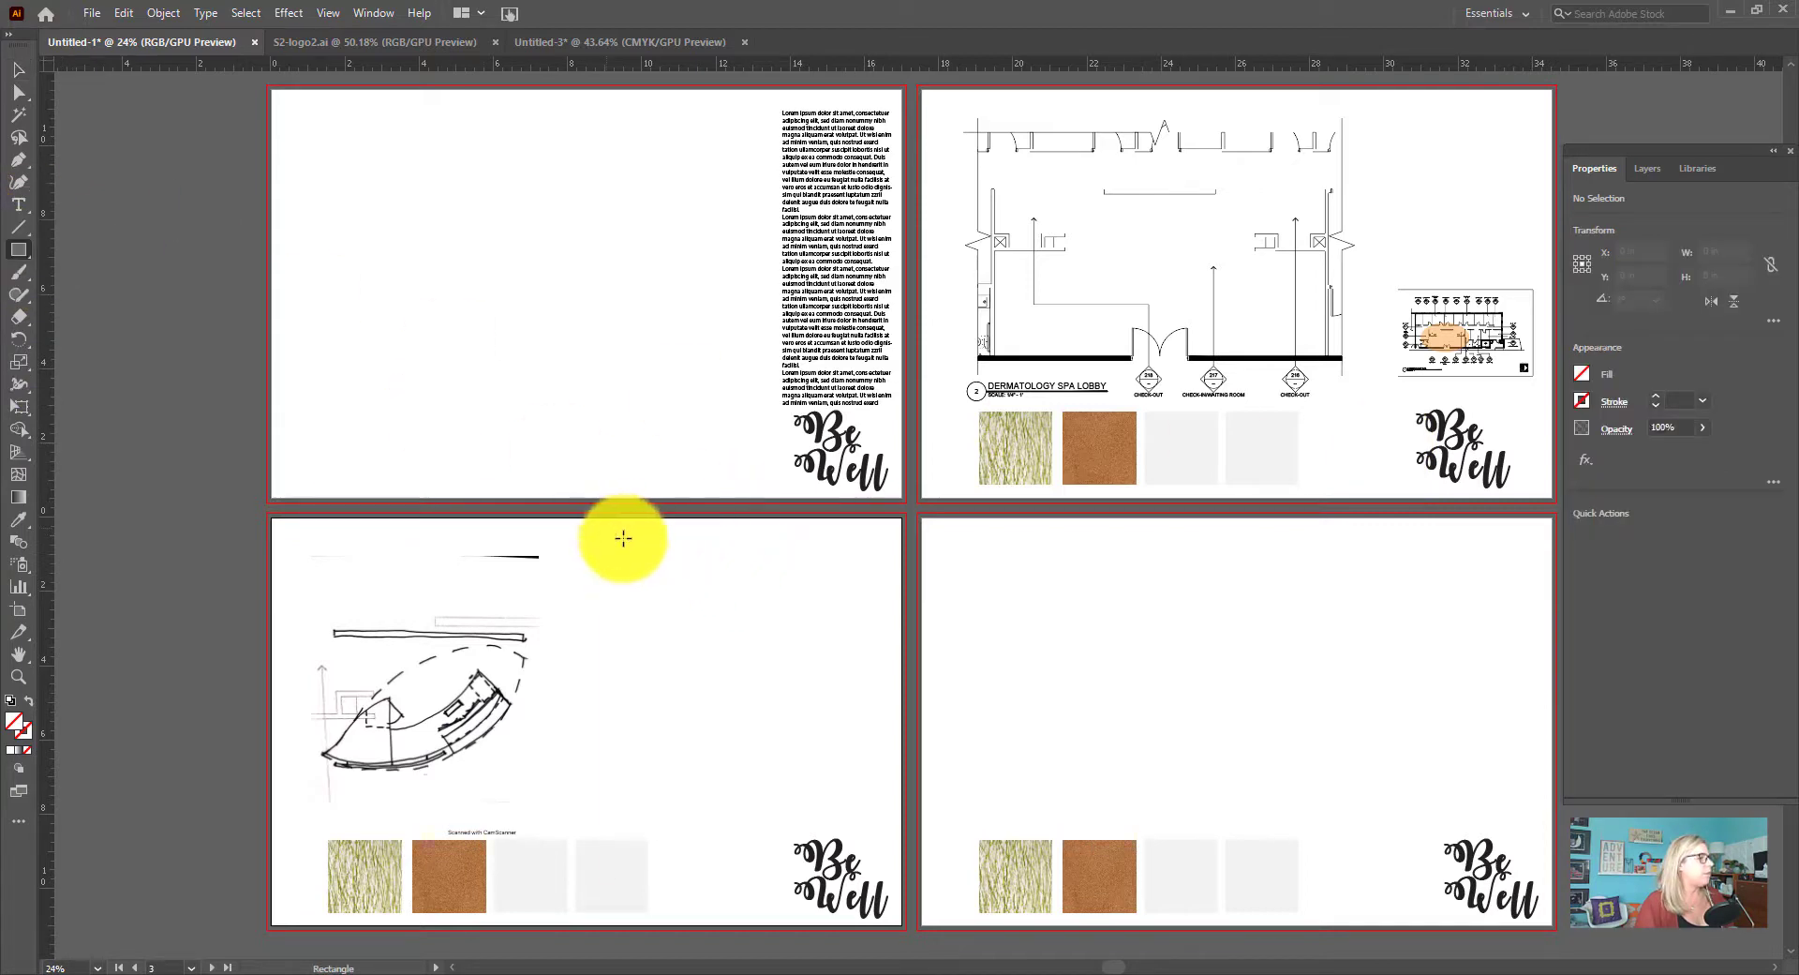
{"action": "left_click_drag", "start_coordinate": [625, 532], "coordinate": [785, 622]}
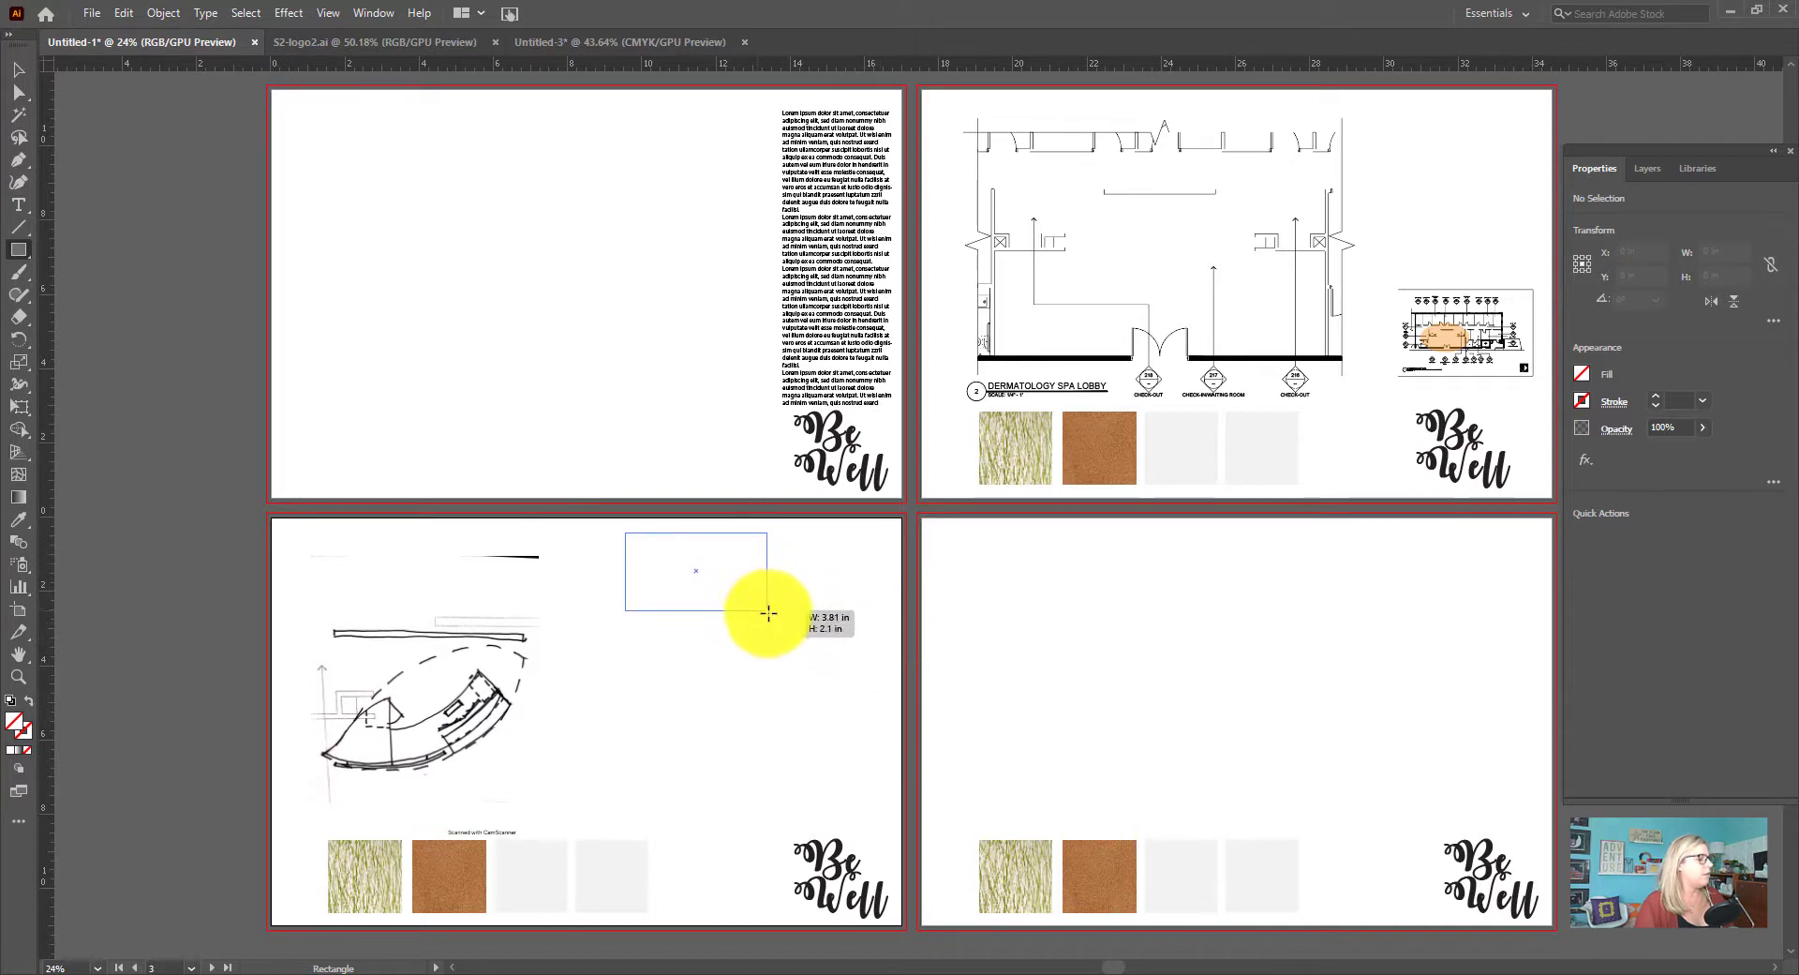
{"action": "left_click_drag", "start_coordinate": [769, 613], "coordinate": [768, 613]}
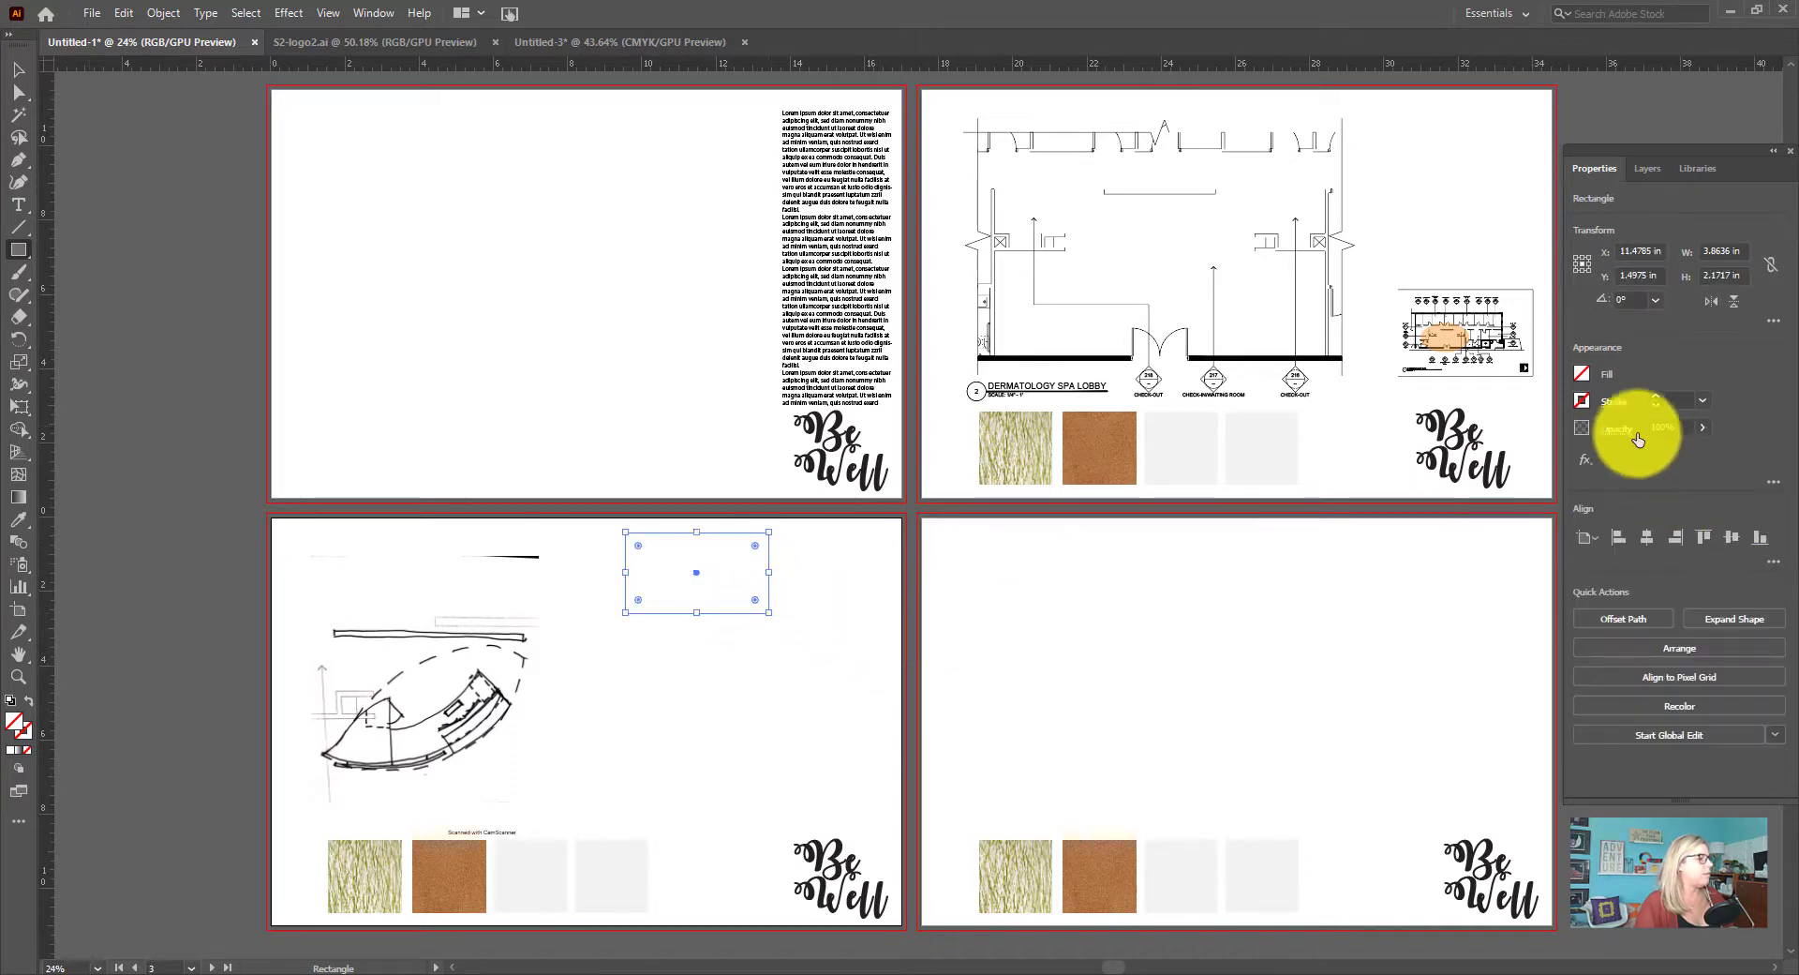
{"action": "left_click", "coordinate": [1582, 374]}
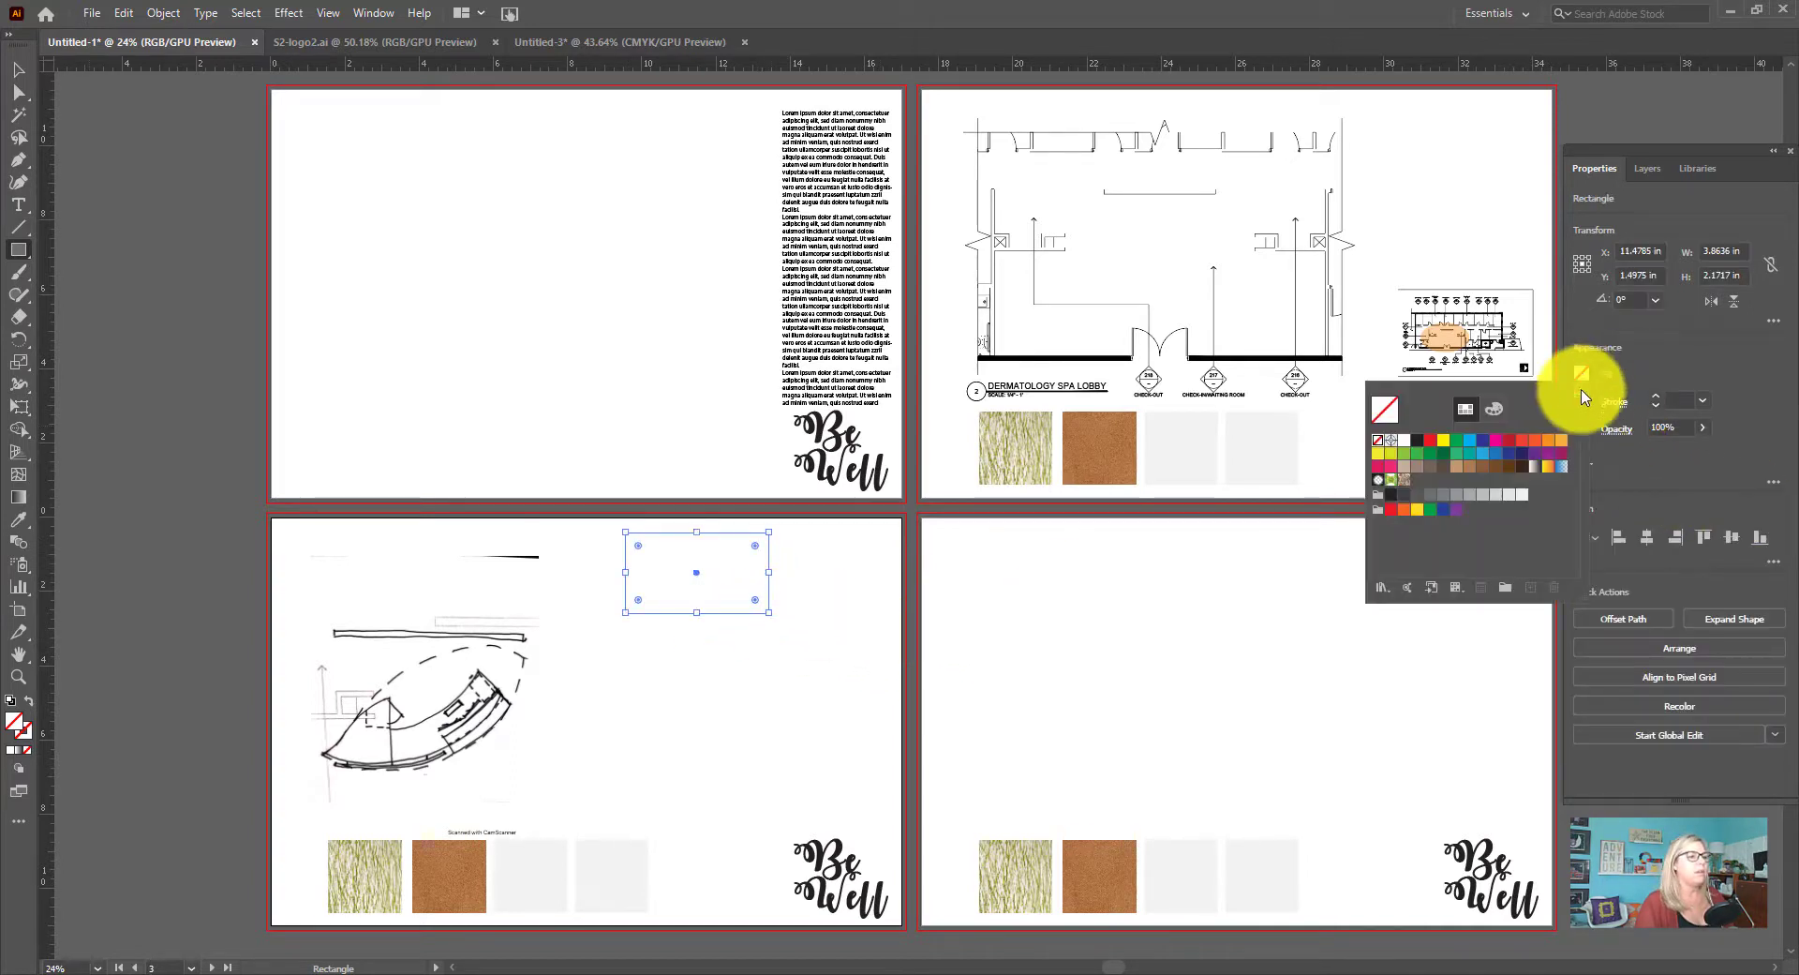
{"action": "left_click", "coordinate": [1458, 496]}
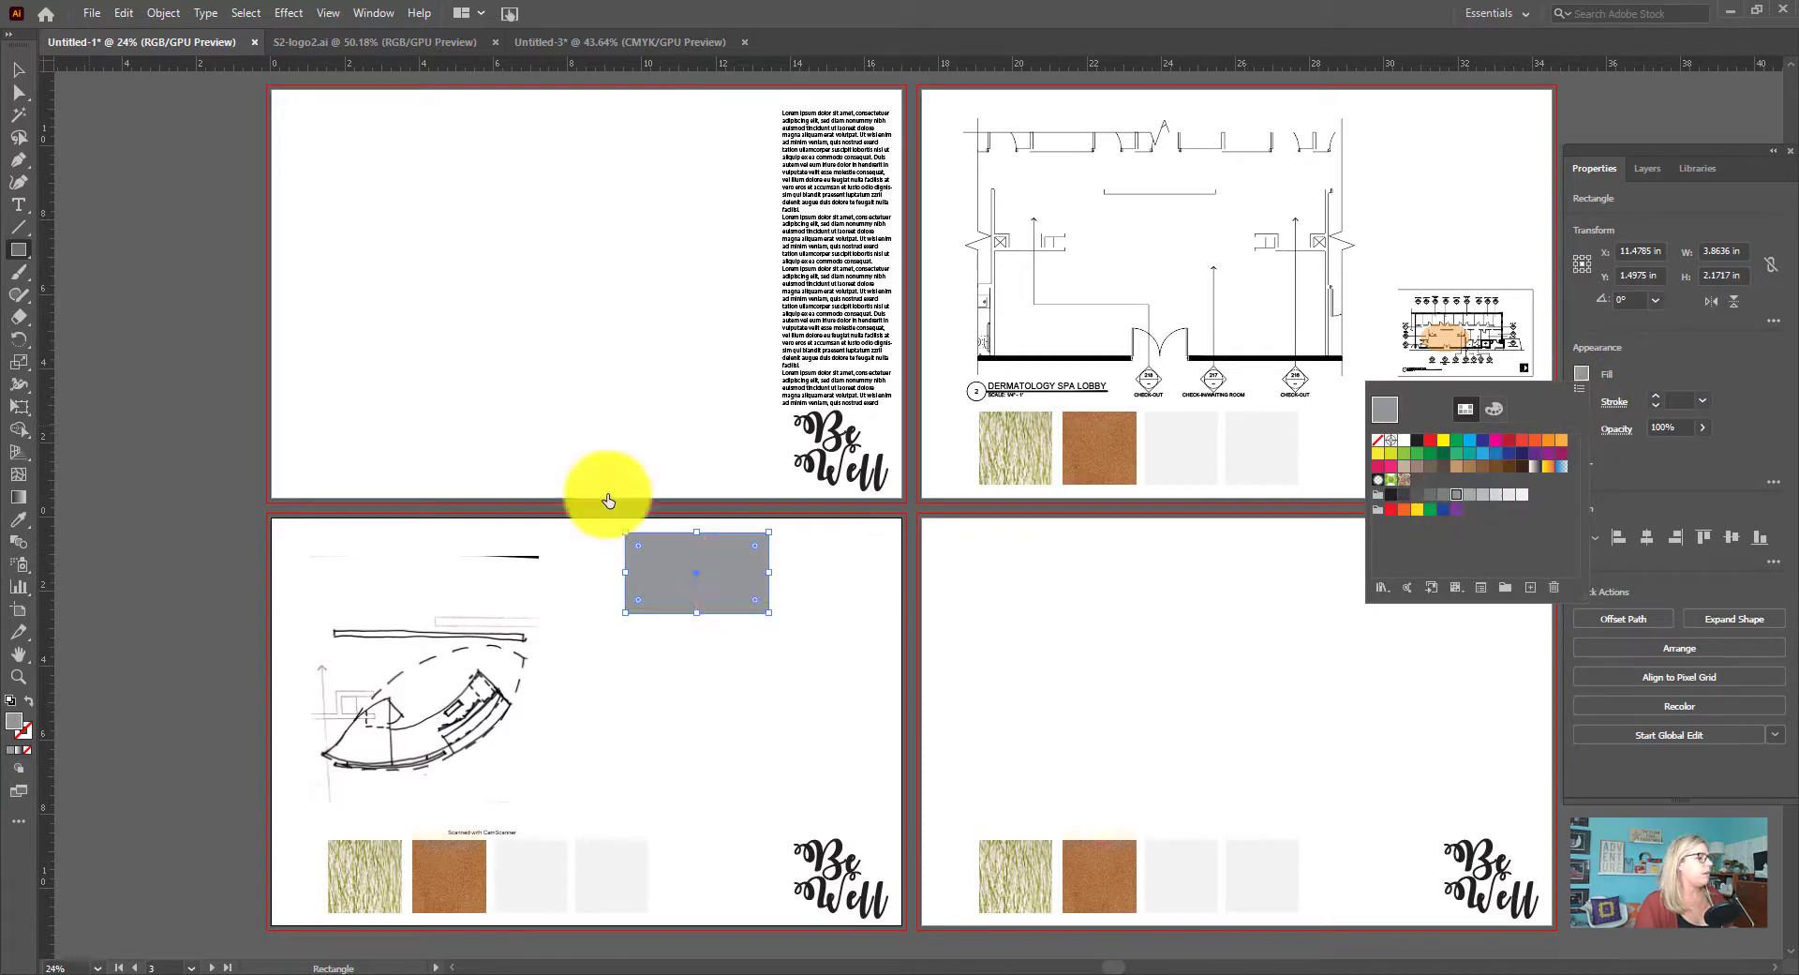
Move the grey rectangle closer to the desk sketch and level its top edge with the top of the scan
{"action": "left_click", "coordinate": [21, 72]}
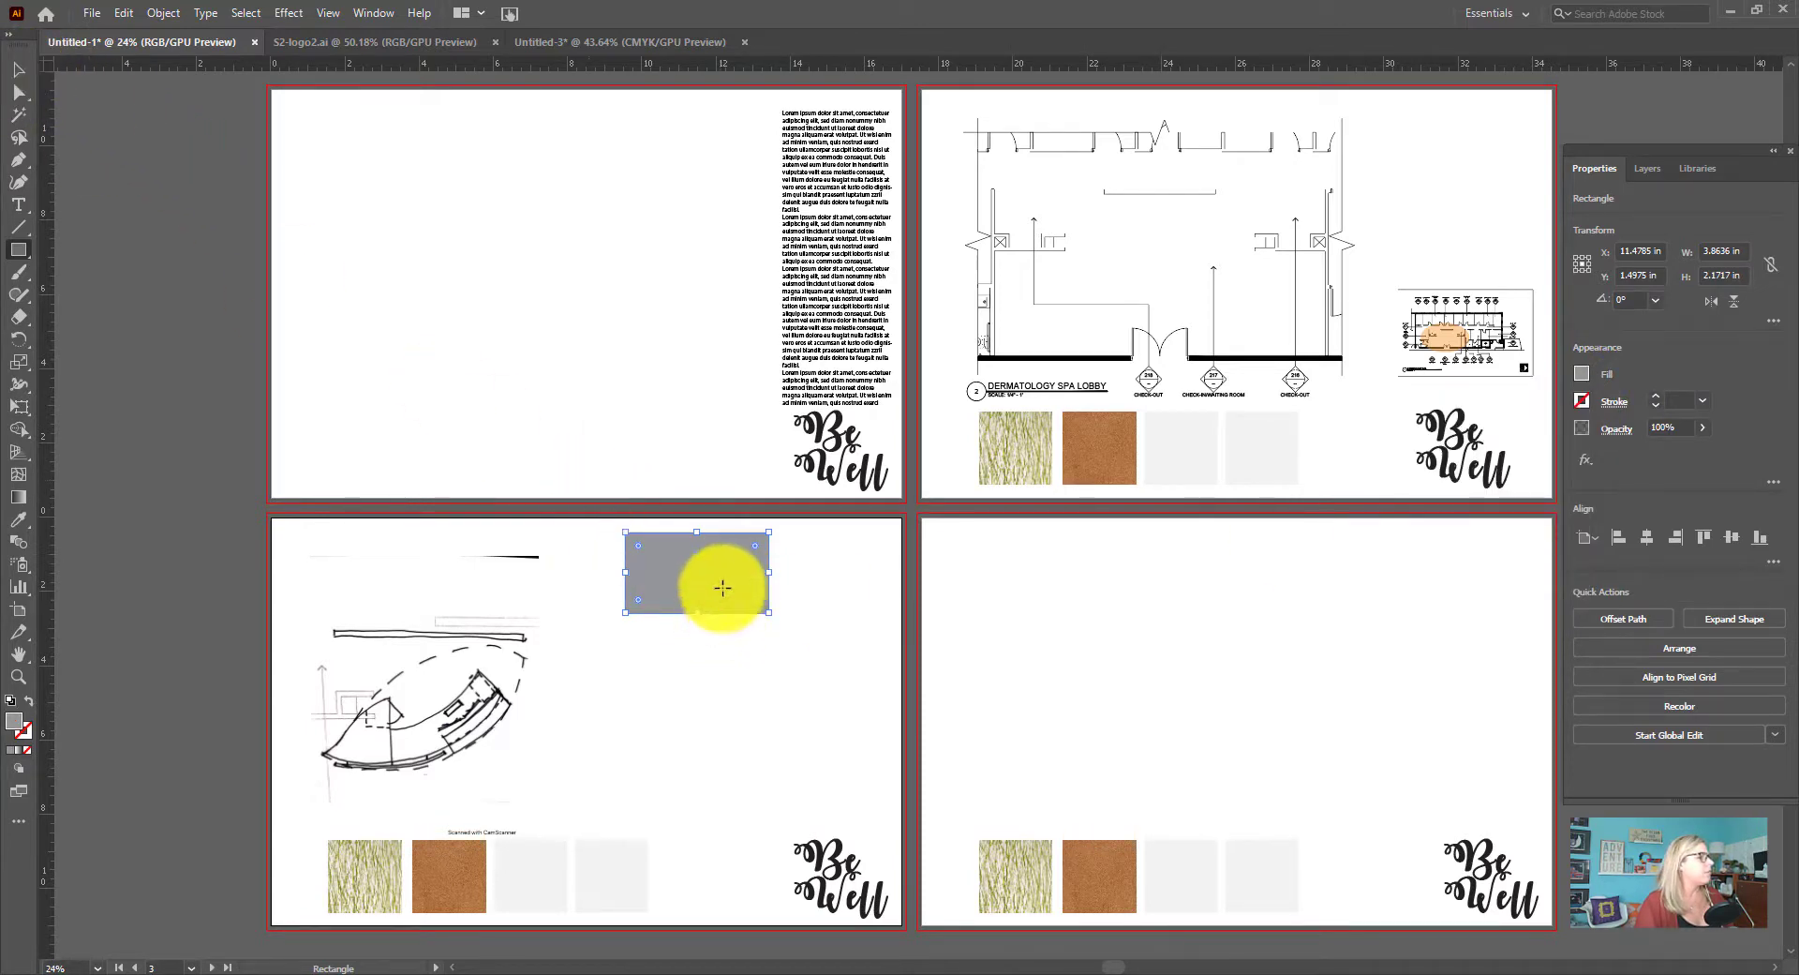
{"action": "left_click", "coordinate": [19, 70]}
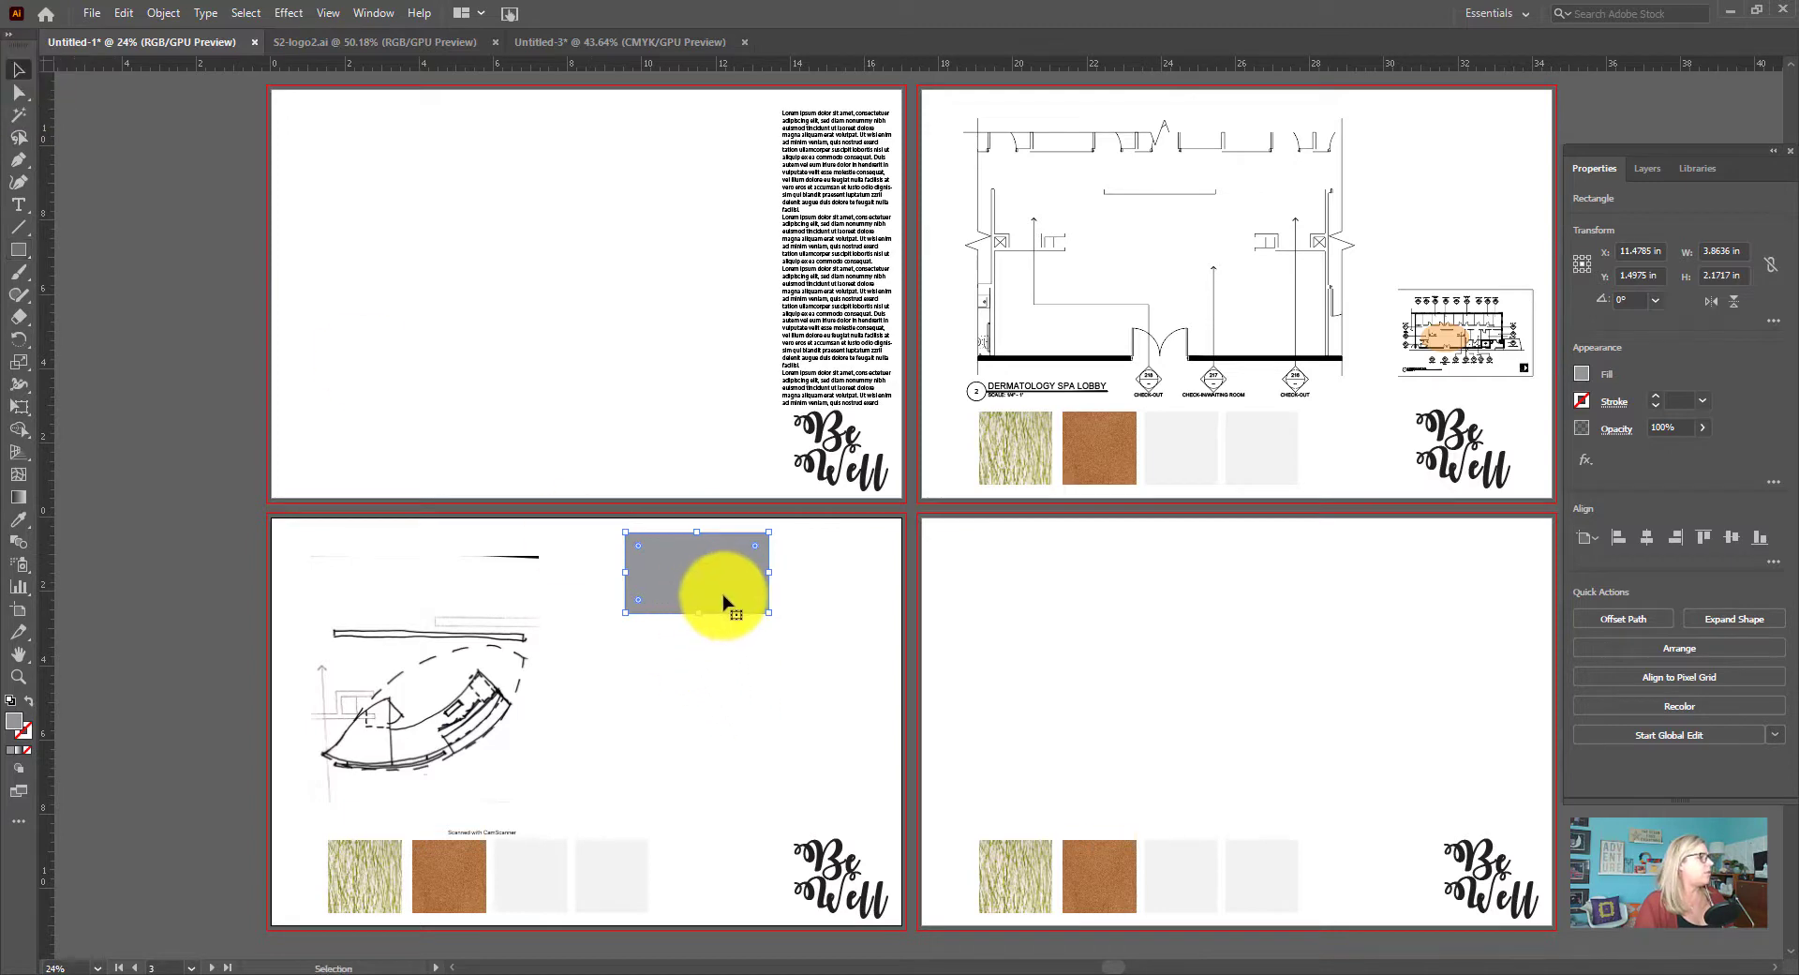
{"action": "left_click_drag", "start_coordinate": [723, 603], "coordinate": [685, 607]}
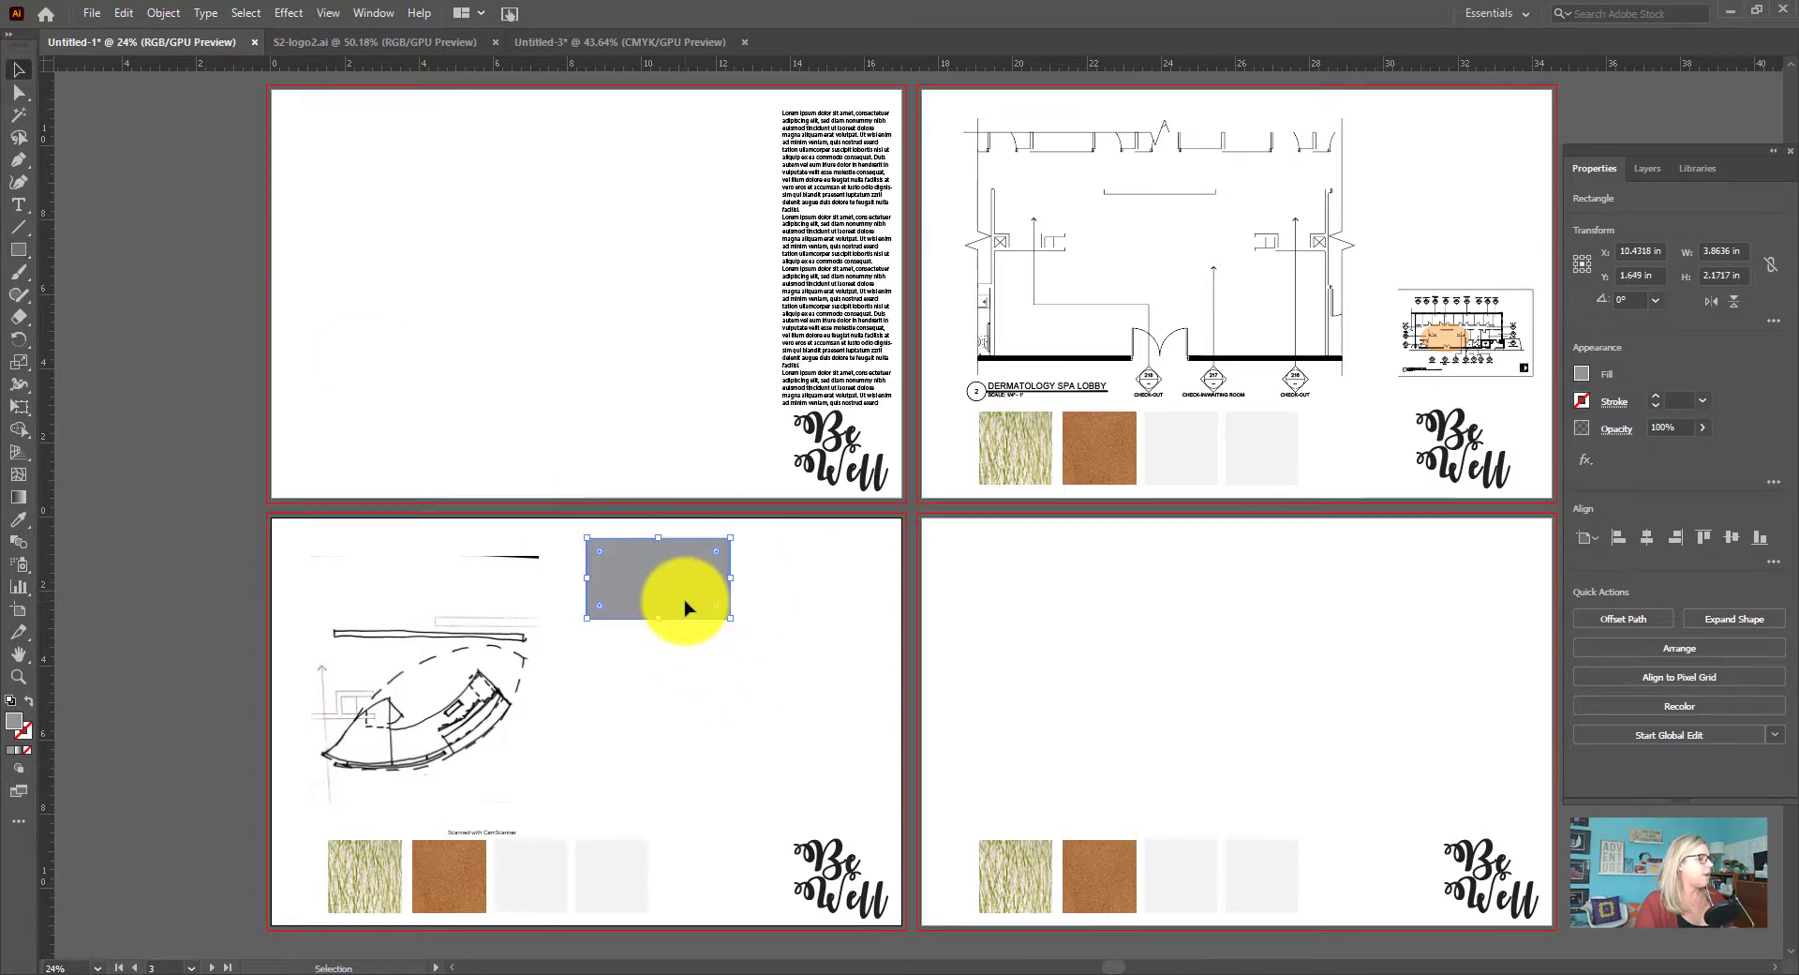
{"action": "left_click", "coordinate": [867, 757]}
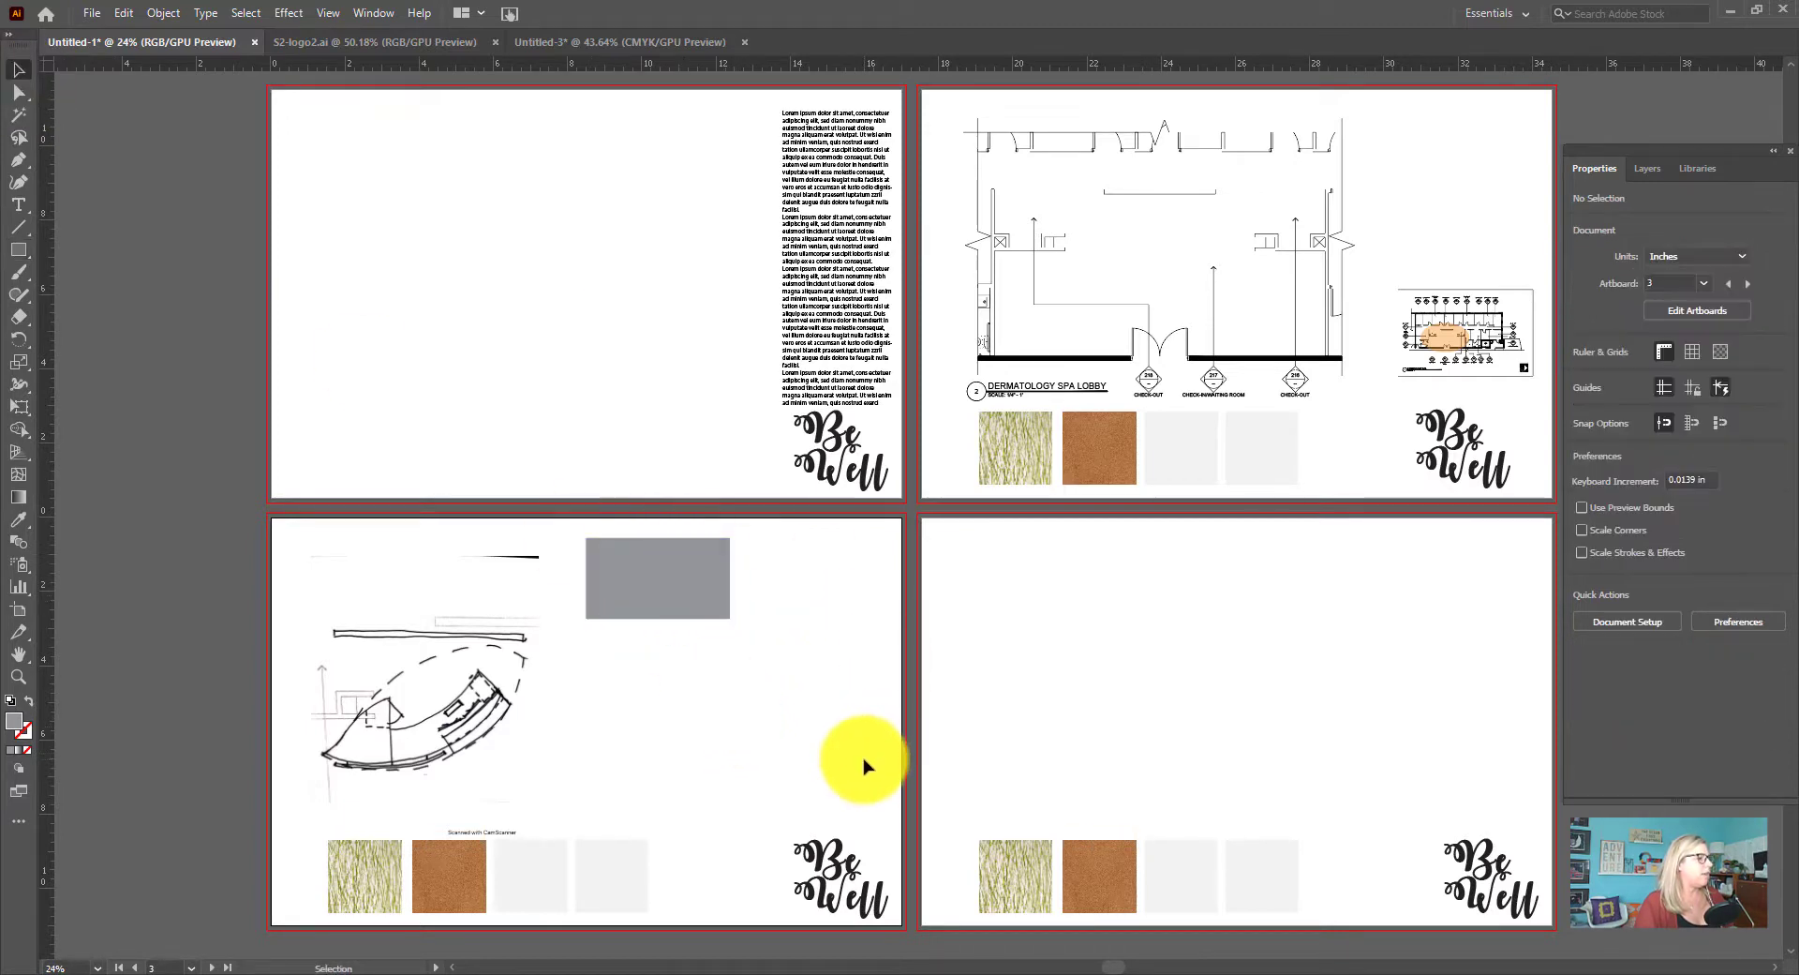
{"action": "left_click_drag", "start_coordinate": [685, 614], "coordinate": [685, 615]}
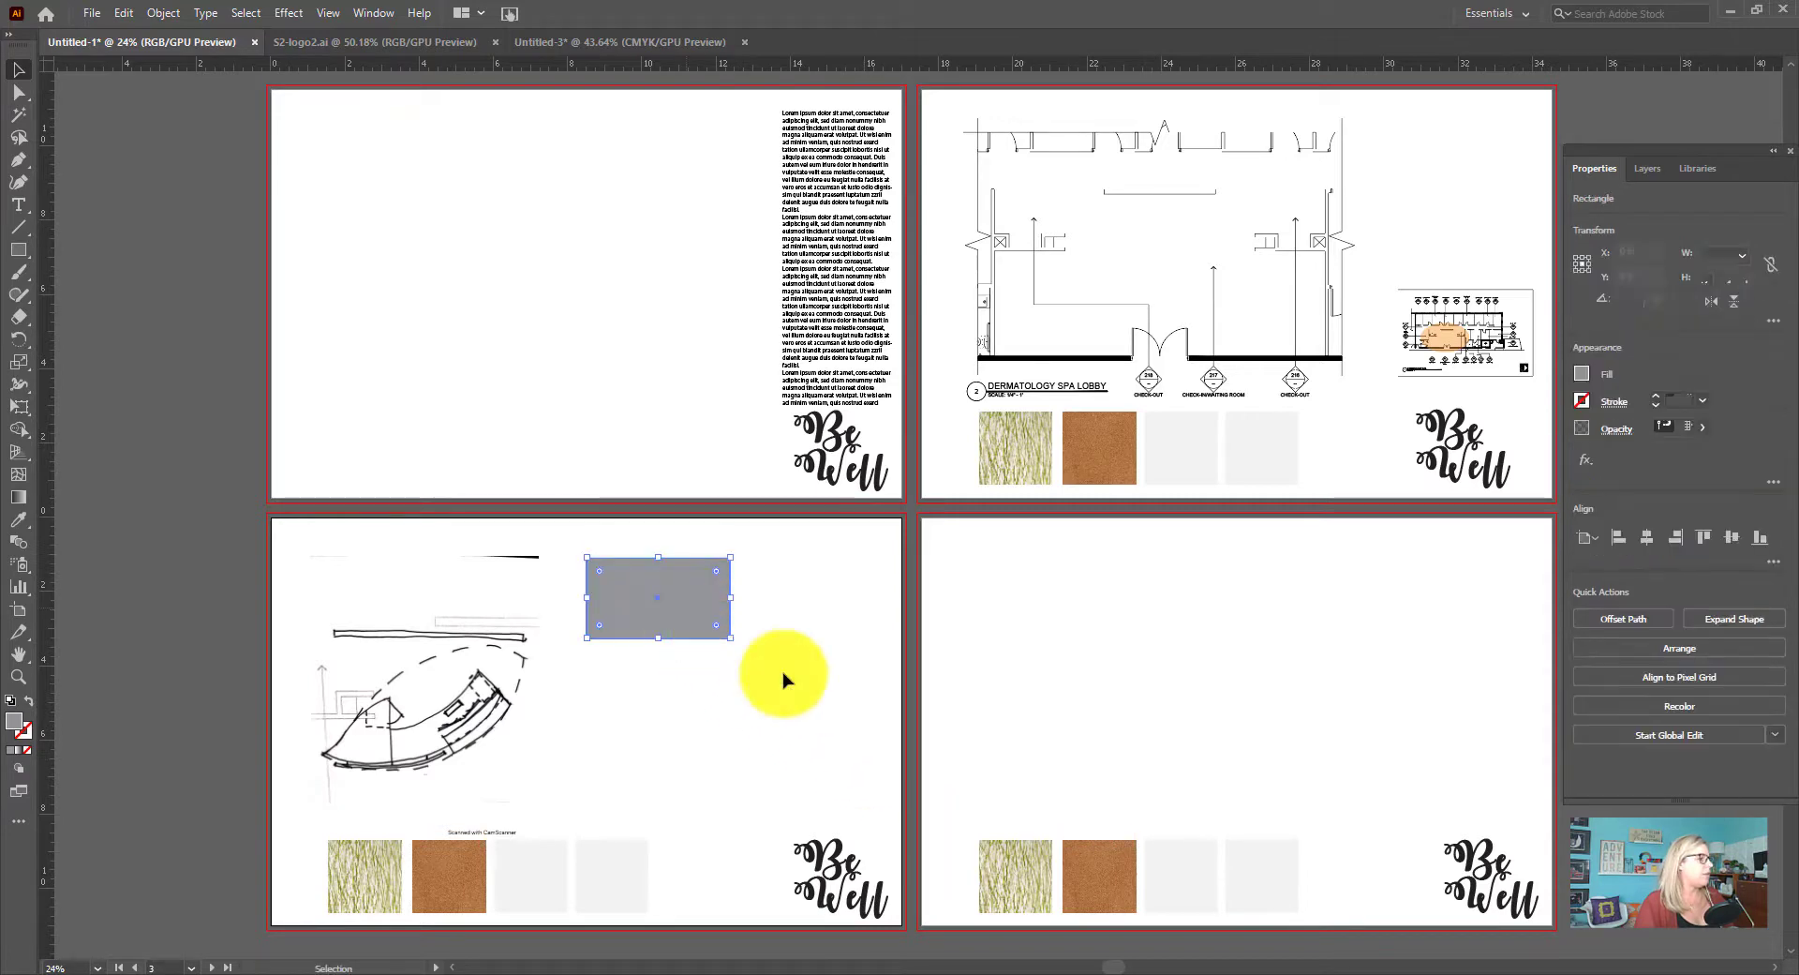
{"action": "left_click", "coordinate": [759, 677]}
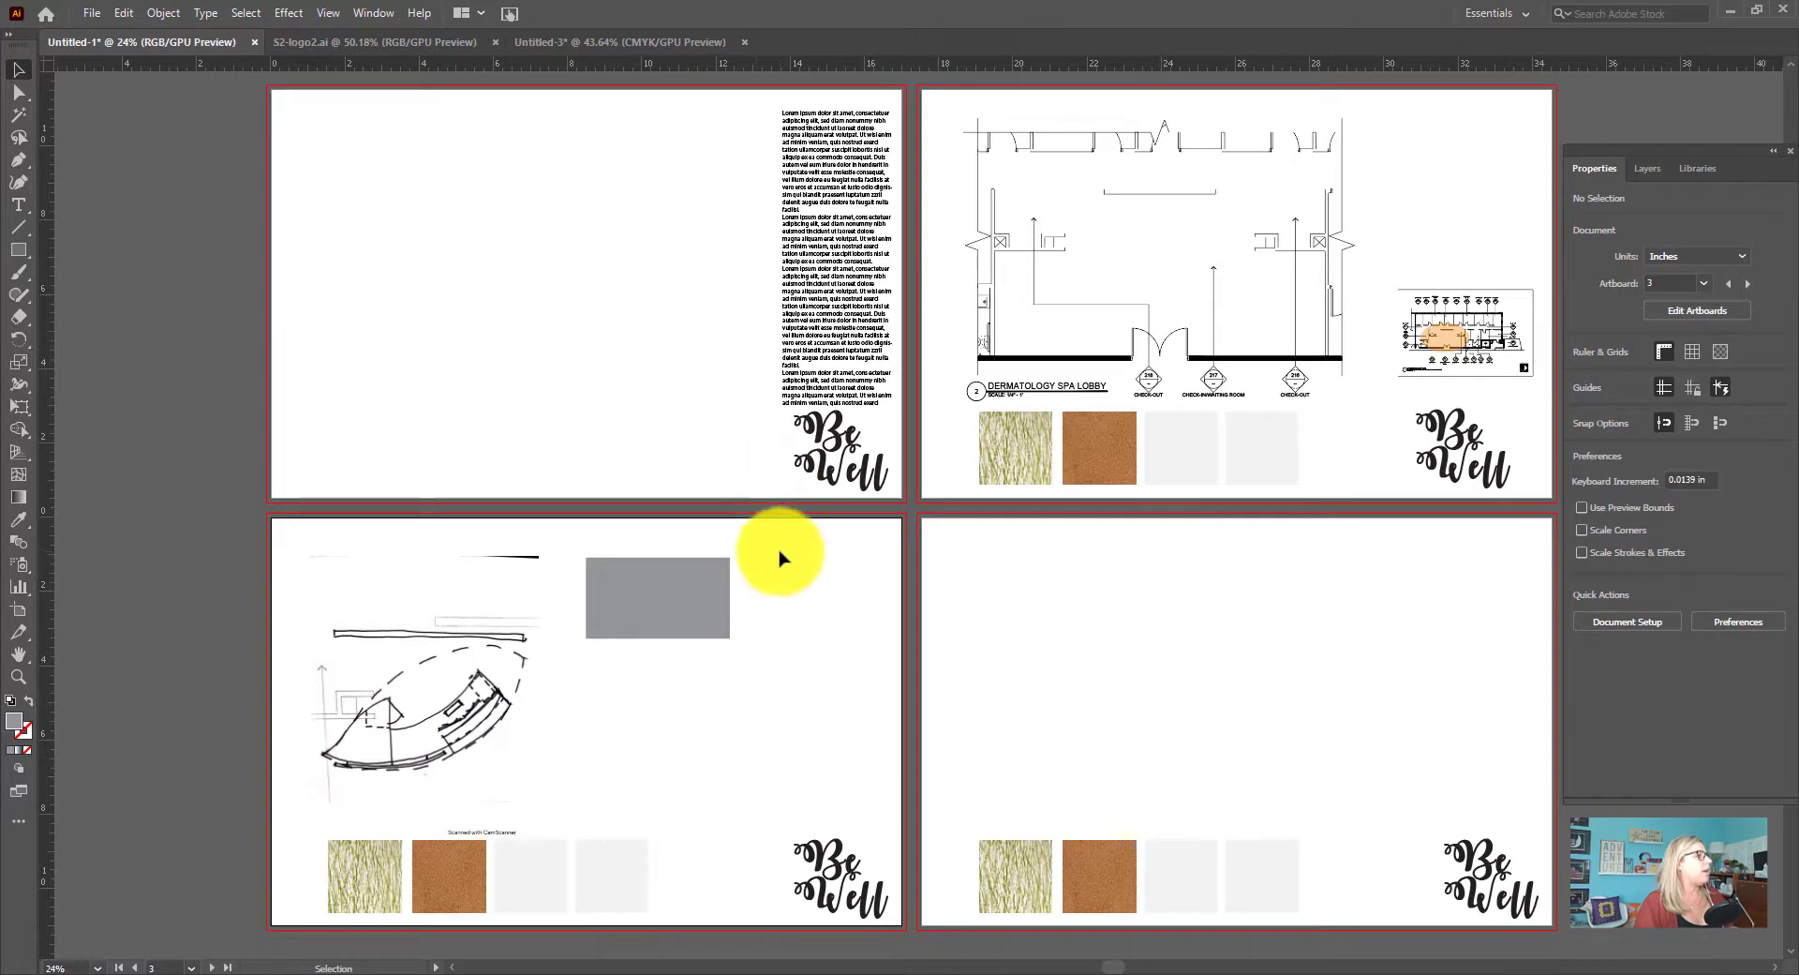
Duplicate the grey rectangle horizontally to its right on artboard 3, leaving a narrow gap between the two
{"action": "scroll", "coordinate": [778, 544], "scroll_direction": "down", "scroll_amount": 2}
{"action": "scroll", "coordinate": [766, 527], "scroll_direction": "down", "scroll_amount": 6}
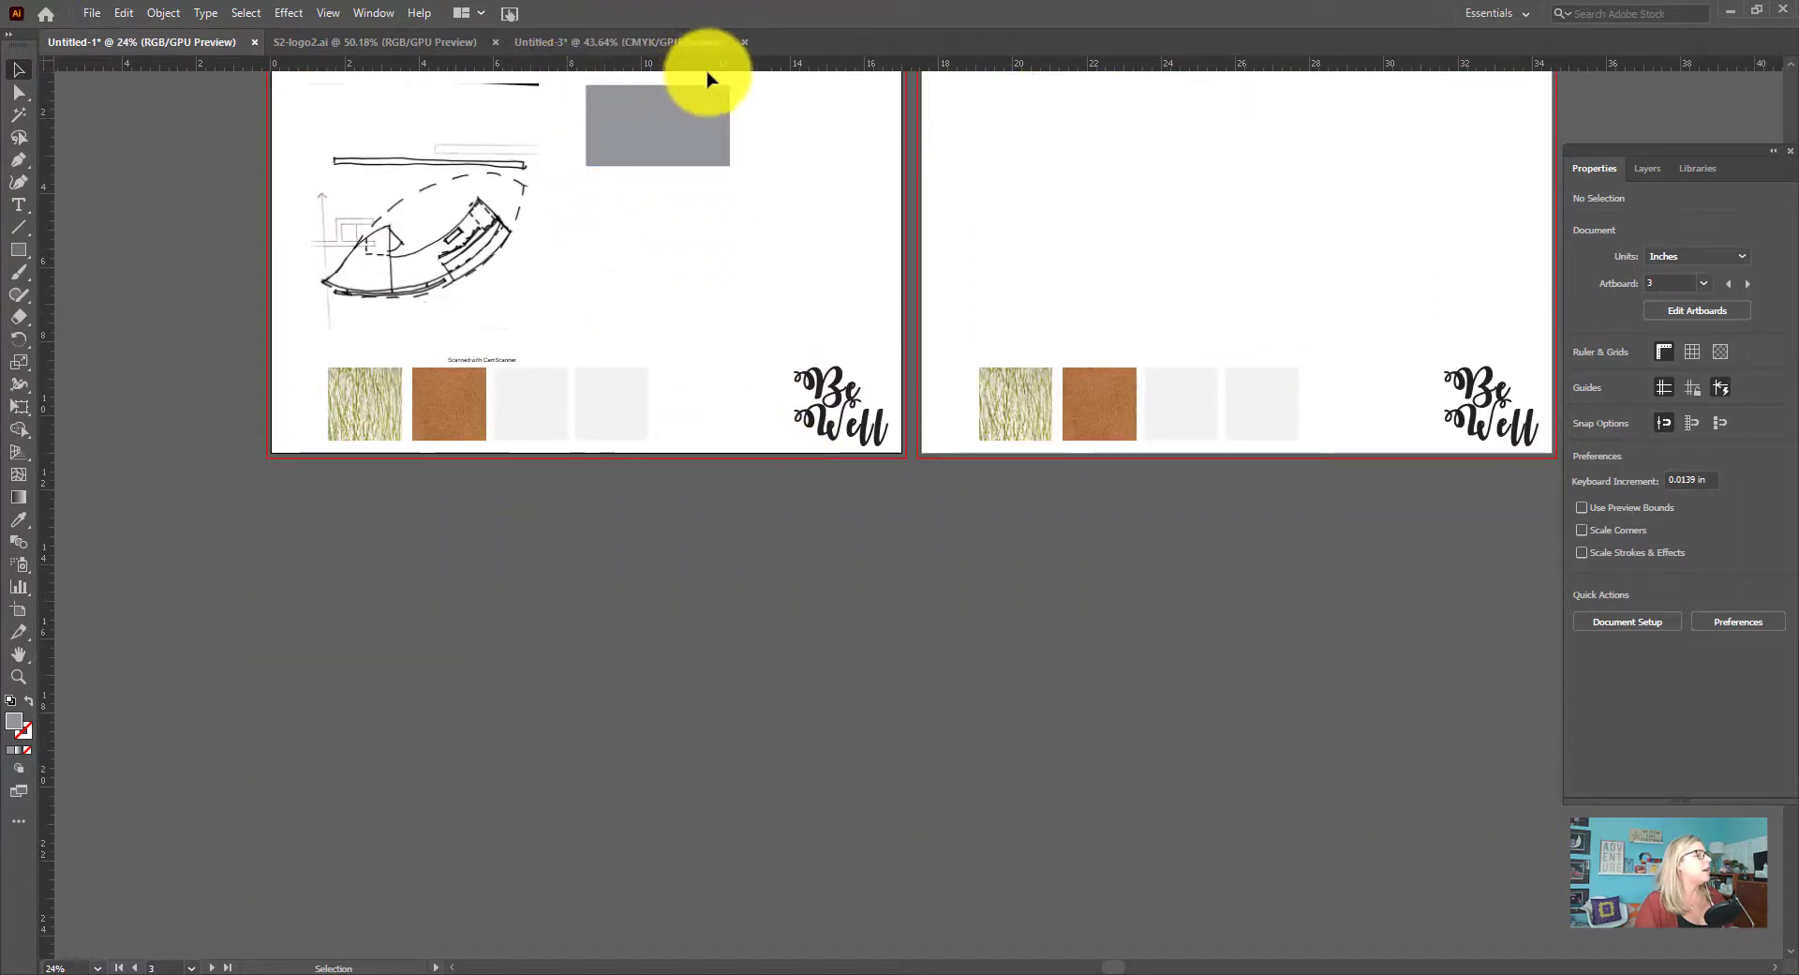
{"action": "scroll", "coordinate": [798, 283], "scroll_direction": "up", "scroll_amount": 3}
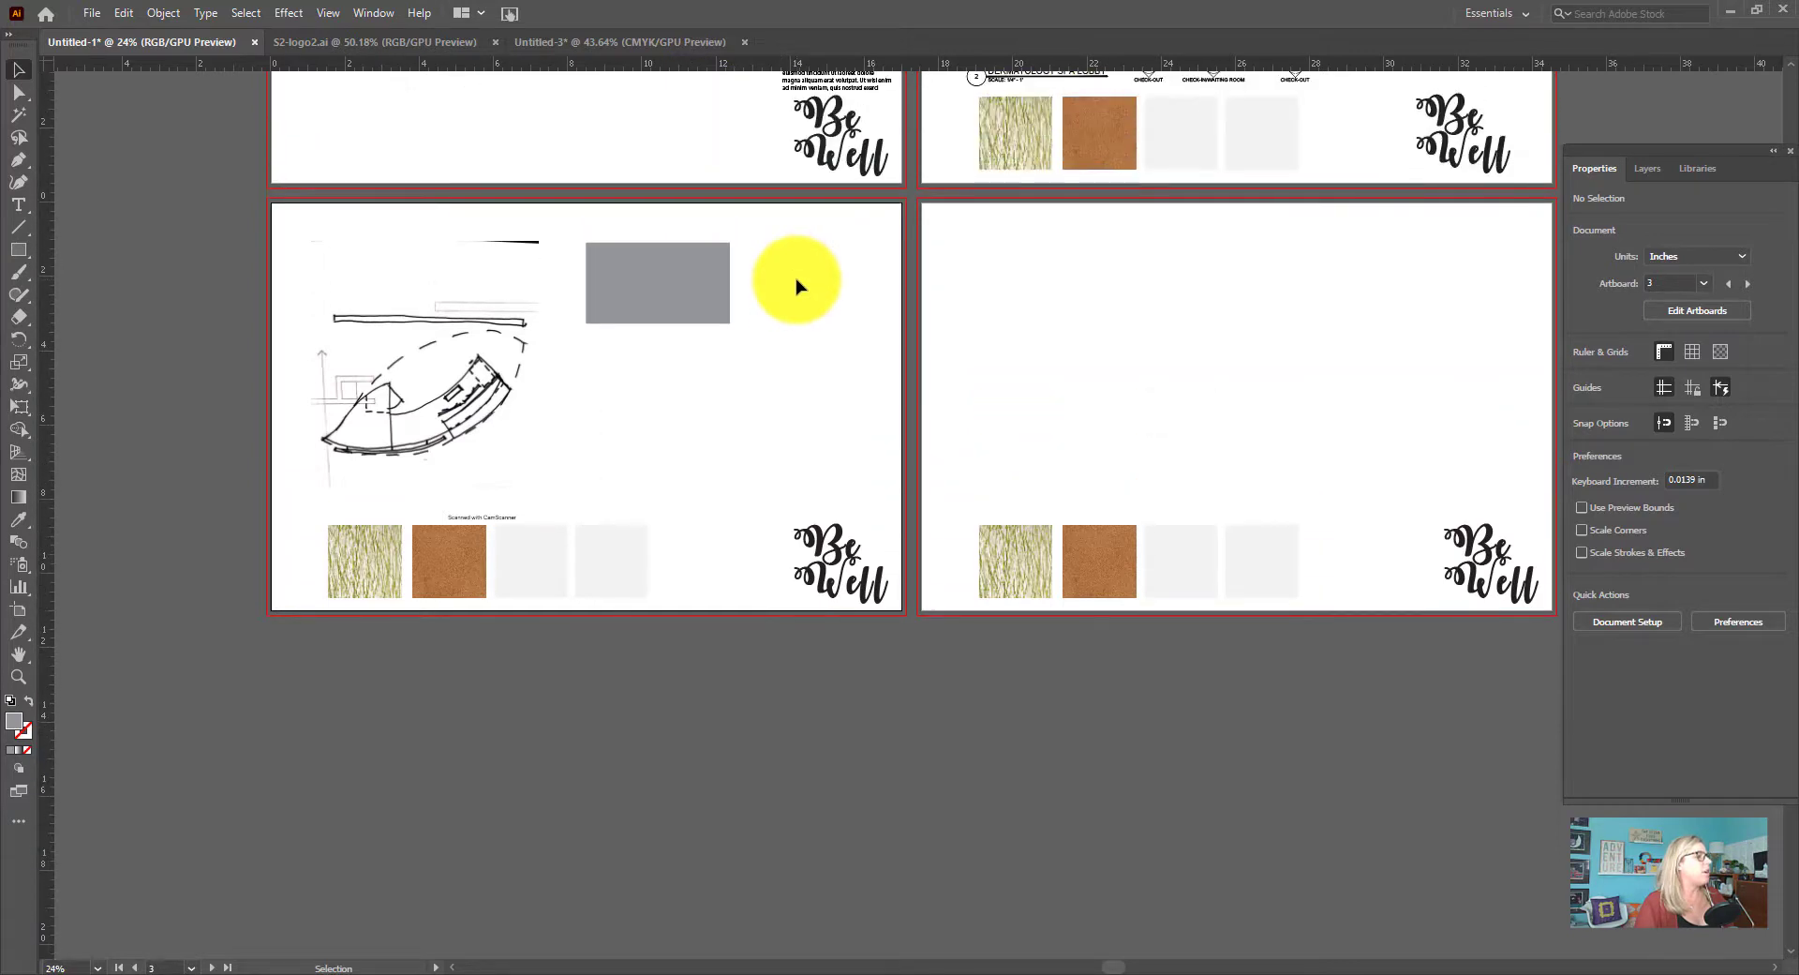
{"action": "scroll", "coordinate": [799, 285], "scroll_direction": "down", "scroll_amount": 1}
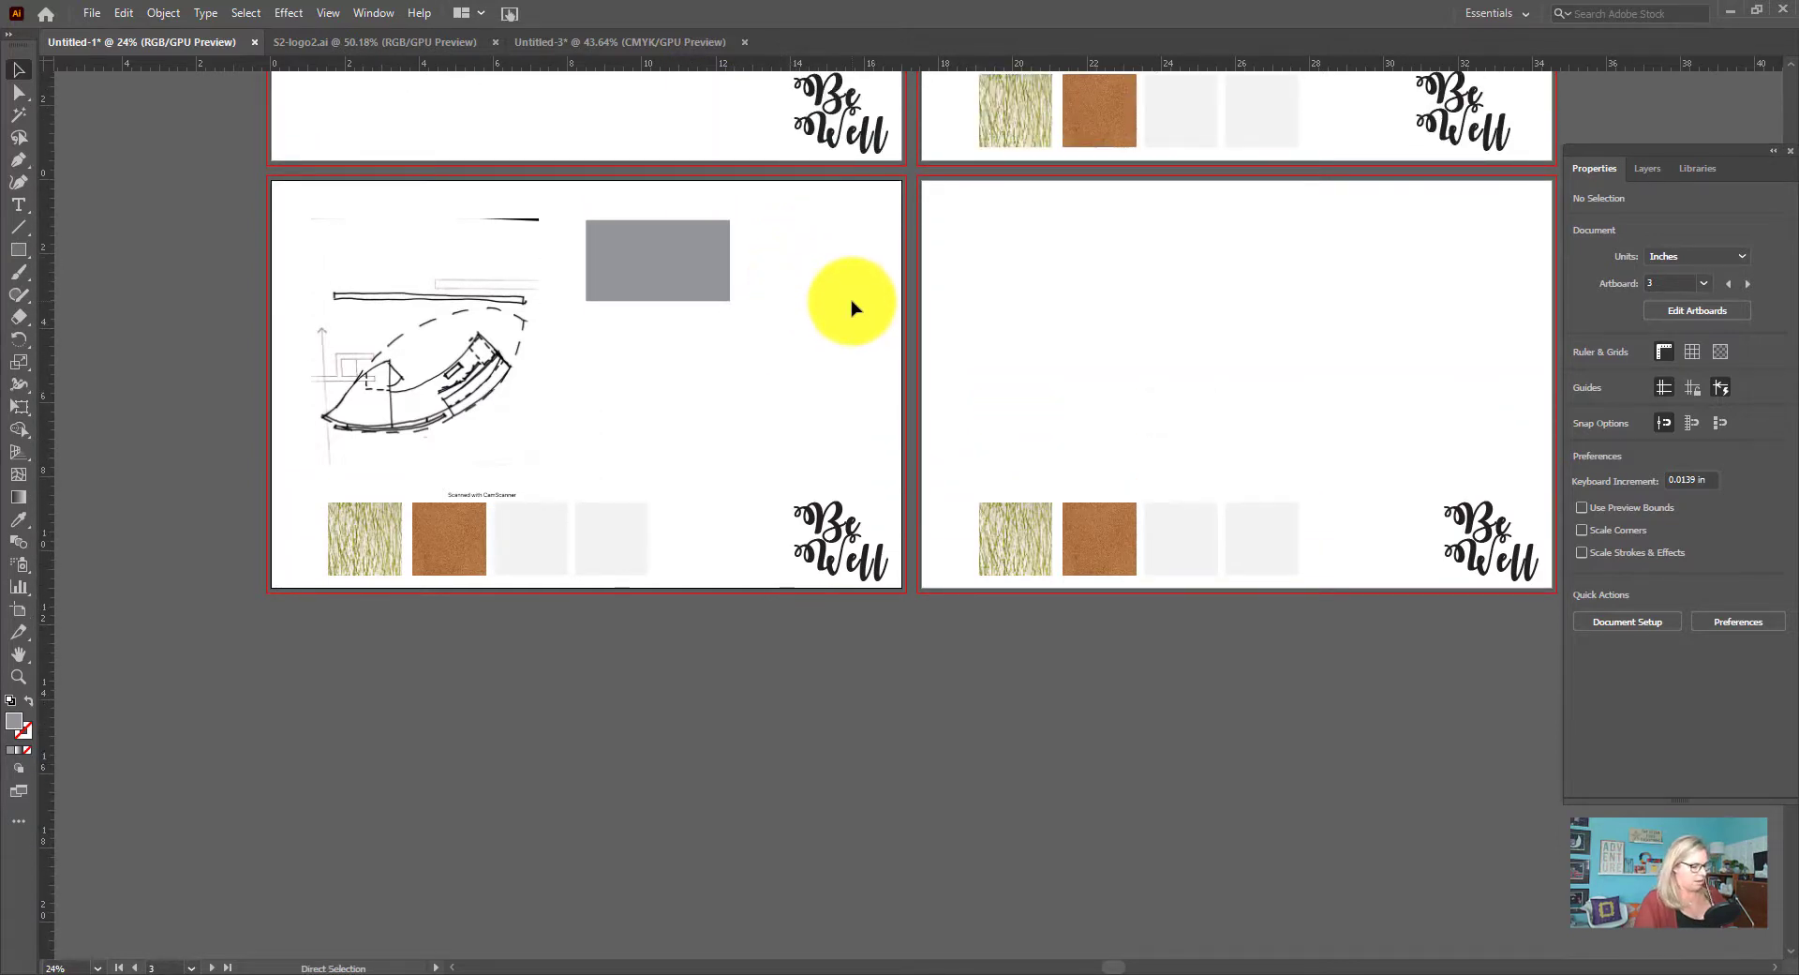
{"action": "key", "text": "ctrl+plus"}
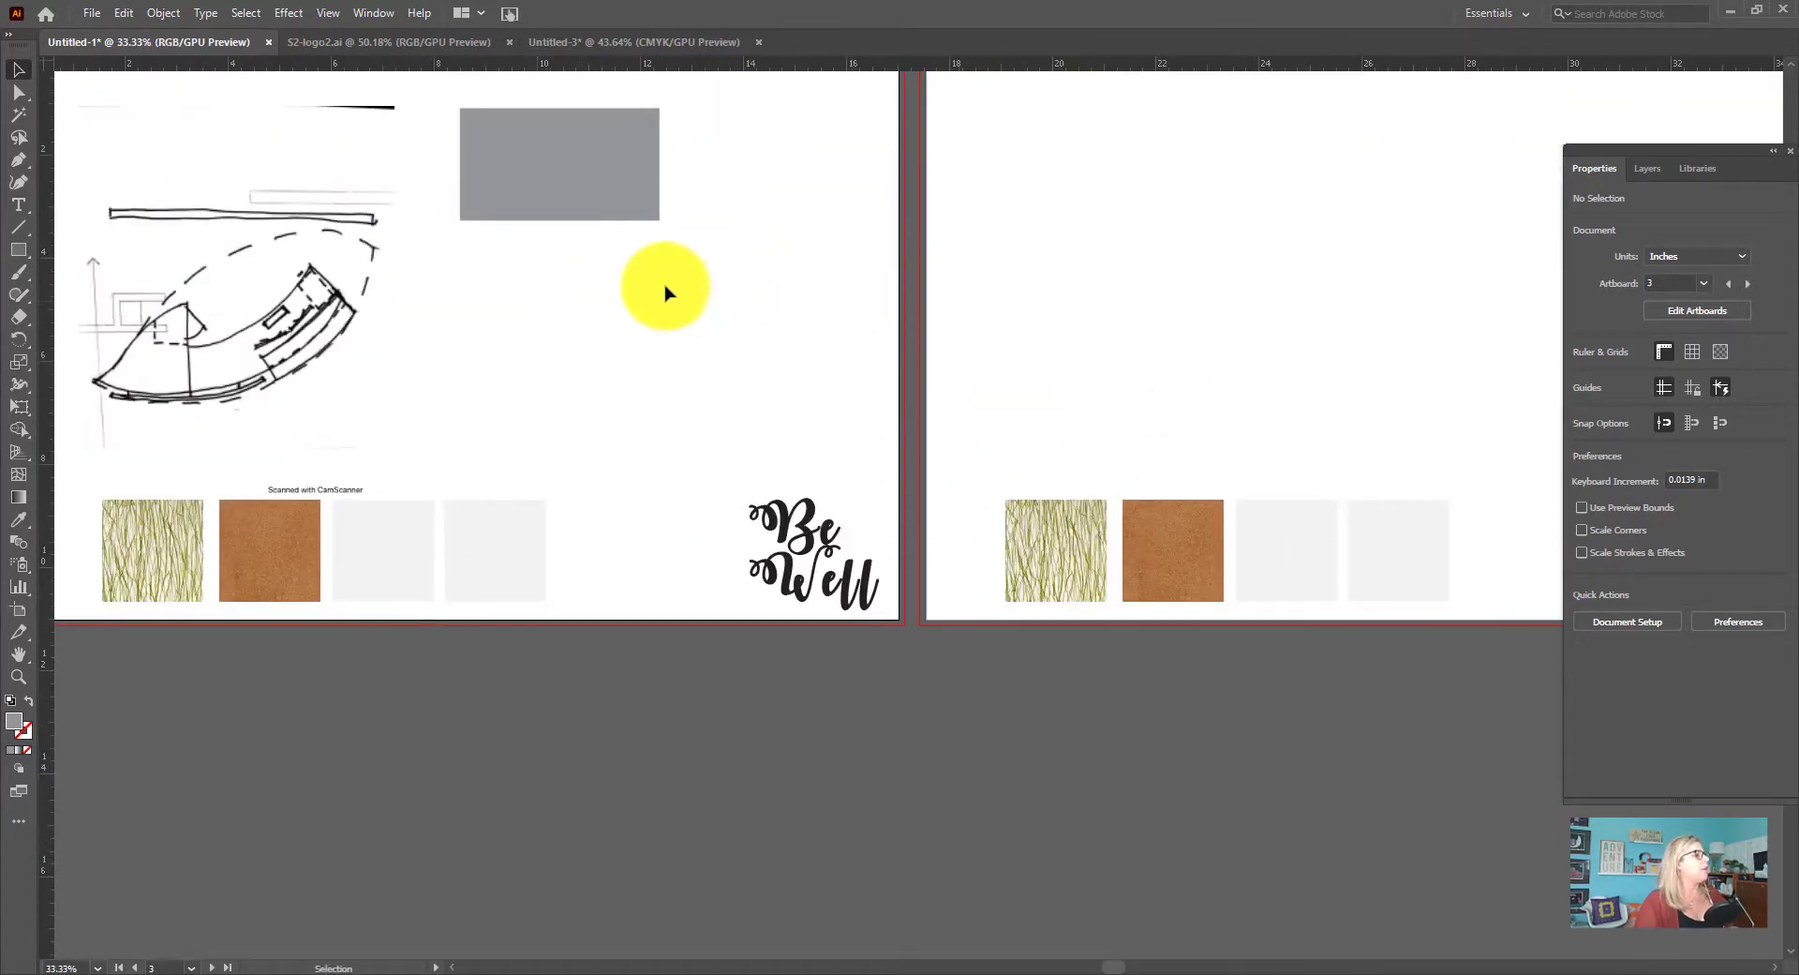
{"action": "scroll", "coordinate": [610, 234], "scroll_direction": "up", "scroll_amount": 5}
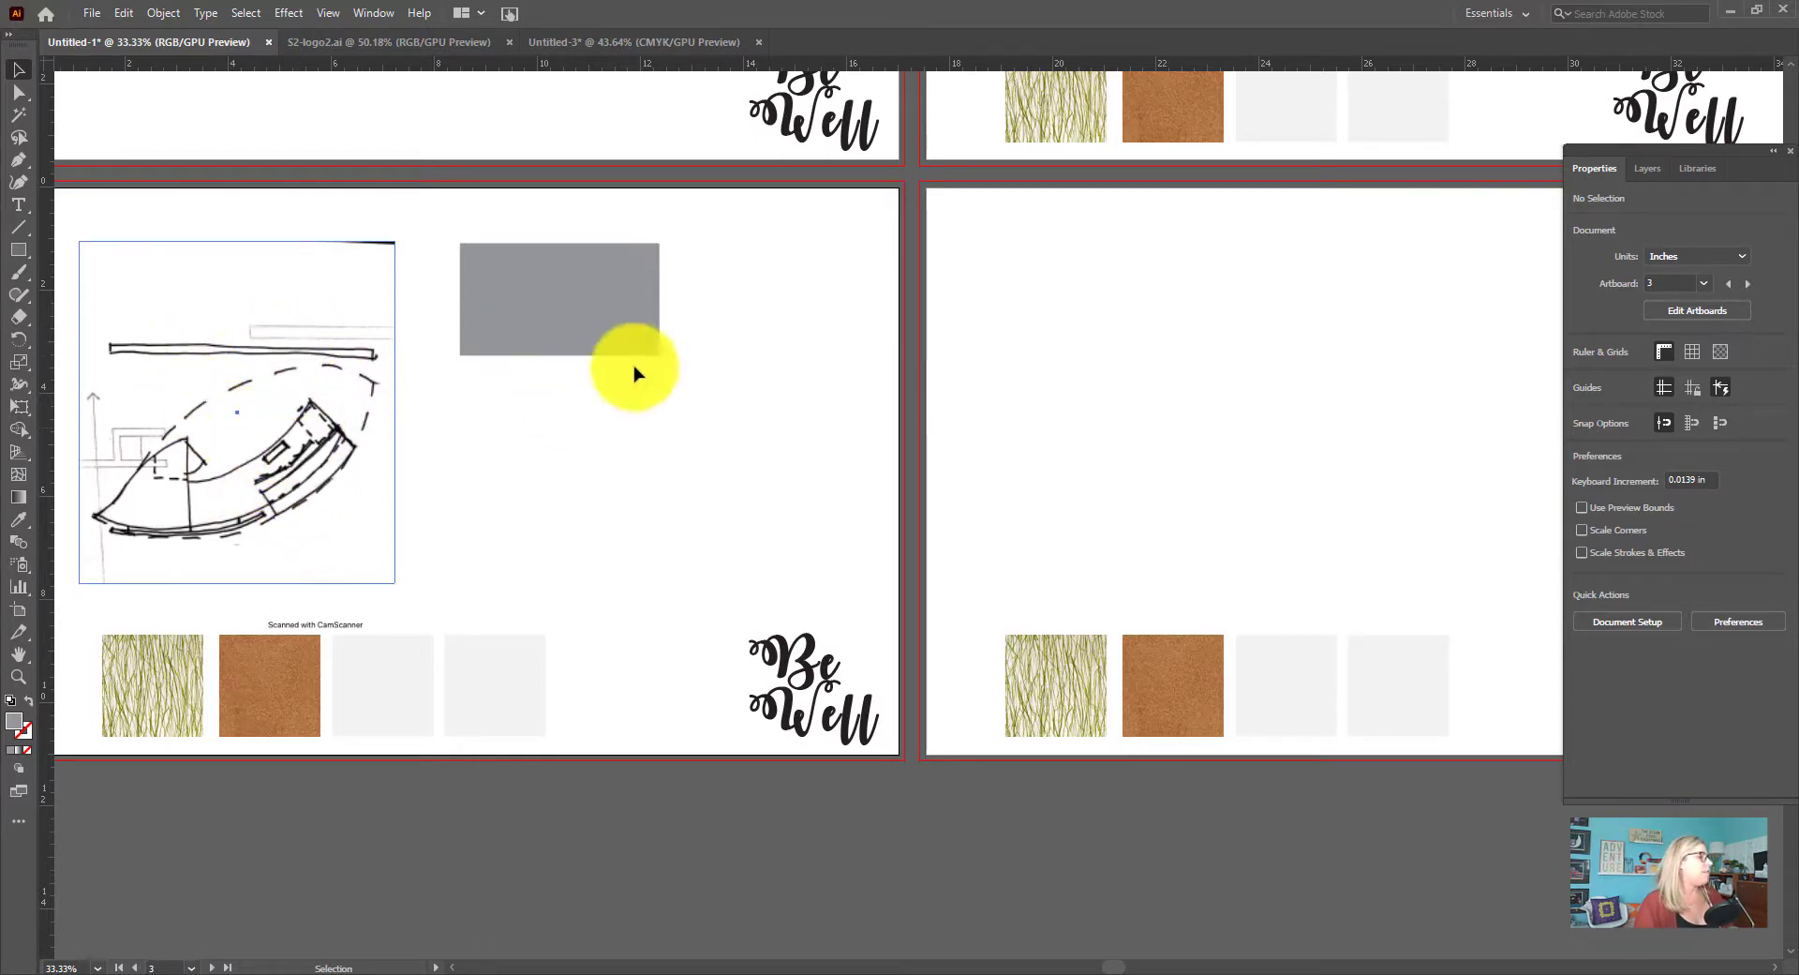
{"action": "left_click", "coordinate": [603, 317]}
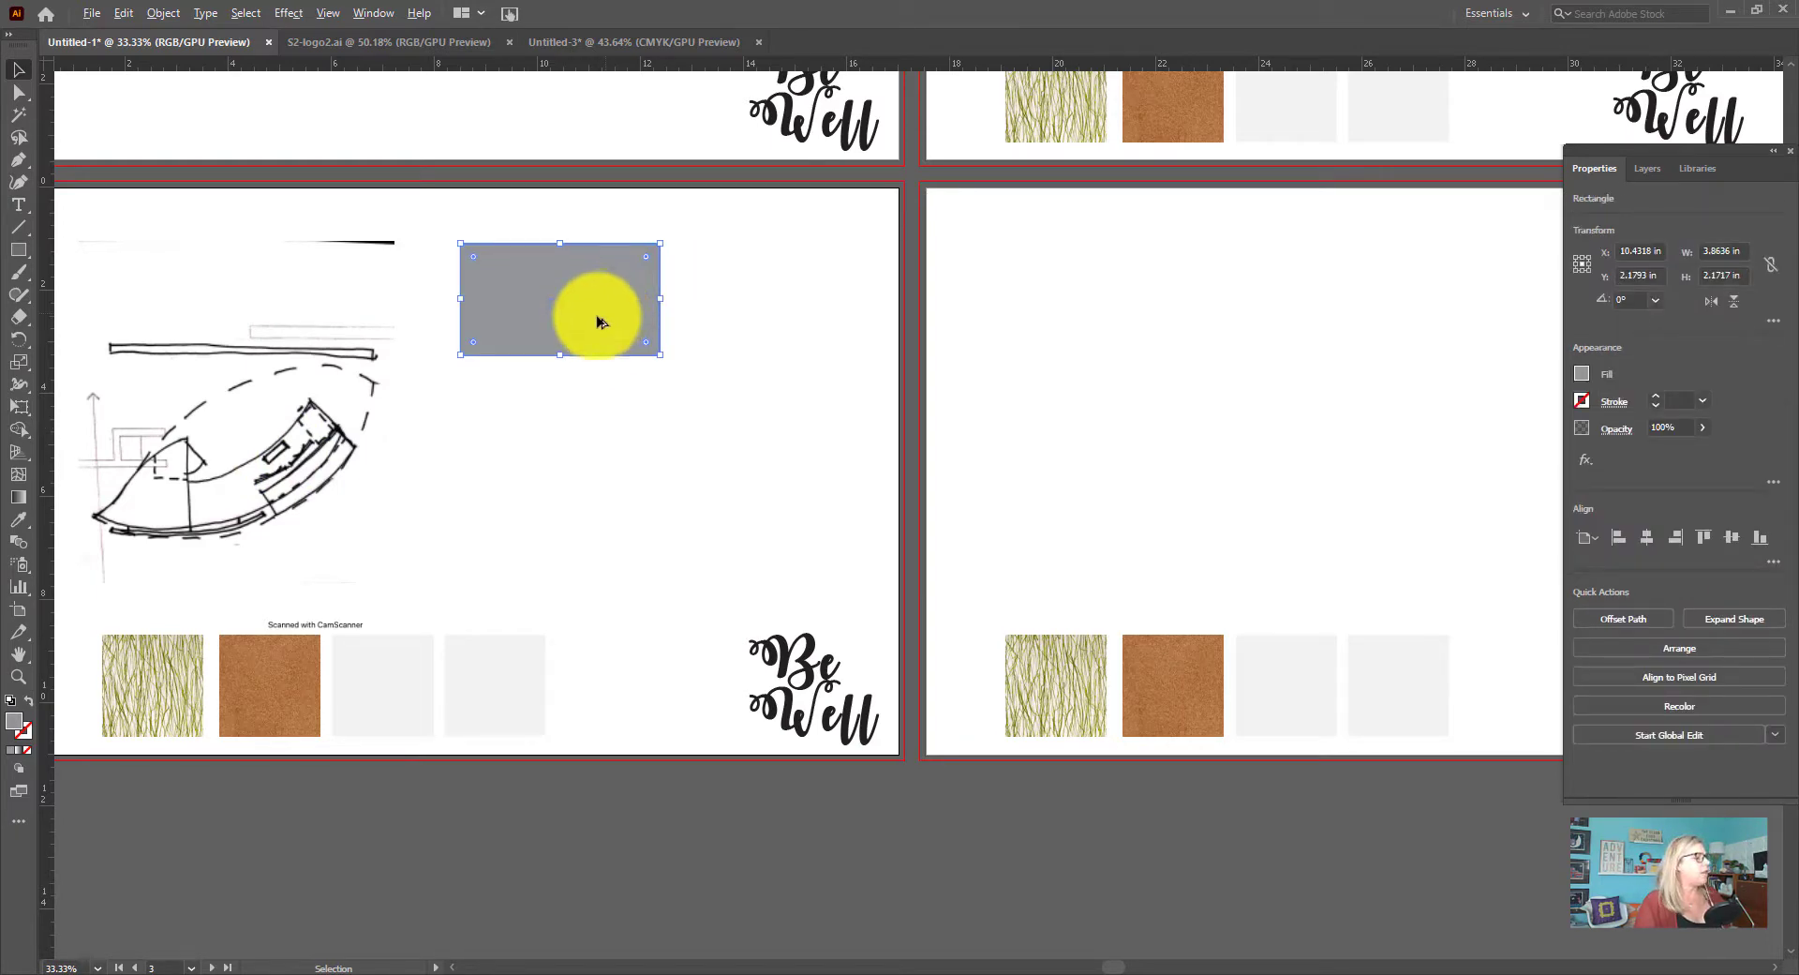
{"action": "left_click_drag", "start_coordinate": [597, 312], "coordinate": [812, 312]}
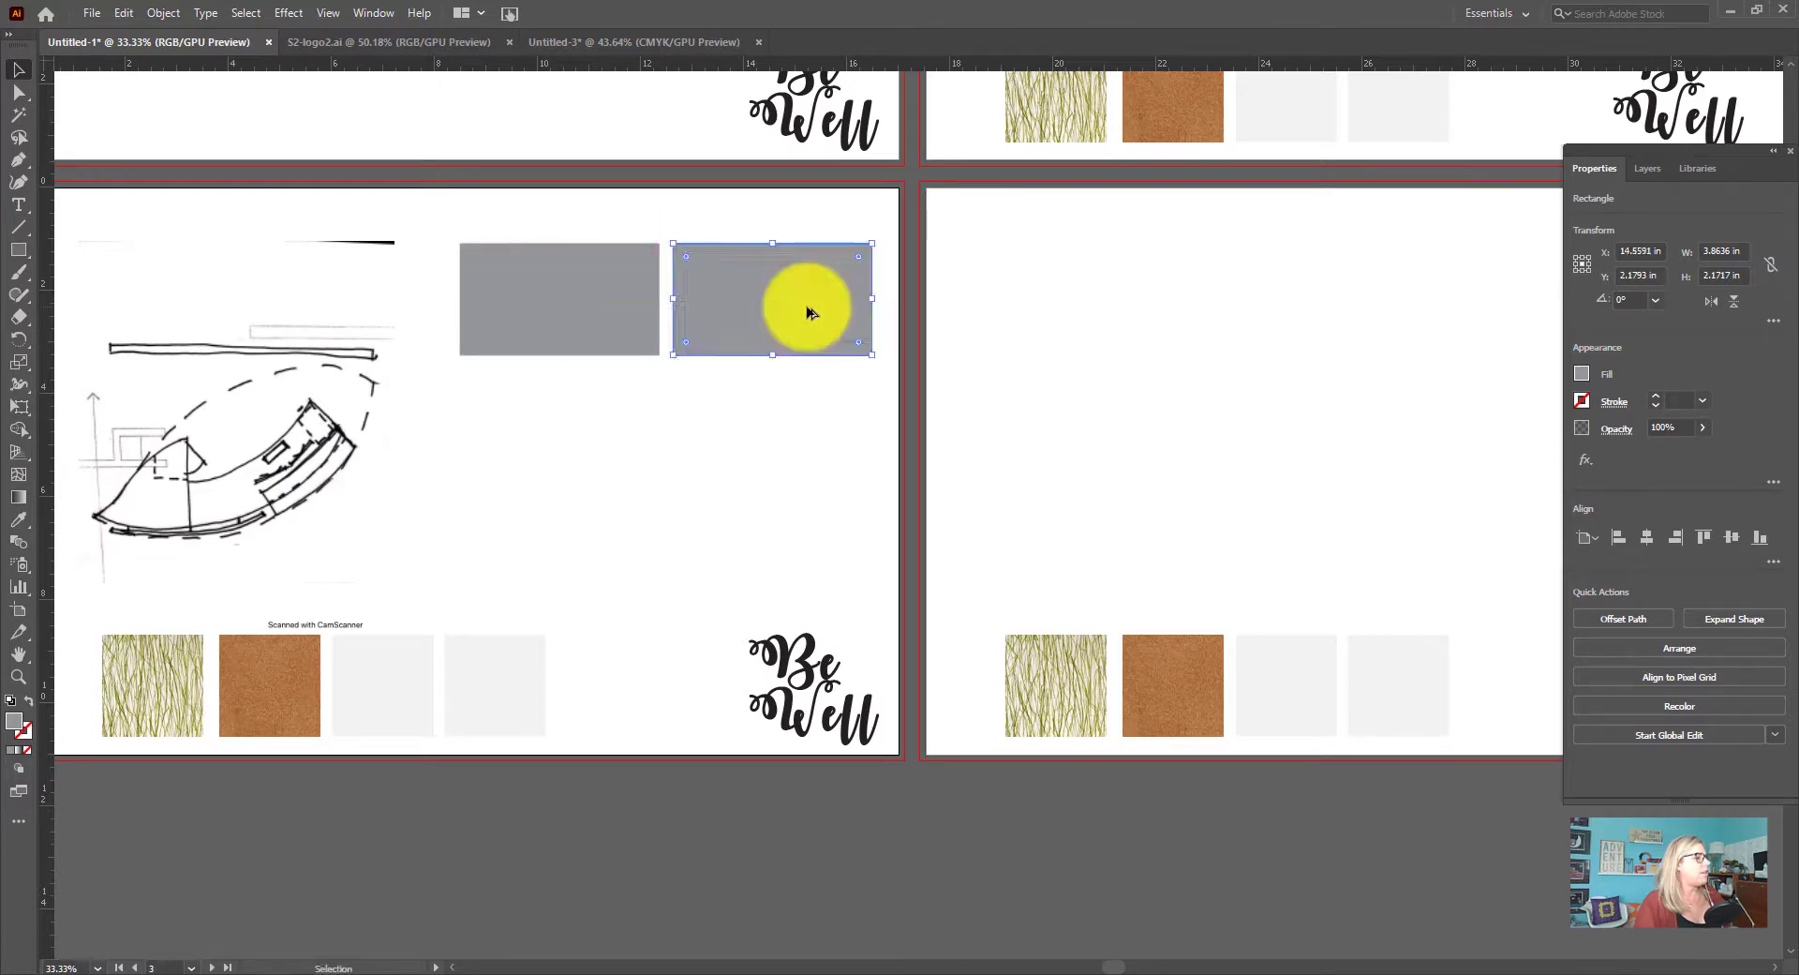
Duplicate both grey rectangles straight down to form a two-by-two grid of image placeholders
{"action": "left_click", "coordinate": [600, 310]}
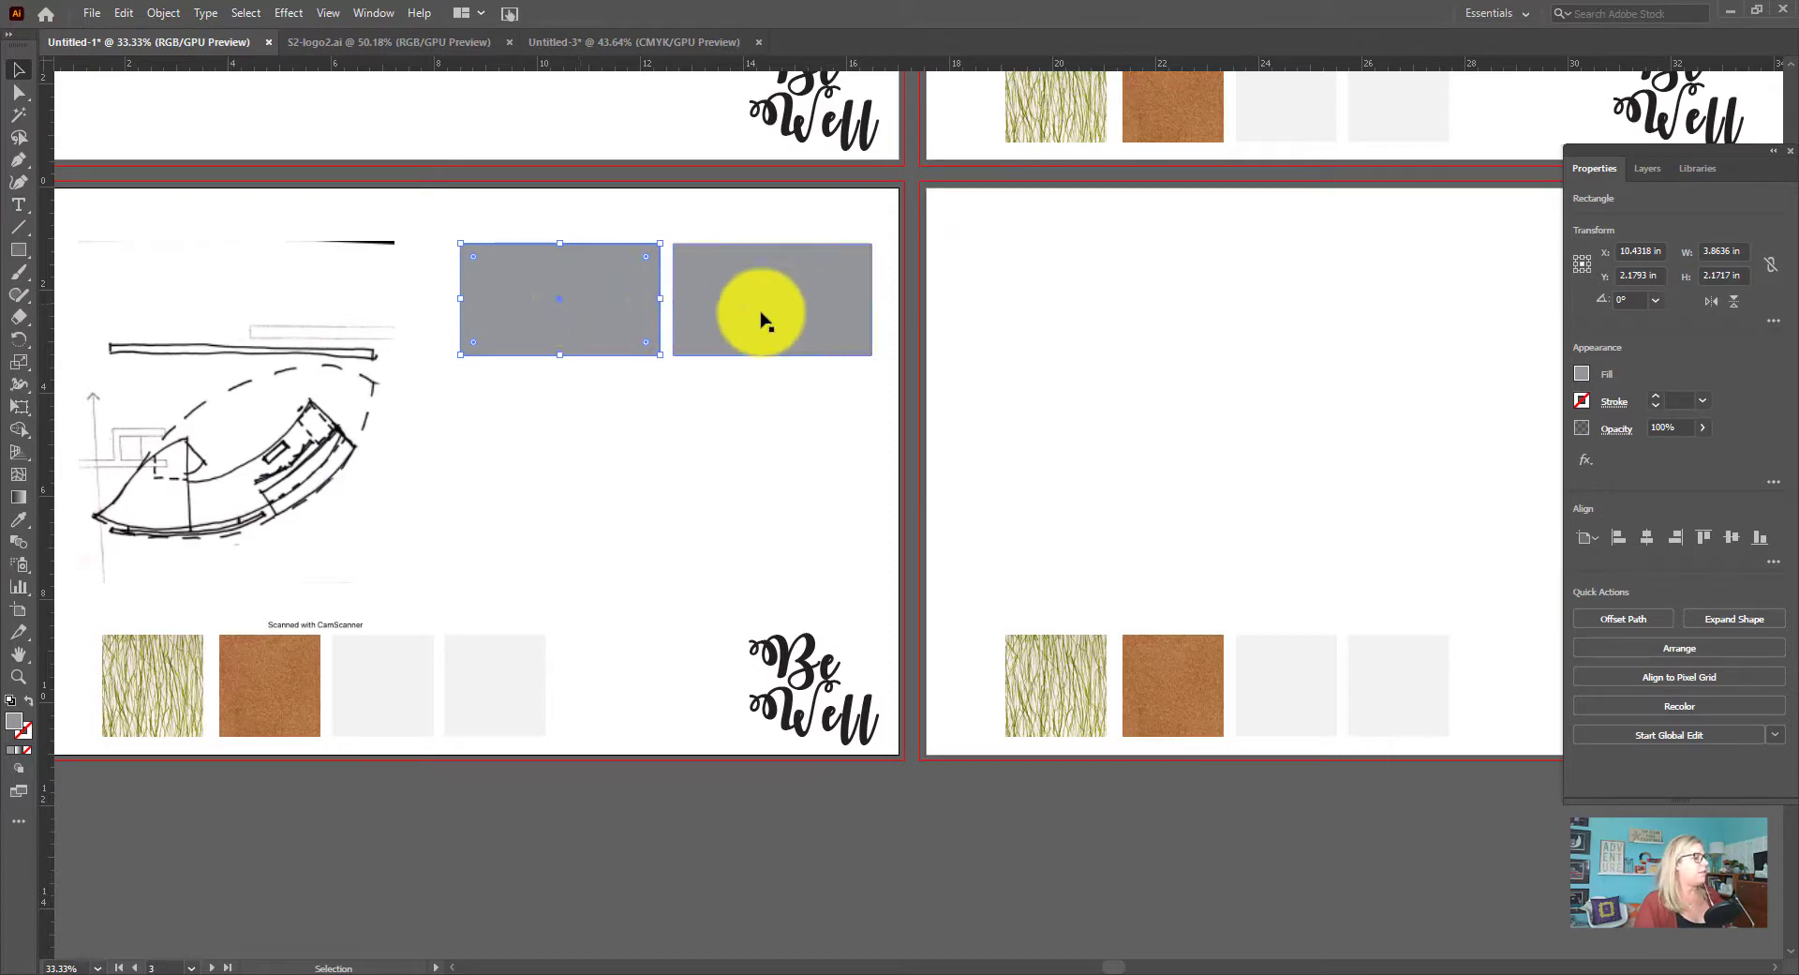
{"action": "left_click", "coordinate": [751, 320], "text": "shift"}
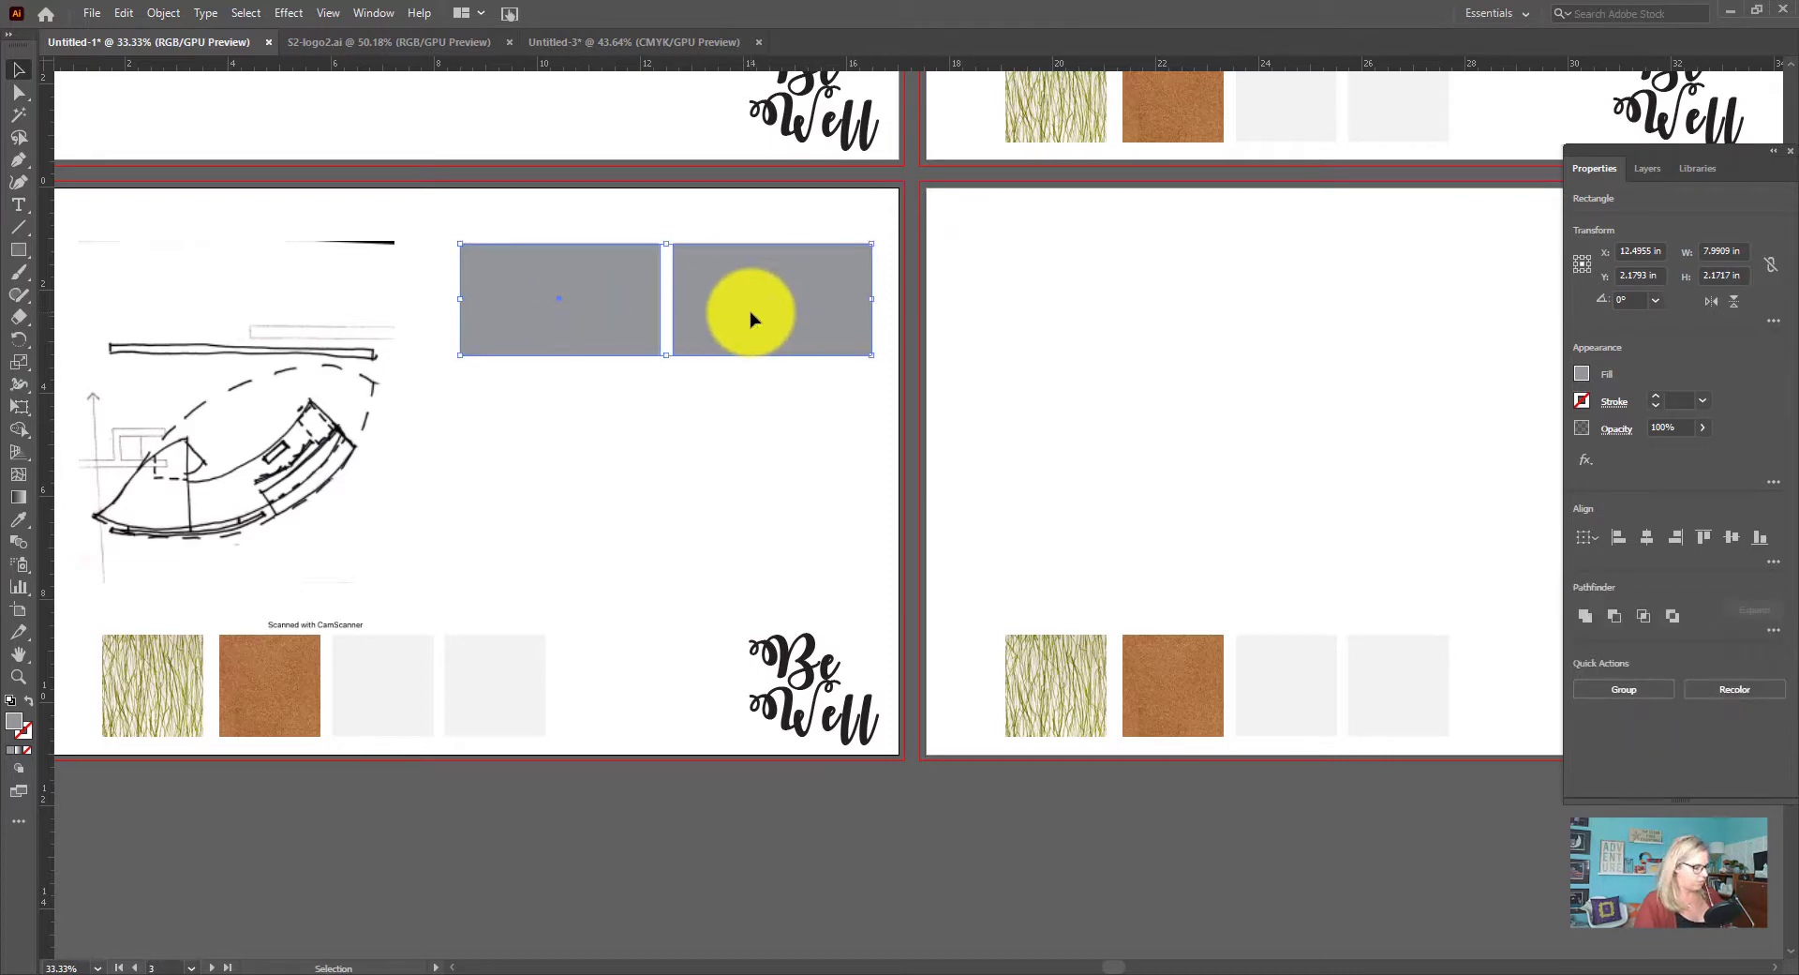
{"action": "left_click_drag", "start_coordinate": [750, 315], "coordinate": [750, 444]}
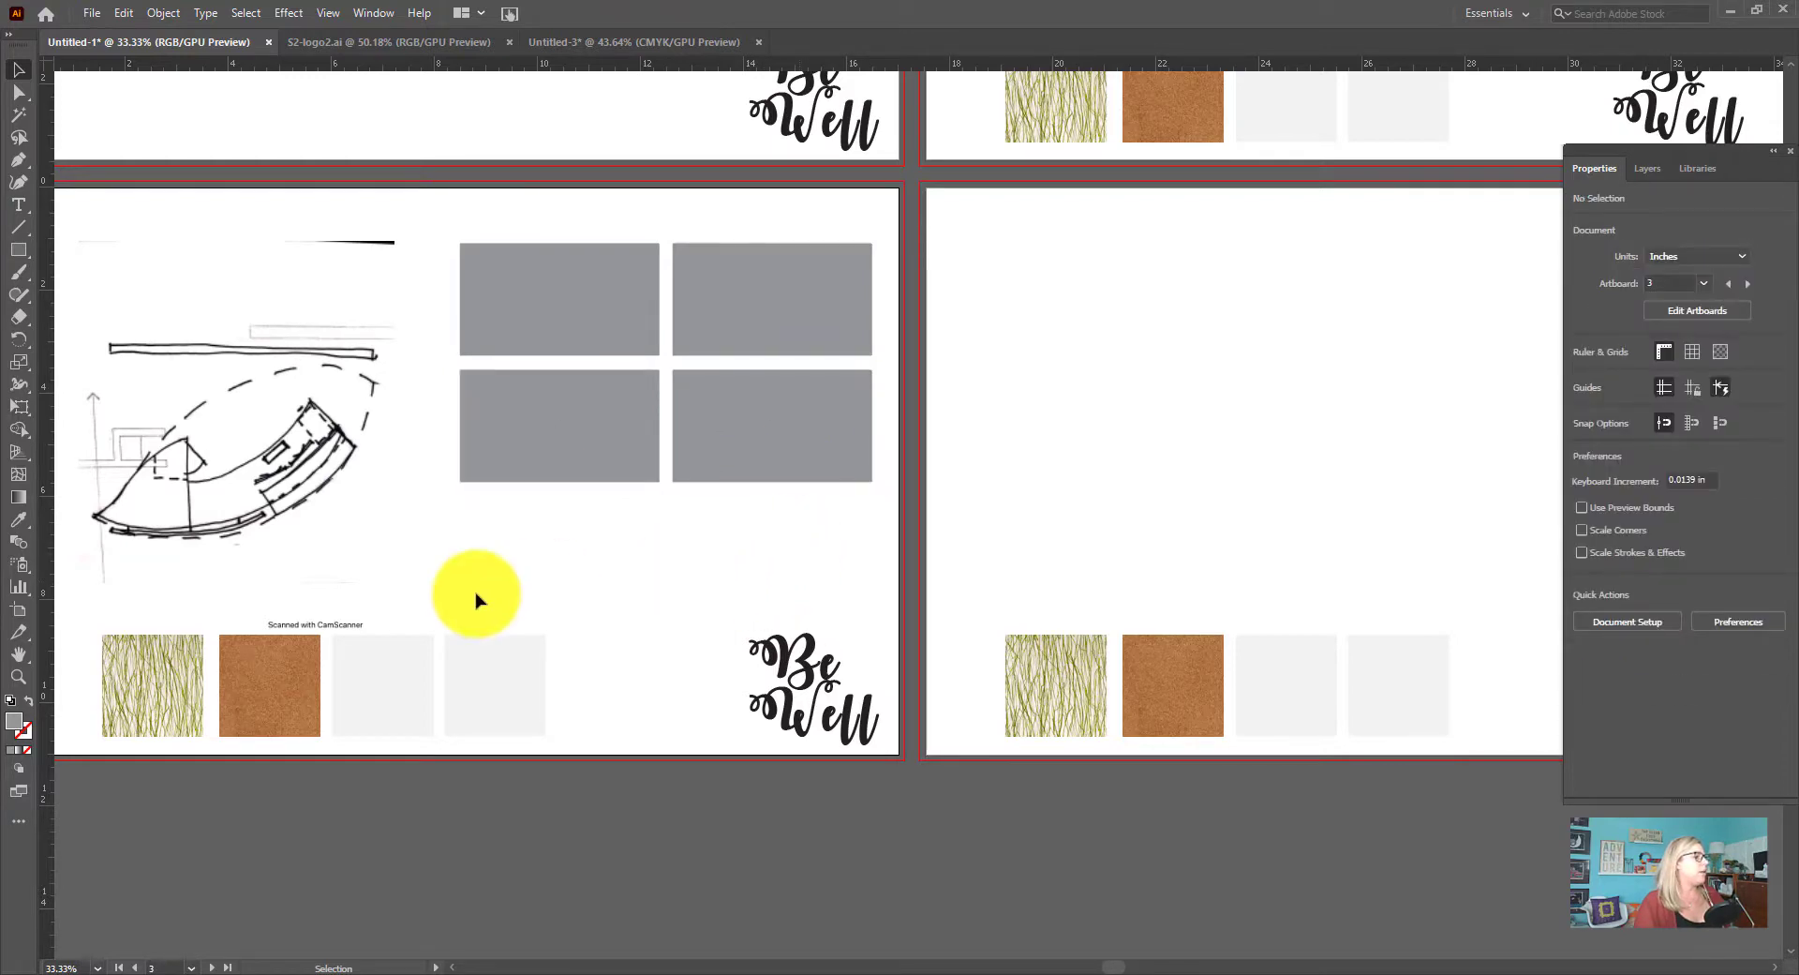
Move the desk sketch up on artboard 3 so the drawing sits level with the grid of grey rectangles
{"action": "scroll", "coordinate": [485, 583], "scroll_direction": "down", "scroll_amount": 1}
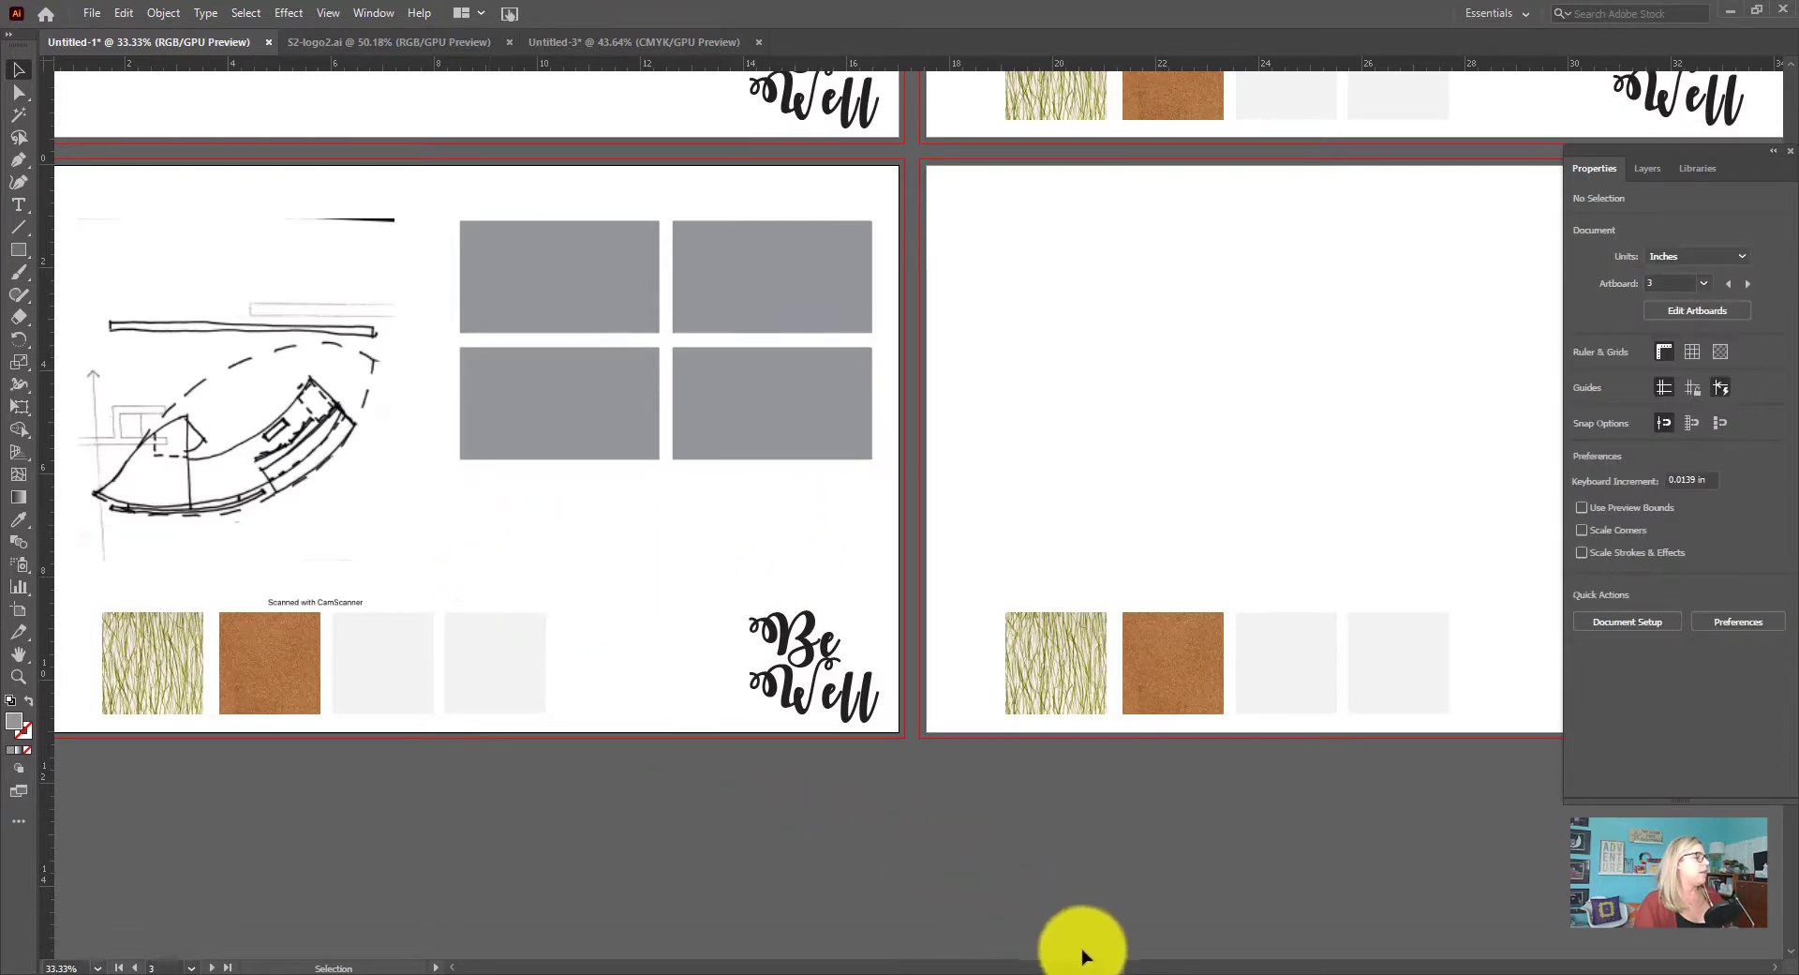
{"action": "left_click_drag", "start_coordinate": [1114, 970], "coordinate": [1052, 965]}
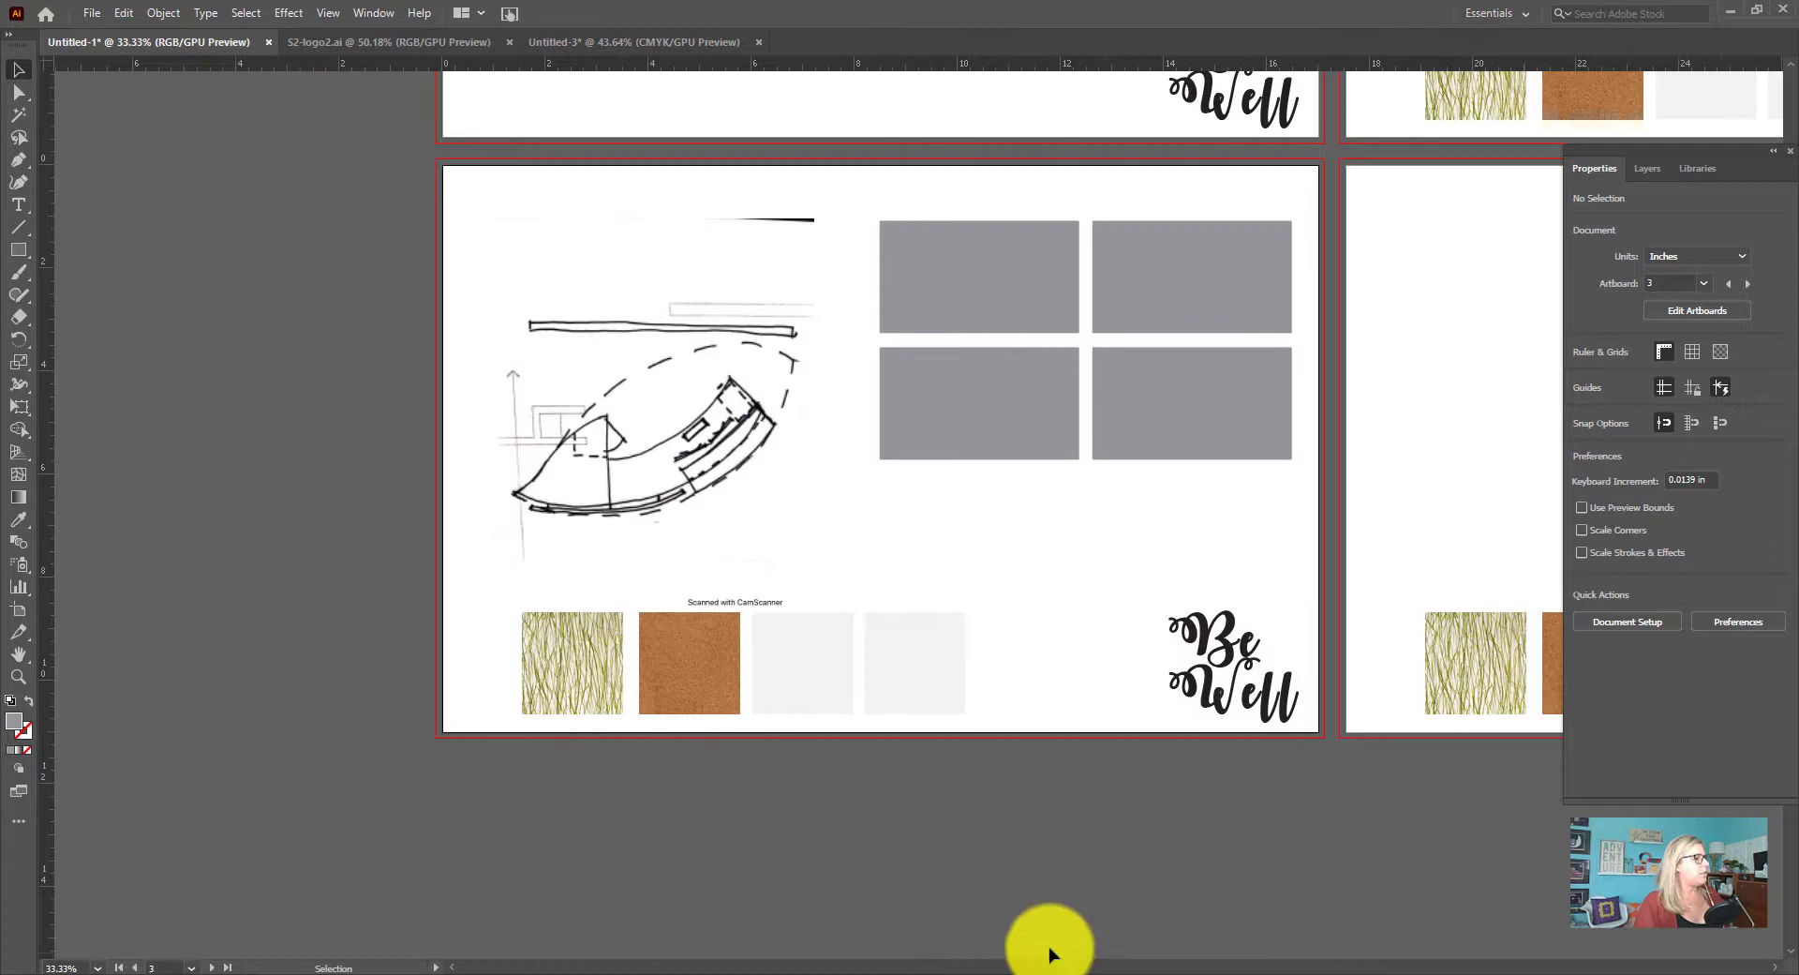
{"action": "left_click", "coordinate": [707, 475]}
{"action": "left_click_drag", "start_coordinate": [707, 475], "coordinate": [686, 364]}
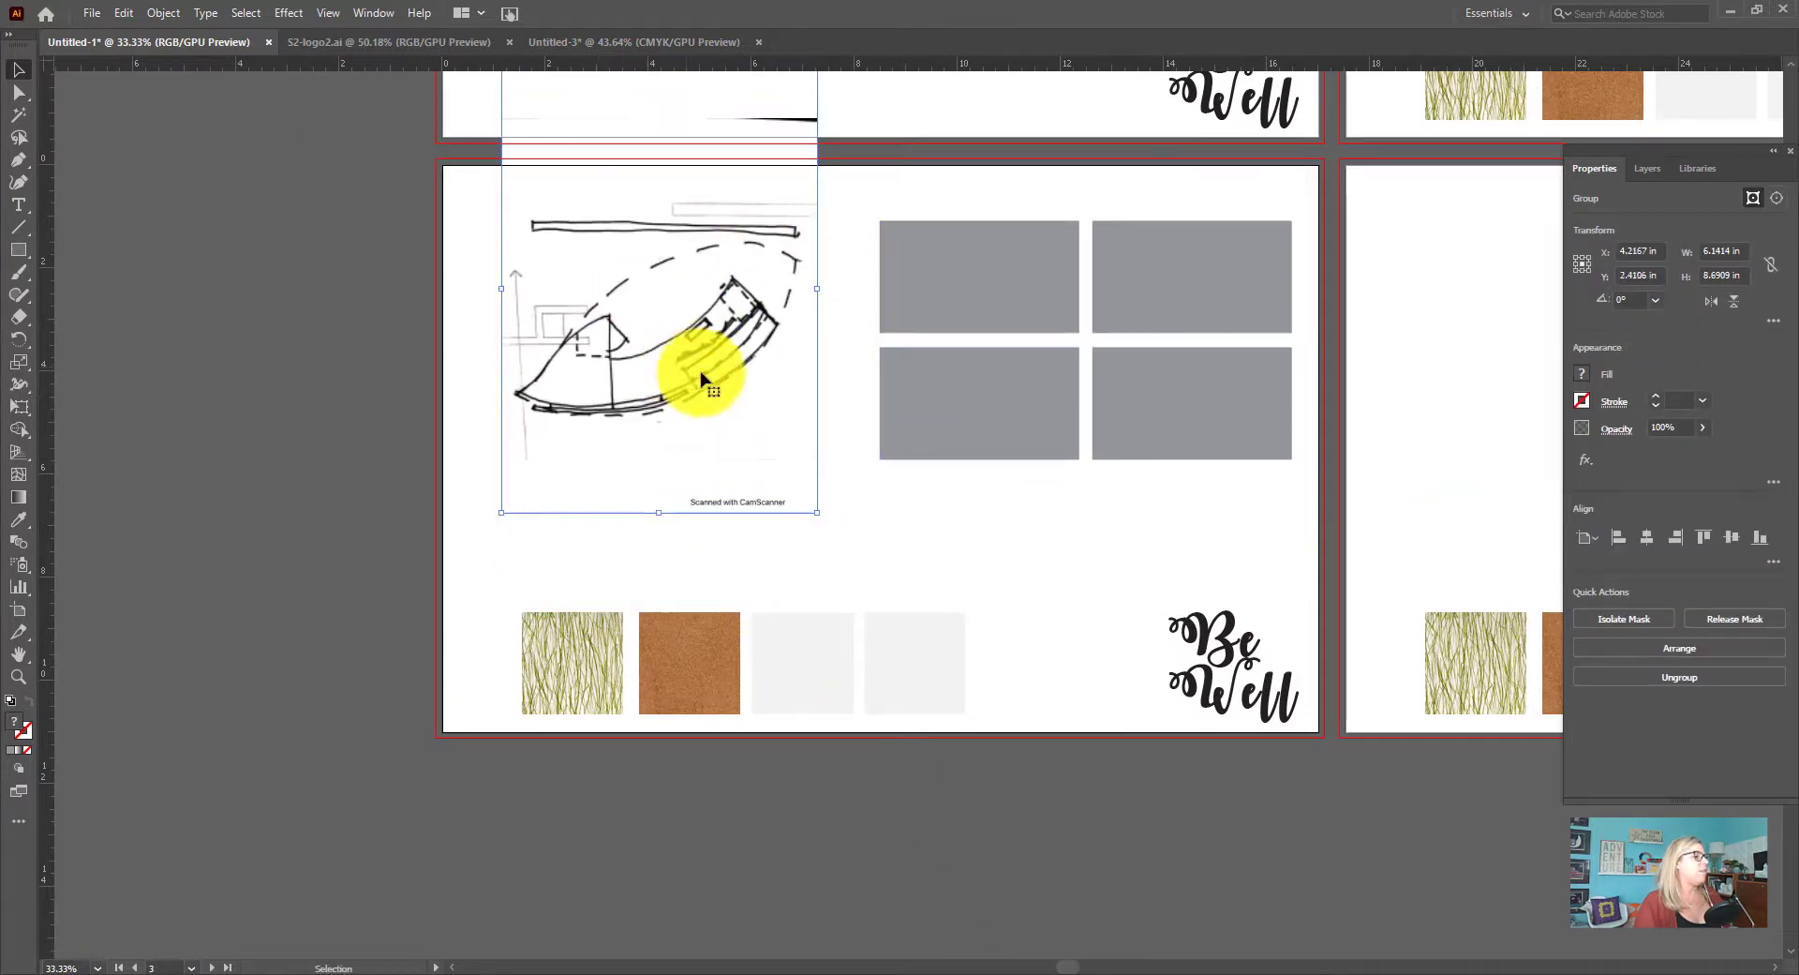
Draw a grey rectangle about 7.54 x 5.15 in over the desk sketch, leaving the scanner caption outside it
{"action": "scroll", "coordinate": [784, 447], "scroll_direction": "up", "scroll_amount": 2}
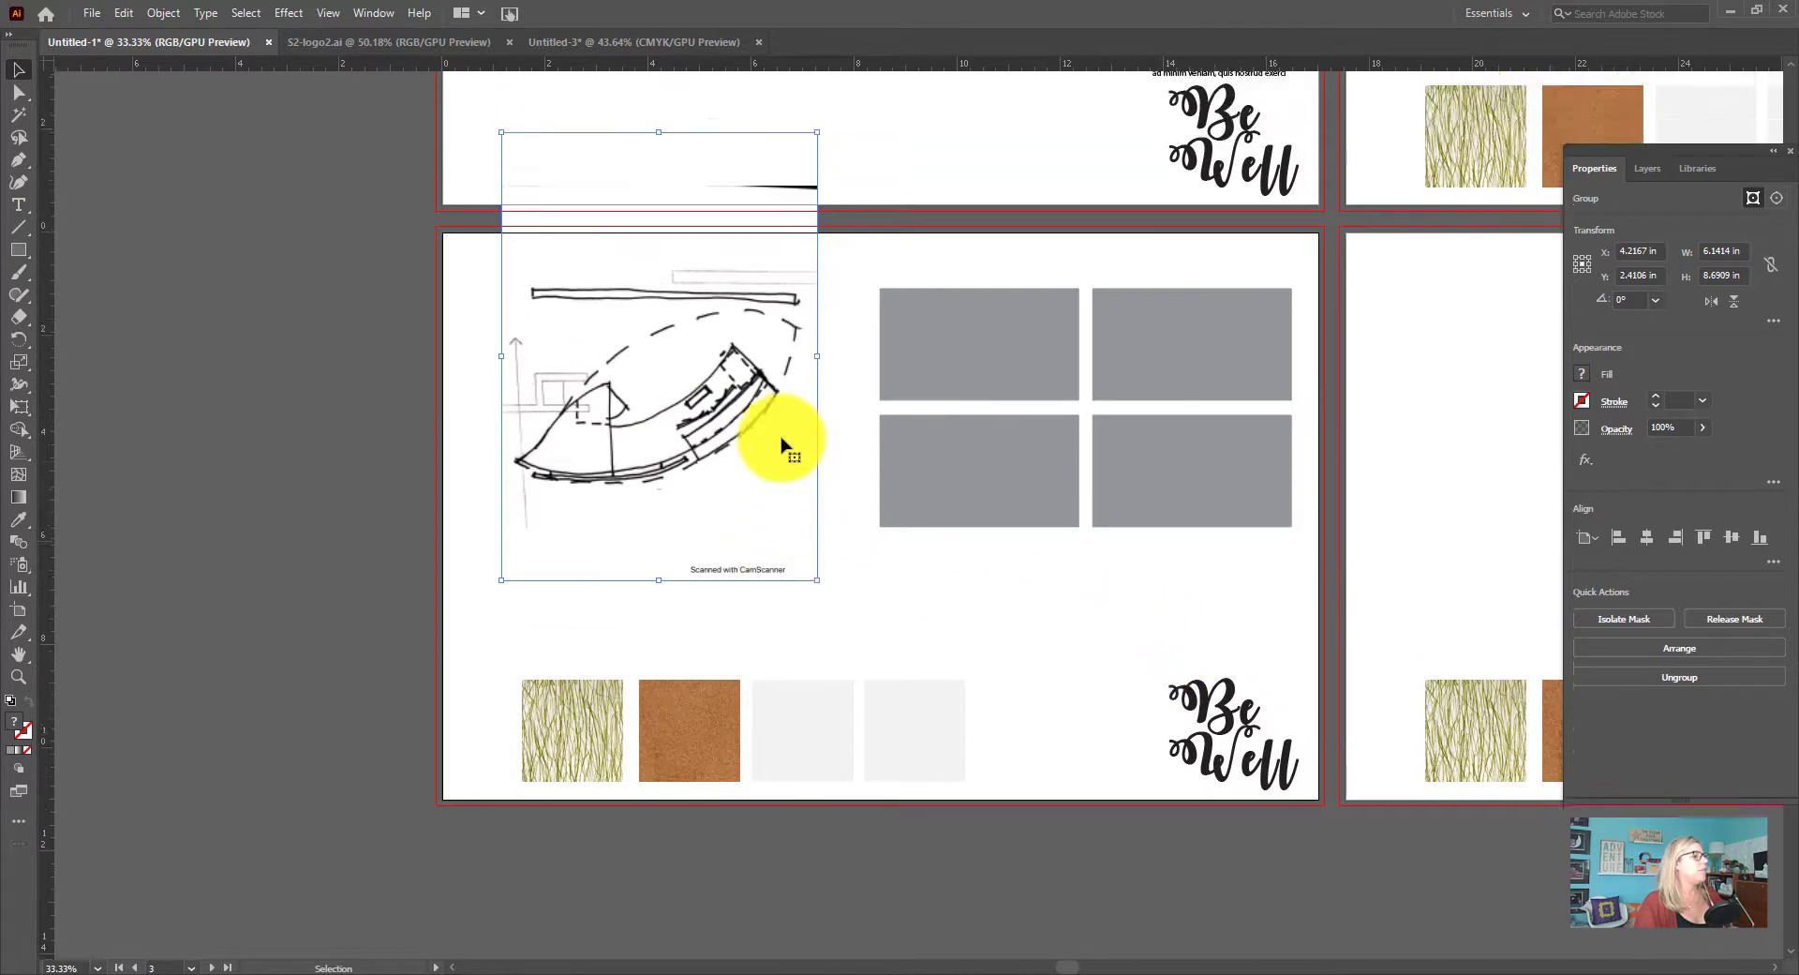
{"action": "scroll", "coordinate": [784, 447], "scroll_direction": "up", "scroll_amount": 3}
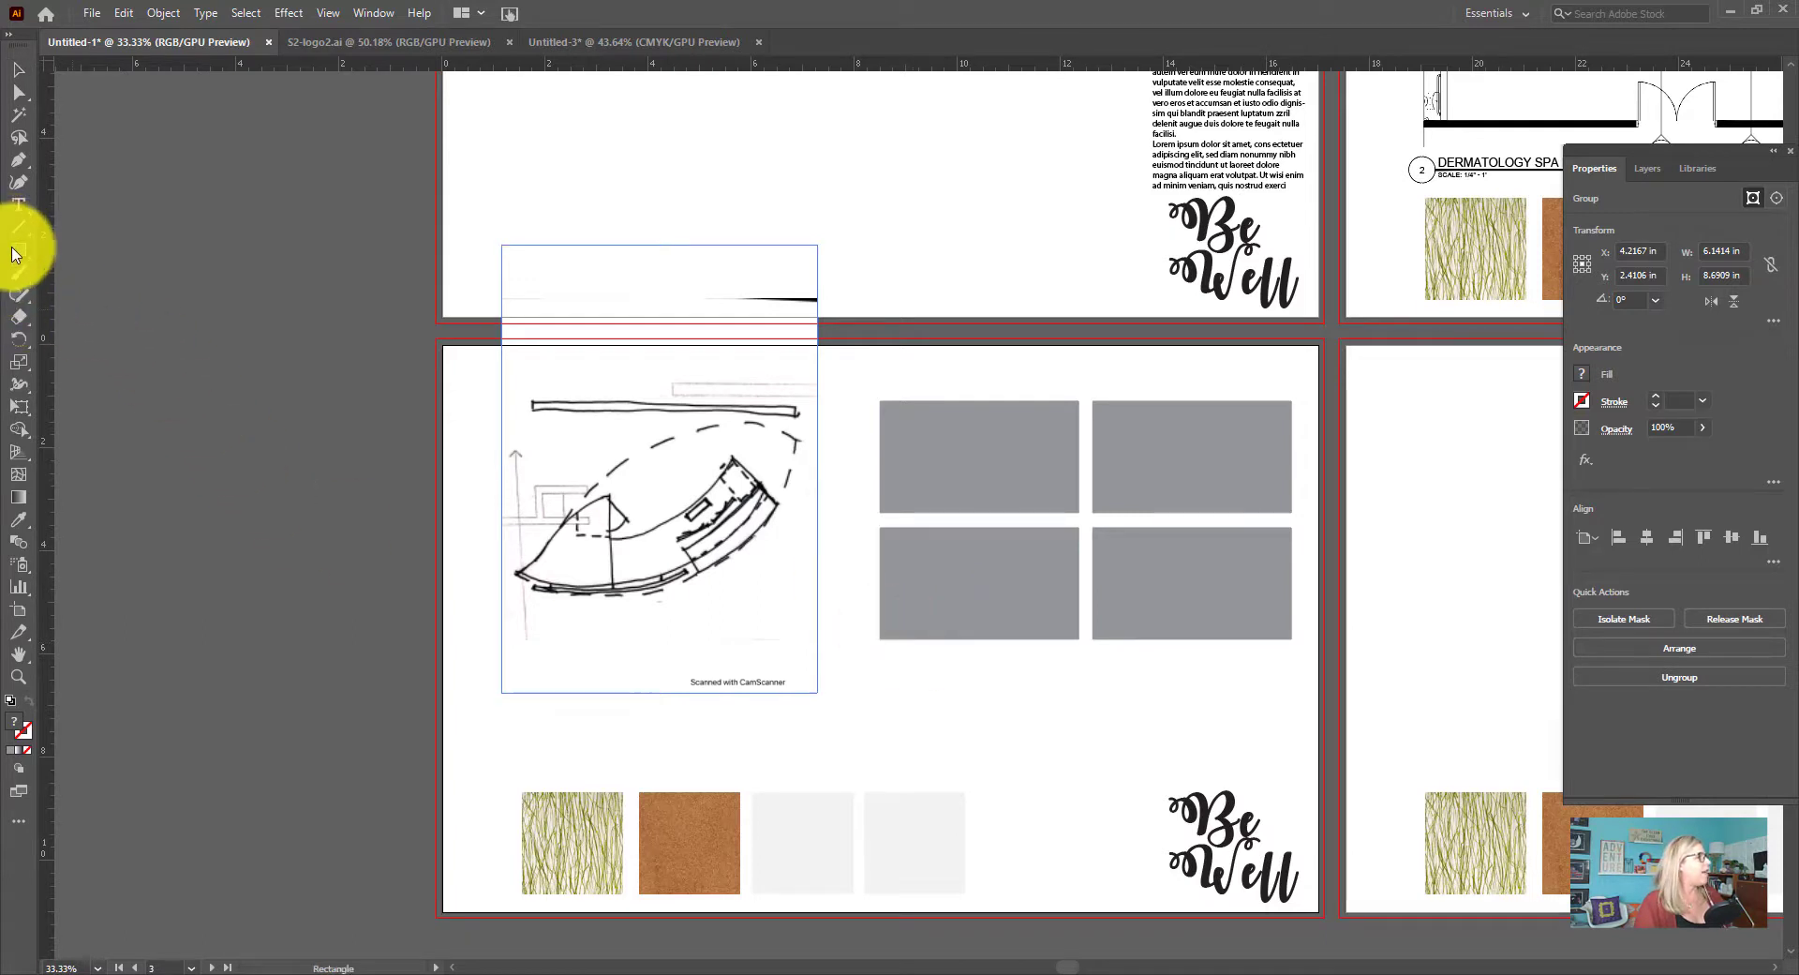
{"action": "mouse_move", "coordinate": [465, 379]}
{"action": "left_mouse_down"}
{"action": "mouse_move", "coordinate": [663, 542]}
{"action": "mouse_move", "coordinate": [855, 643]}
{"action": "left_mouse_up"}
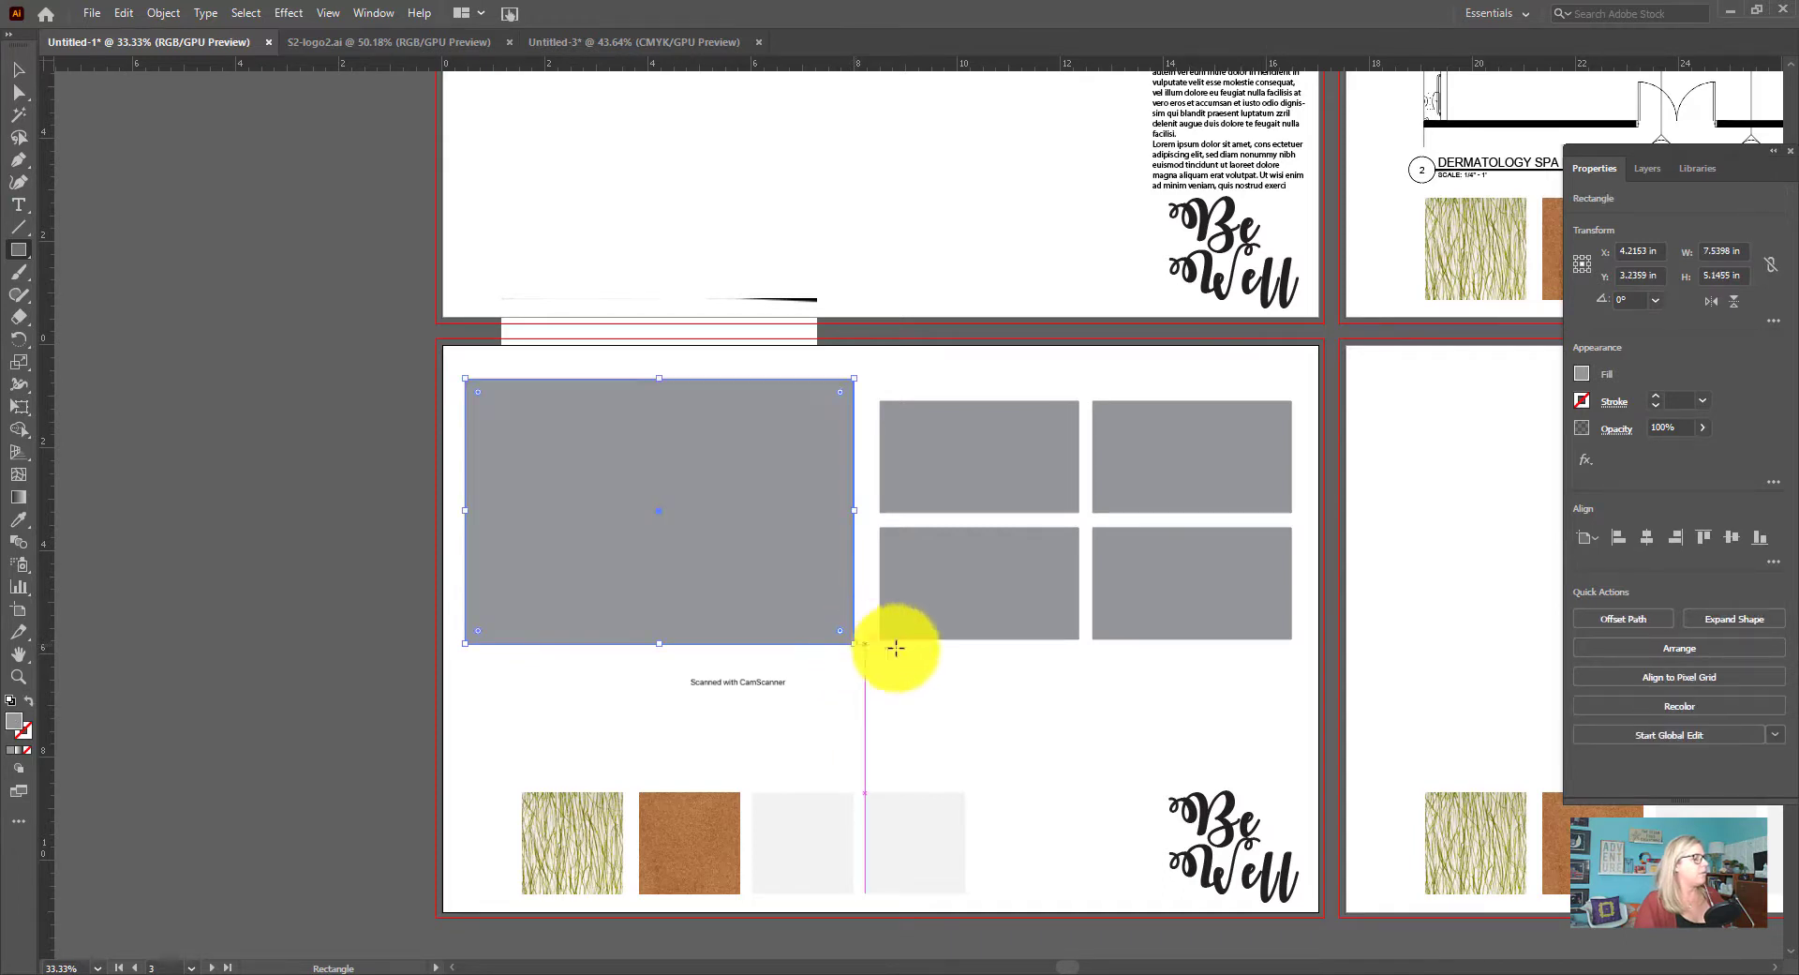
Fill the rectangle over the desk sketch with white and make it a clipping mask that crops the scanner caption off the sketch
{"action": "left_click", "coordinate": [1582, 373]}
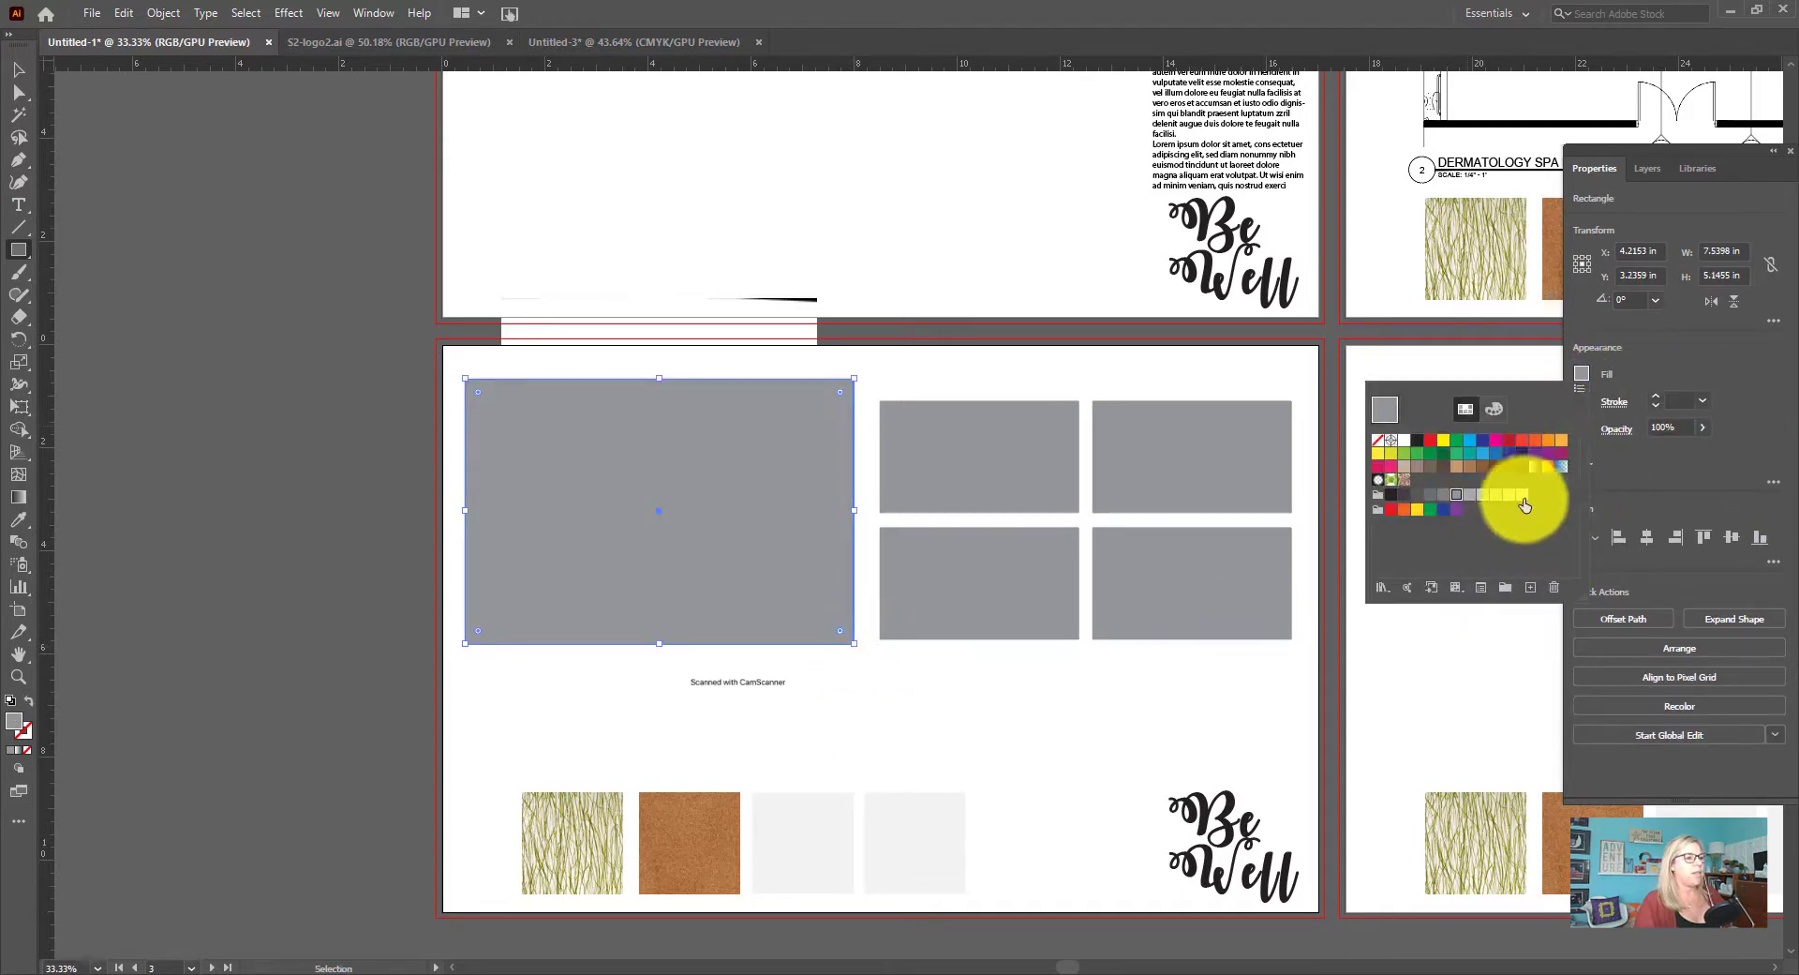
{"action": "left_click", "coordinate": [1407, 441]}
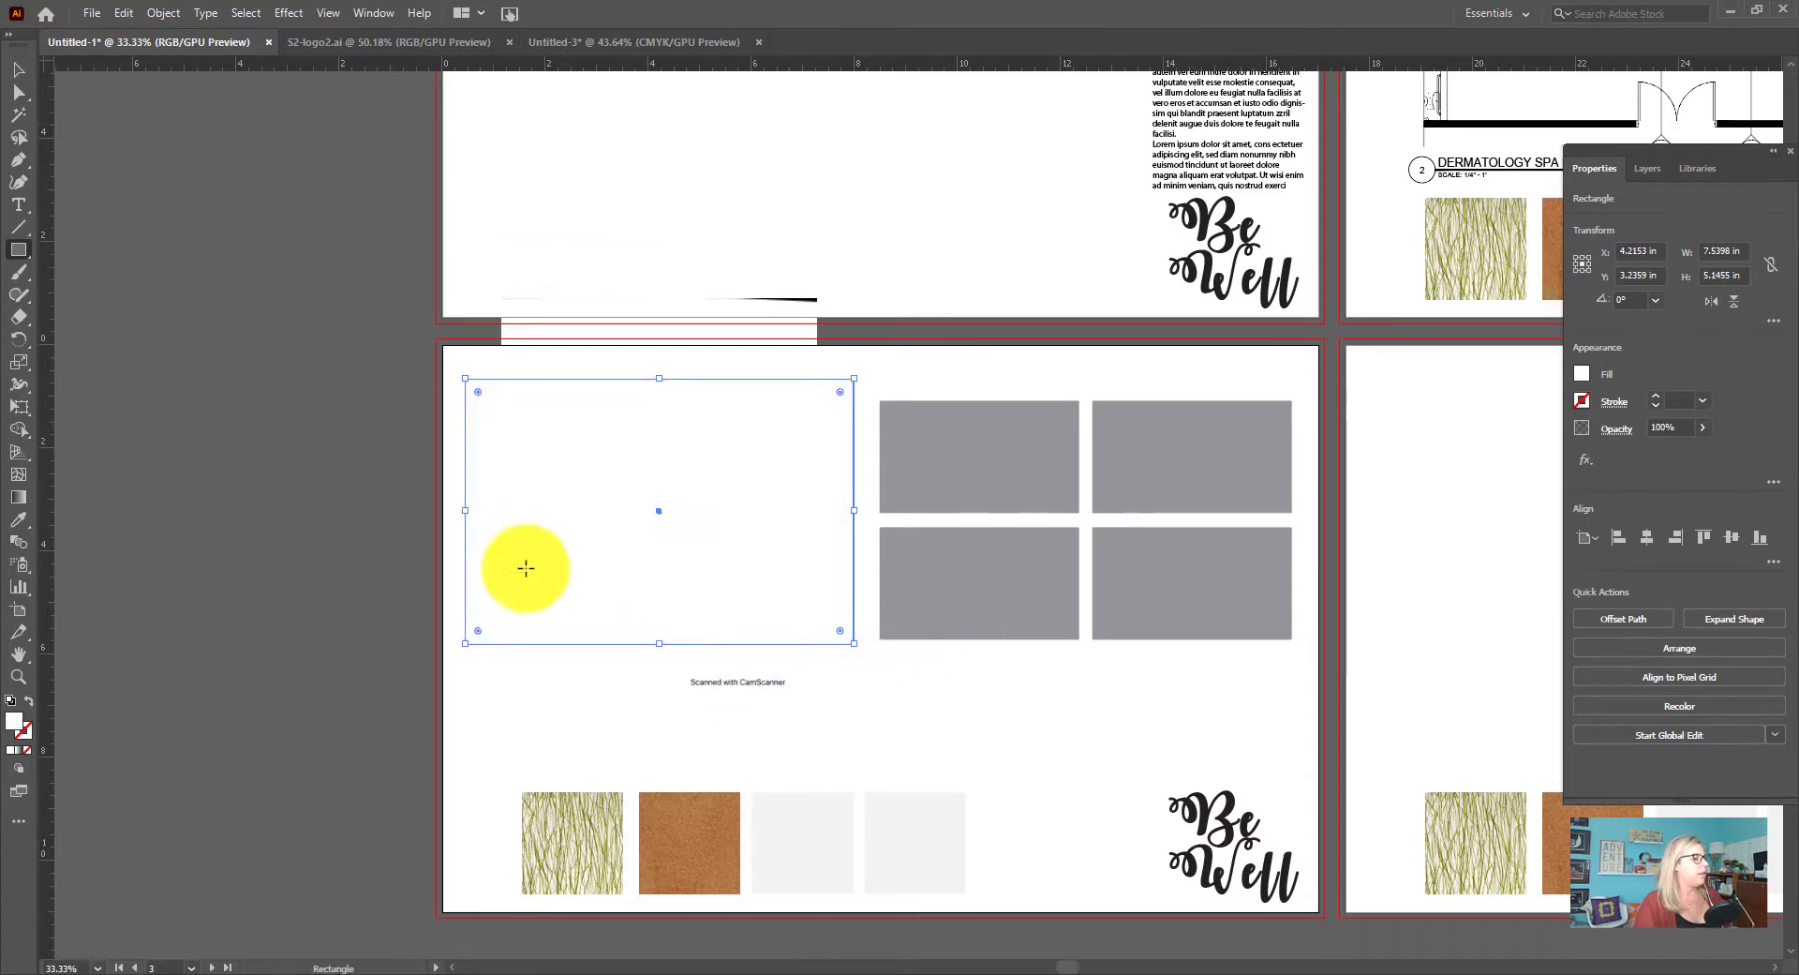
{"action": "left_click", "coordinate": [18, 69]}
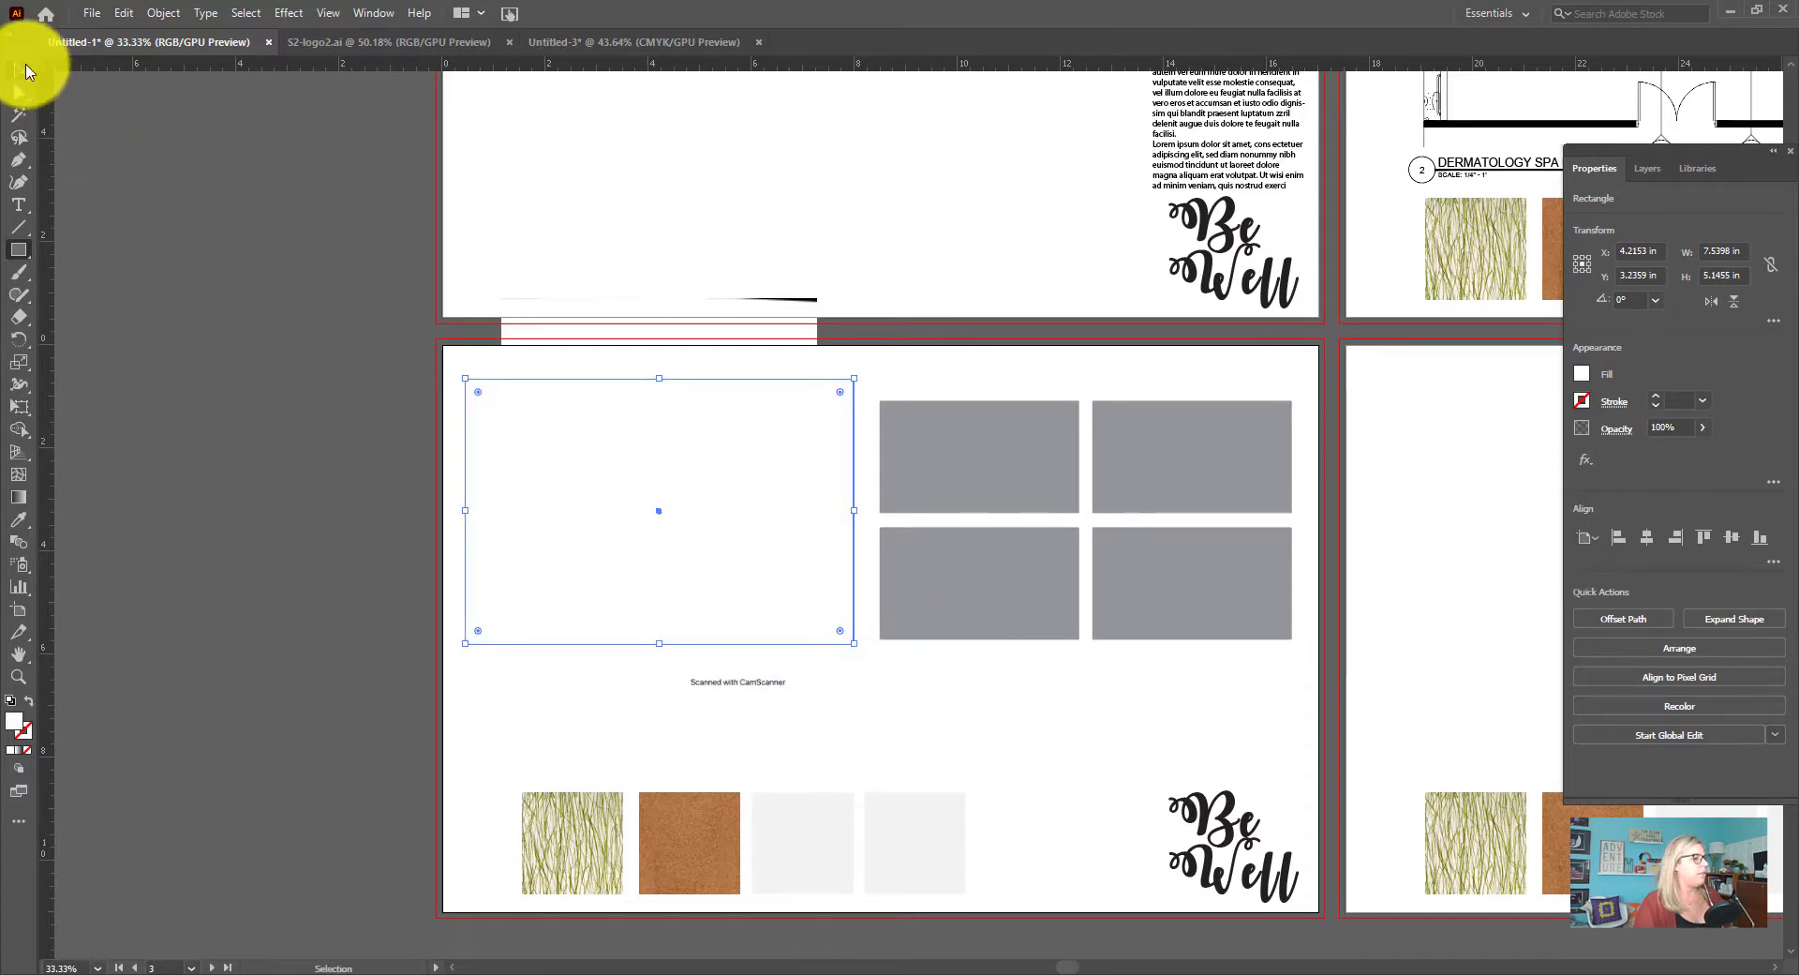
{"action": "left_click", "coordinate": [717, 684]}
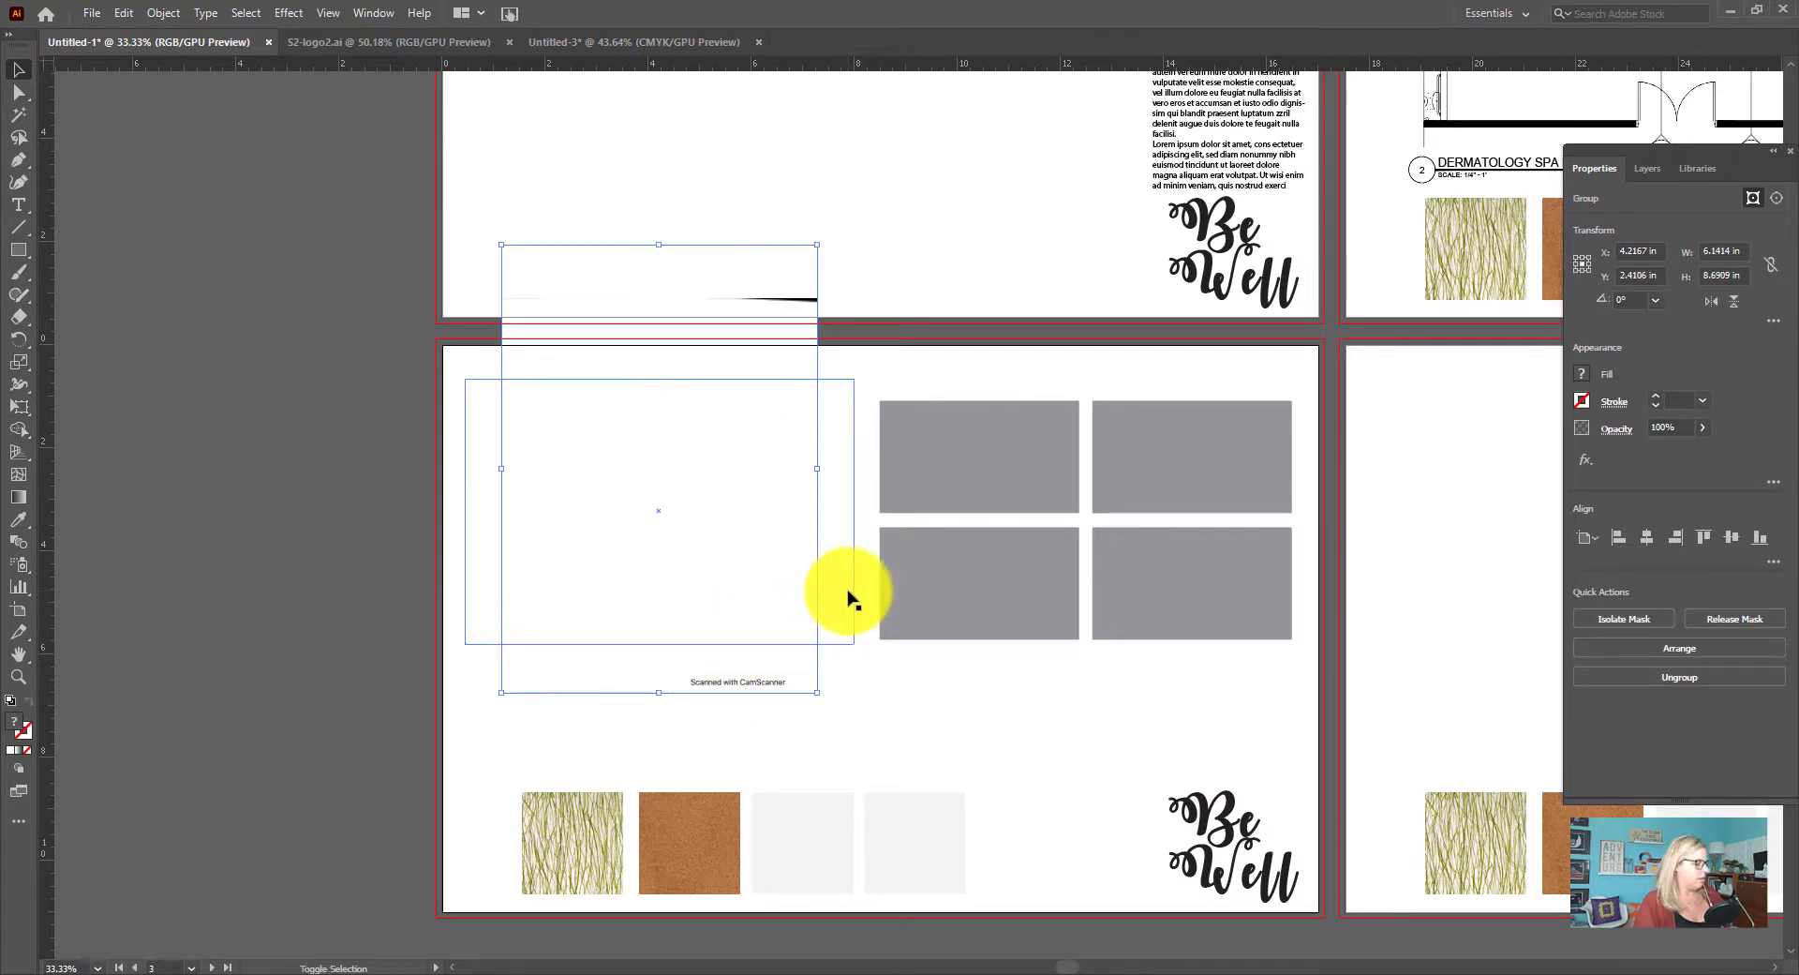
{"action": "left_click", "coordinate": [1666, 679]}
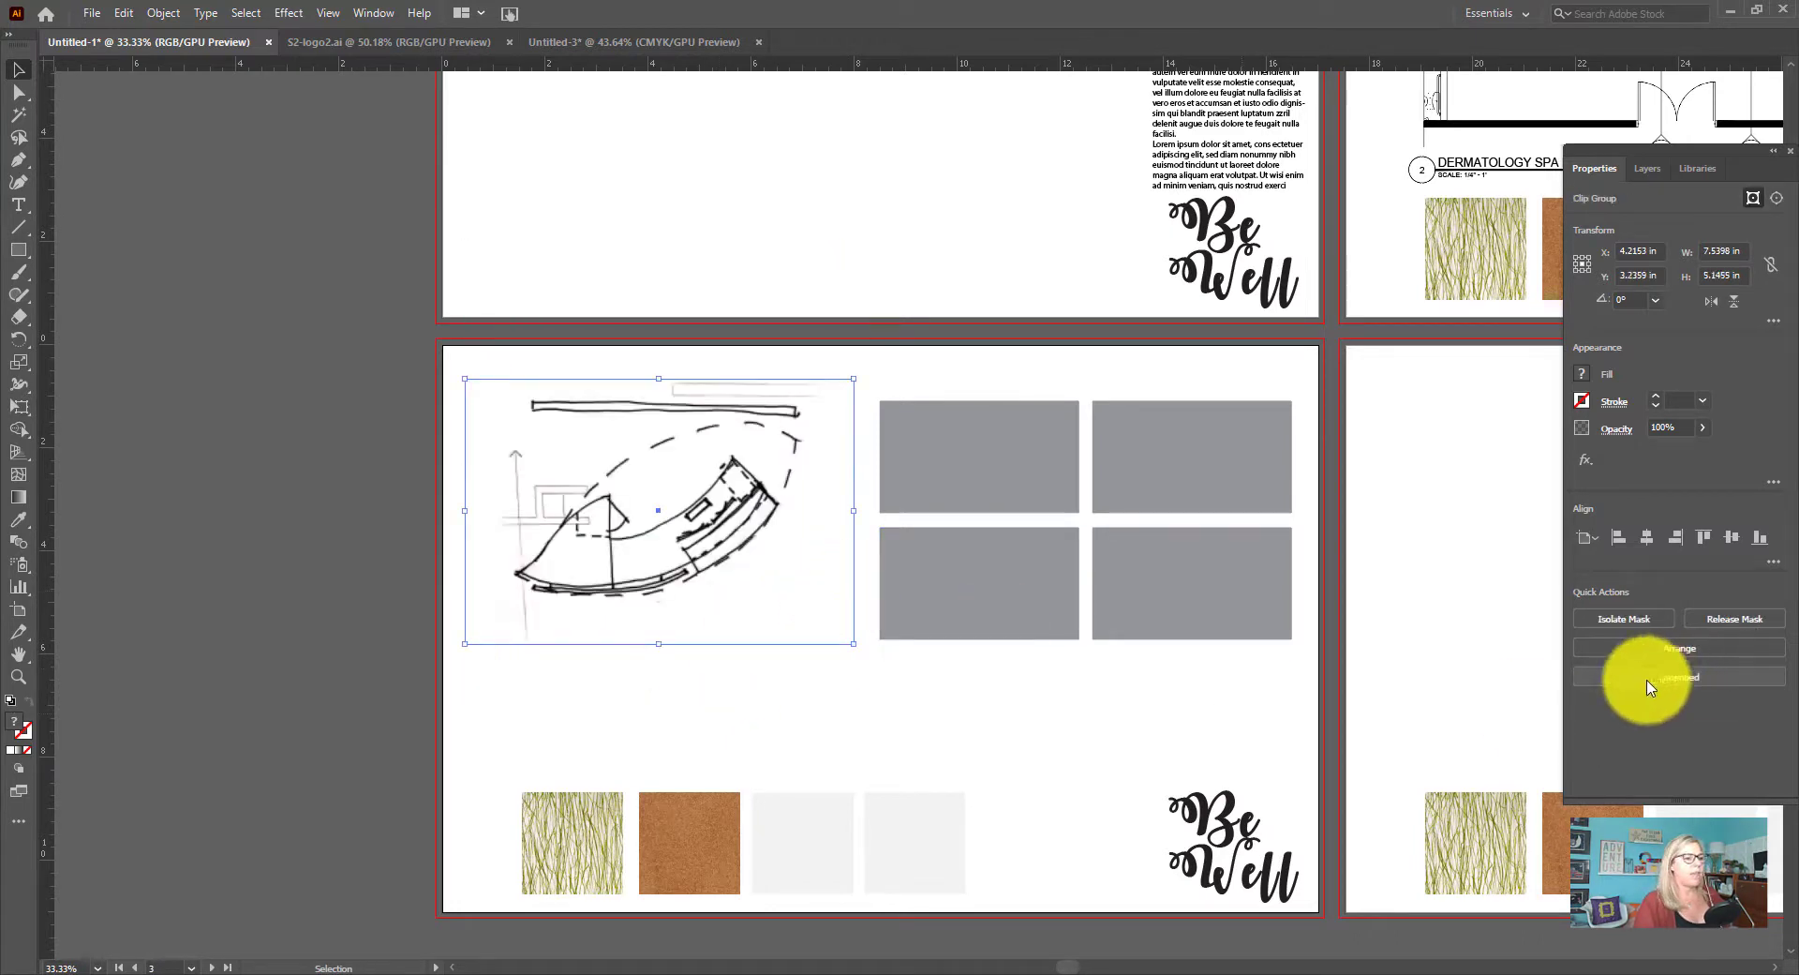
{"action": "left_click", "coordinate": [932, 656]}
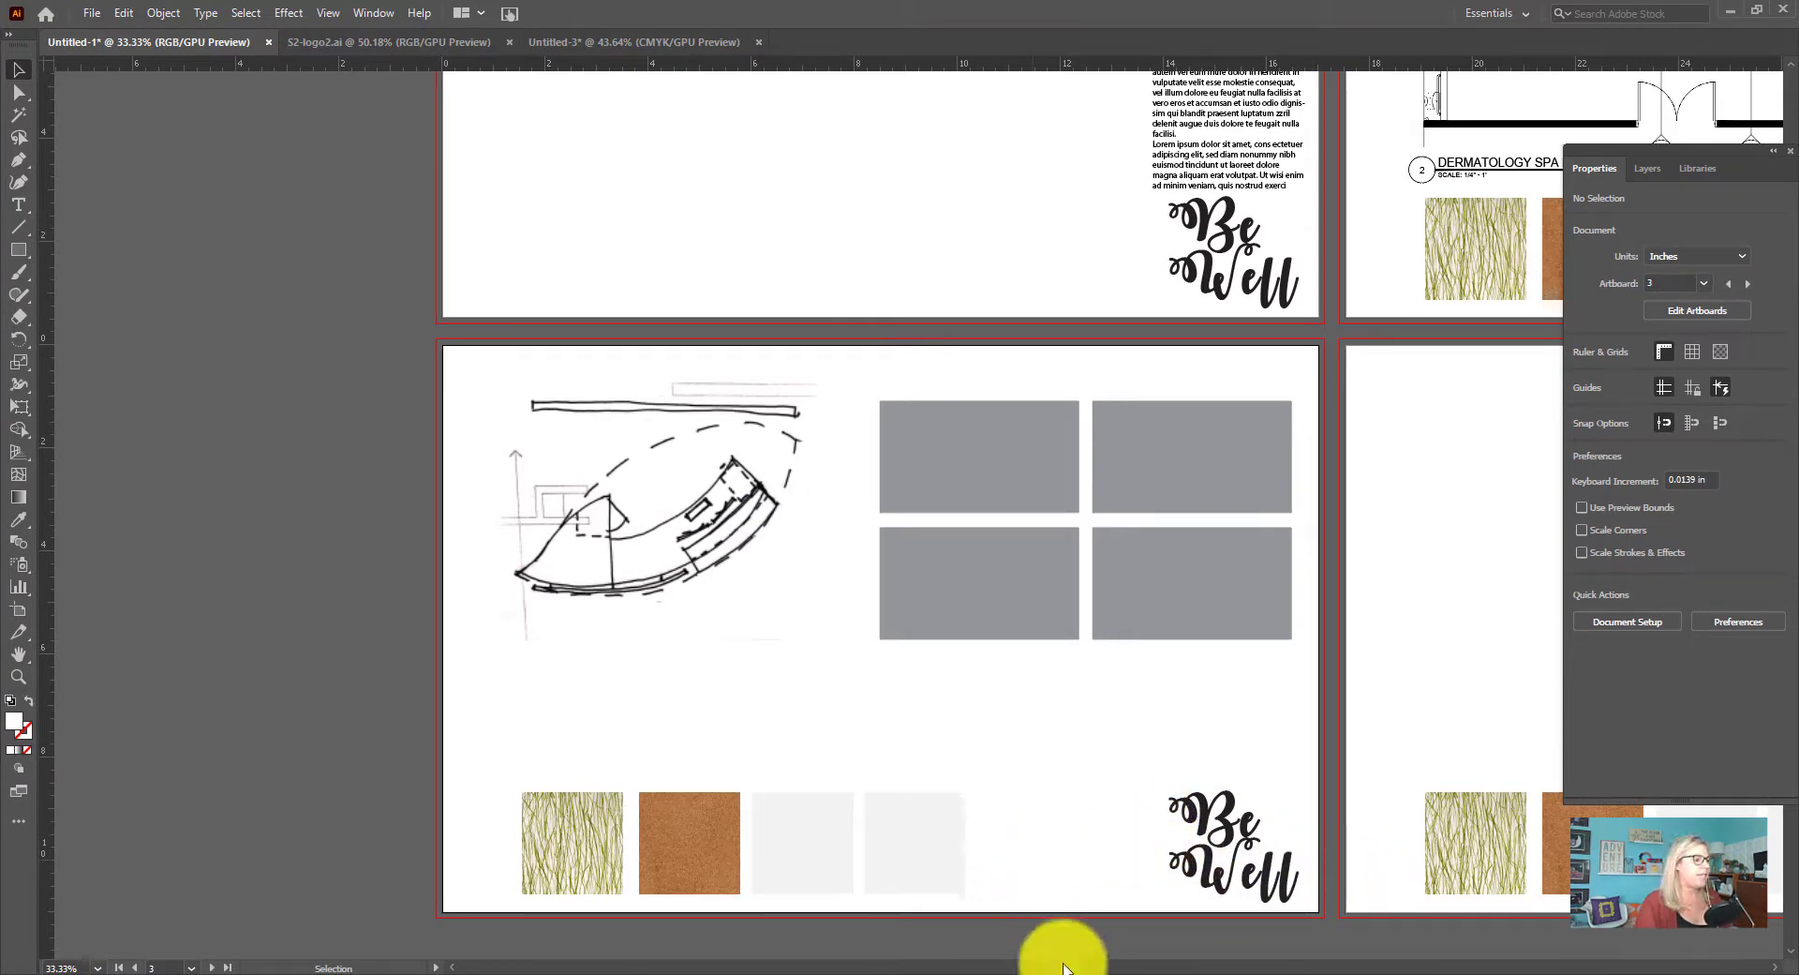
{"action": "mouse_move", "coordinate": [1063, 966]}
{"action": "left_mouse_down"}
{"action": "mouse_move", "coordinate": [1160, 970]}
{"action": "mouse_move", "coordinate": [1096, 970]}
{"action": "left_mouse_up"}
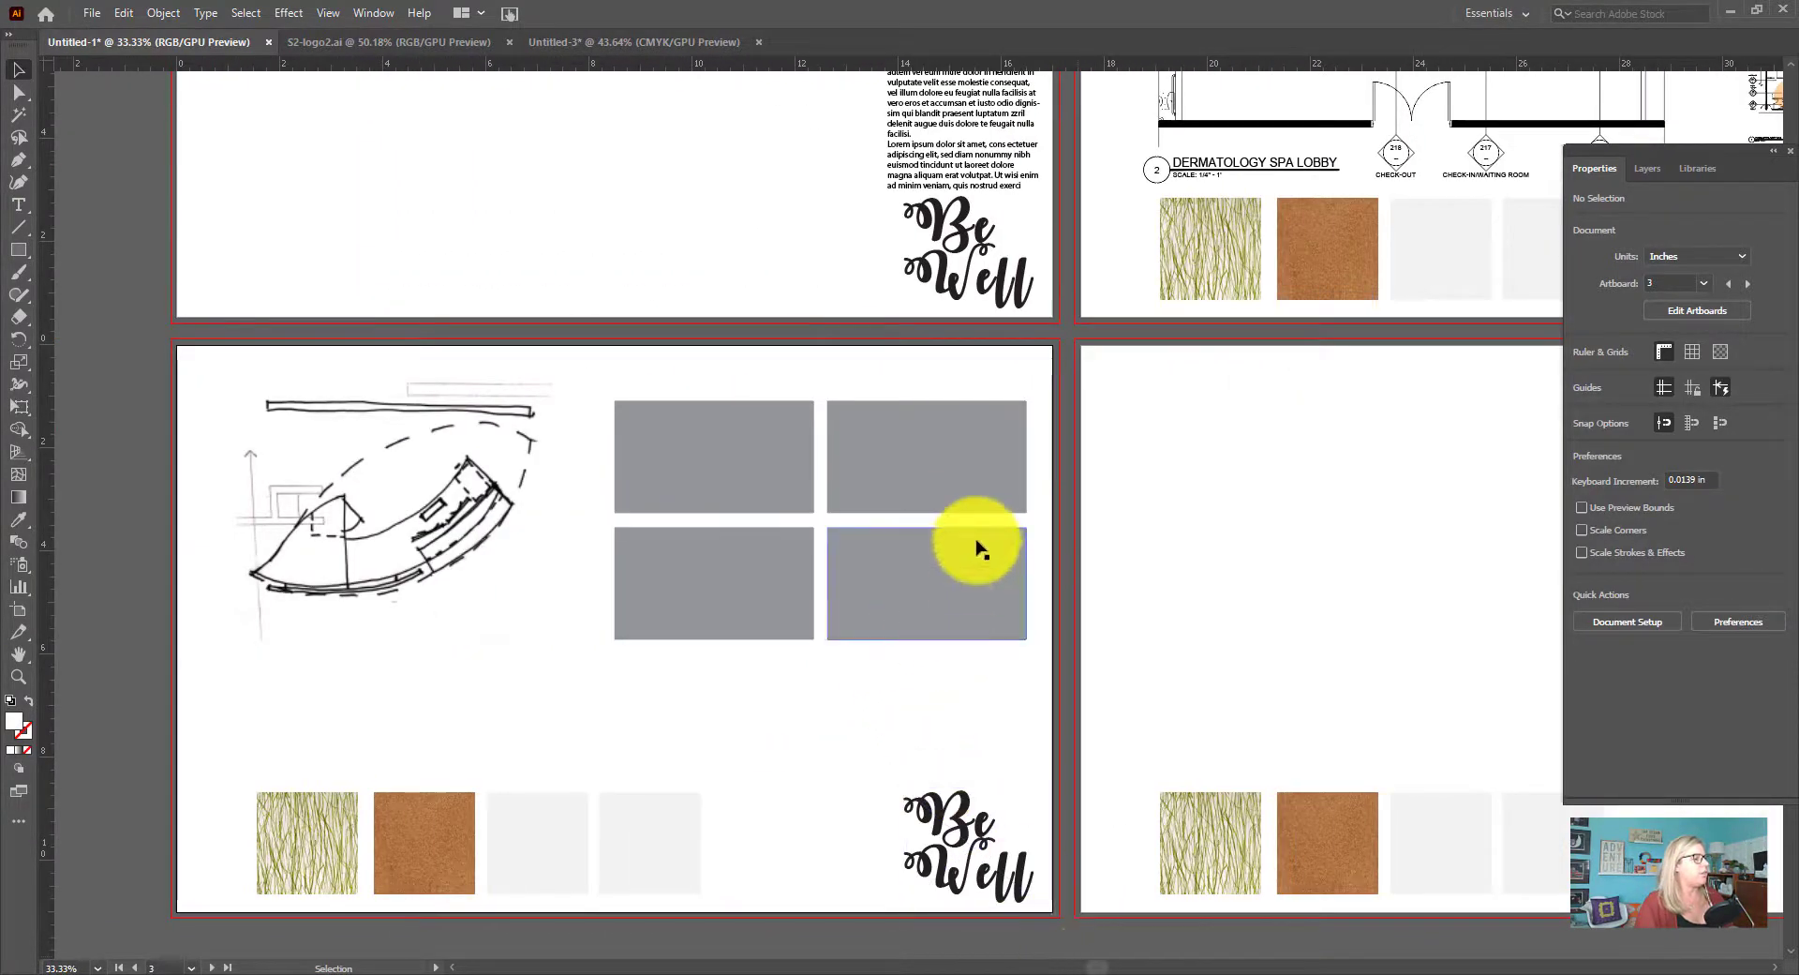
{"action": "left_click", "coordinate": [329, 594]}
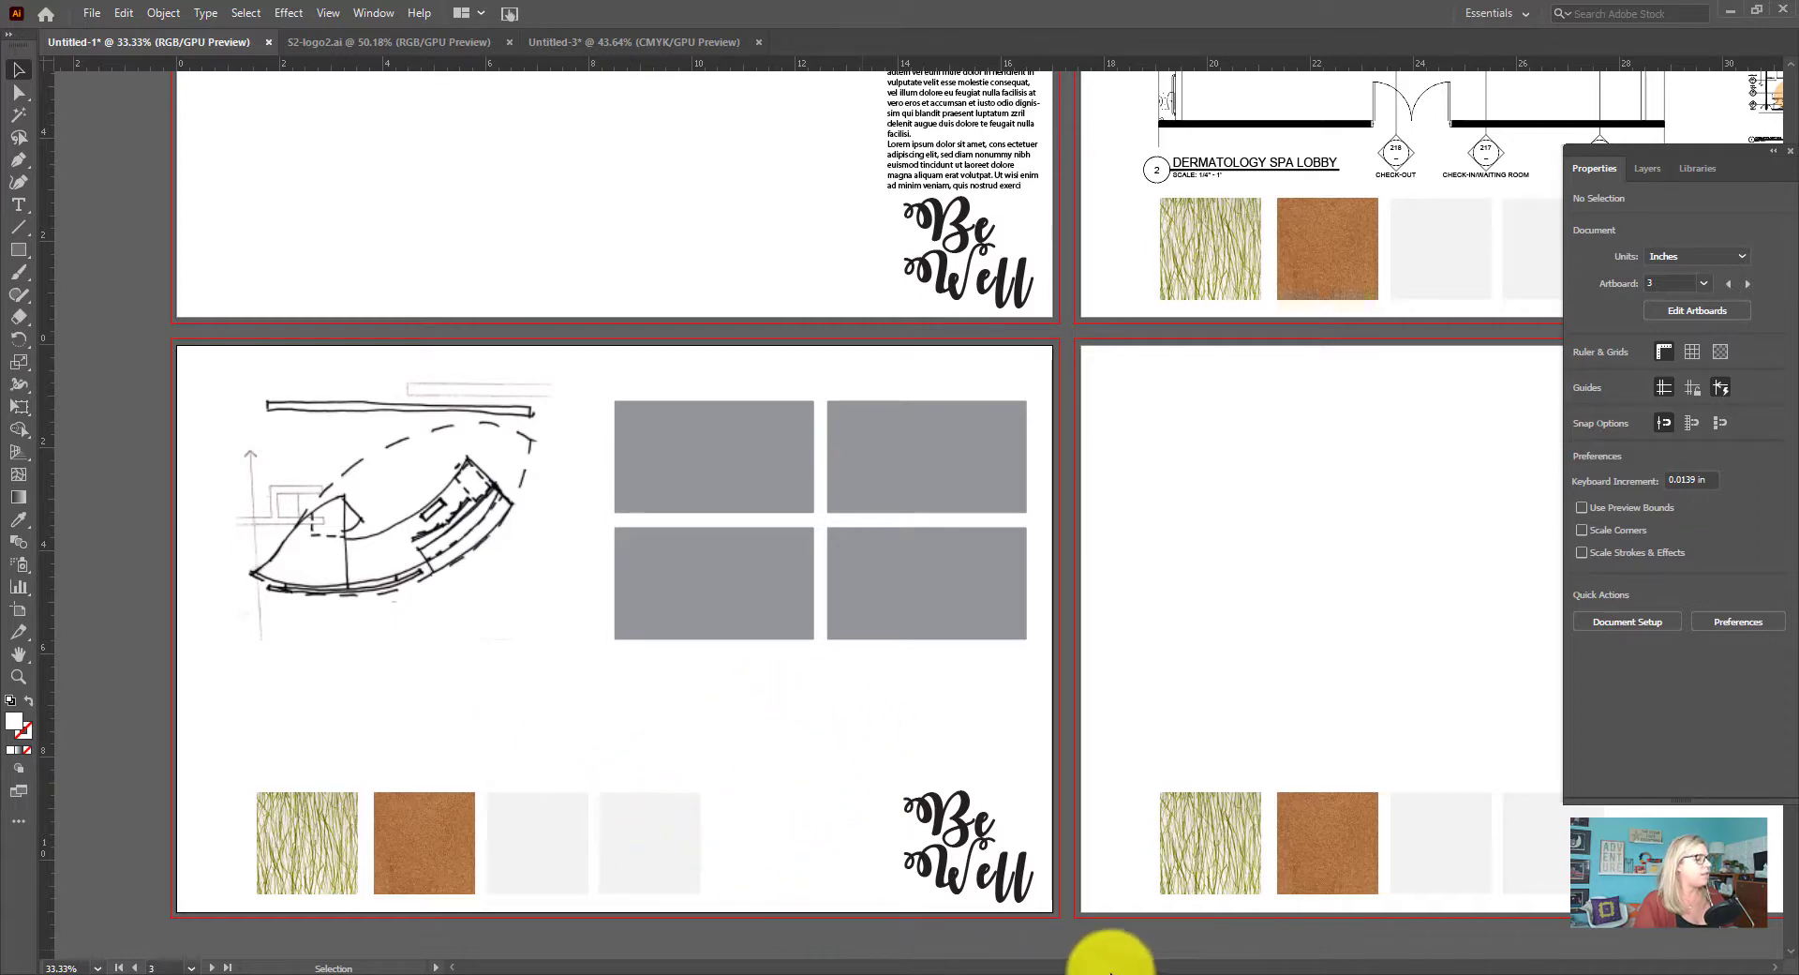
{"action": "left_click_drag", "start_coordinate": [1104, 969], "coordinate": [1158, 967]}
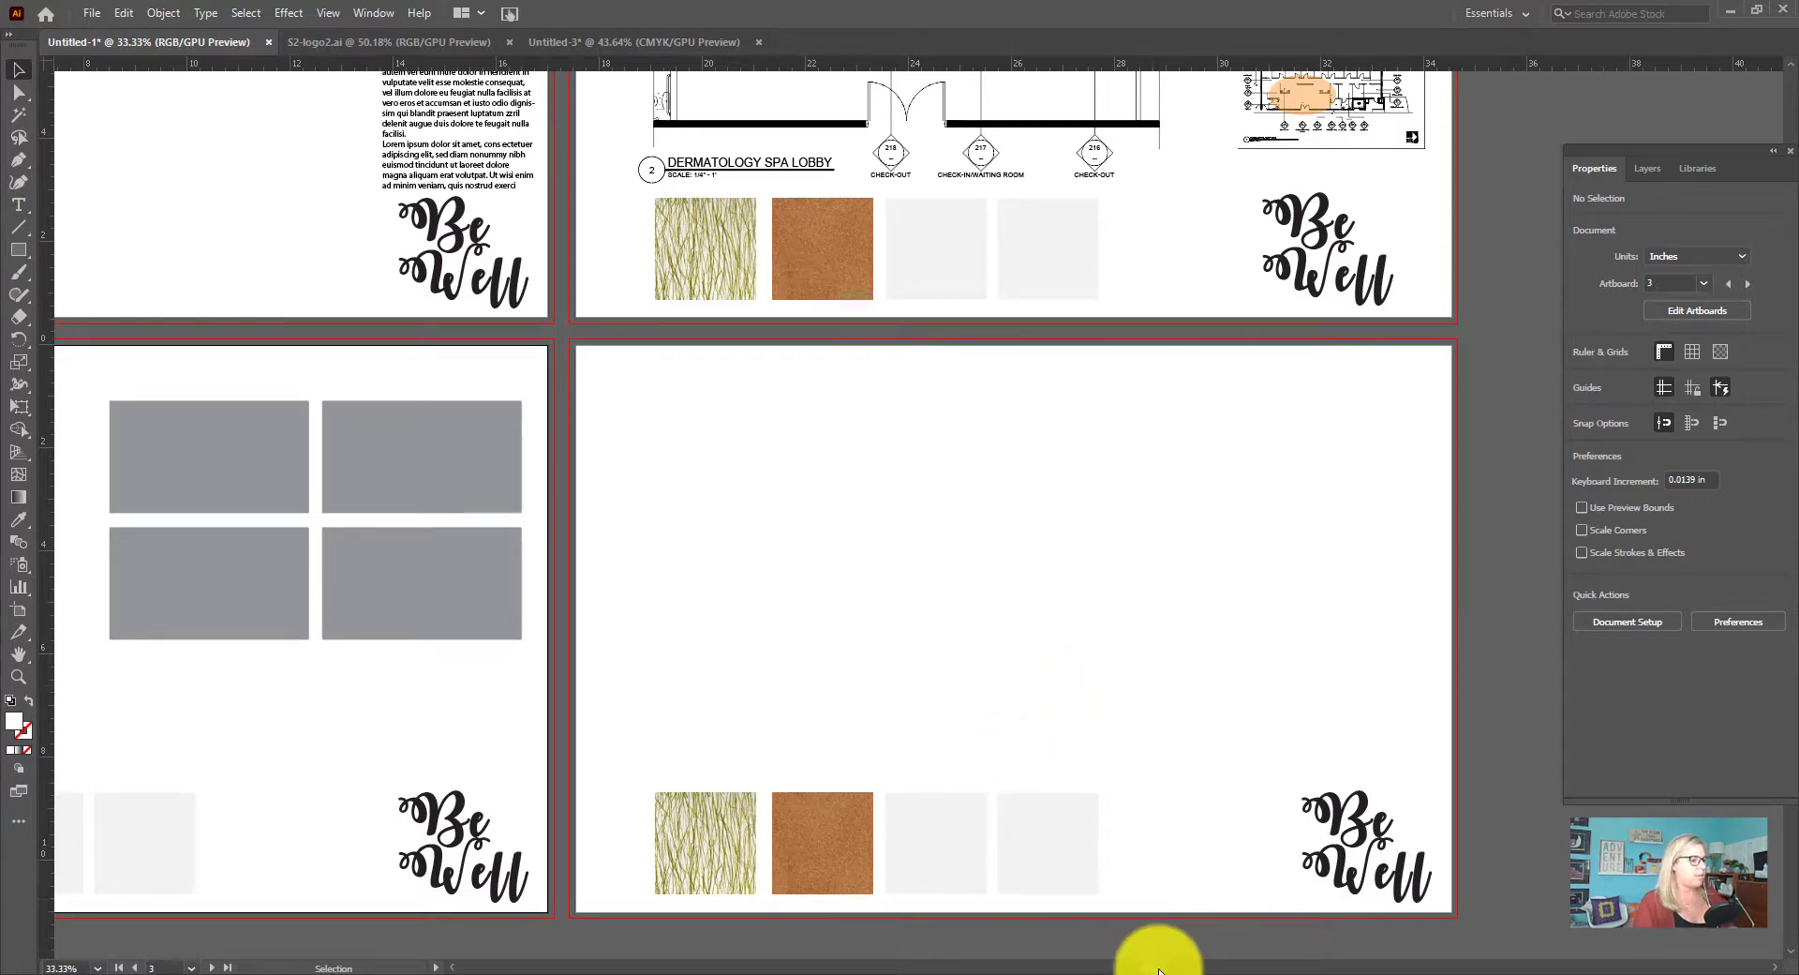
{"action": "left_click_drag", "start_coordinate": [1158, 969], "coordinate": [1087, 968]}
Place 3D-1.jpg on artboard 1 at about 13.04 x 7.46 in, then shift it up and left, clear of the text column
{"action": "scroll", "coordinate": [822, 433], "scroll_direction": "up", "scroll_amount": 3}
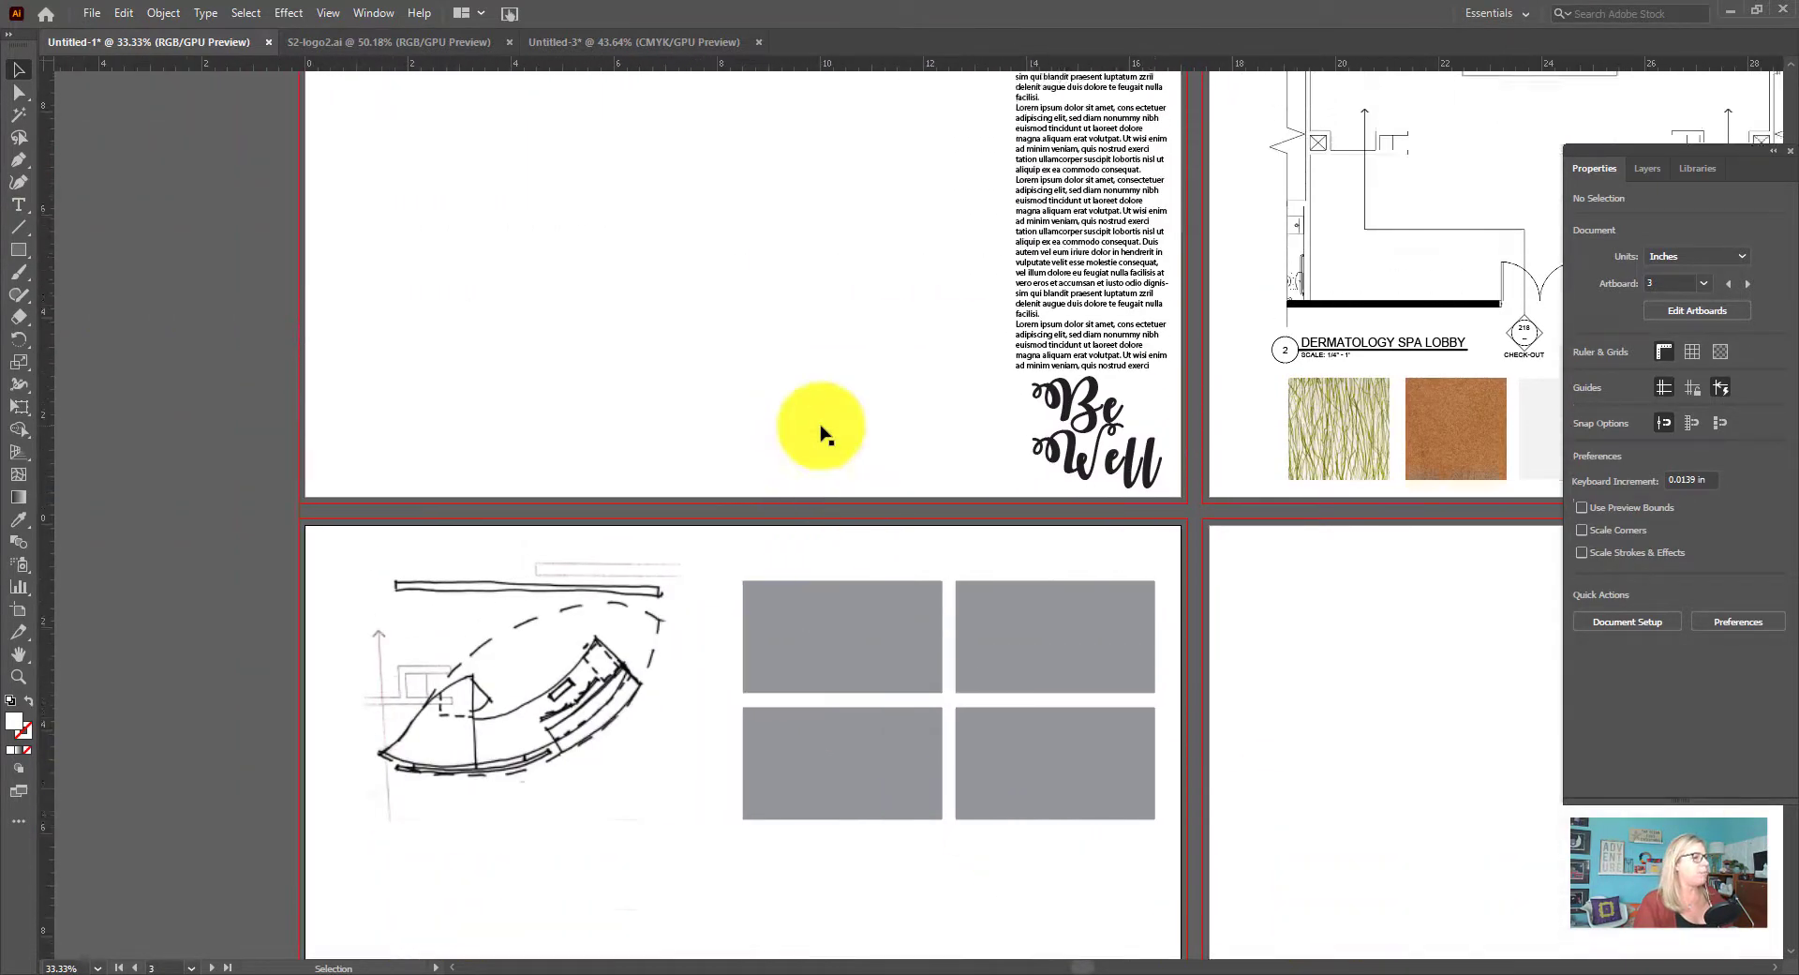
{"action": "scroll", "coordinate": [823, 433], "scroll_direction": "up", "scroll_amount": 5}
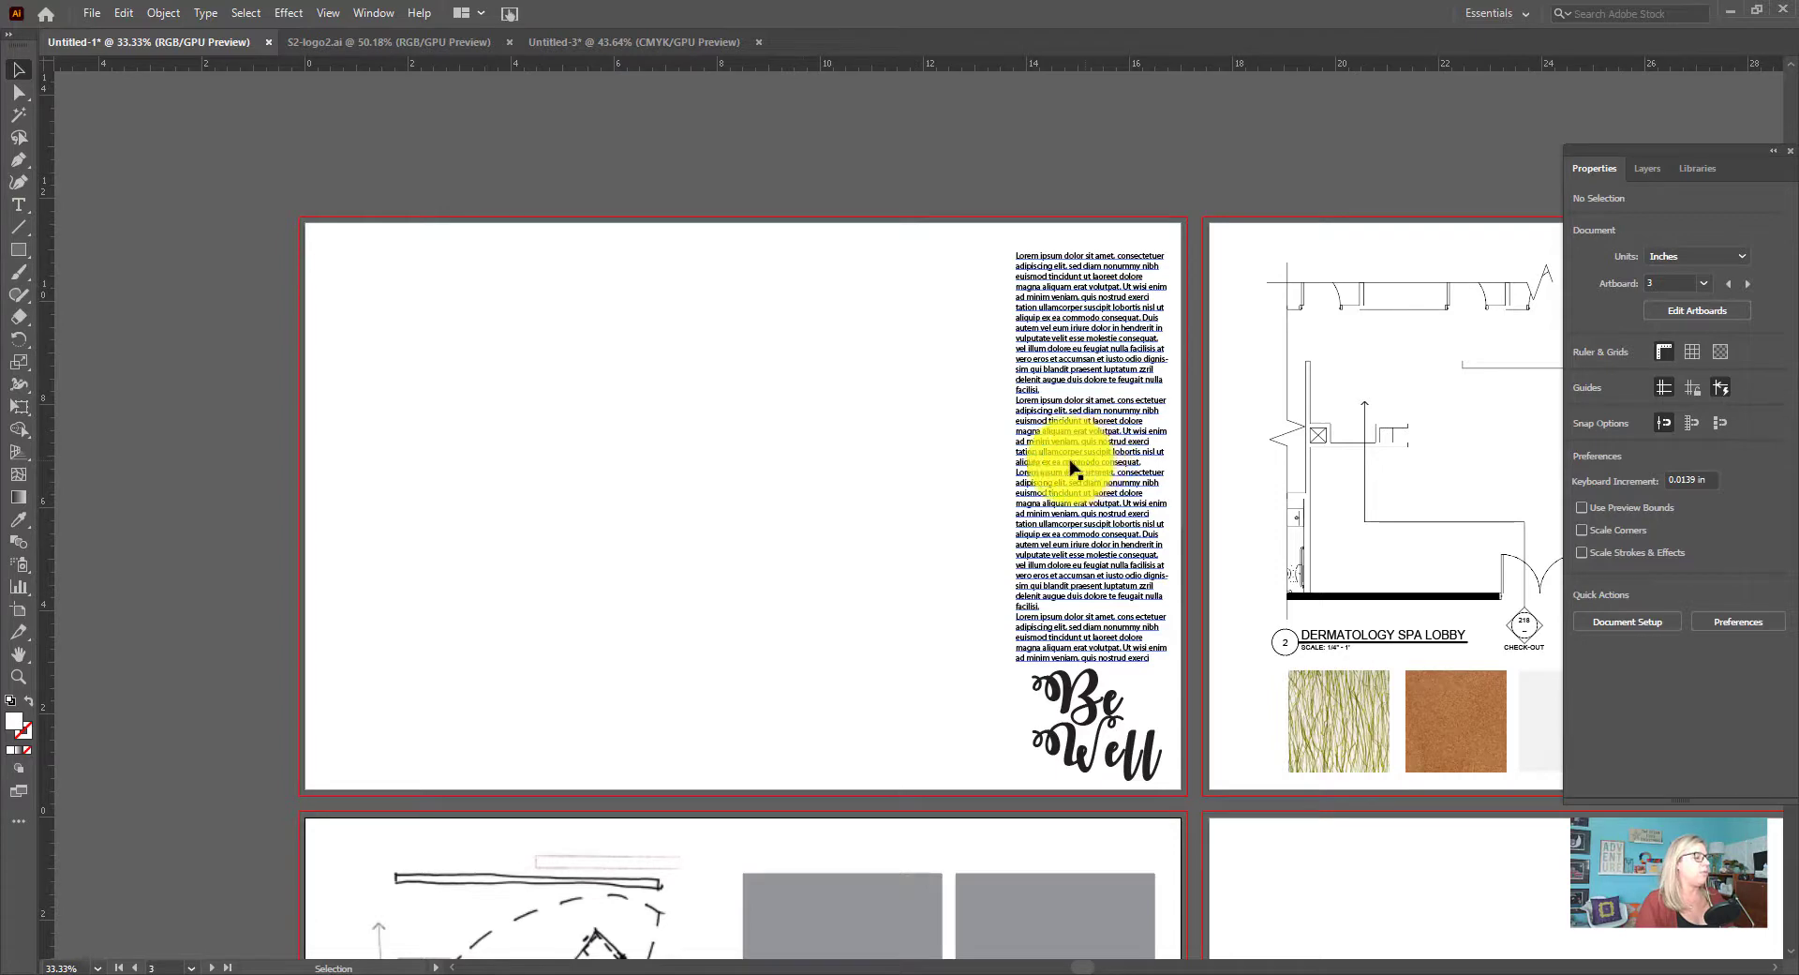
{"action": "left_click", "coordinate": [92, 13]}
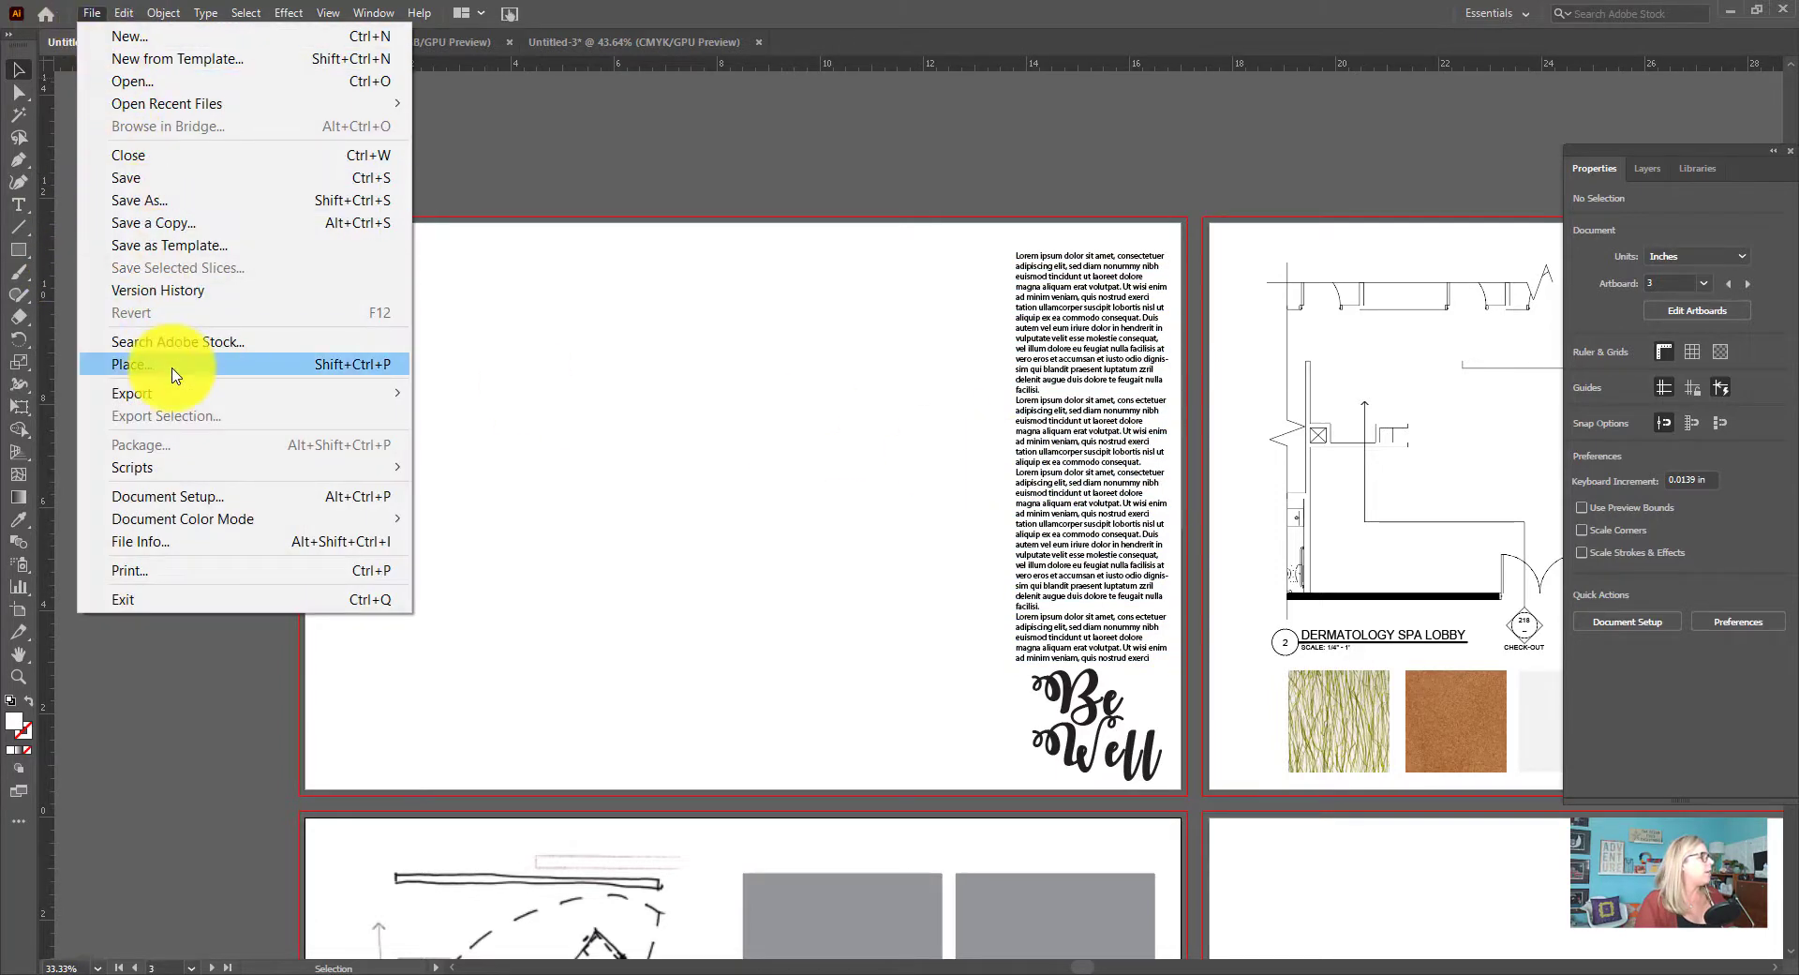
{"action": "left_click", "coordinate": [173, 374]}
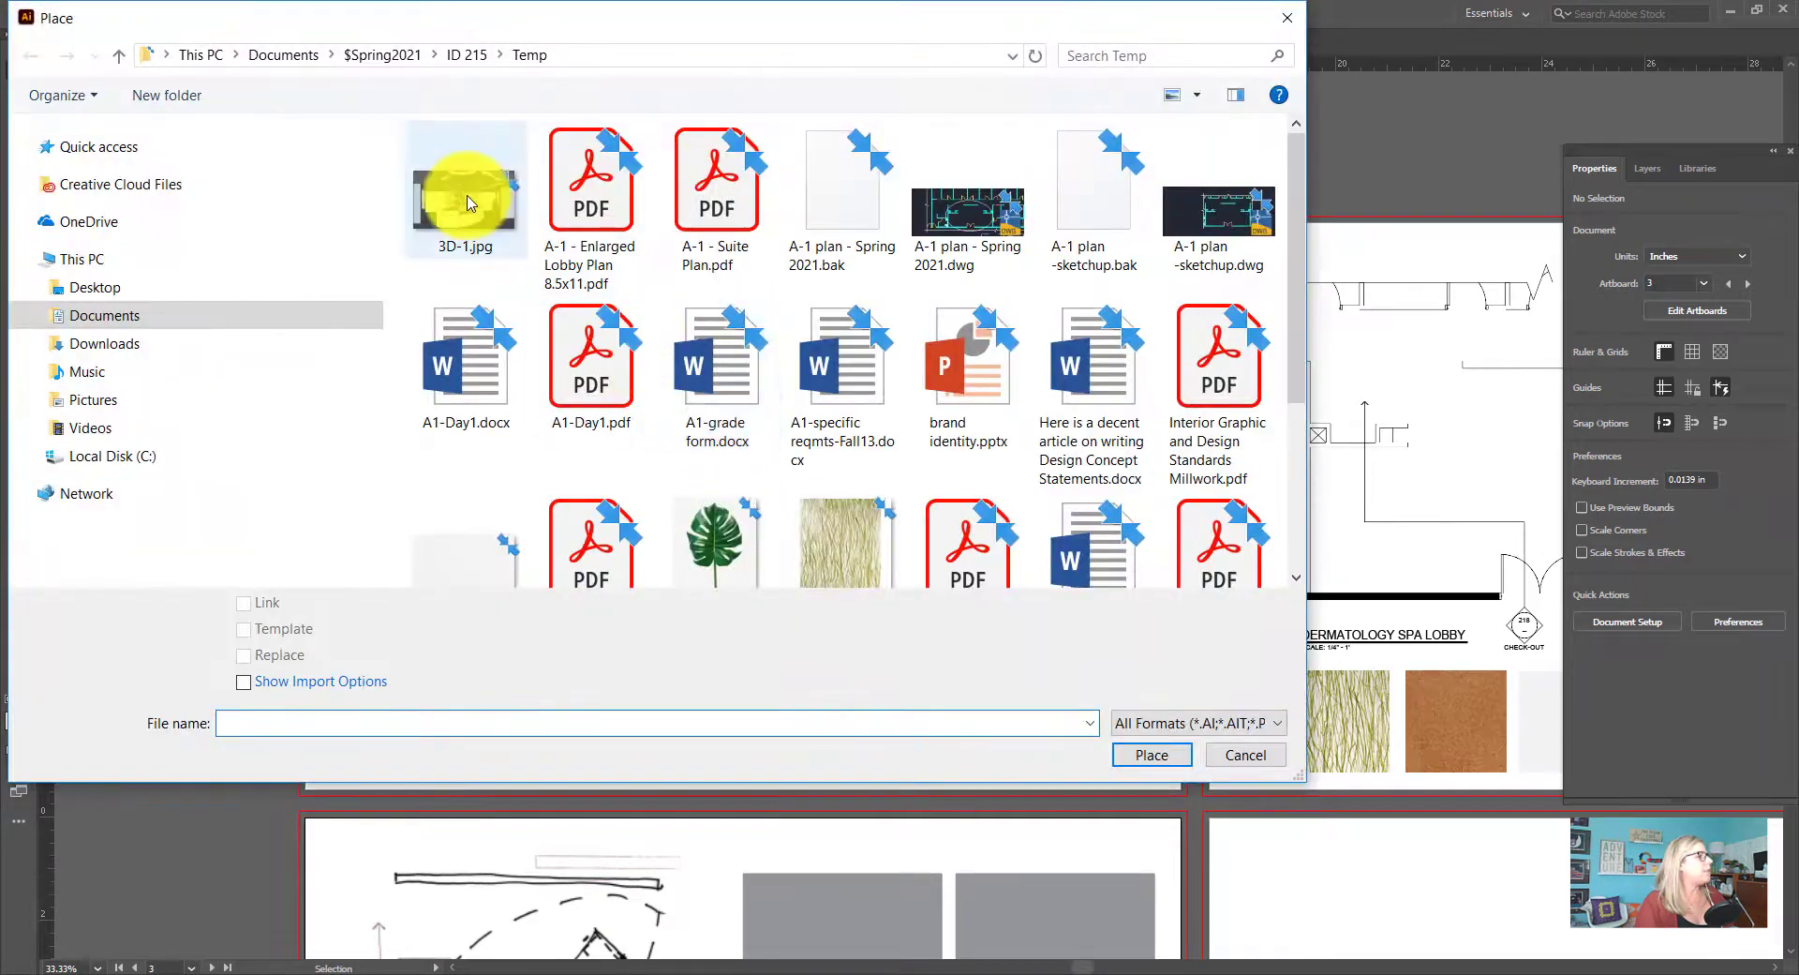
{"action": "left_click", "coordinate": [466, 201]}
{"action": "left_click", "coordinate": [1151, 755]}
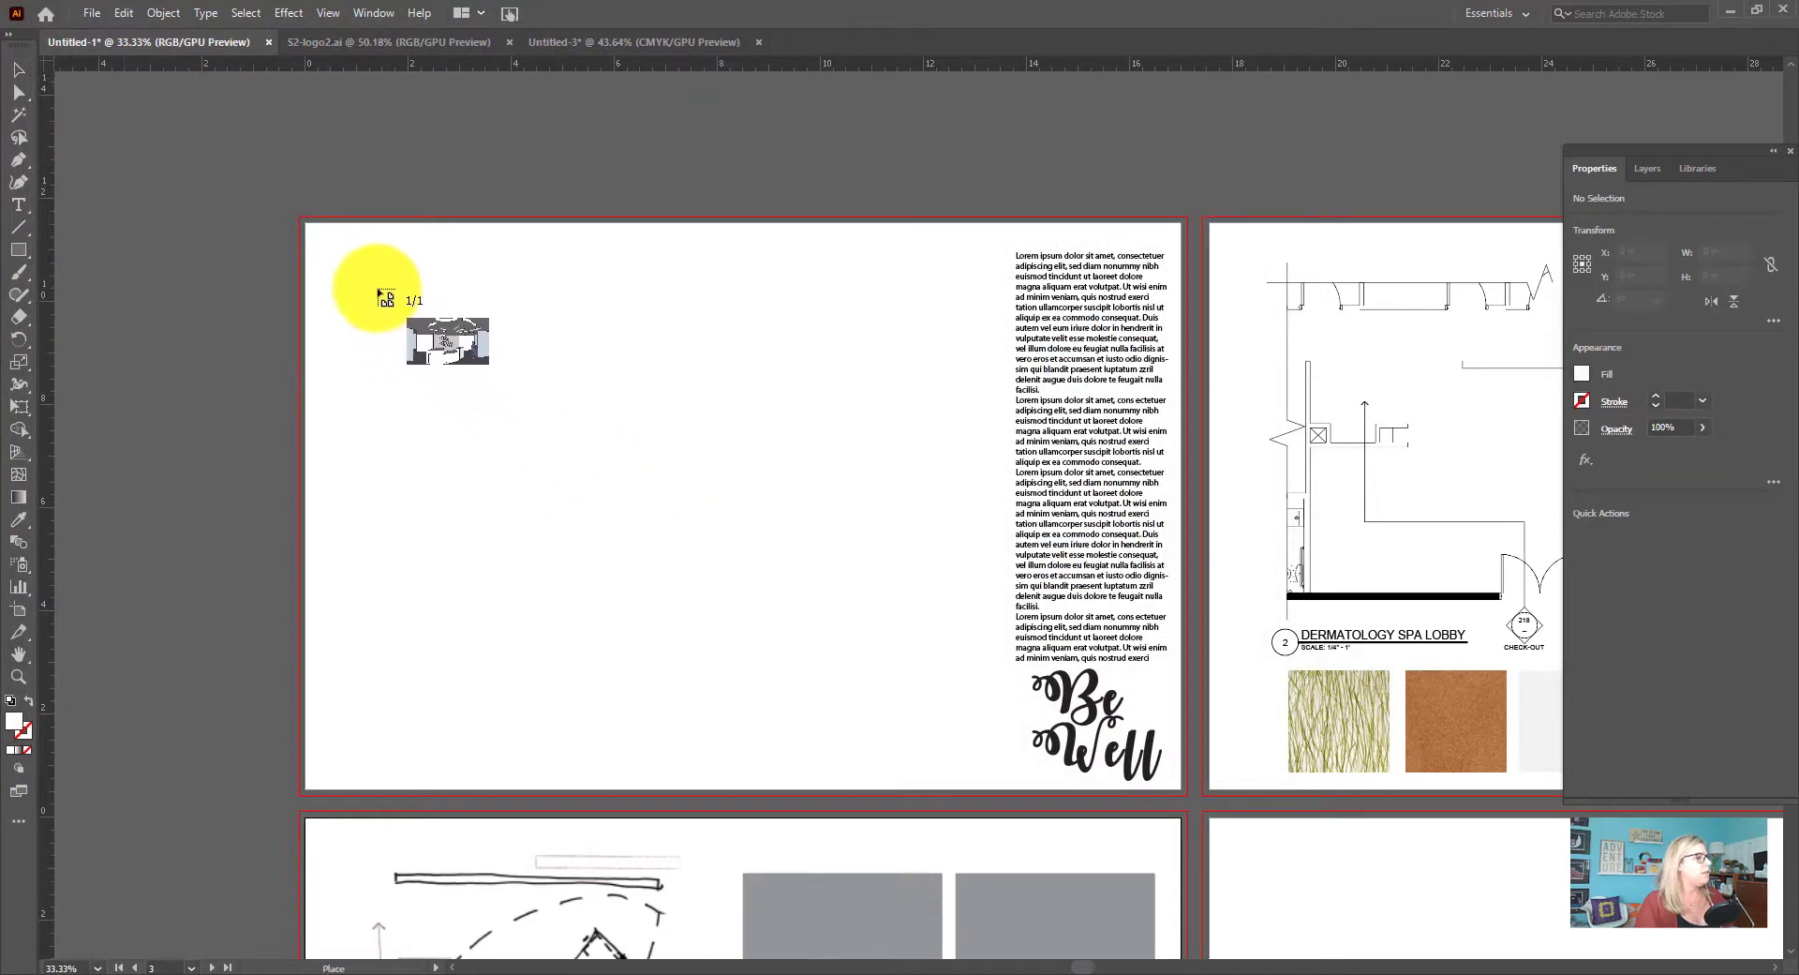
{"action": "left_click_drag", "start_coordinate": [344, 274], "coordinate": [1006, 722]}
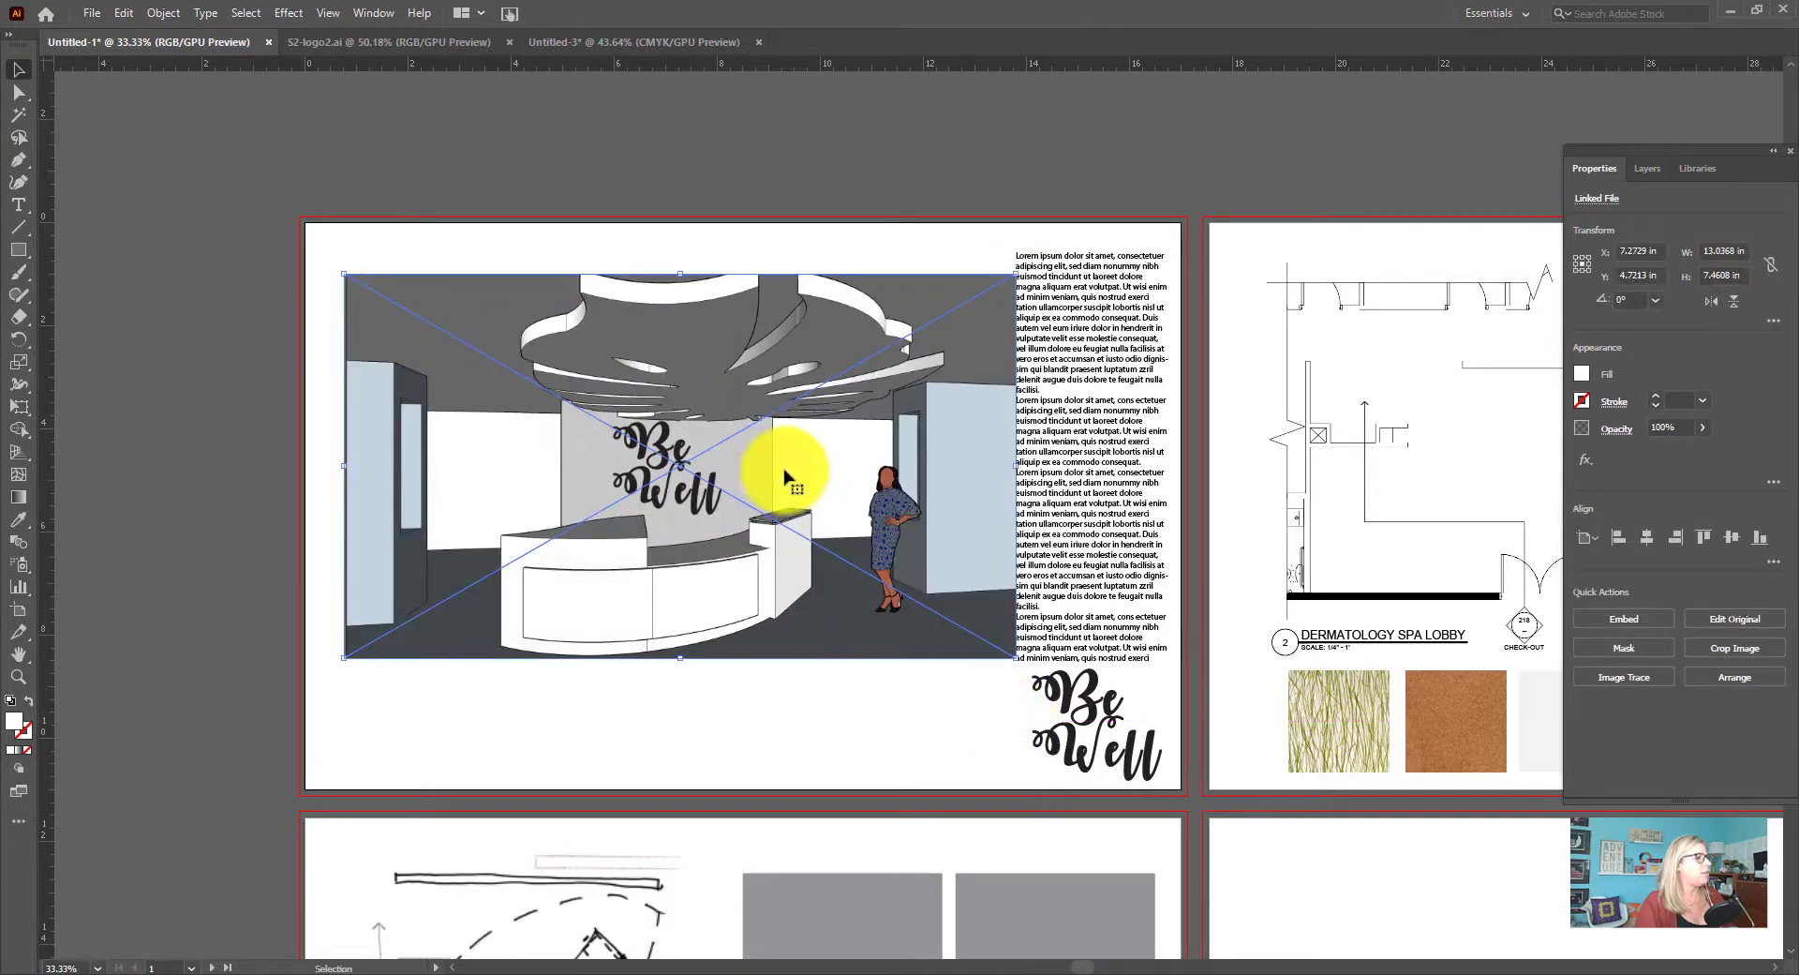
{"action": "left_click_drag", "start_coordinate": [762, 486], "coordinate": [753, 460]}
{"action": "left_click", "coordinate": [755, 706]}
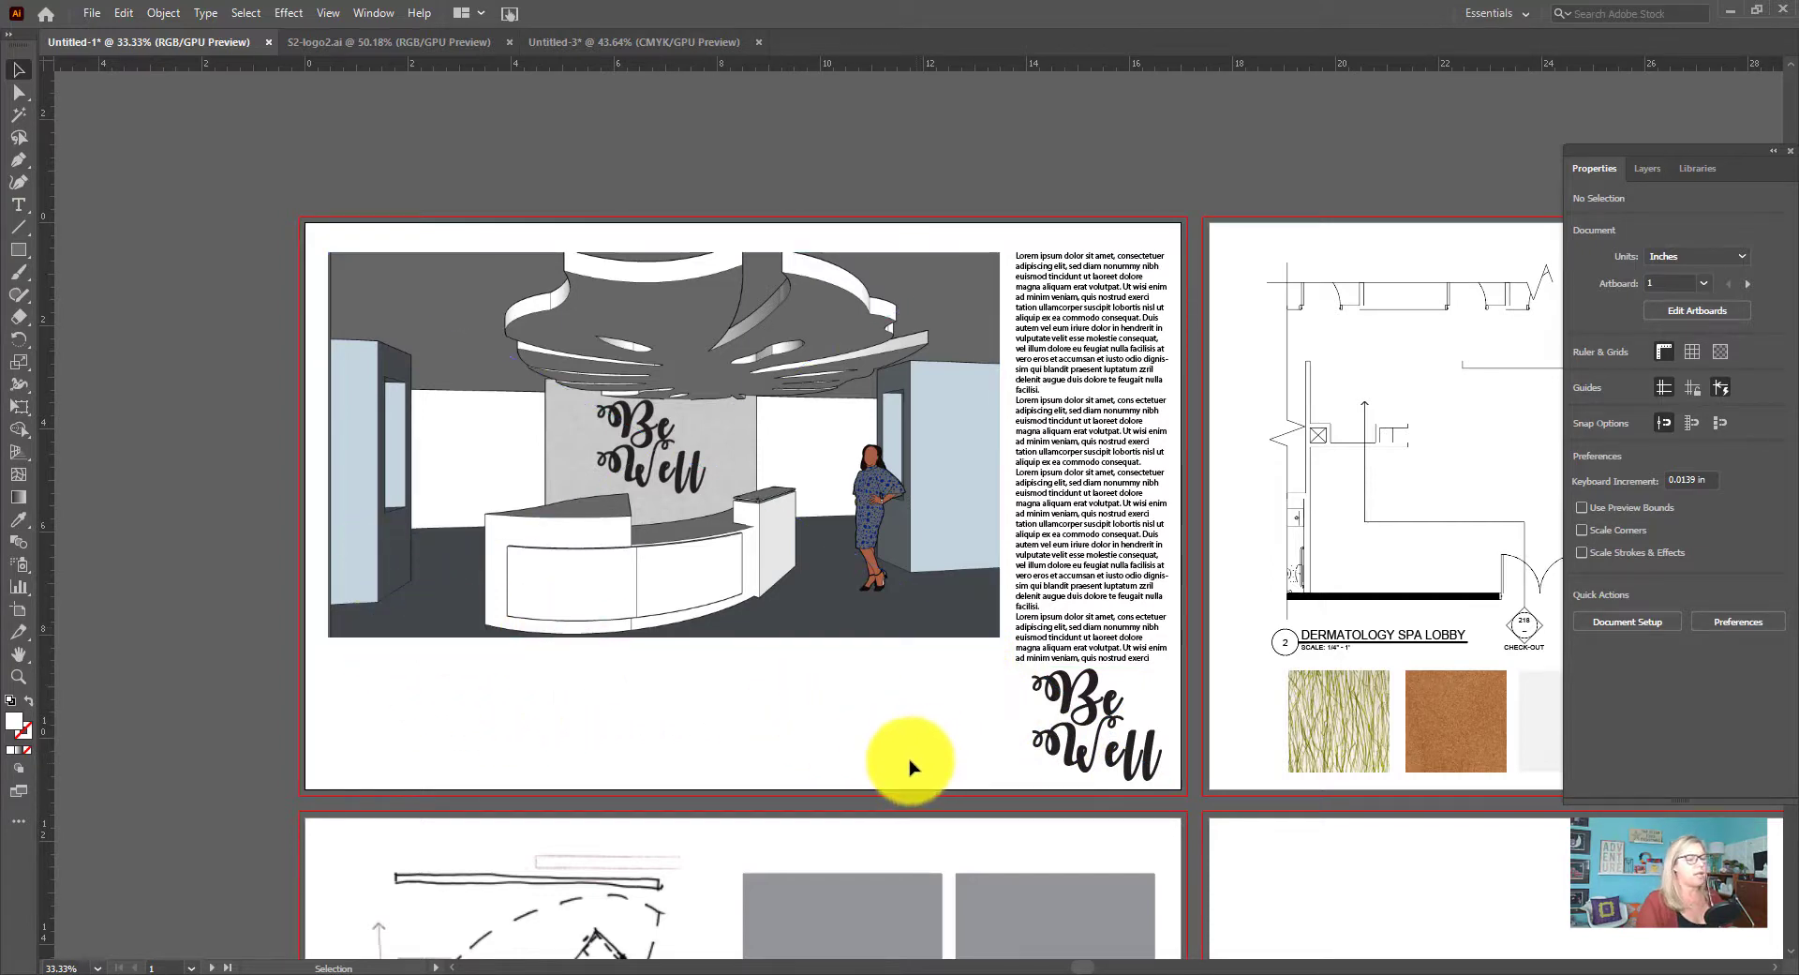
Fit all four artboards in the window and collapse the floating properties panel to icons for an unobstructed overview
{"action": "scroll", "coordinate": [909, 766], "scroll_direction": "down", "scroll_amount": 3}
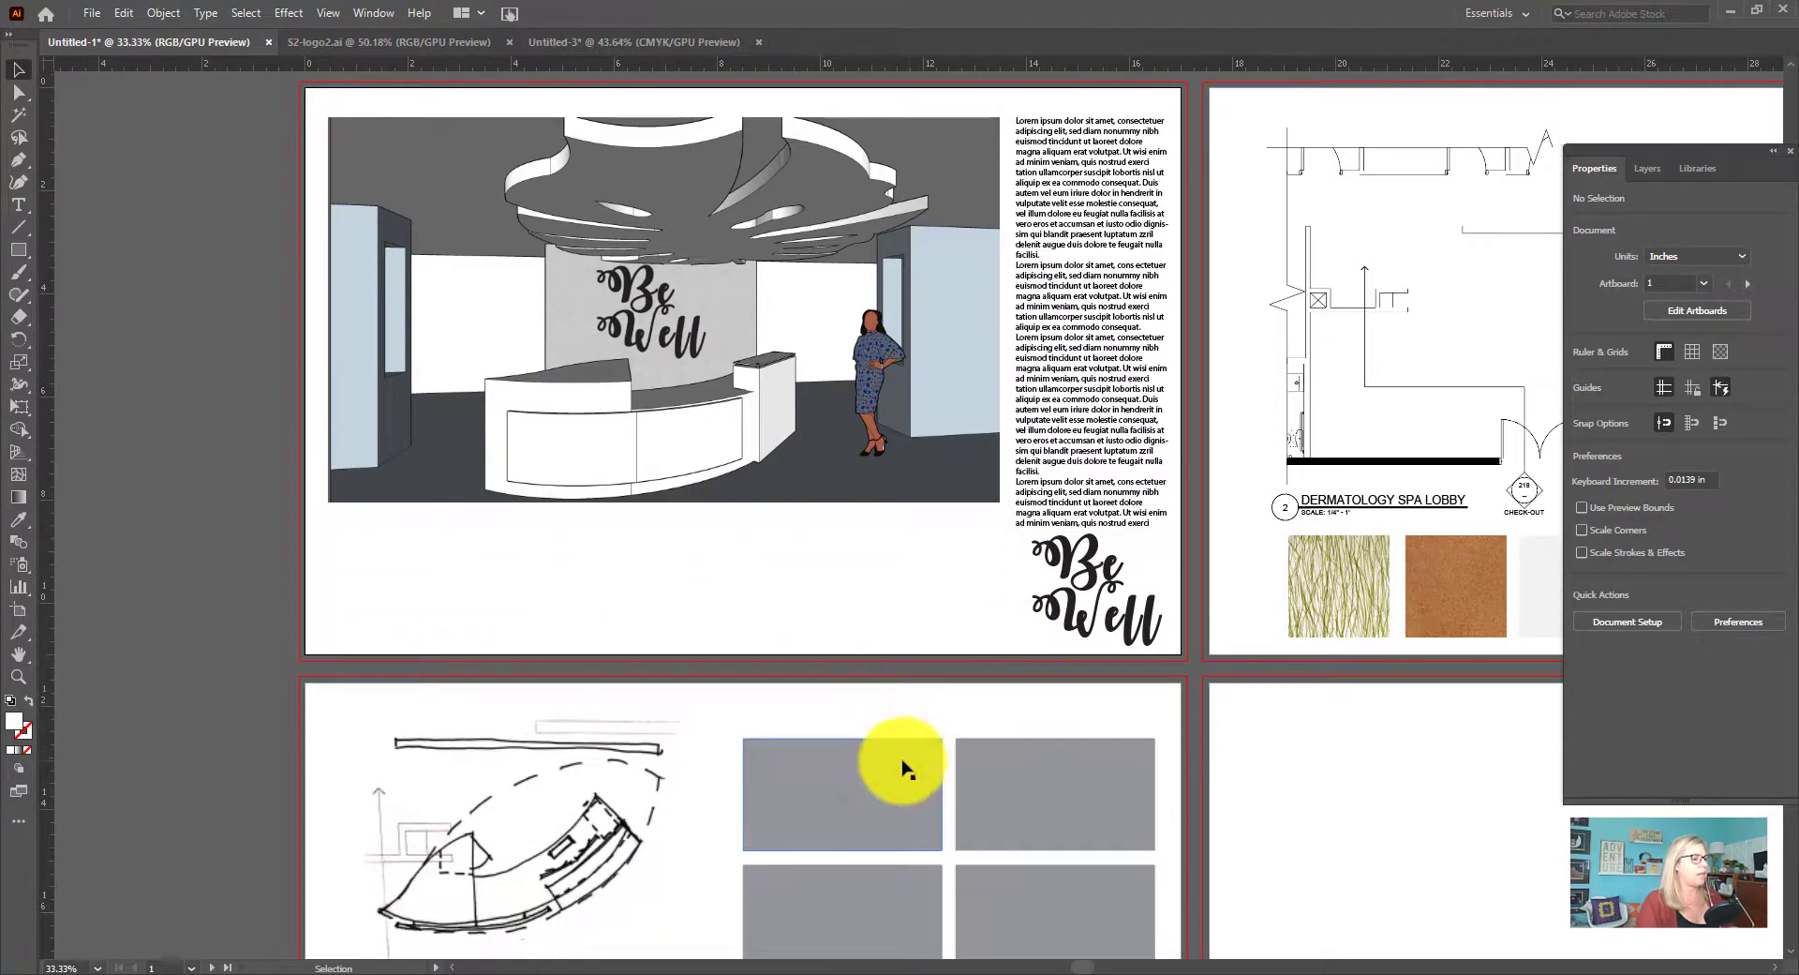
{"action": "left_click", "coordinate": [329, 14]}
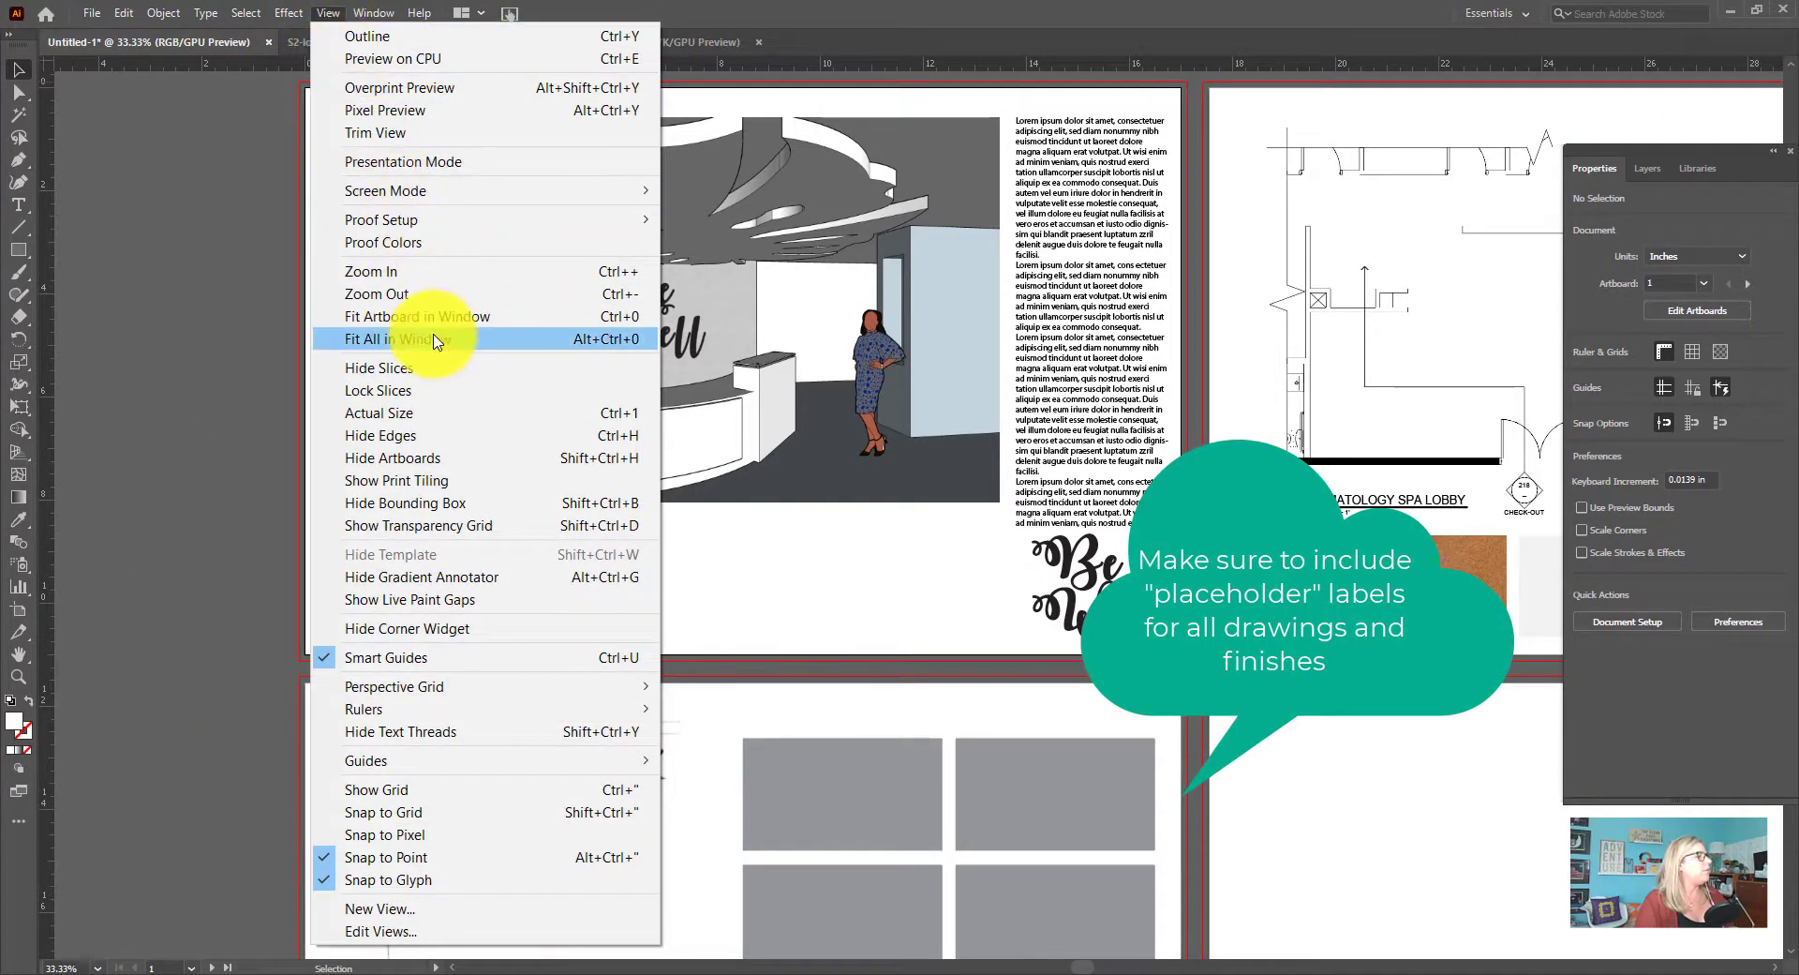
{"action": "left_click", "coordinate": [434, 341]}
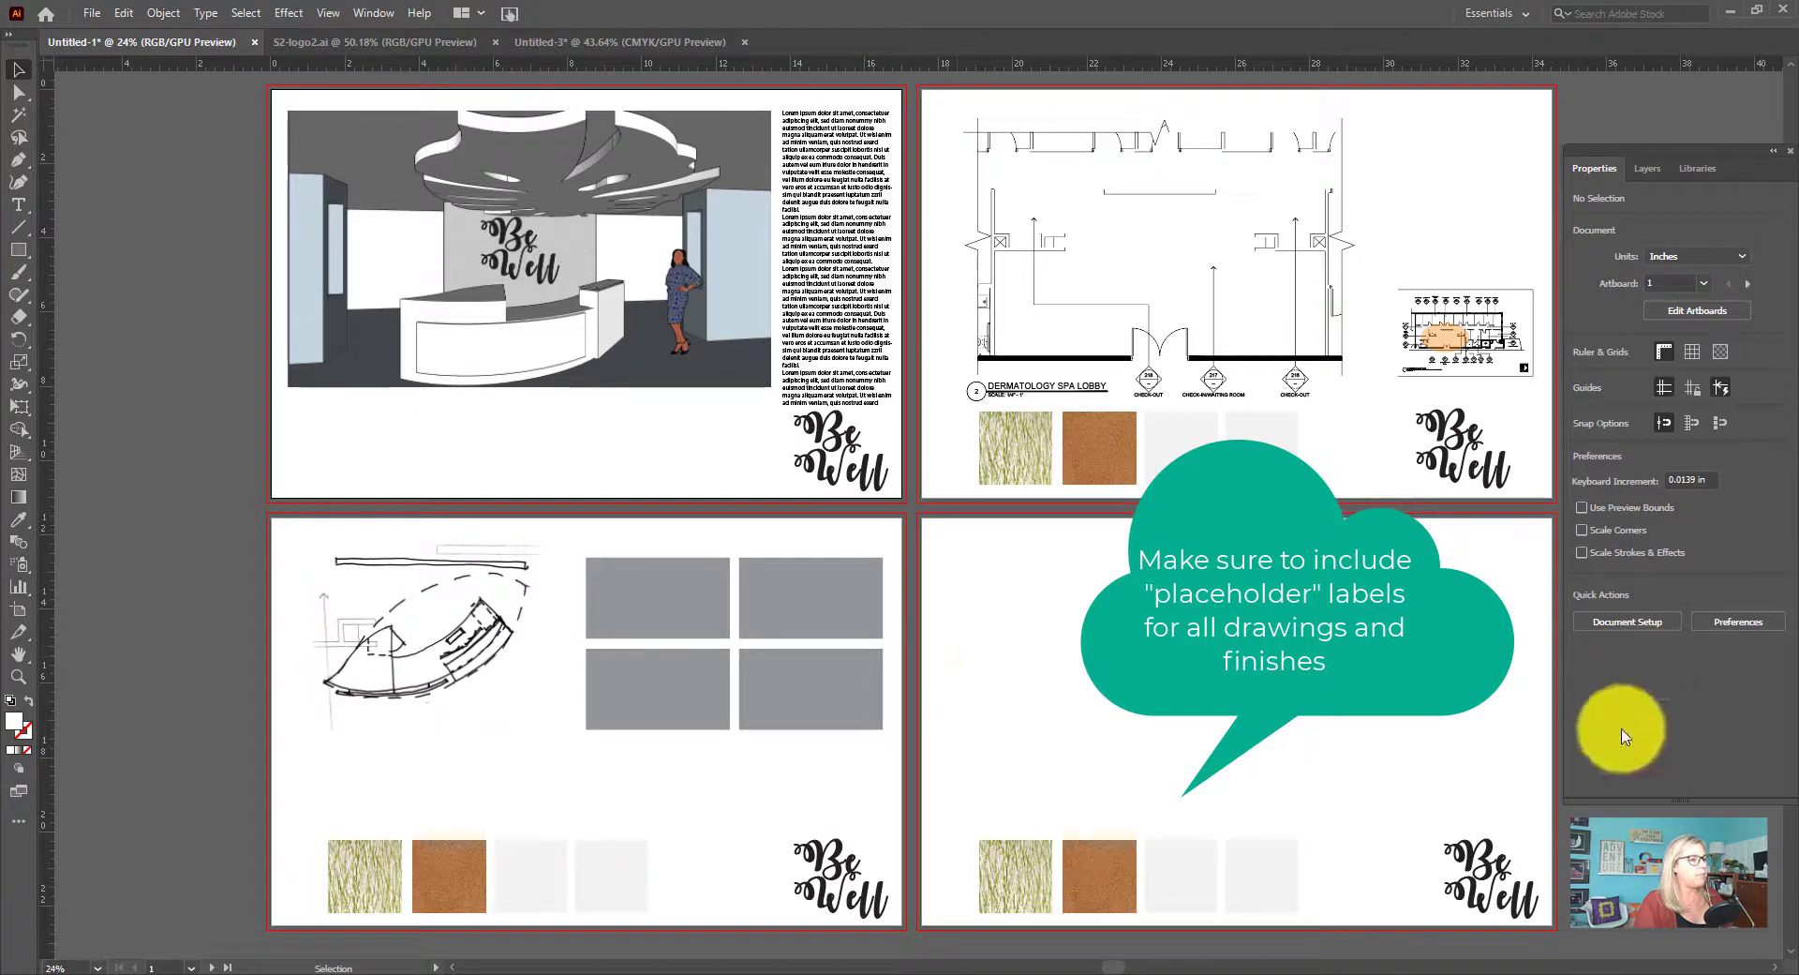
{"action": "left_click", "coordinate": [1775, 155]}
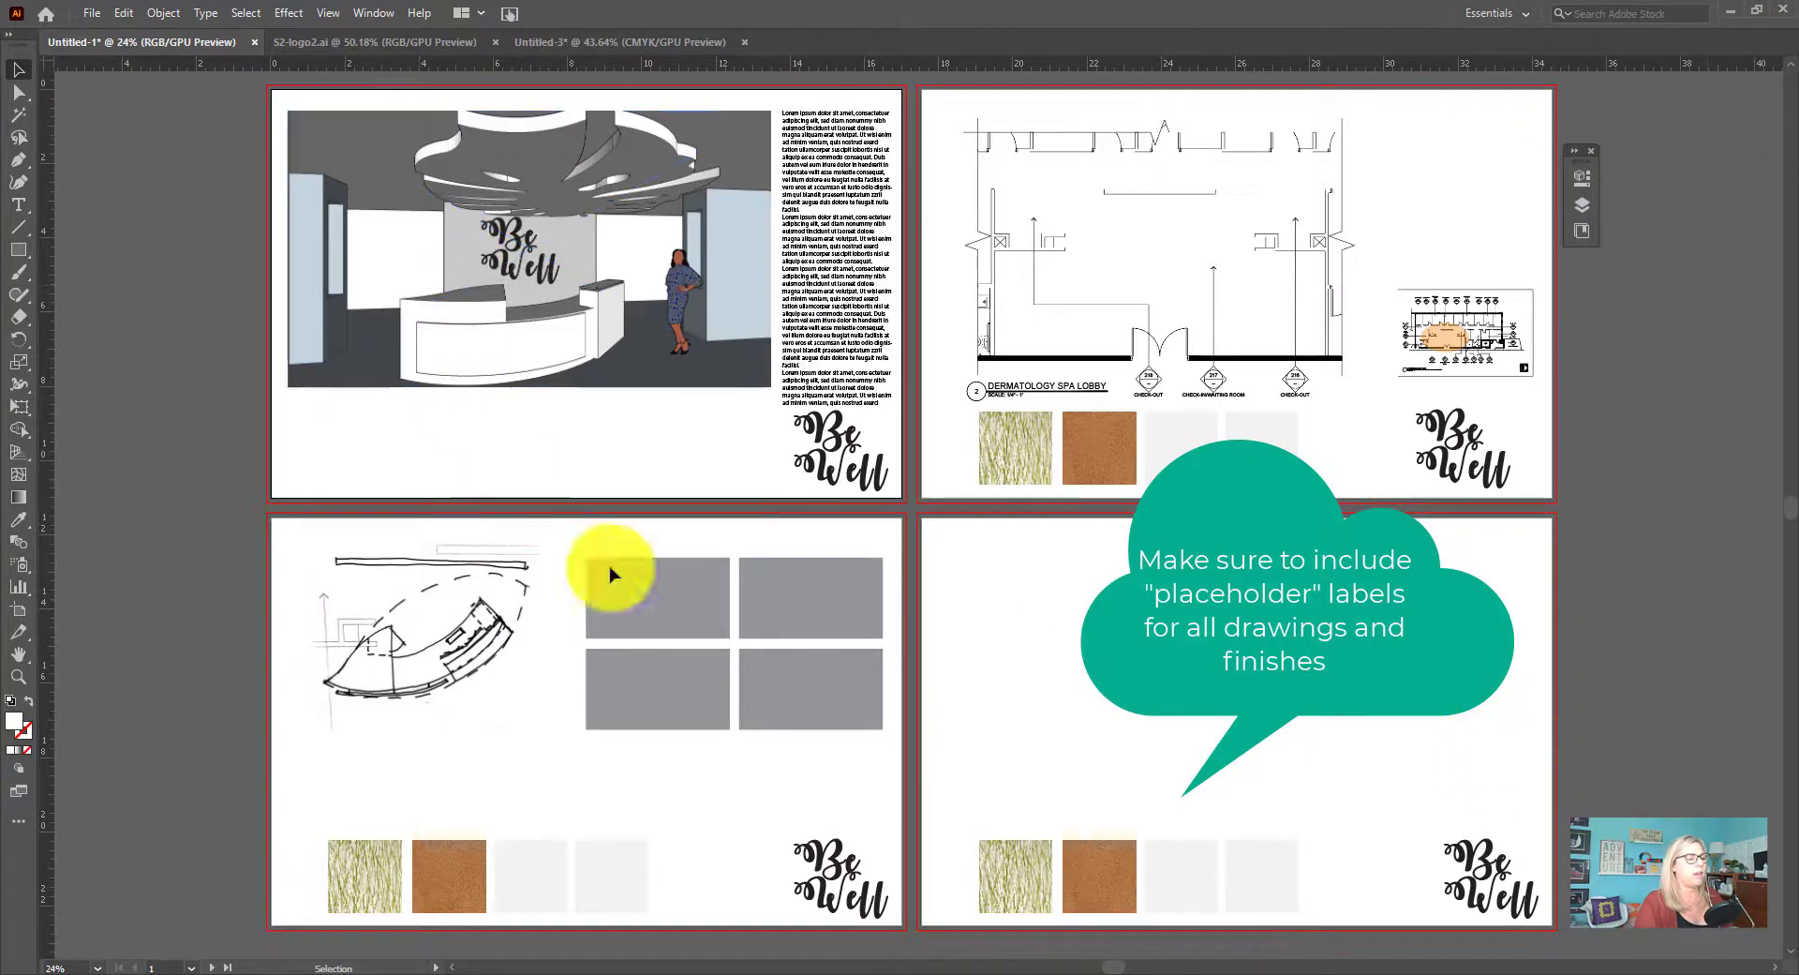